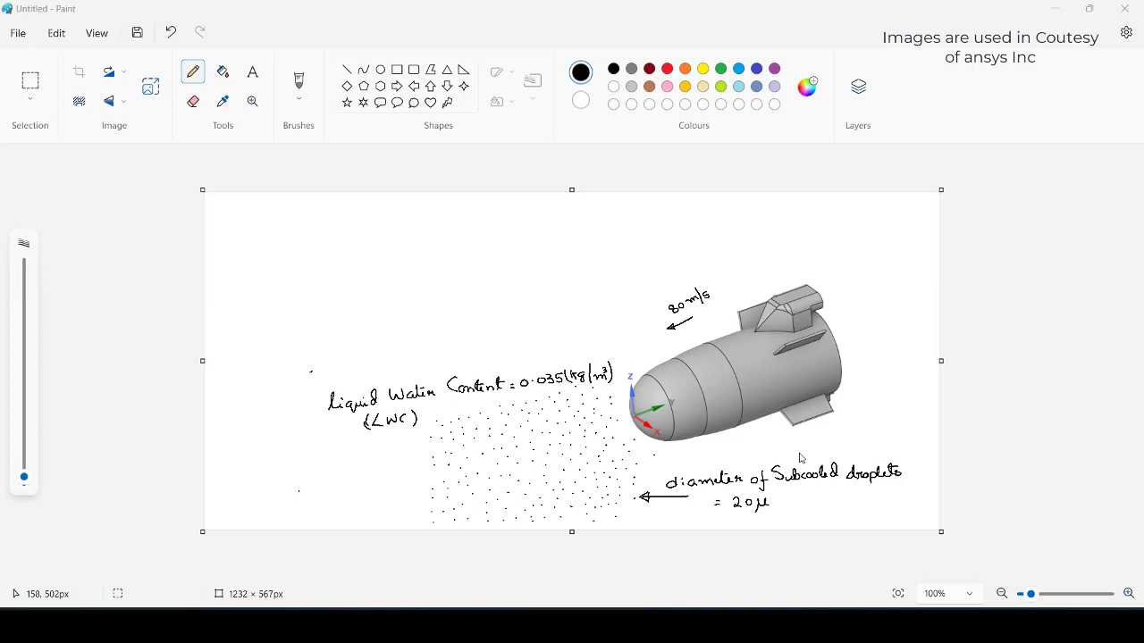
# Handwrite "0°C water format" beside the droplet cloud, with "-20°C" and "-30°C" above it.
pyautogui.moveTo(299, 491); pyautogui.dragTo(360, 496)
pyautogui.moveTo(363, 481); pyautogui.dragTo(377, 491)
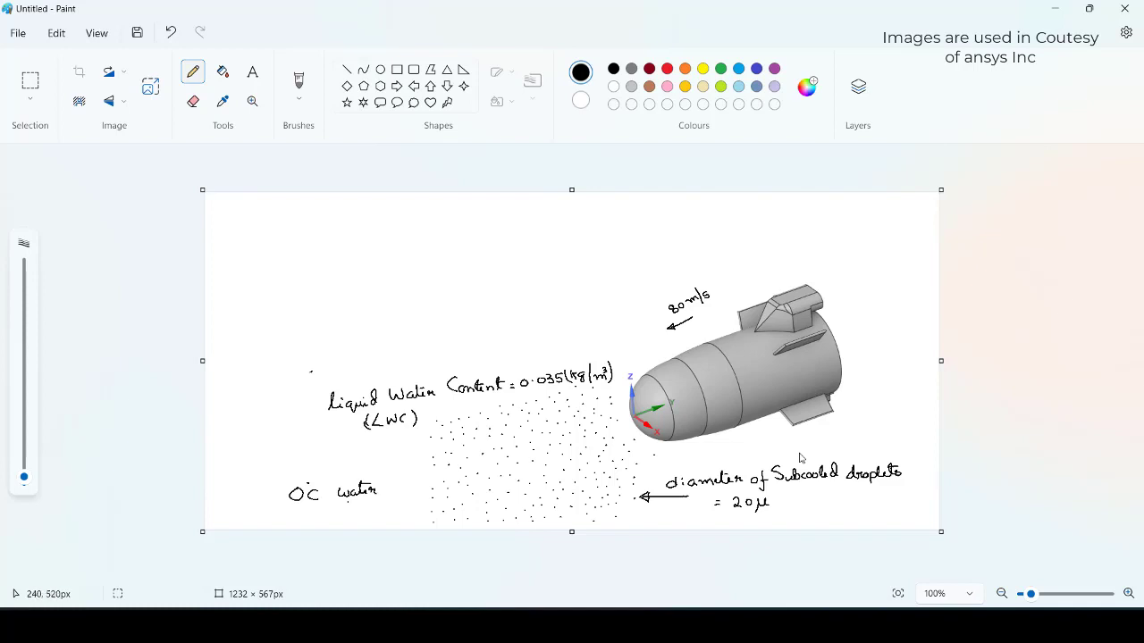
pyautogui.moveTo(309, 507); pyautogui.dragTo(356, 518)
pyautogui.moveTo(351, 510); pyautogui.dragTo(359, 511)
pyautogui.moveTo(296, 460); pyautogui.dragTo(347, 460)
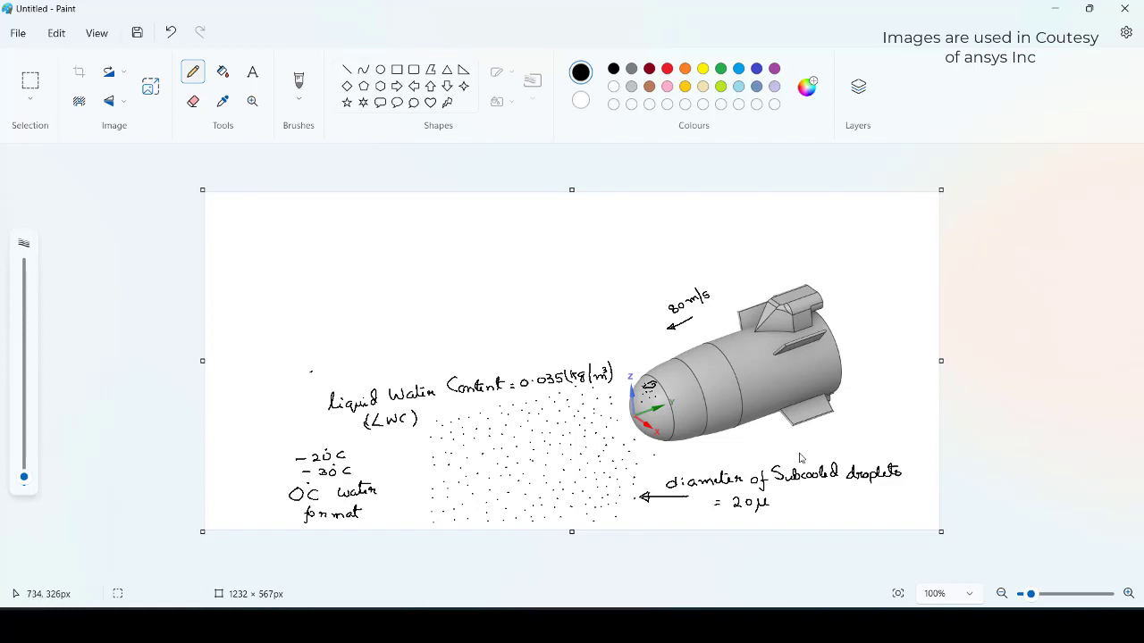
# Draw curved flow lines over the missile's nose, a line along its upper contour and a short handwritten label above it.
pyautogui.moveTo(641, 386)
pyautogui.mouseDown()
pyautogui.moveTo(684, 374)
pyautogui.moveTo(685, 423)
pyautogui.moveTo(741, 391)
pyautogui.mouseUp()
pyautogui.moveTo(669, 370)
pyautogui.mouseDown()
pyautogui.moveTo(694, 354)
pyautogui.moveTo(665, 358)
pyautogui.moveTo(698, 343)
pyautogui.mouseUp()
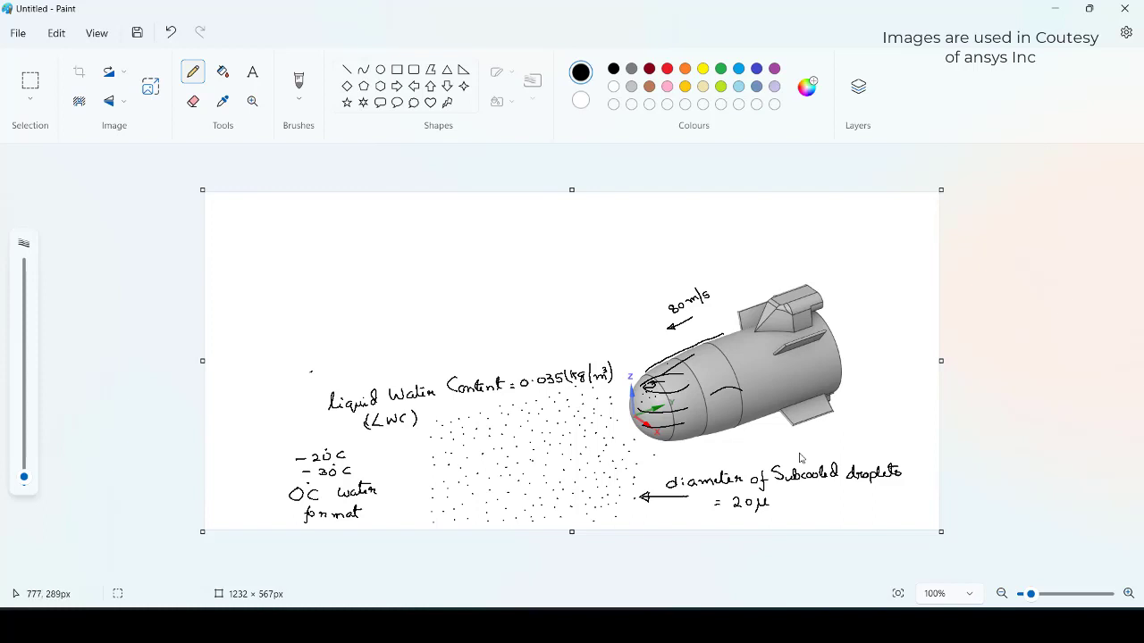
pyautogui.moveTo(640, 372); pyautogui.dragTo(711, 336)
pyautogui.moveTo(630, 355); pyautogui.dragTo(662, 353)
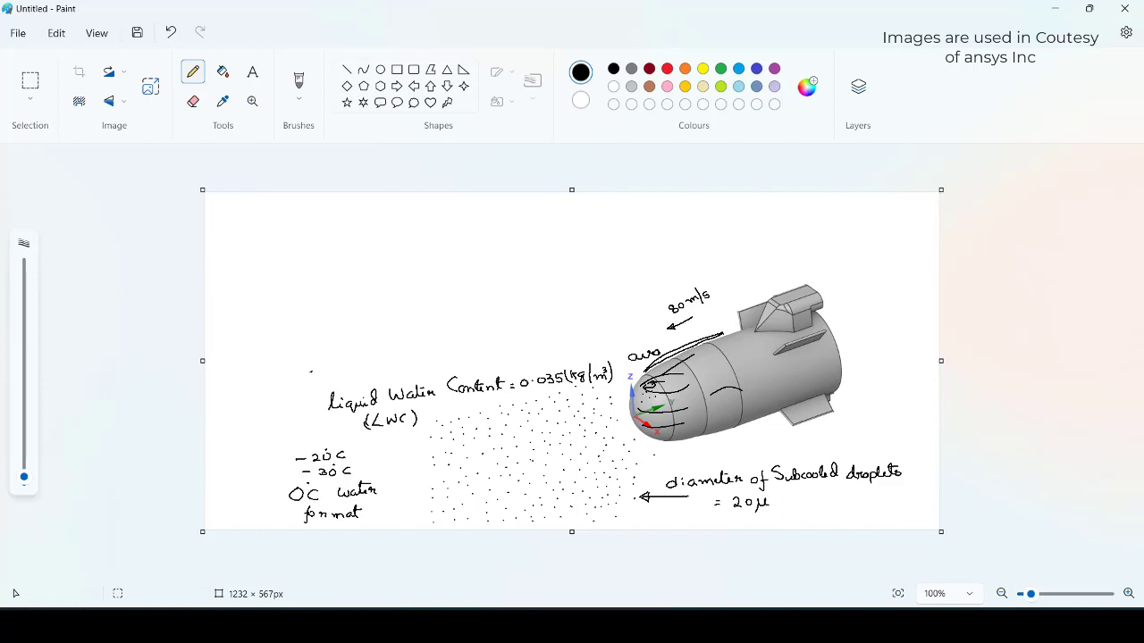
# Switch to the SpaceClaim model, make the Plane visible and orient the missile to a side view.
pyautogui.hotkey('alt', 'Tab')
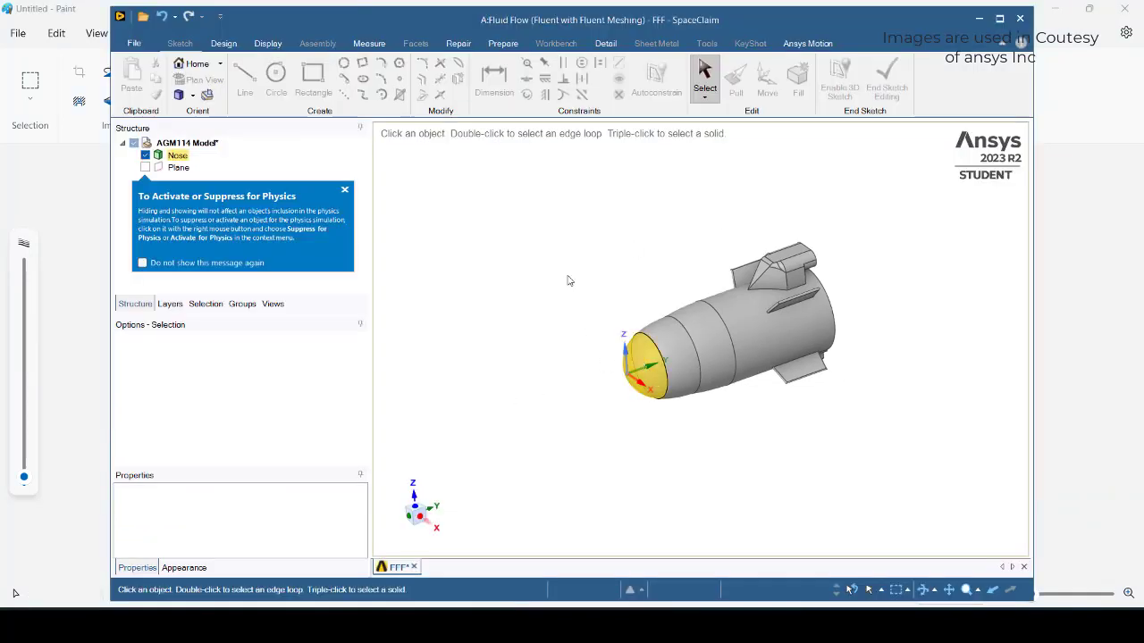
pyautogui.click(178, 167)
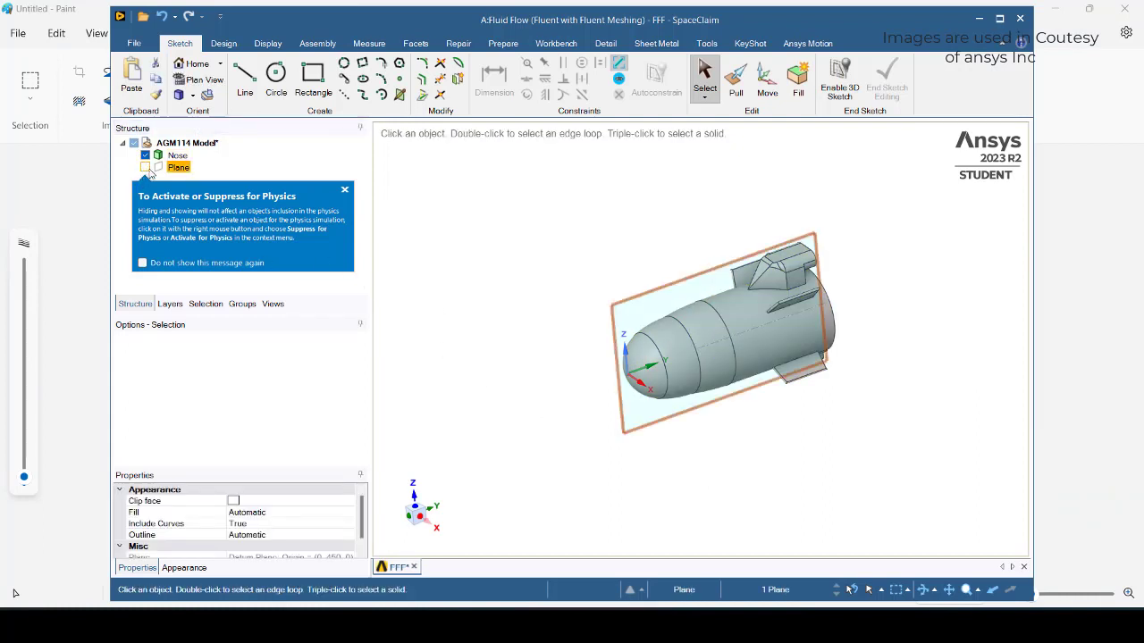
pyautogui.click(145, 168)
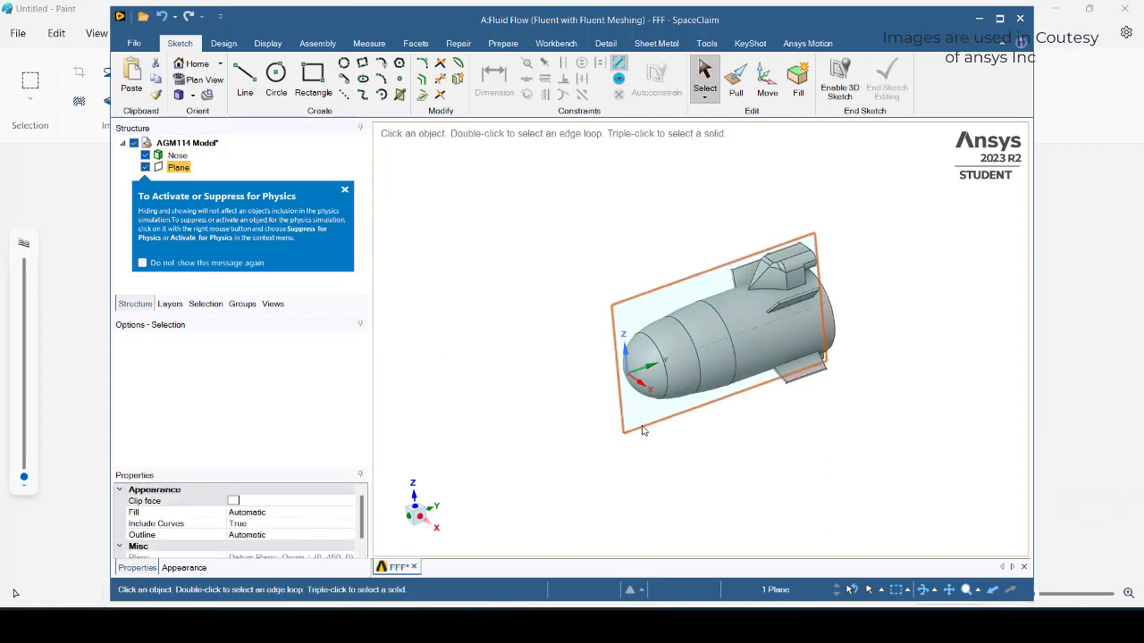
pyautogui.click(422, 518)
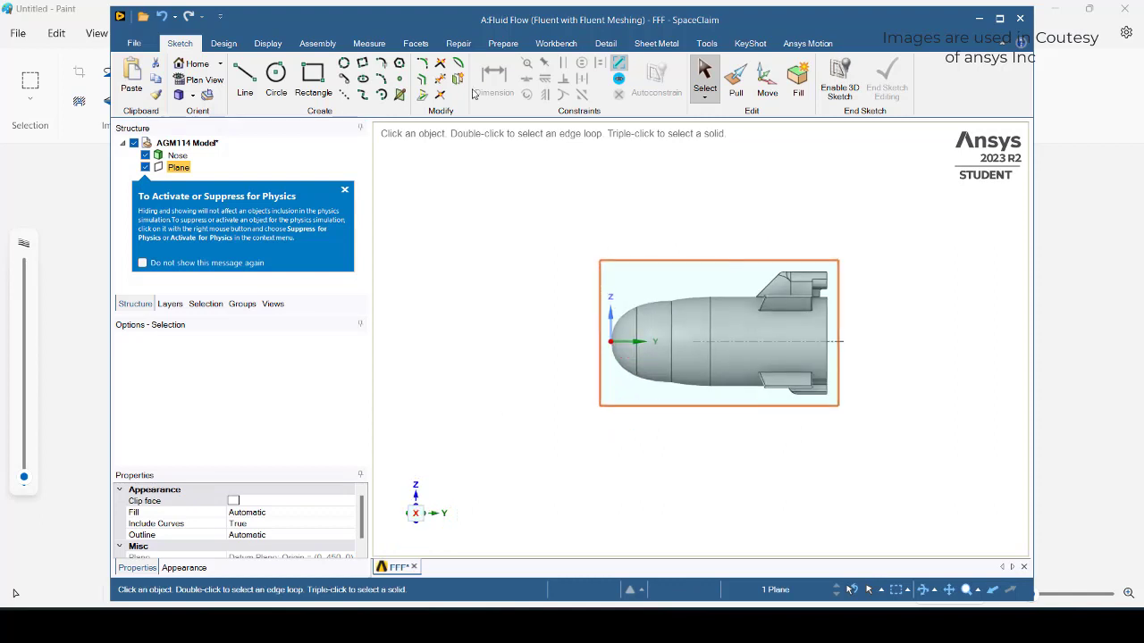
pyautogui.click(228, 47)
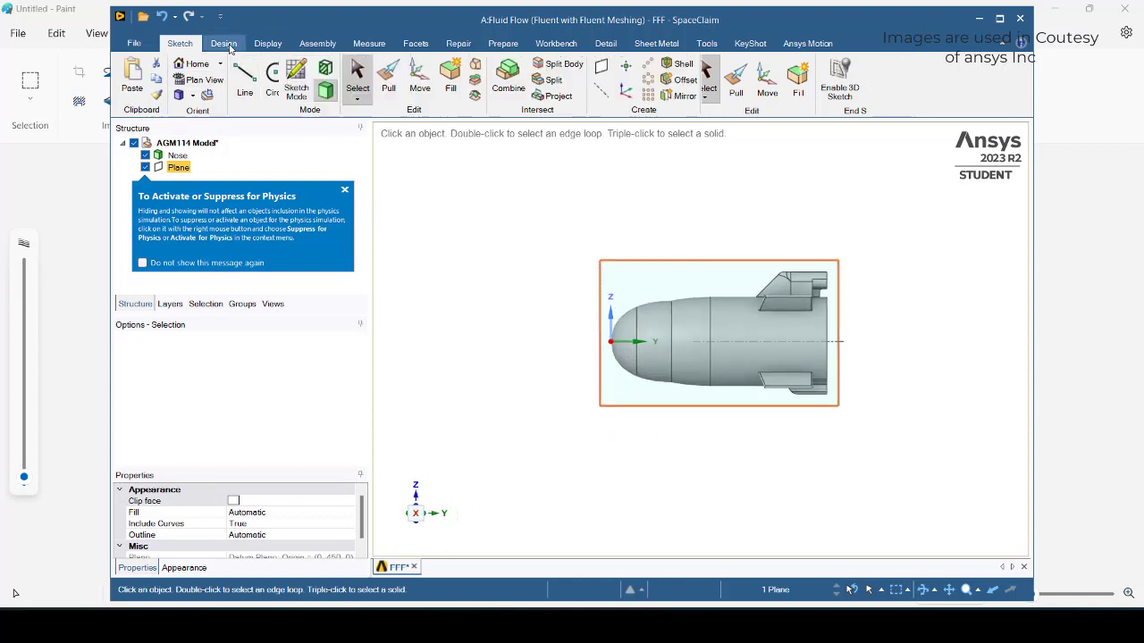
pyautogui.click(296, 79)
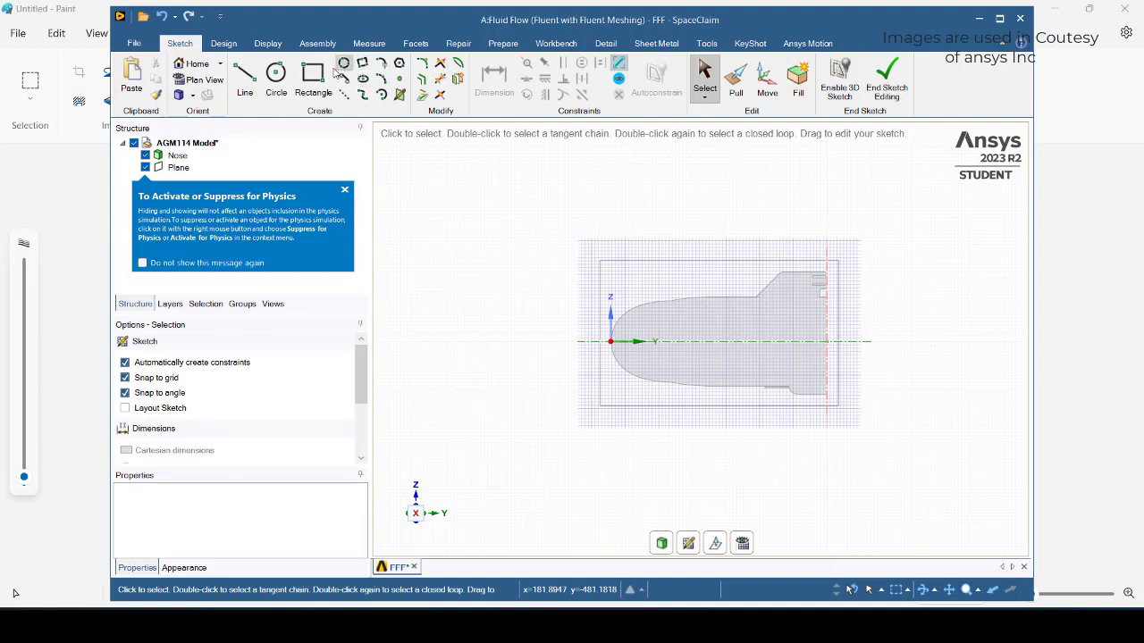
pyautogui.click(276, 73)
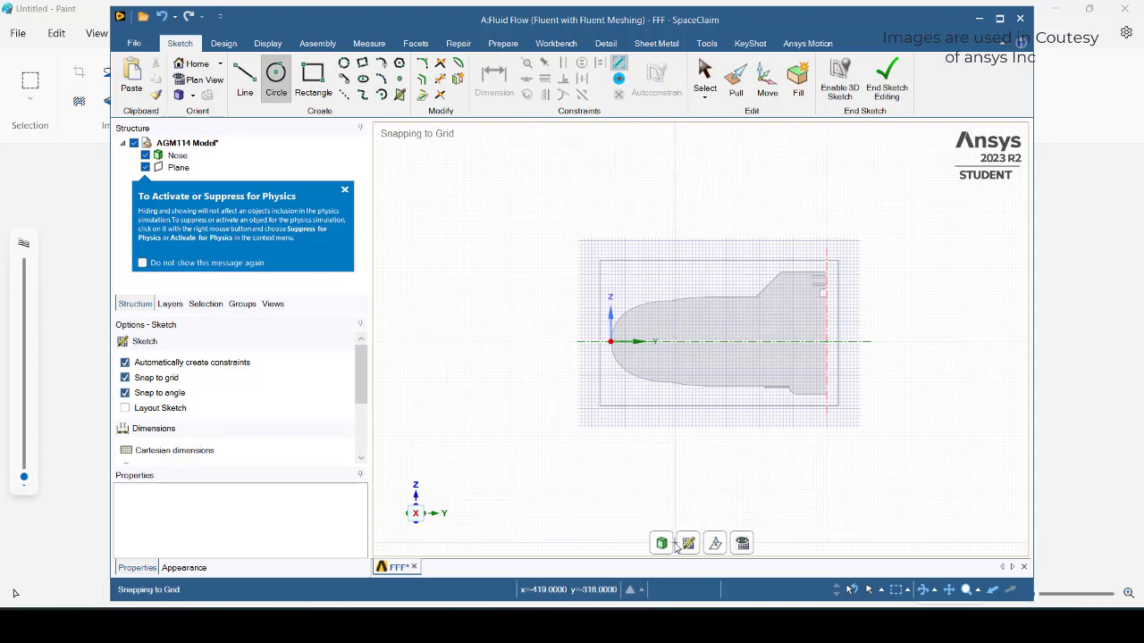
pyautogui.press('p')
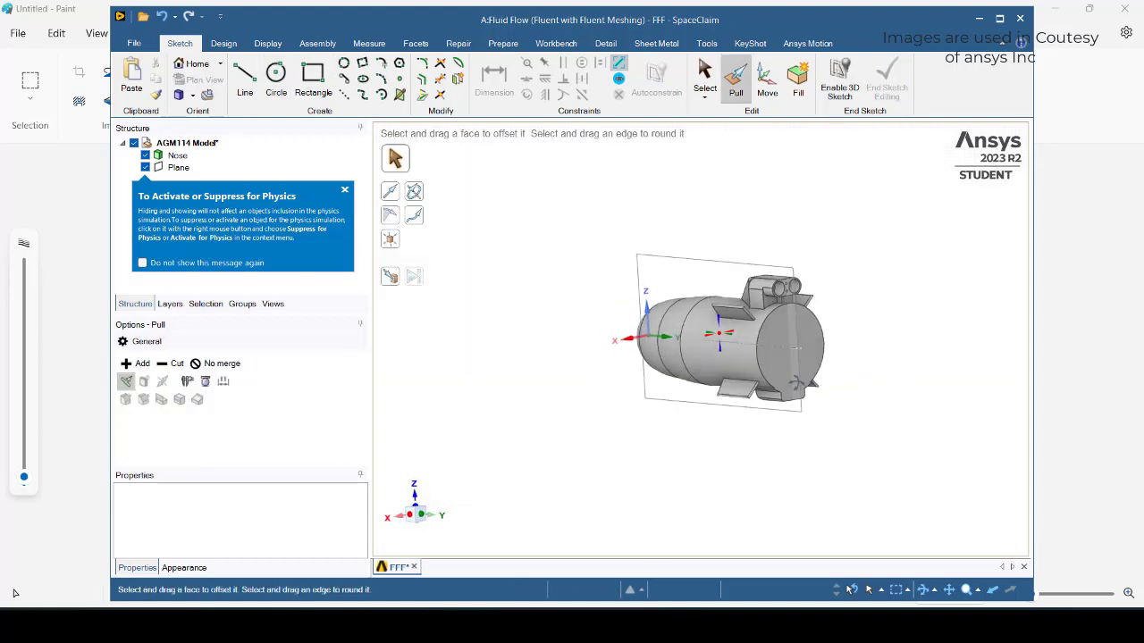
# Delete the faces of the two large round recesses on the rear of the upper pod.
pyautogui.click(800, 322)
pyautogui.press('s')
pyautogui.click(731, 284)
pyautogui.scroll(6, 731, 282)
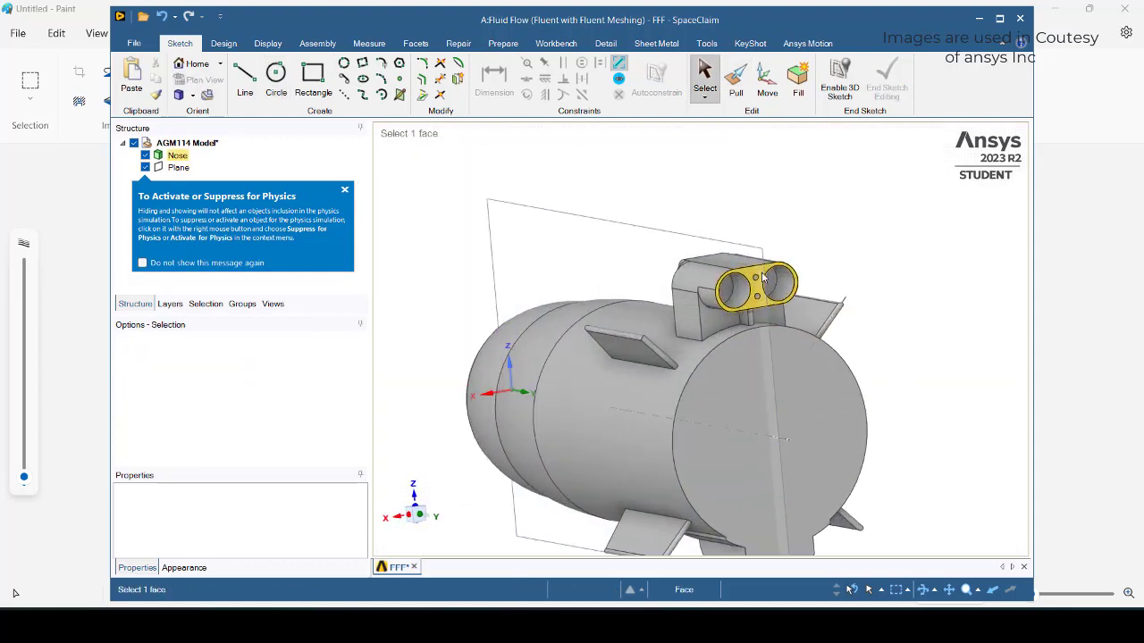
pyautogui.scroll(2, 731, 284)
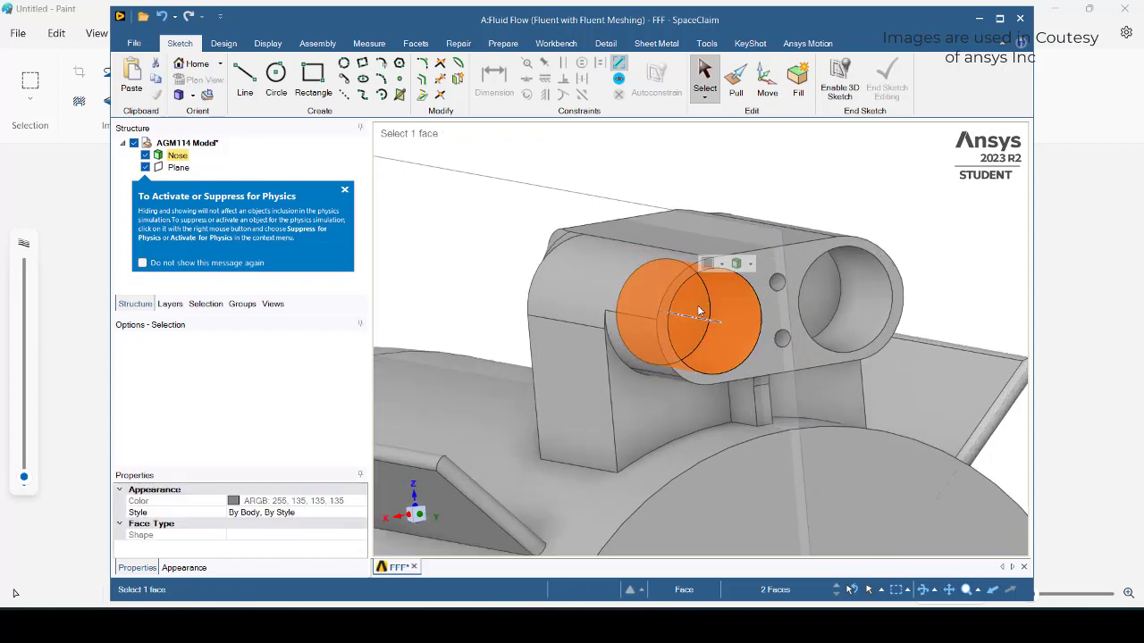
pyautogui.press('Delete')
pyautogui.click(827, 306)
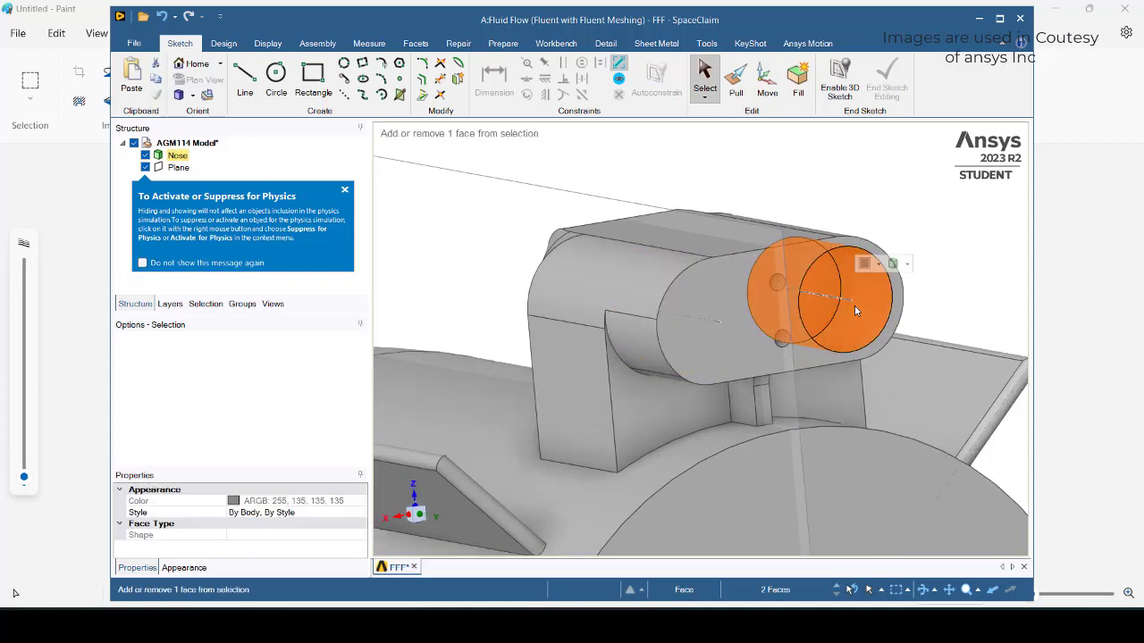
pyautogui.press('Delete')
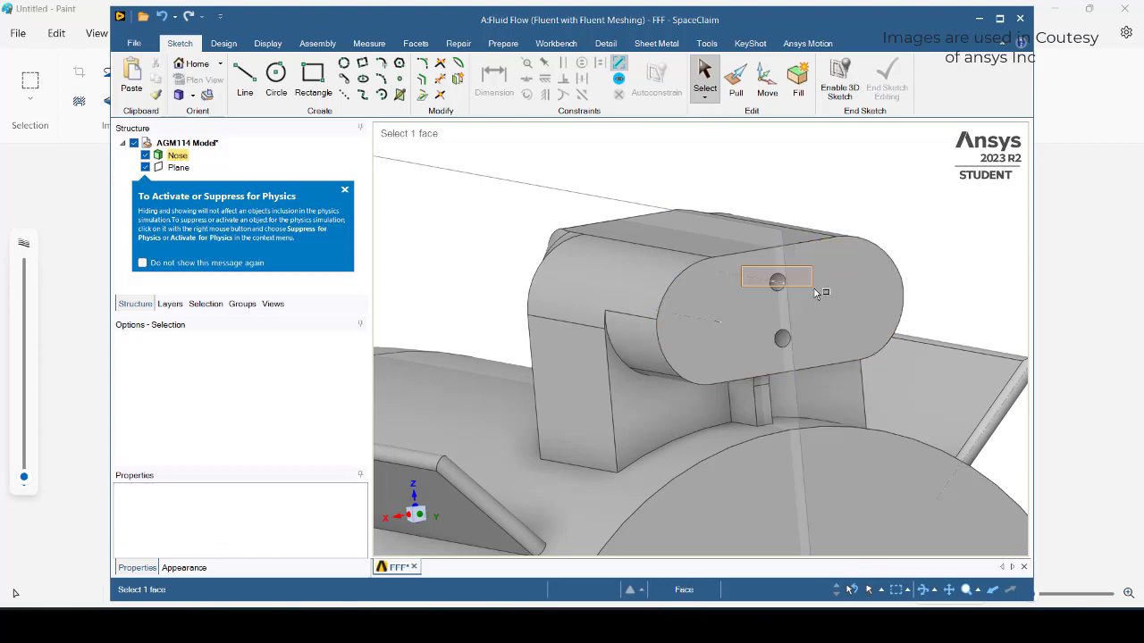
# Delete the faces of the two small round holes in the pod's rear face to close them.
pyautogui.click(791, 313)
pyautogui.scroll(5, 791, 316)
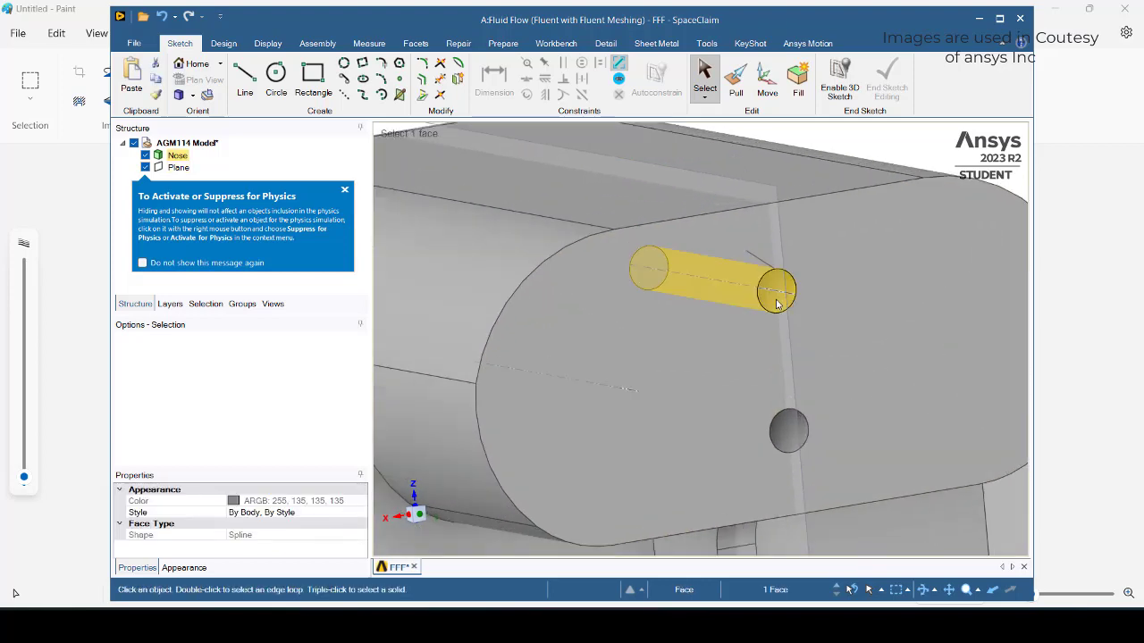
pyautogui.click(774, 293)
pyautogui.moveTo(807, 324); pyautogui.dragTo(772, 311, button='middle')
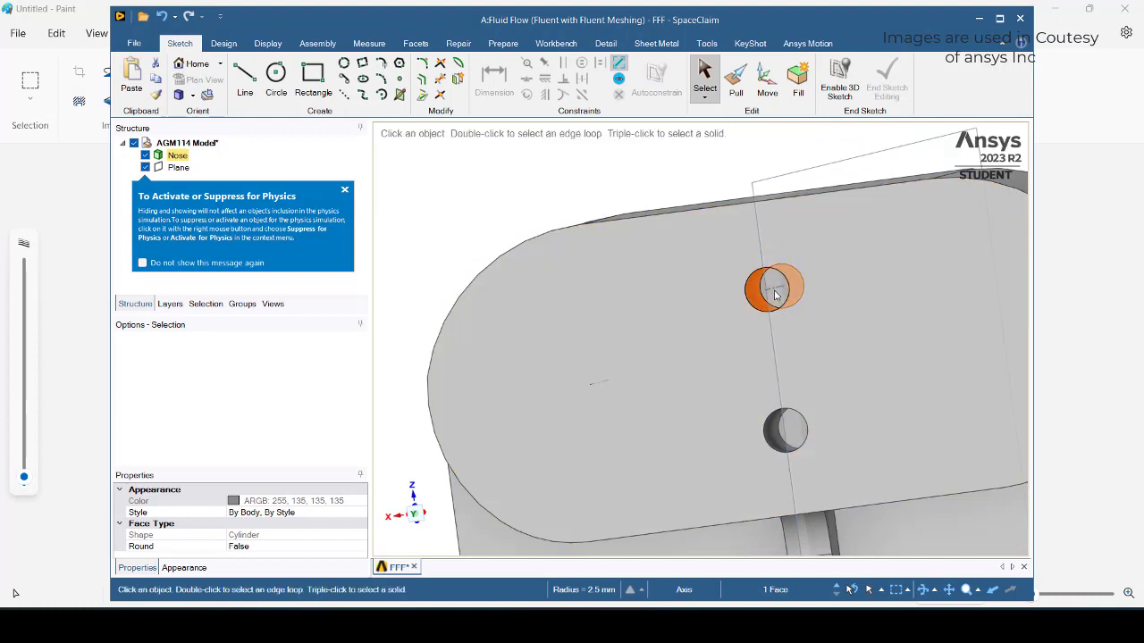
pyautogui.keyDown('ctrl'); pyautogui.click(775, 290); pyautogui.keyUp('ctrl')
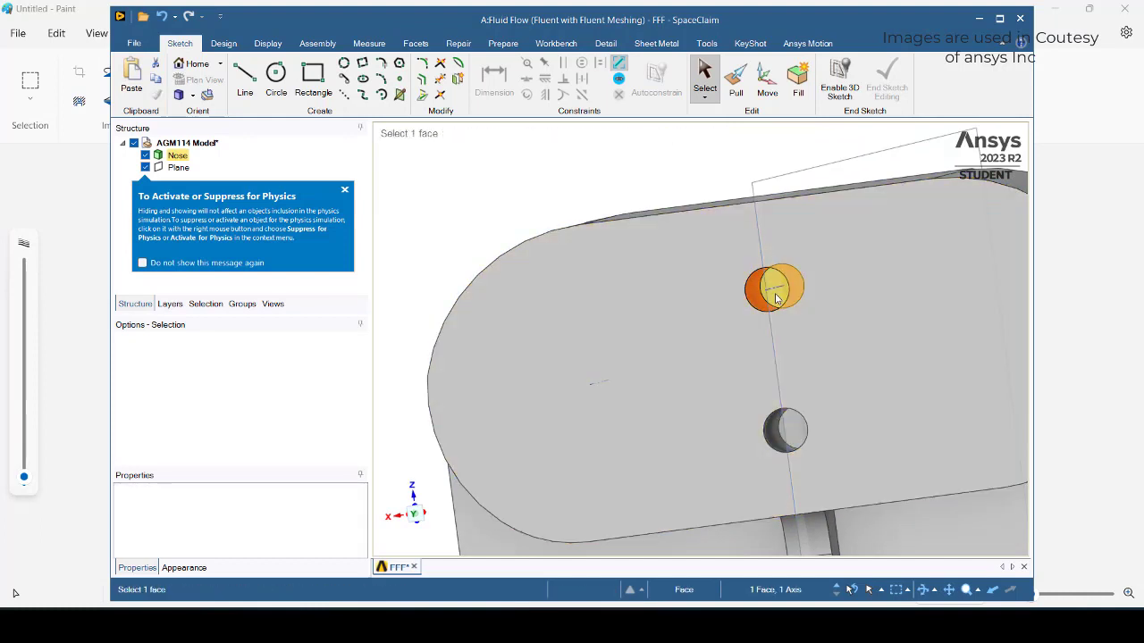
pyautogui.keyDown('ctrl'); pyautogui.click(791, 451); pyautogui.keyUp('ctrl')
pyautogui.keyDown('ctrl'); pyautogui.click(789, 438); pyautogui.keyUp('ctrl')
pyautogui.keyDown('ctrl'); pyautogui.click(776, 438); pyautogui.keyUp('ctrl')
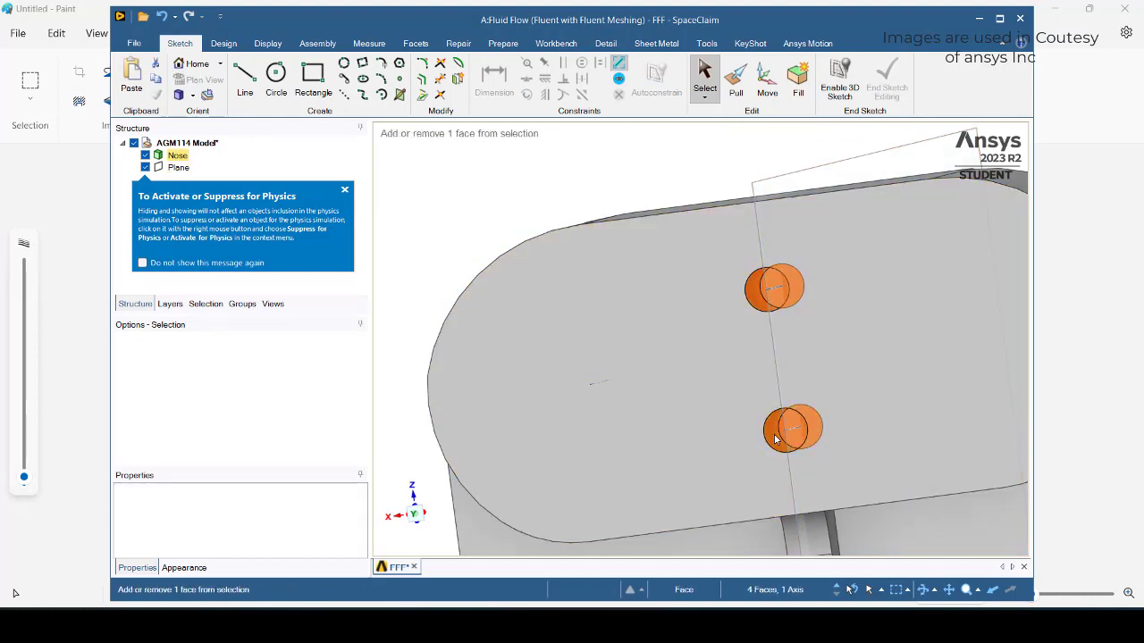
pyautogui.press('Delete')
pyautogui.moveTo(657, 438); pyautogui.dragTo(751, 437, button='middle')
pyautogui.scroll(-5, 774, 436)
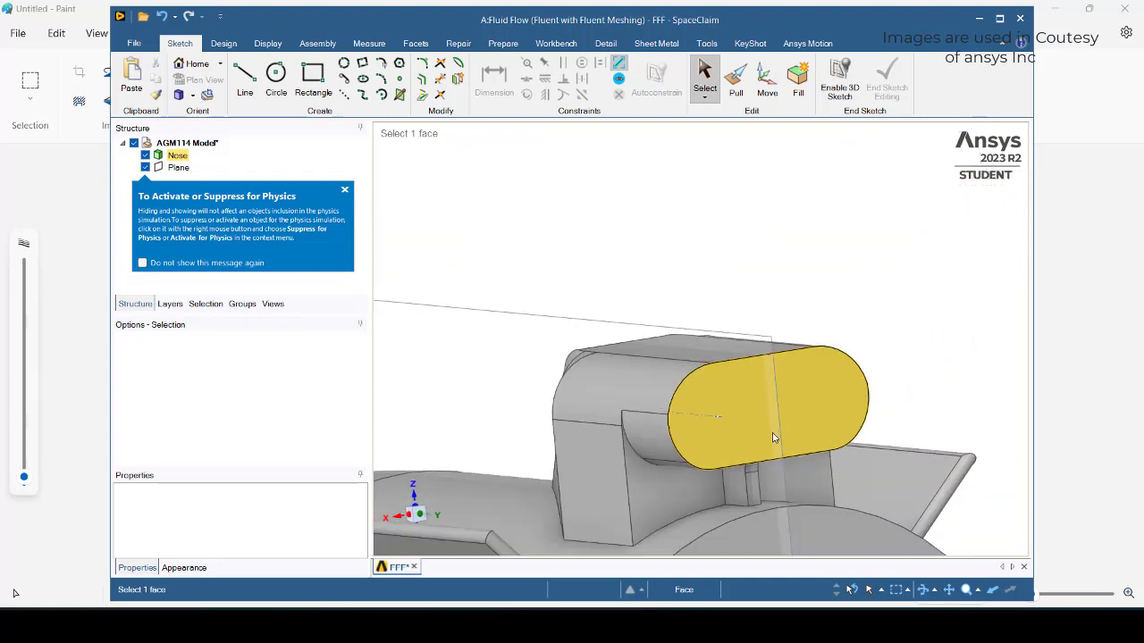
pyautogui.click(399, 520)
pyautogui.click(401, 523)
pyautogui.moveTo(567, 454); pyautogui.dragTo(759, 229, button='middle')
pyautogui.scroll(-5, 759, 229)
pyautogui.scroll(-3, 759, 228)
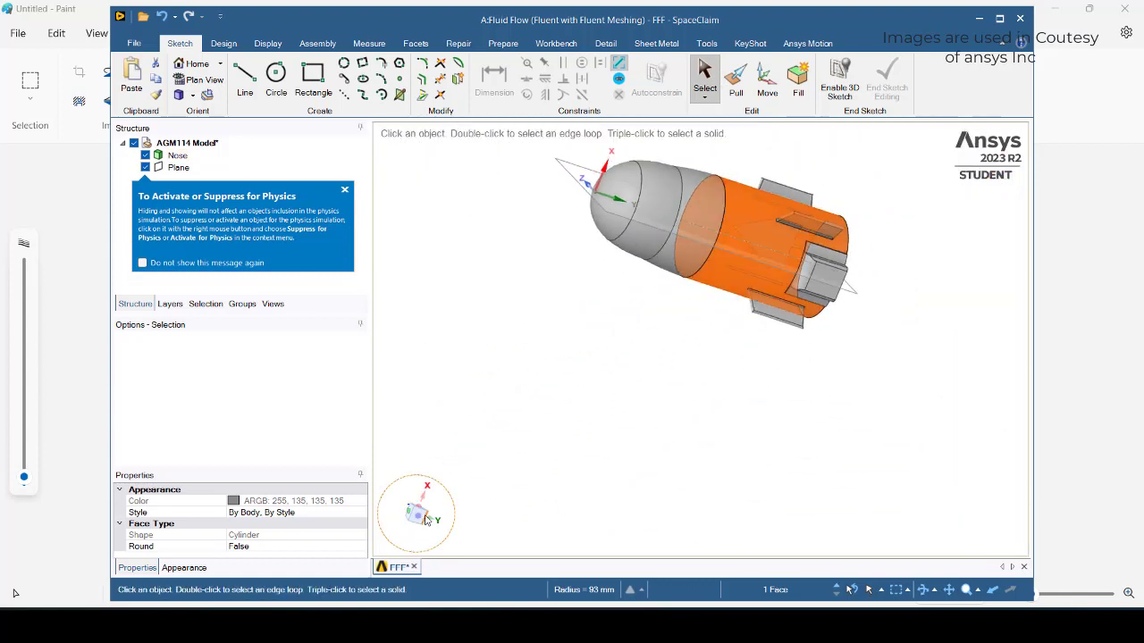
pyautogui.click(424, 522)
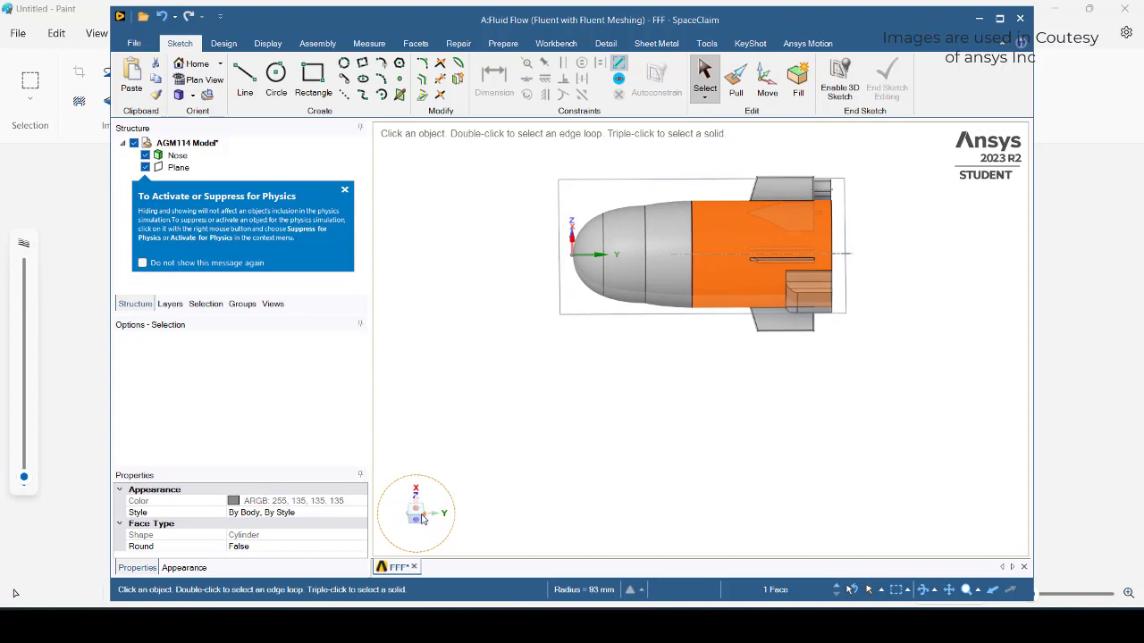
pyautogui.click(419, 510)
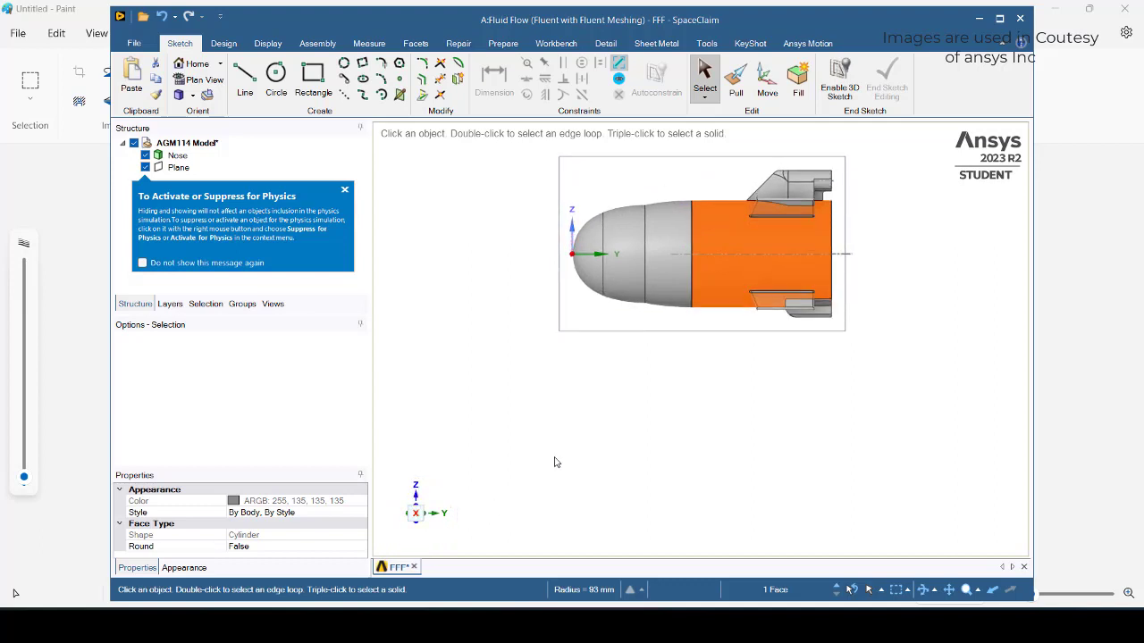
pyautogui.keyDown('shift'); pyautogui.moveTo(558, 471); pyautogui.dragTo(576, 543, button='middle'); pyautogui.keyUp('shift')
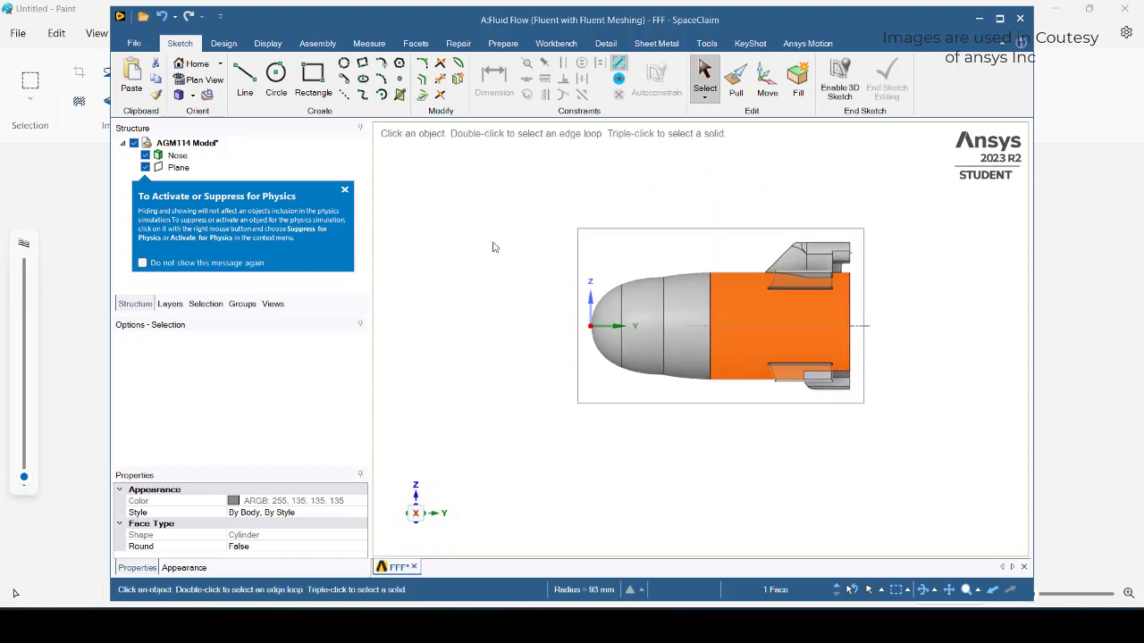
pyautogui.click(224, 43)
pyautogui.click(327, 69)
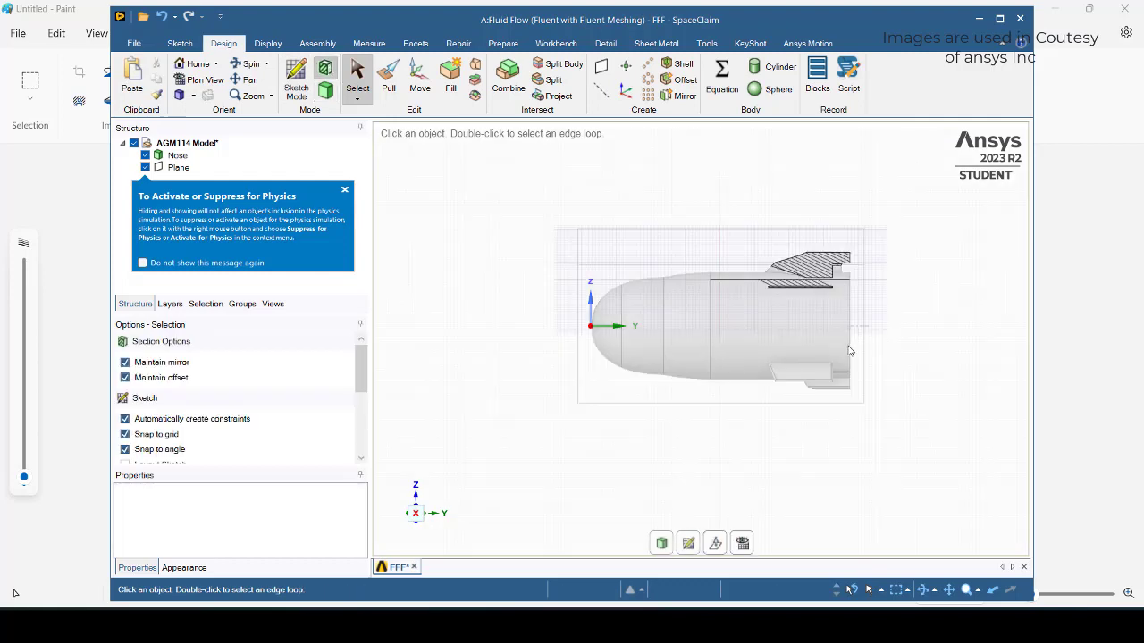
pyautogui.click(296, 79)
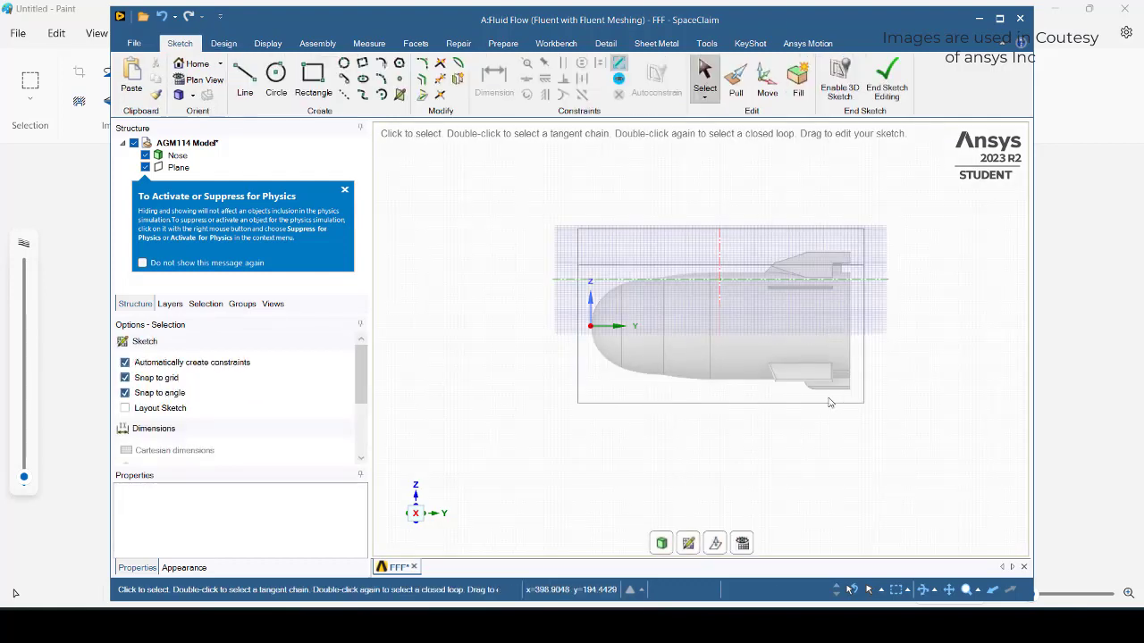
pyautogui.moveTo(409, 503)
pyautogui.mouseDown()
pyautogui.moveTo(418, 516)
pyautogui.moveTo(605, 434)
pyautogui.moveTo(756, 327)
pyautogui.moveTo(726, 461)
pyautogui.mouseUp()
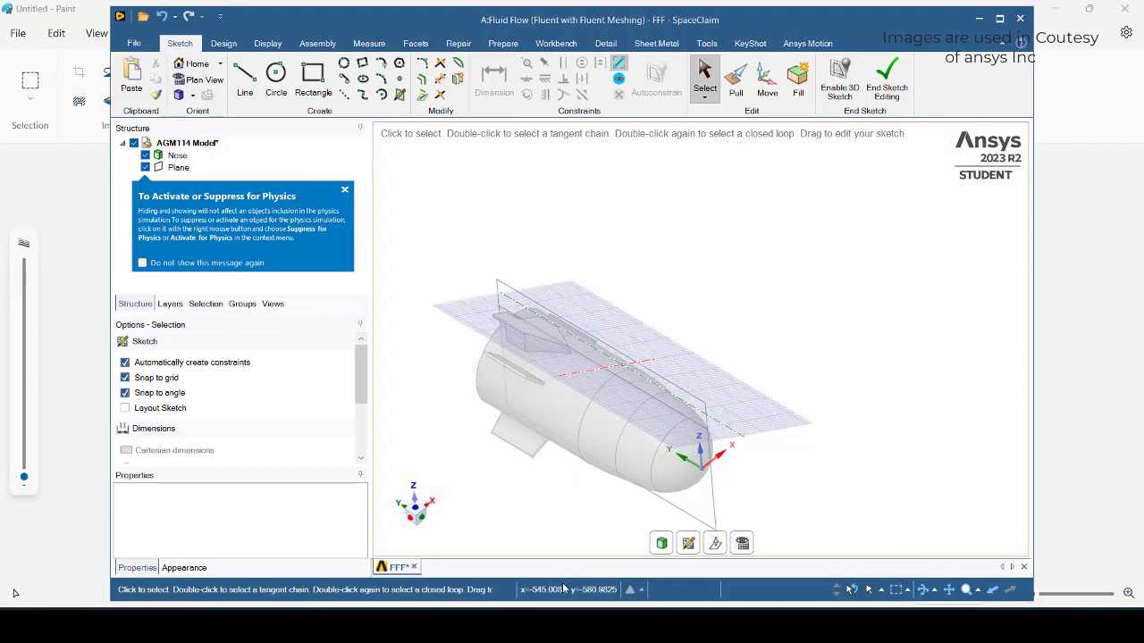
pyautogui.click(661, 546)
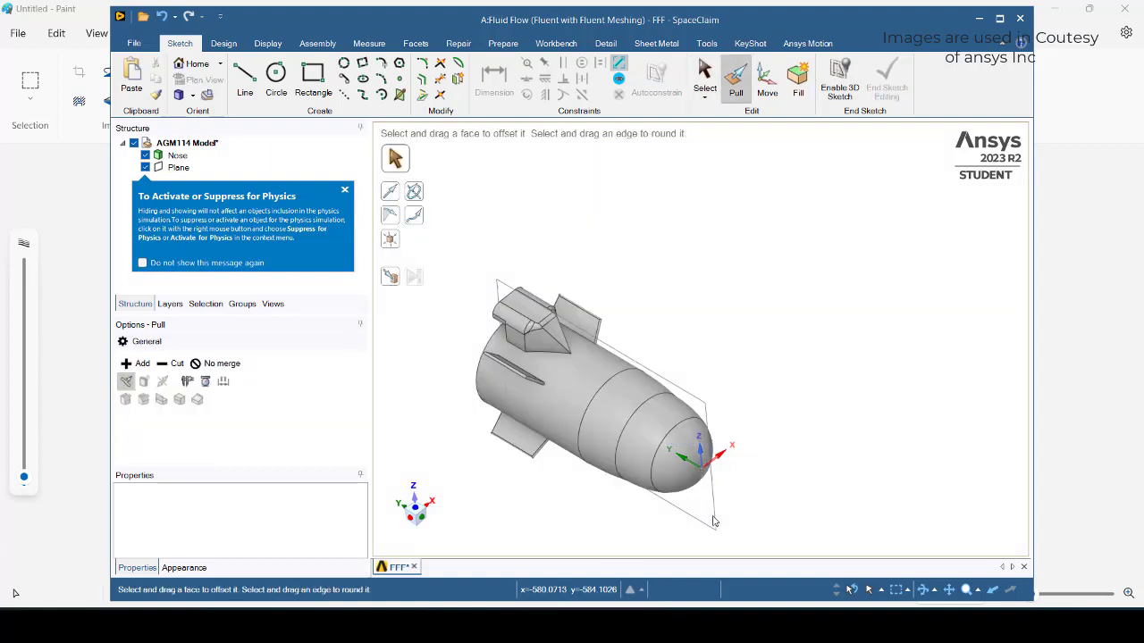
# Sketch a circle about 1552 mm in diameter on the missile's lengthwise mid-plane, centred on its axis just behind the rear face.
pyautogui.click(411, 518)
pyautogui.click(840, 418)
pyautogui.press('Escape')
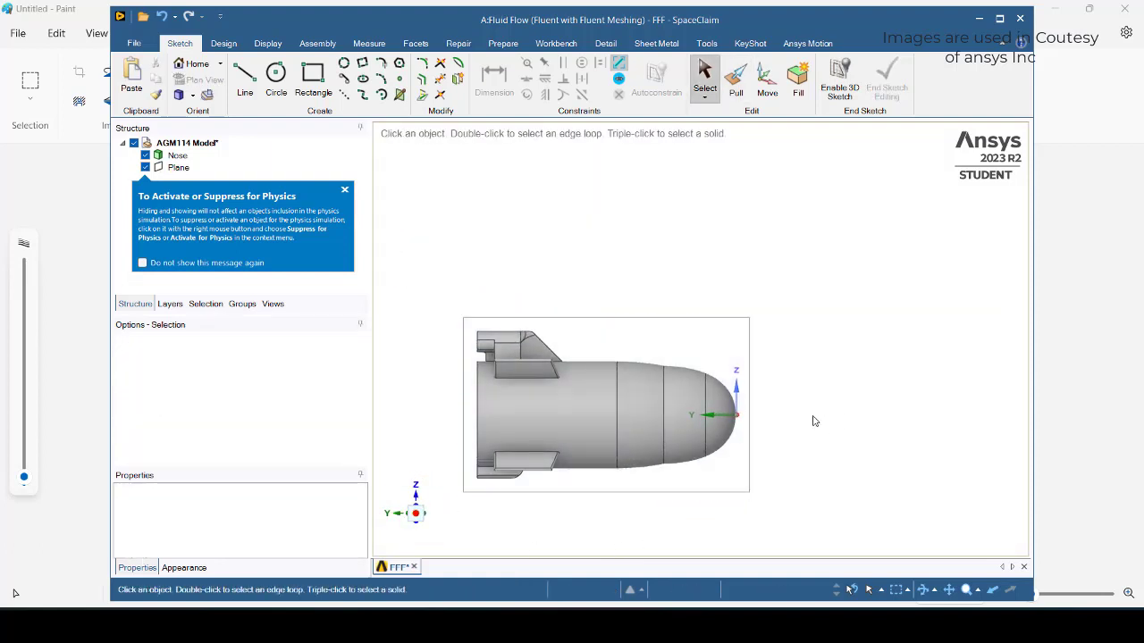
pyautogui.moveTo(817, 414)
pyautogui.keyDown('shift'); pyautogui.mouseDown(button='middle')
pyautogui.moveTo(901, 386)
pyautogui.moveTo(924, 360)
pyautogui.mouseUp(button='middle'); pyautogui.keyUp('shift')
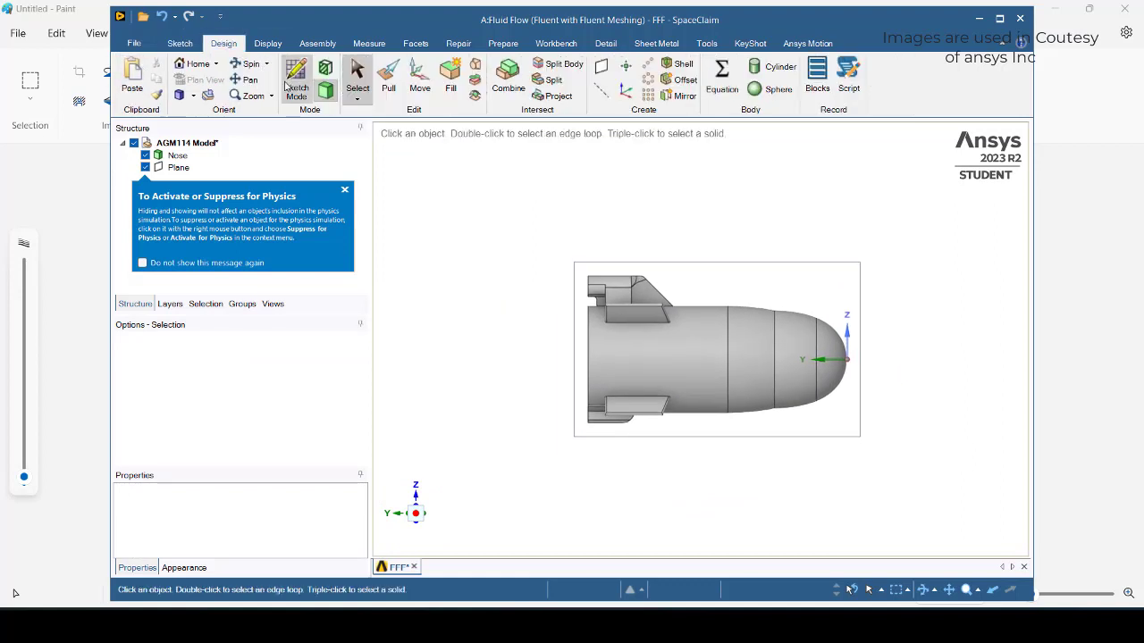
pyautogui.click(297, 81)
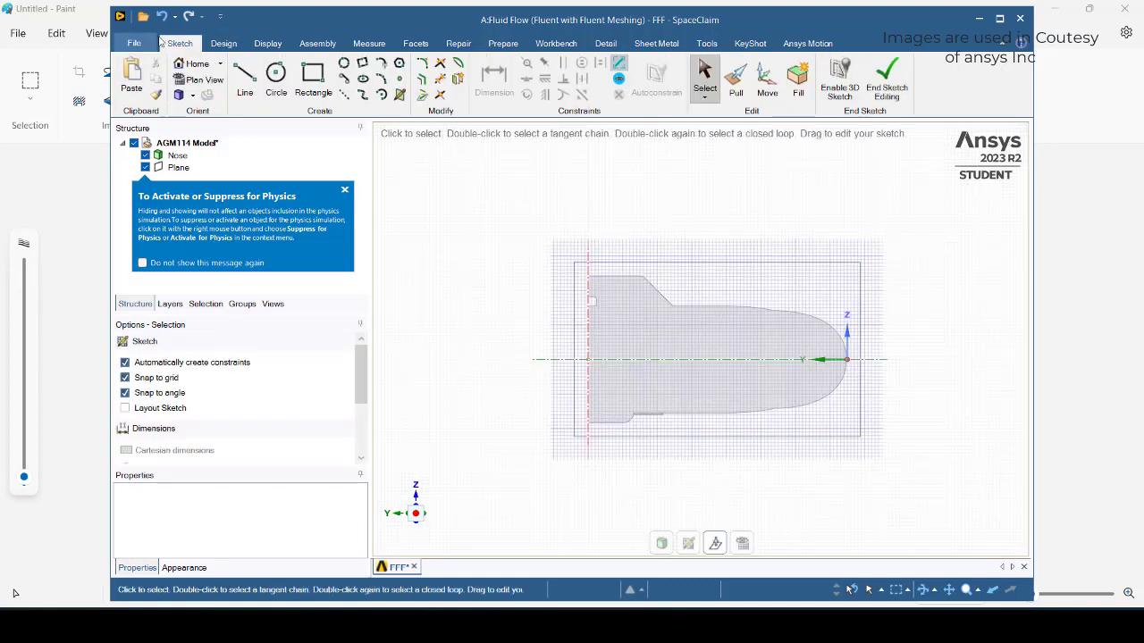
pyautogui.click(276, 76)
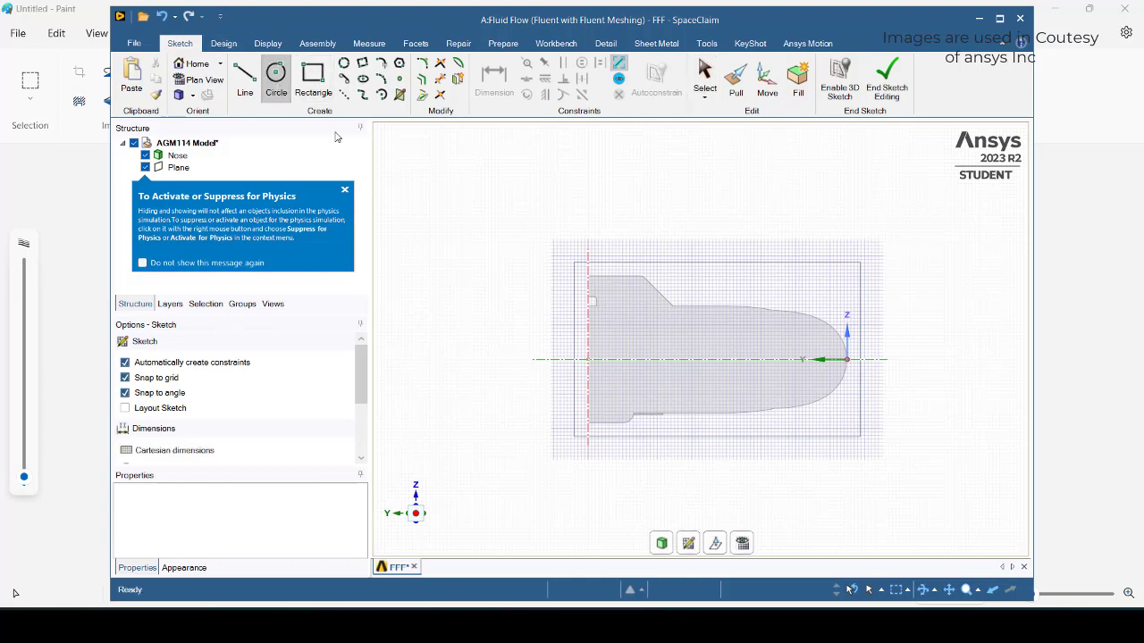
pyautogui.click(539, 362)
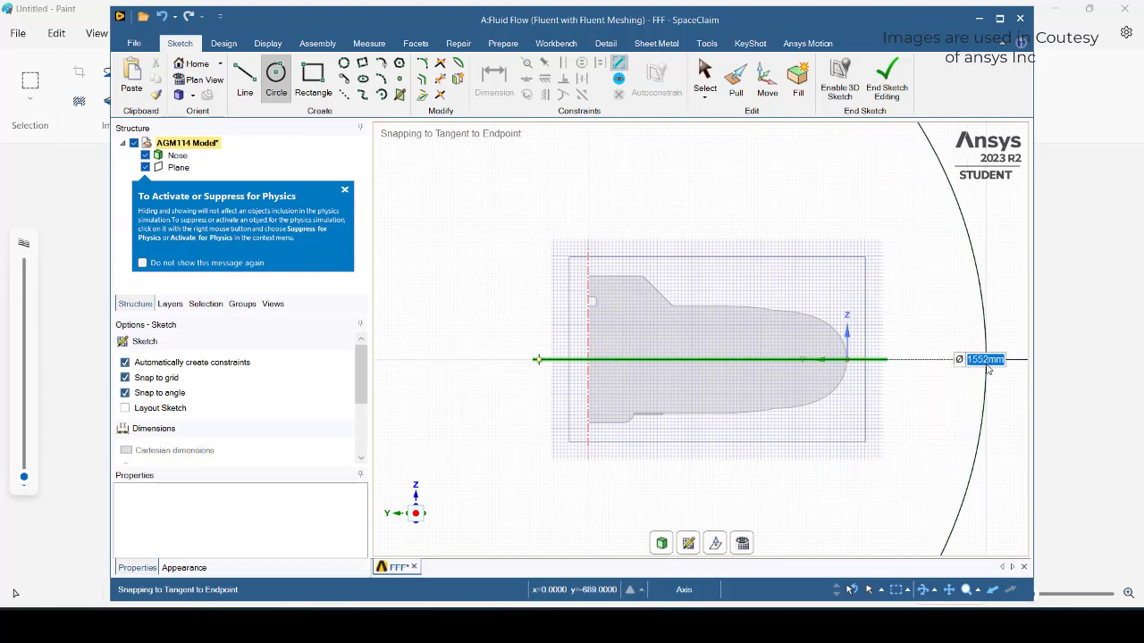
pyautogui.click(919, 416)
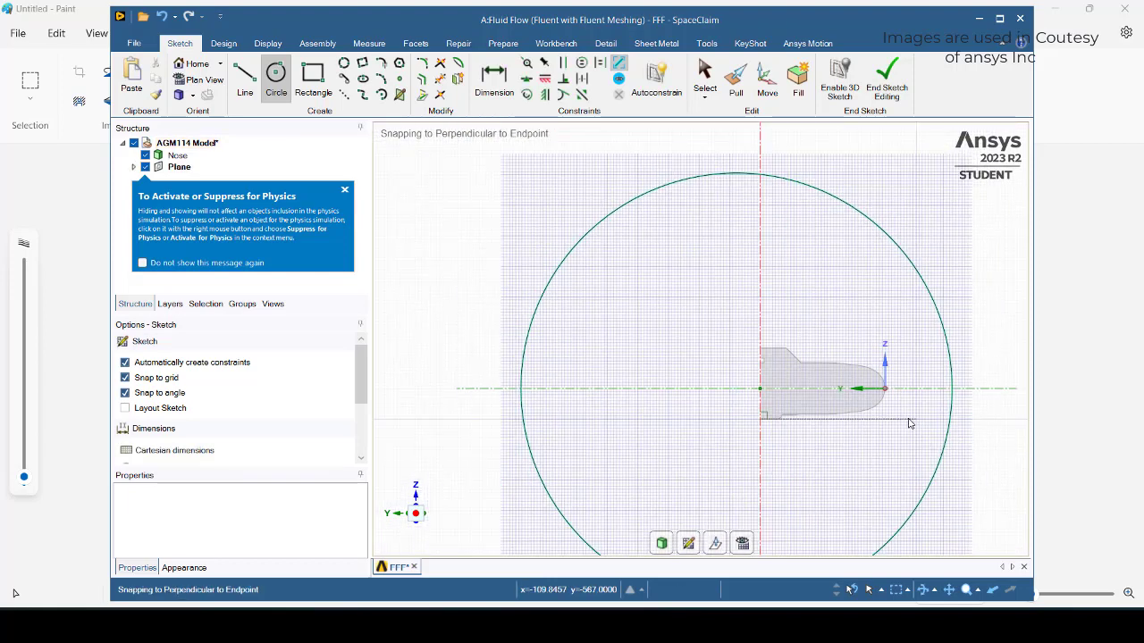
# Draw a straight sloping chord about 1210 mm long across the upper part of the circle, dropping towards the missile nose.
pyautogui.scroll(-2, 668, 378)
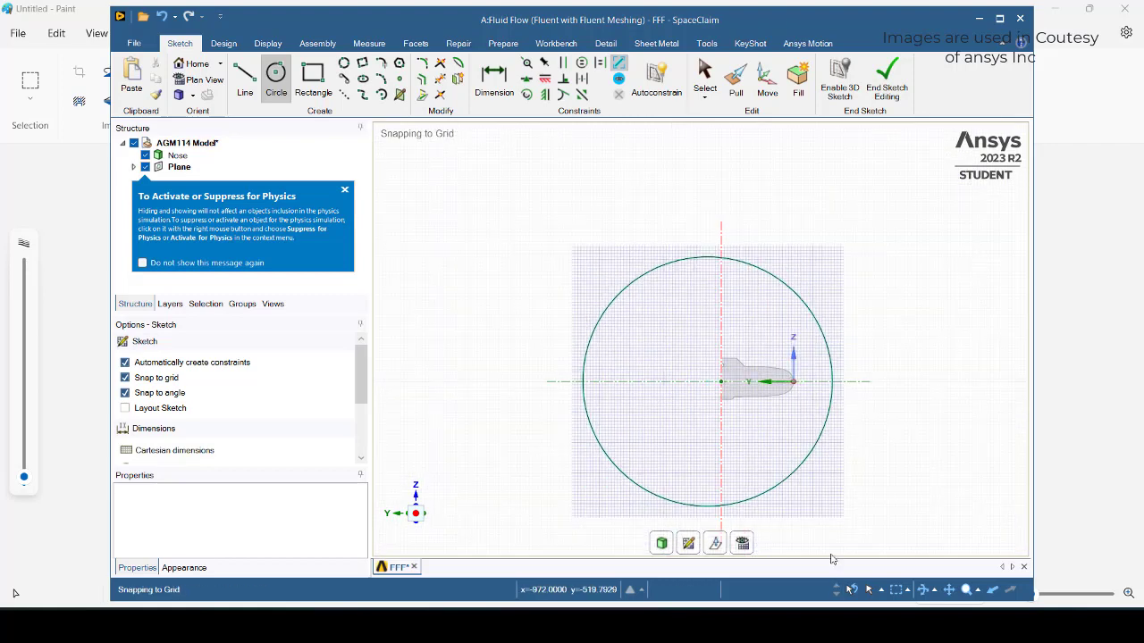
pyautogui.keyDown('shift'); pyautogui.moveTo(819, 472); pyautogui.dragTo(804, 439, button='middle'); pyautogui.keyUp('shift')
pyautogui.click(313, 78)
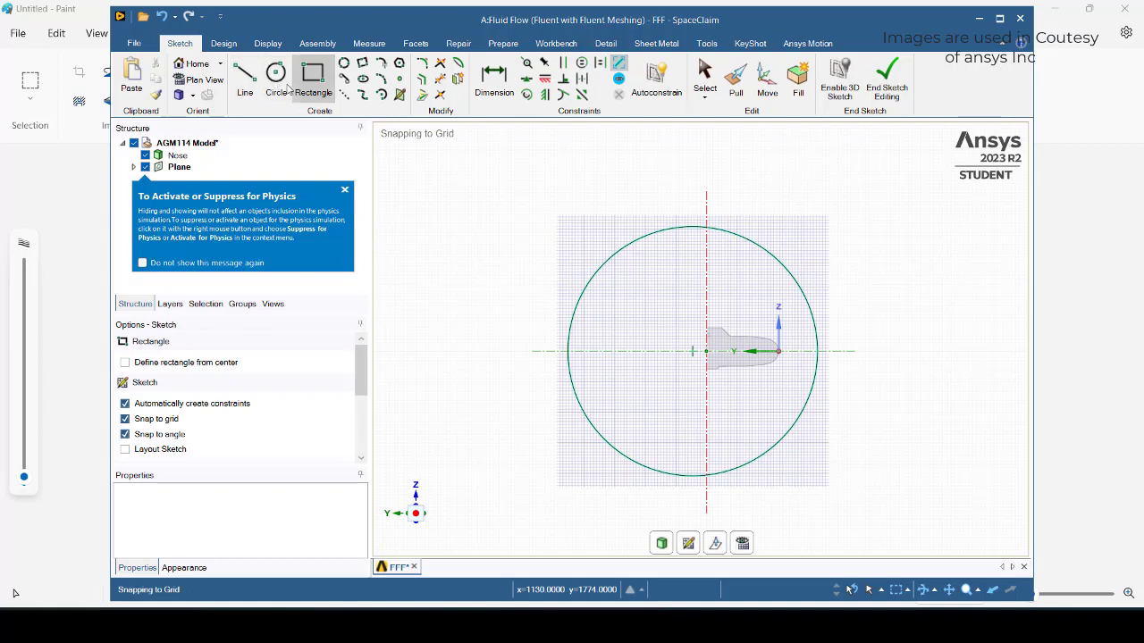
pyautogui.click(246, 81)
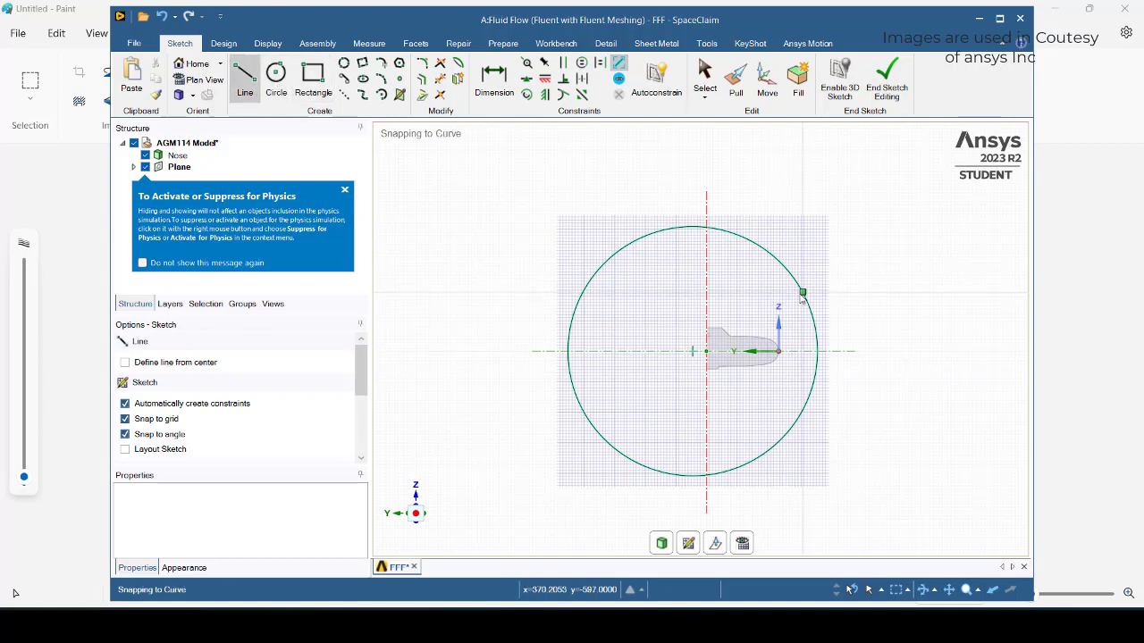
pyautogui.scroll(-3, 798, 291)
pyautogui.scroll(5, 798, 294)
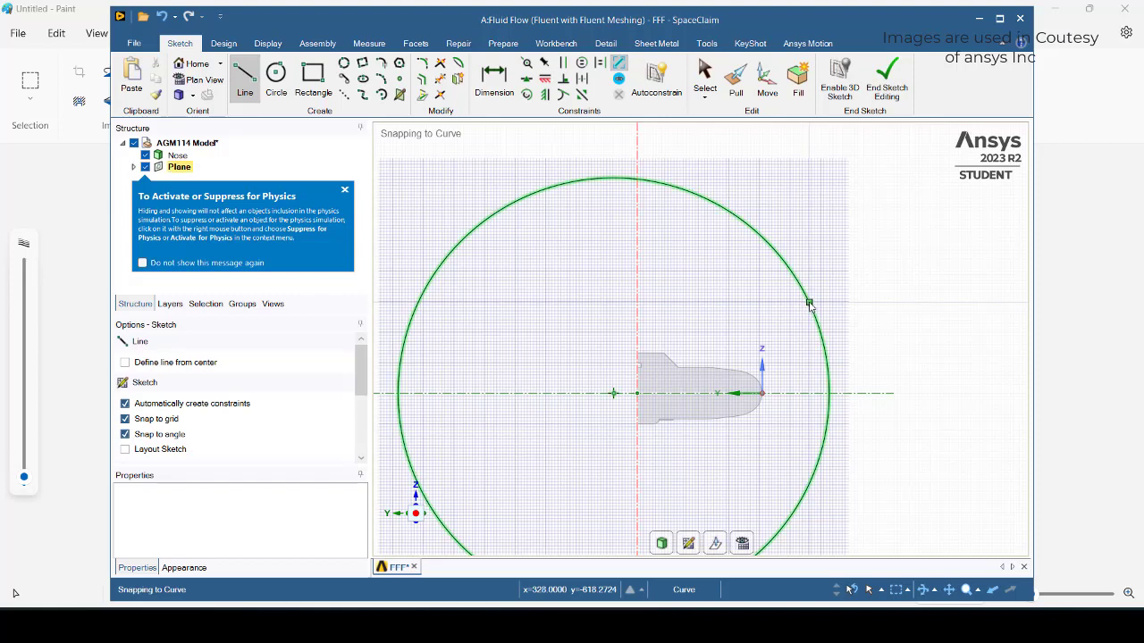
pyautogui.click(809, 304)
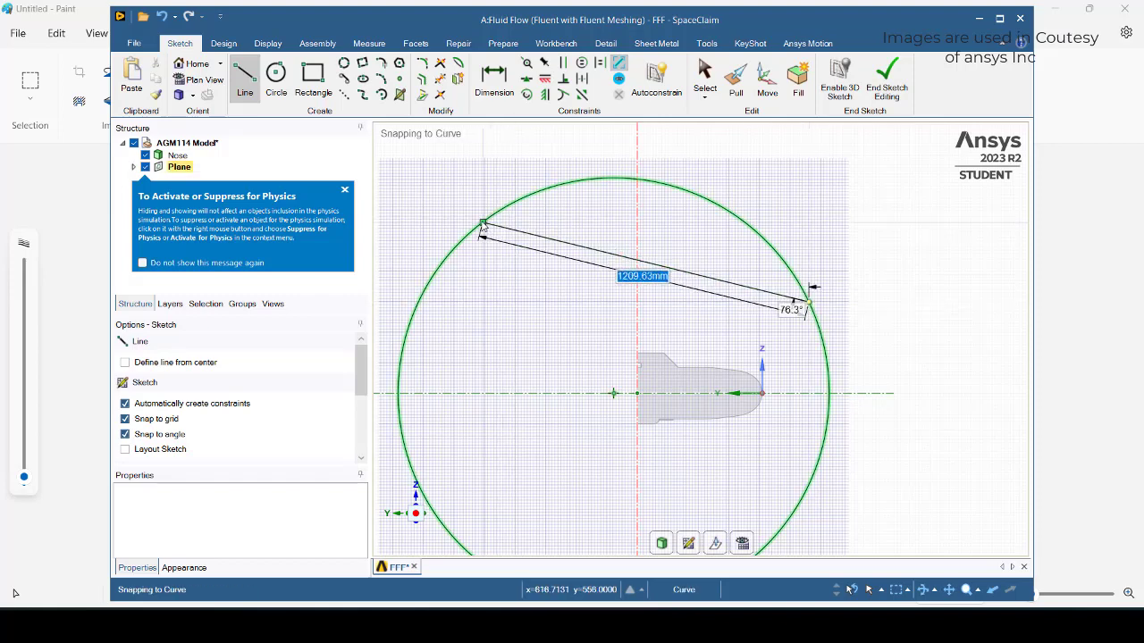
pyautogui.click(482, 223)
pyautogui.keyDown('shift'); pyautogui.moveTo(759, 360); pyautogui.dragTo(768, 237, button='middle'); pyautogui.keyUp('shift')
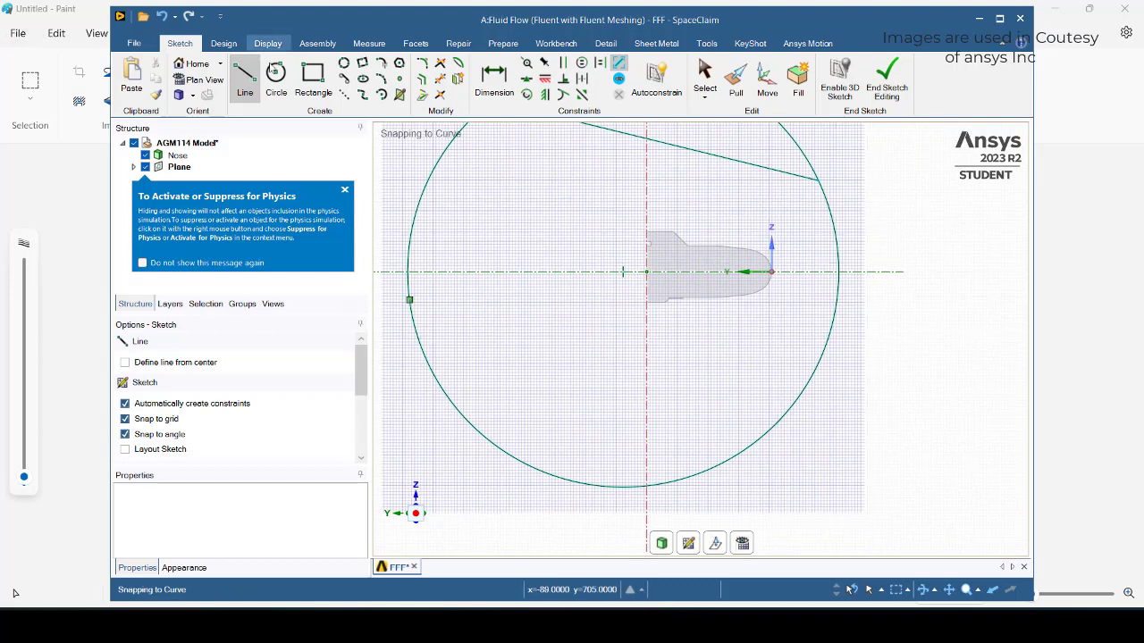
pyautogui.press('Escape')
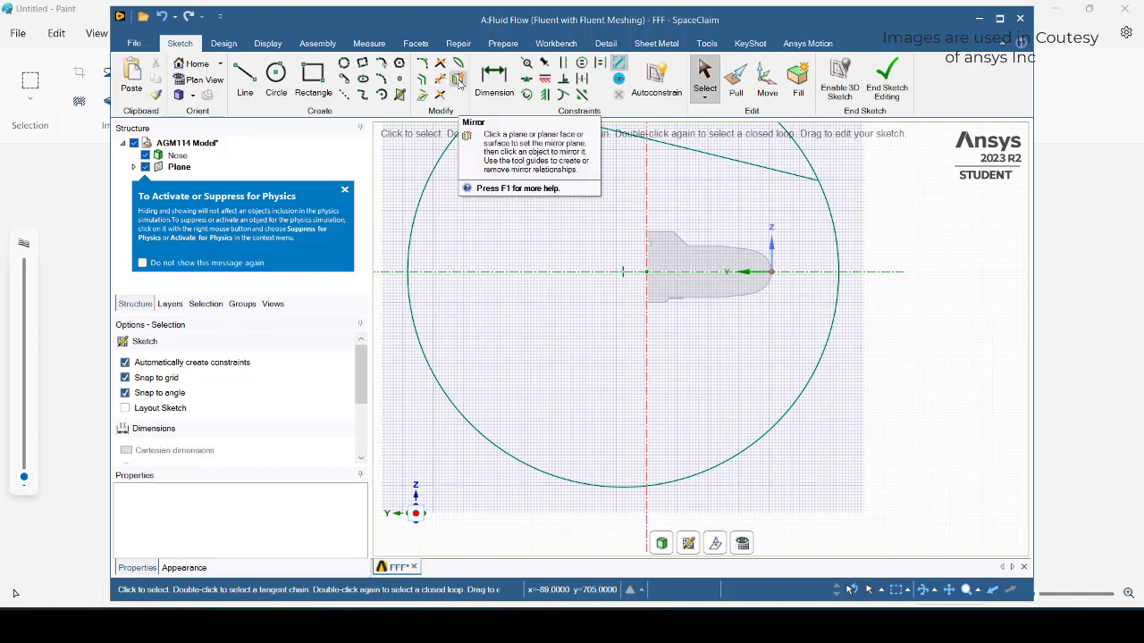
# Mirror the sloping chord about the missile's lengthwise axis to get a matching chord in the lower part of the circle.
pyautogui.click(458, 83)
pyautogui.click(655, 141)
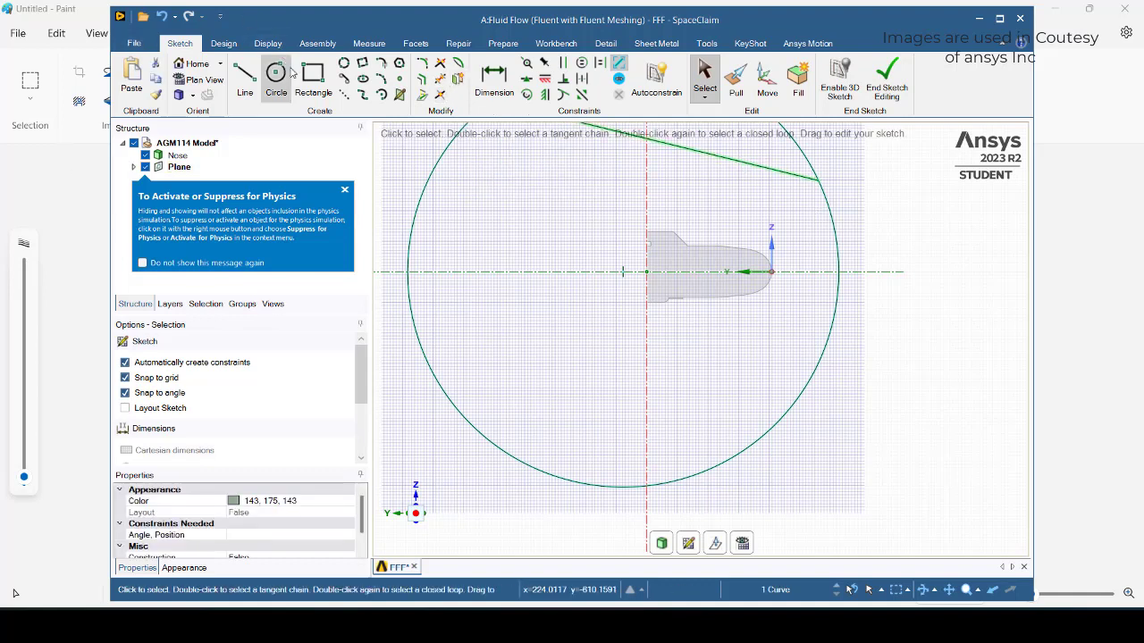
pyautogui.click(458, 83)
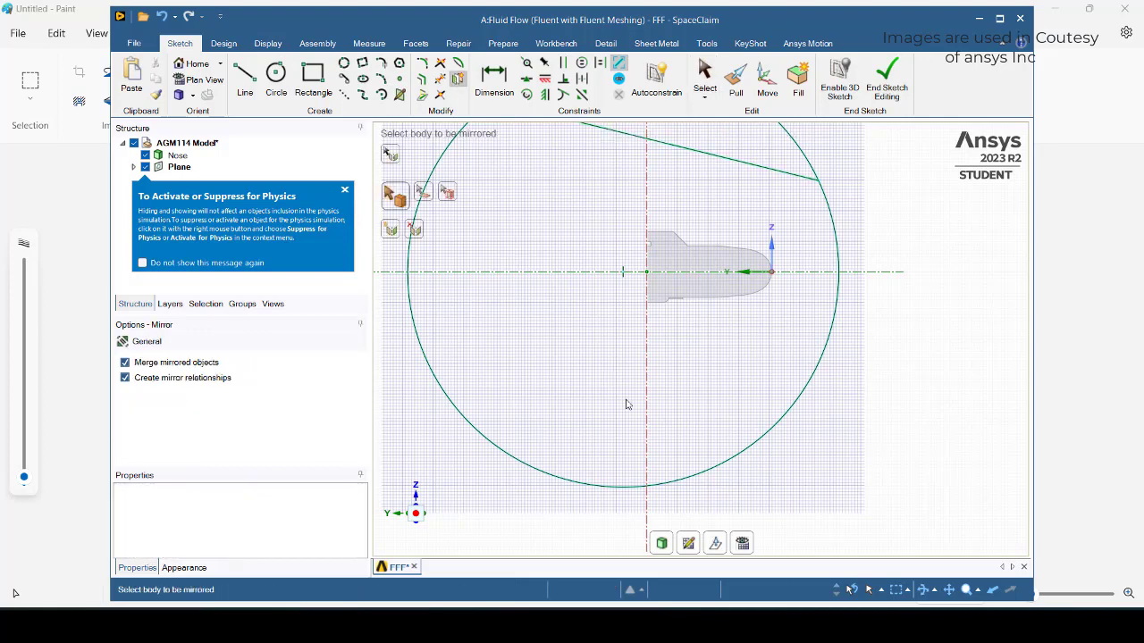
pyautogui.scroll(-5, 580, 295)
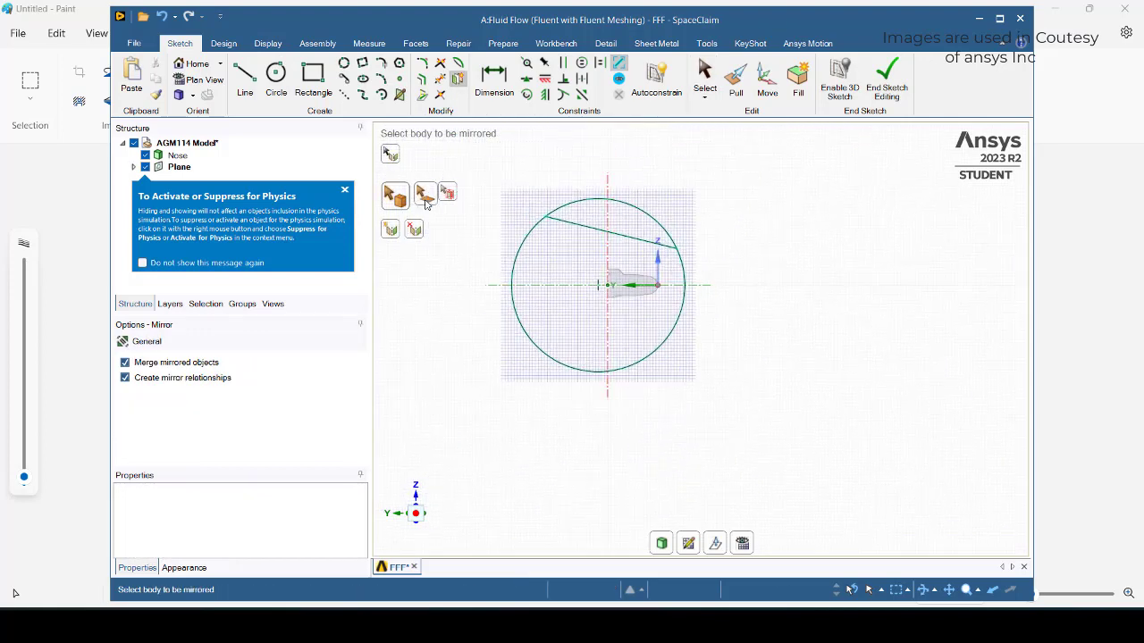
pyautogui.click(393, 159)
pyautogui.click(596, 288)
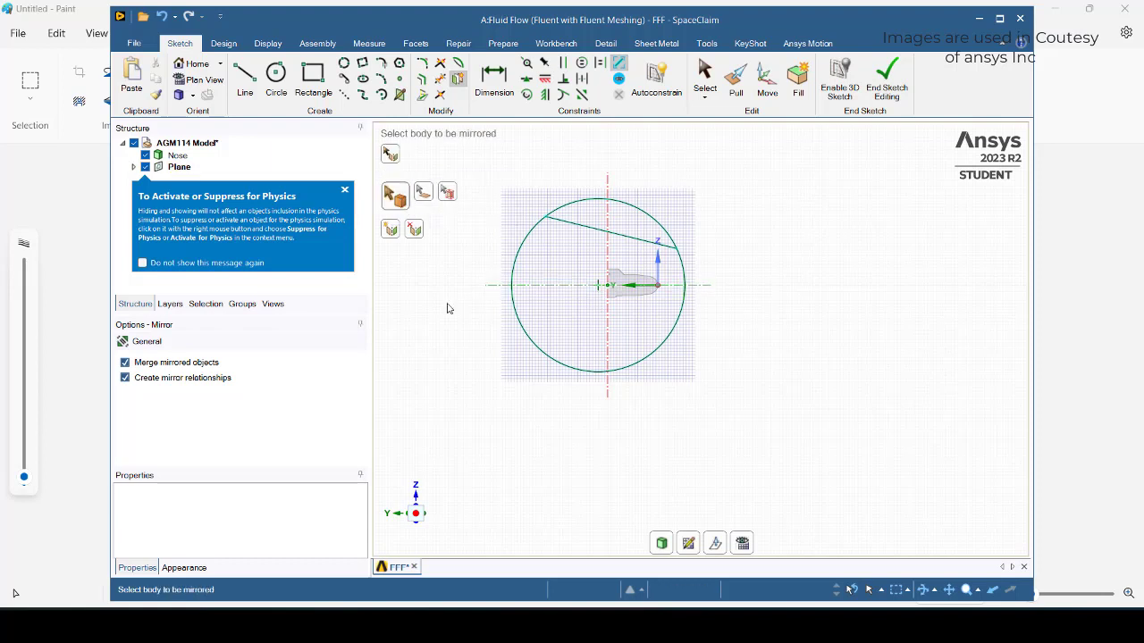
pyautogui.click(563, 224)
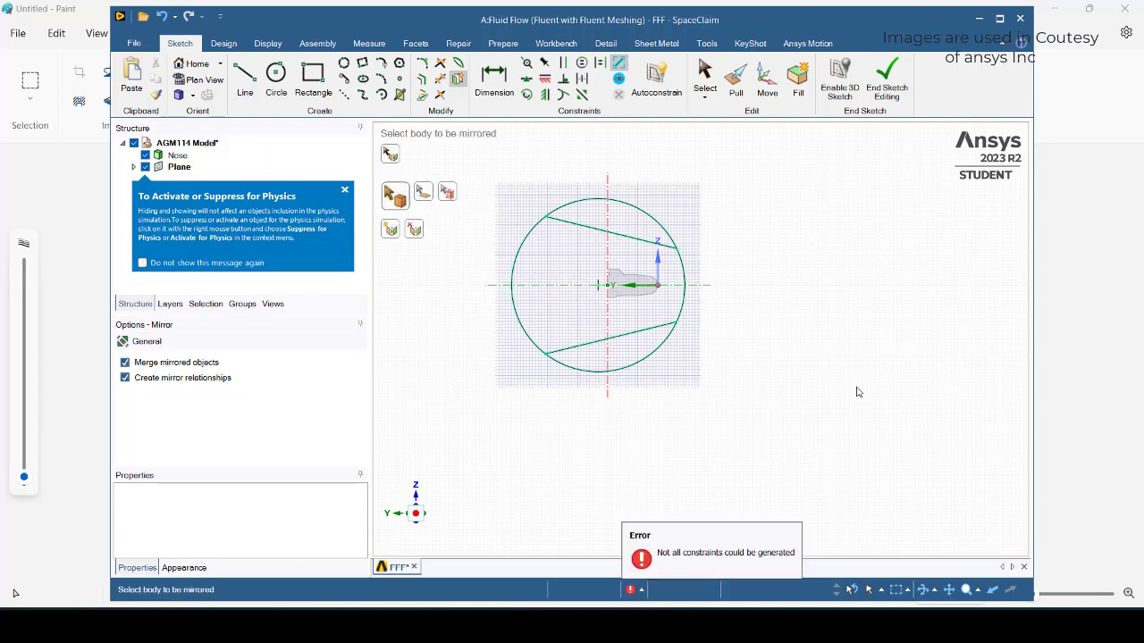
pyautogui.press('Escape')
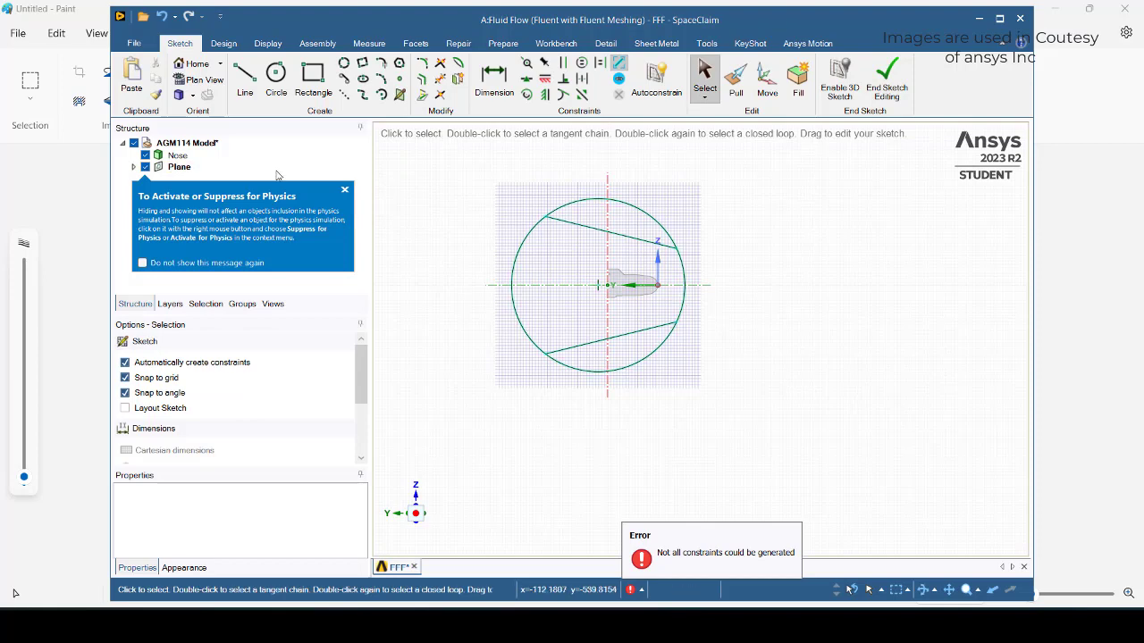
# Draw a vertical line ahead of the missile nose joining the front ends of the two sloping chords.
pyautogui.click(244, 81)
pyautogui.scroll(-5, 679, 268)
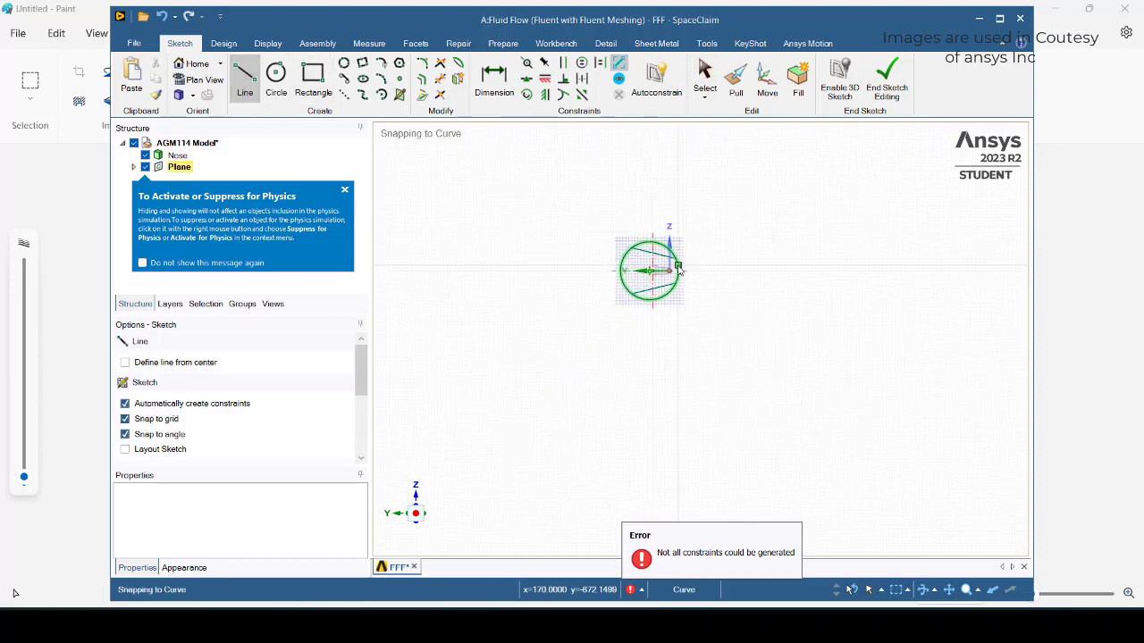
pyautogui.scroll(5, 679, 268)
pyautogui.click(679, 242)
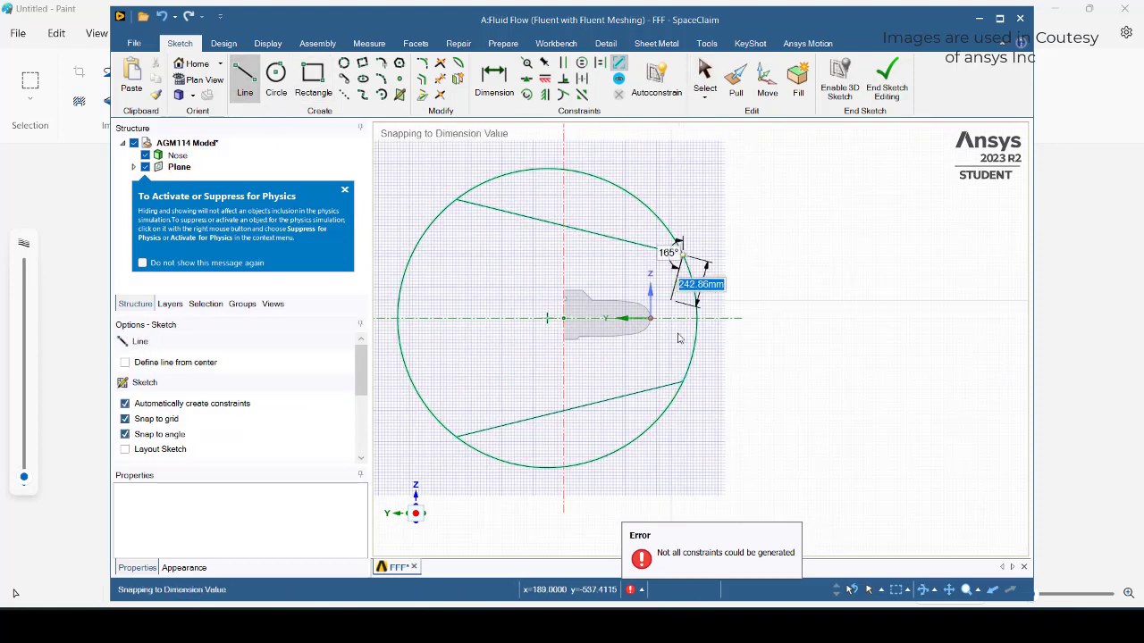
pyautogui.click(674, 404)
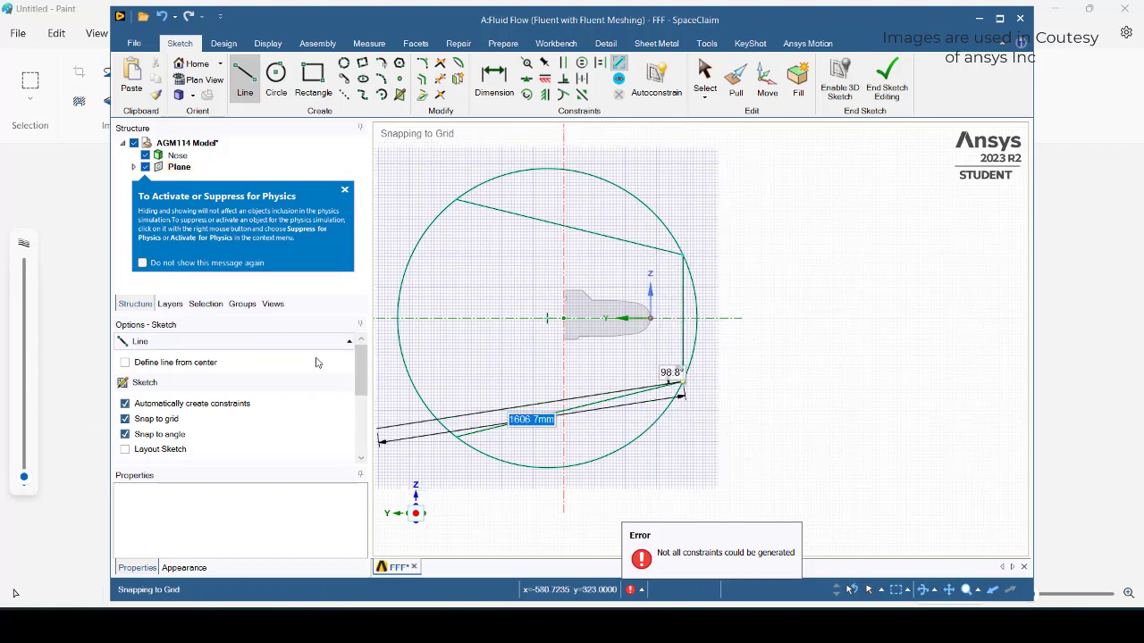
pyautogui.press('Escape')
pyautogui.press('Escape')
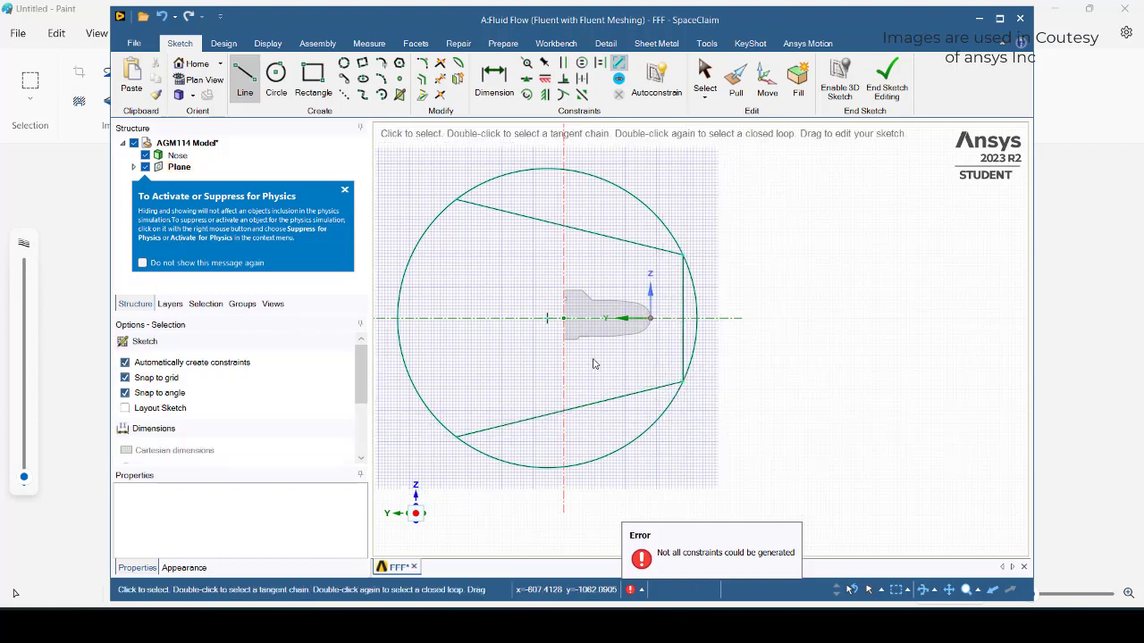
# Draw a vertical line behind the missile joining the rear ends of the two sloping chords.
pyautogui.press('l')
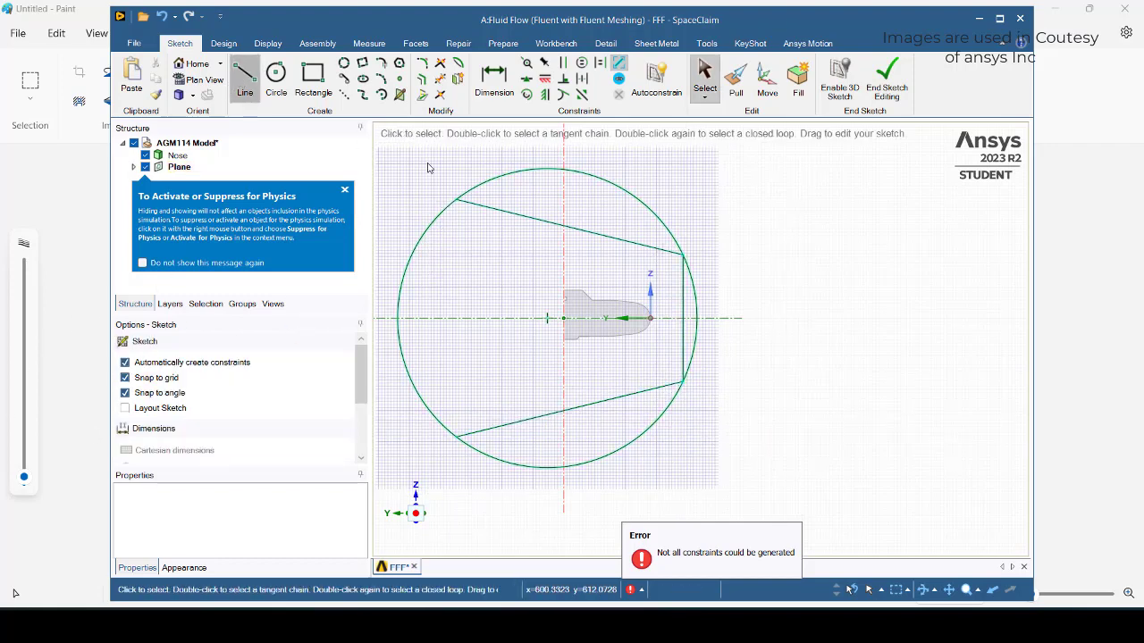
pyautogui.click(456, 200)
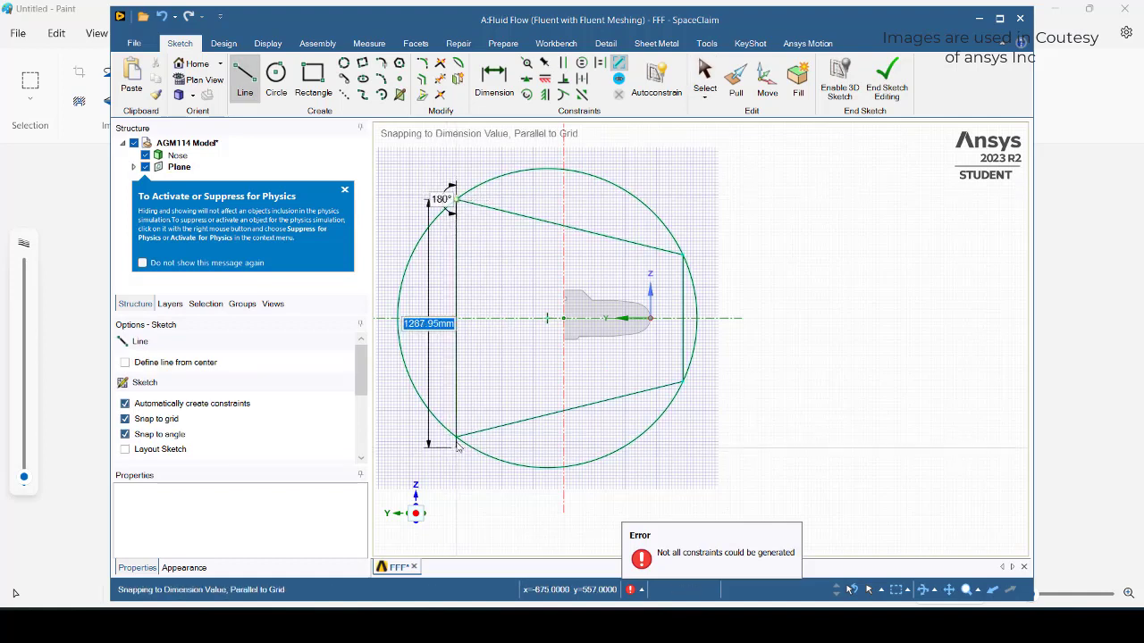
pyautogui.click(456, 436)
pyautogui.press('Escape')
pyautogui.press('Escape')
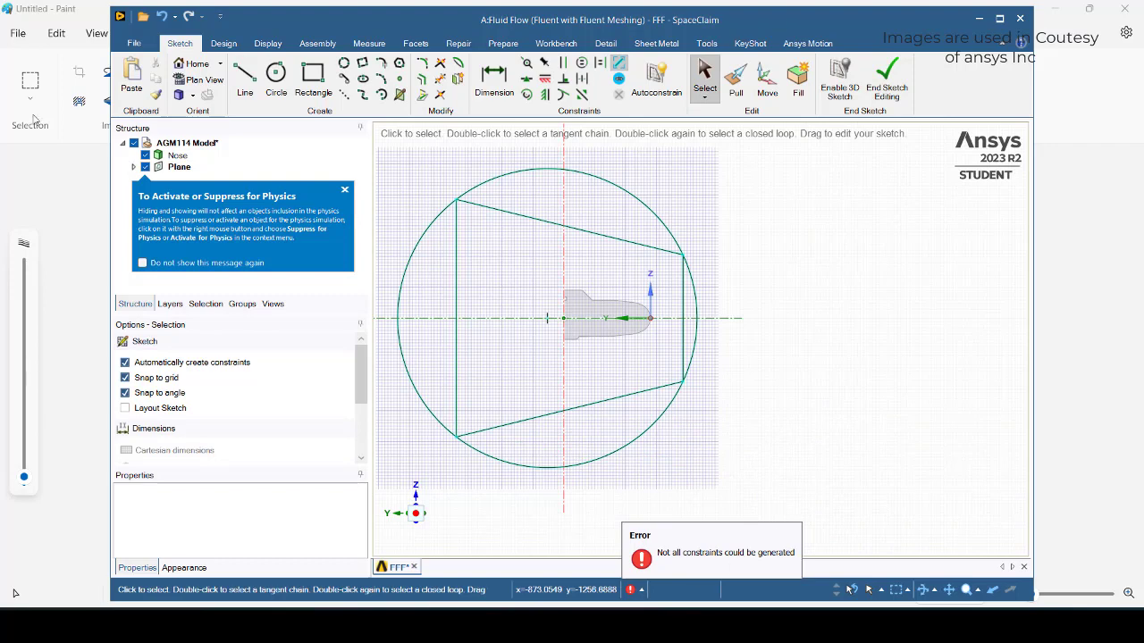
# Trim away both vertical lines and the upper and lower circle arcs, leaving a closed profile of two arcs and two sloping lines.
pyautogui.click(439, 95)
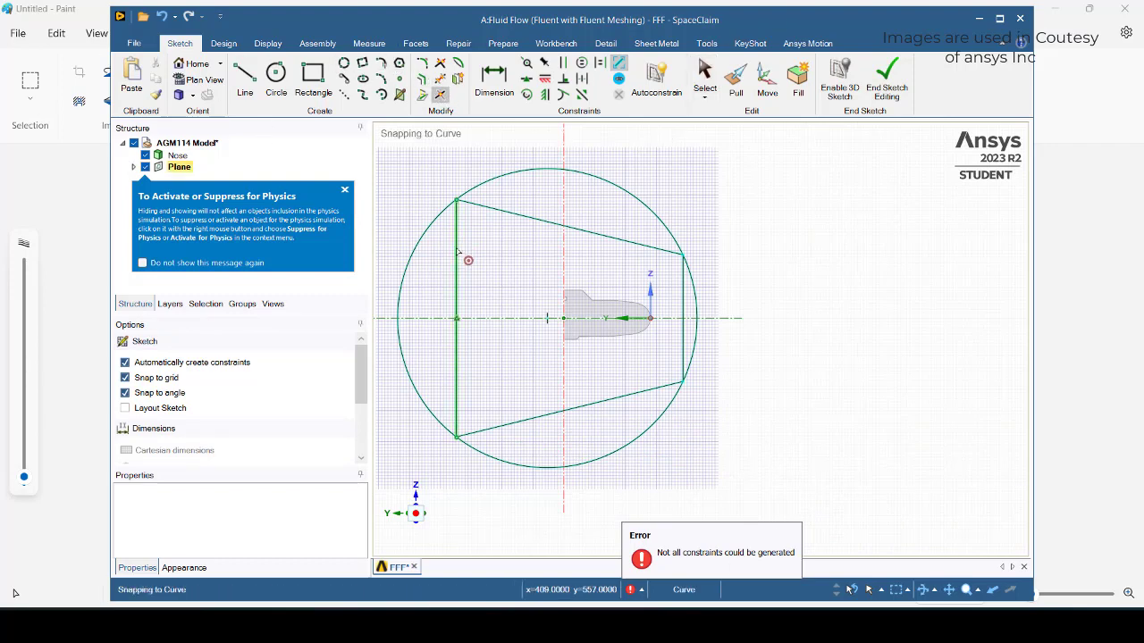
pyautogui.click(457, 256)
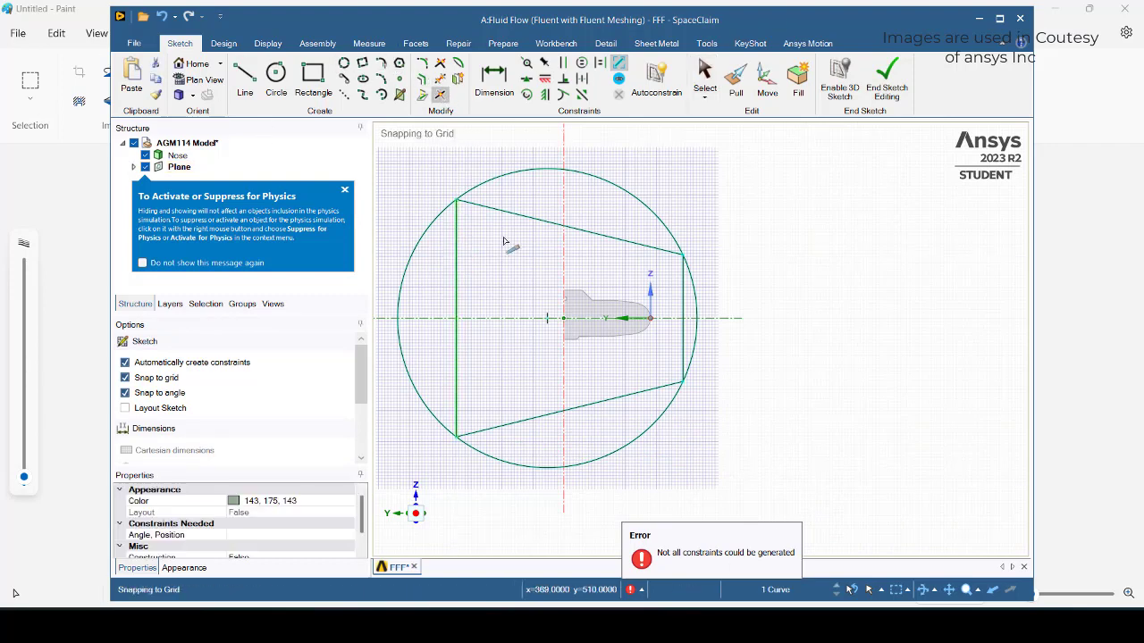
pyautogui.click(441, 82)
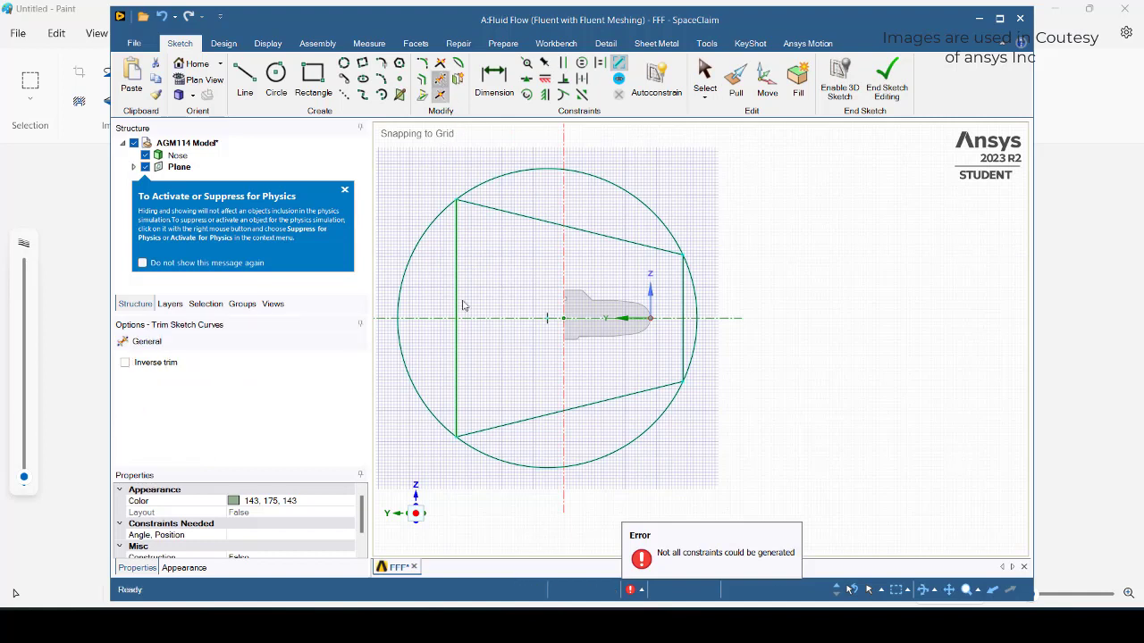
pyautogui.click(457, 295)
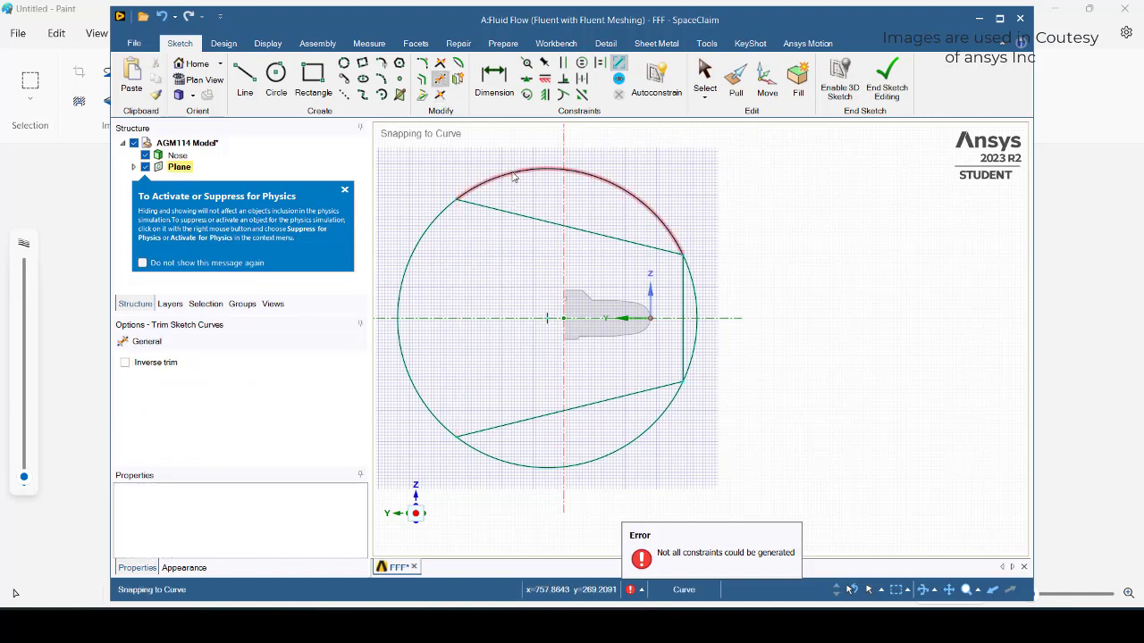
pyautogui.click(514, 177)
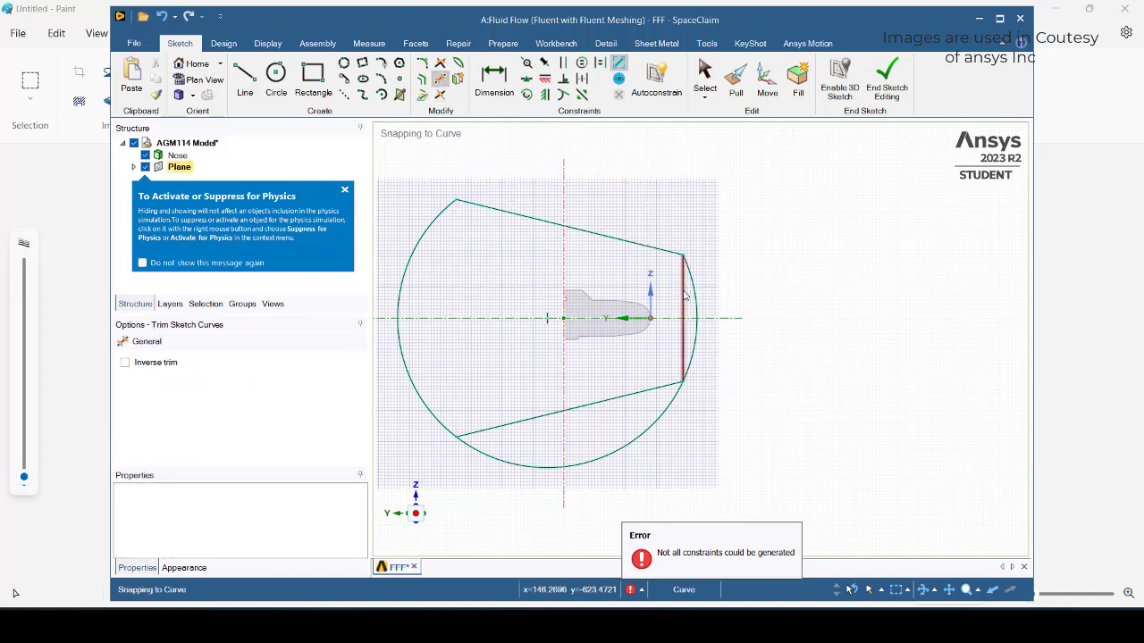
pyautogui.click(685, 296)
pyautogui.click(577, 465)
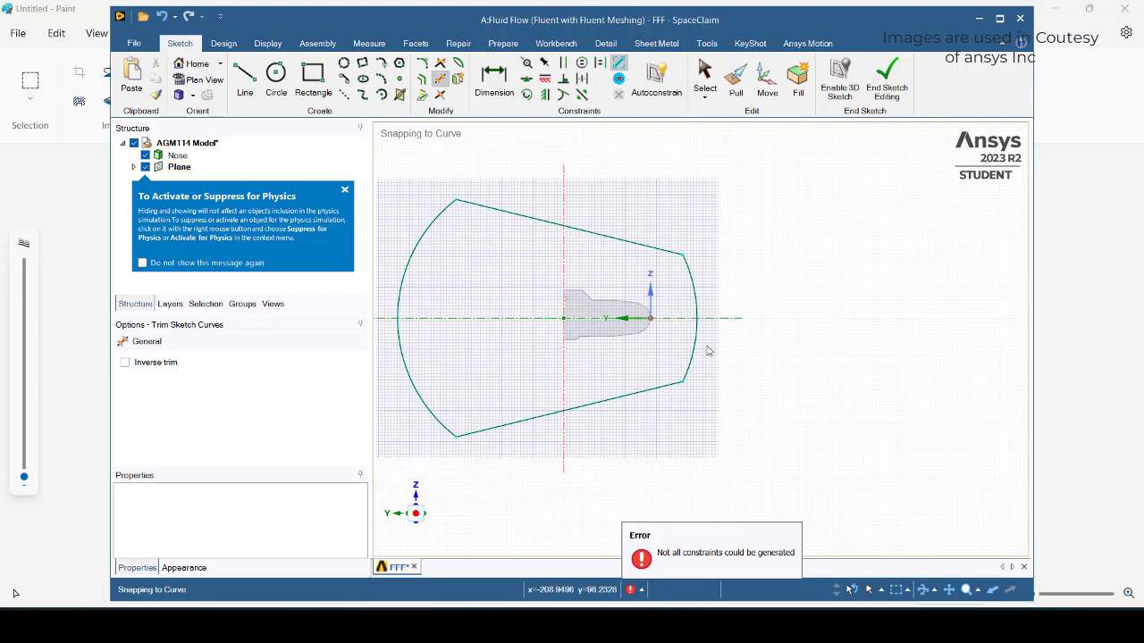
# Pull the closed profile's surface symmetrically in both directions with No merge into a solid 1000 mm thick.
pyautogui.moveTo(783, 380)
pyautogui.mouseDown(button='middle')
pyautogui.moveTo(844, 397)
pyautogui.moveTo(803, 436)
pyautogui.mouseUp(button='middle')
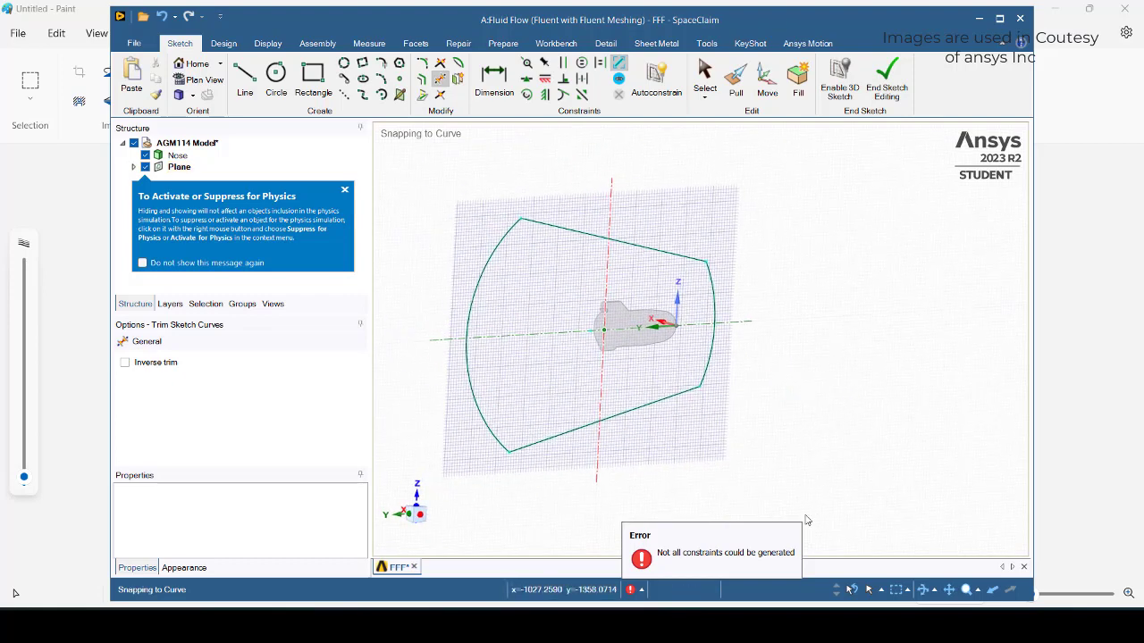
pyautogui.scroll(-3, 790, 483)
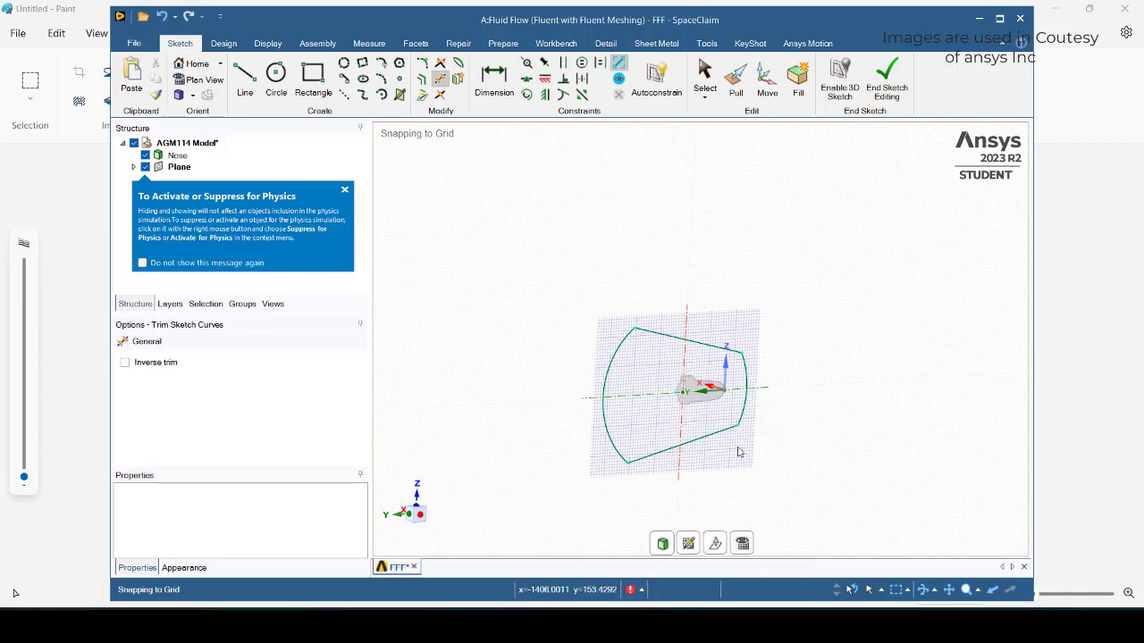
pyautogui.press('p')
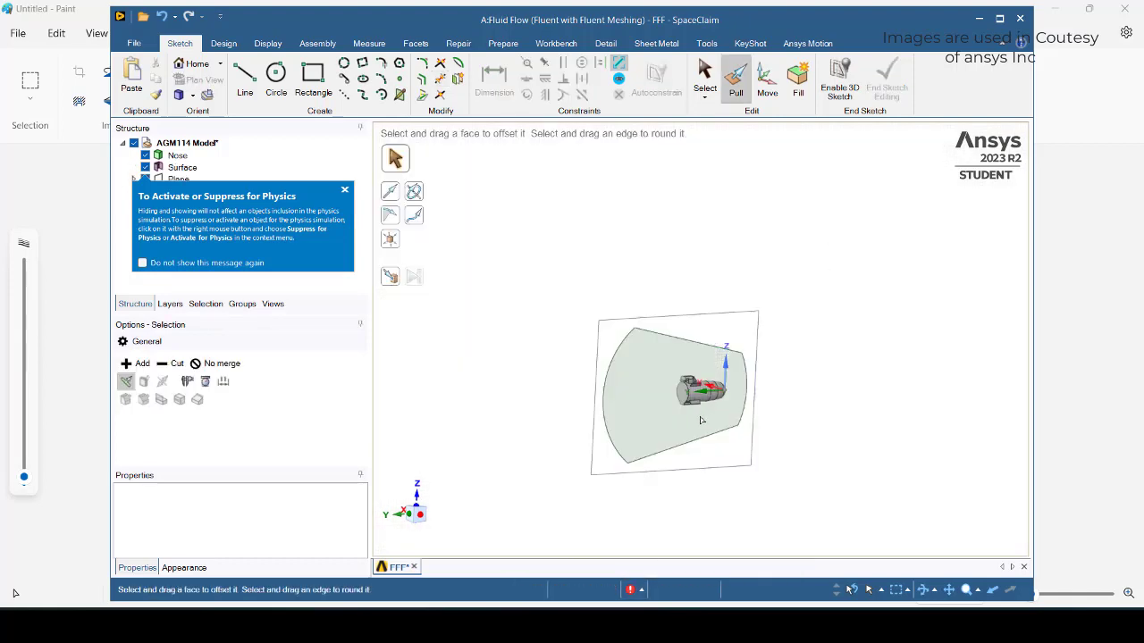
pyautogui.press('s')
pyautogui.click(634, 426)
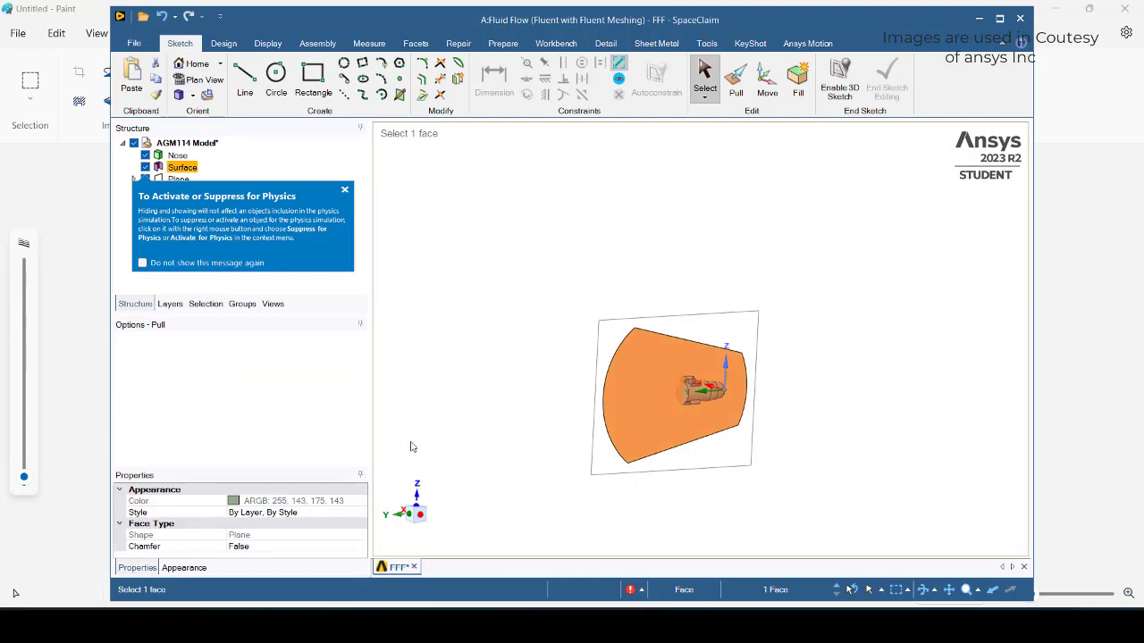
pyautogui.press('p')
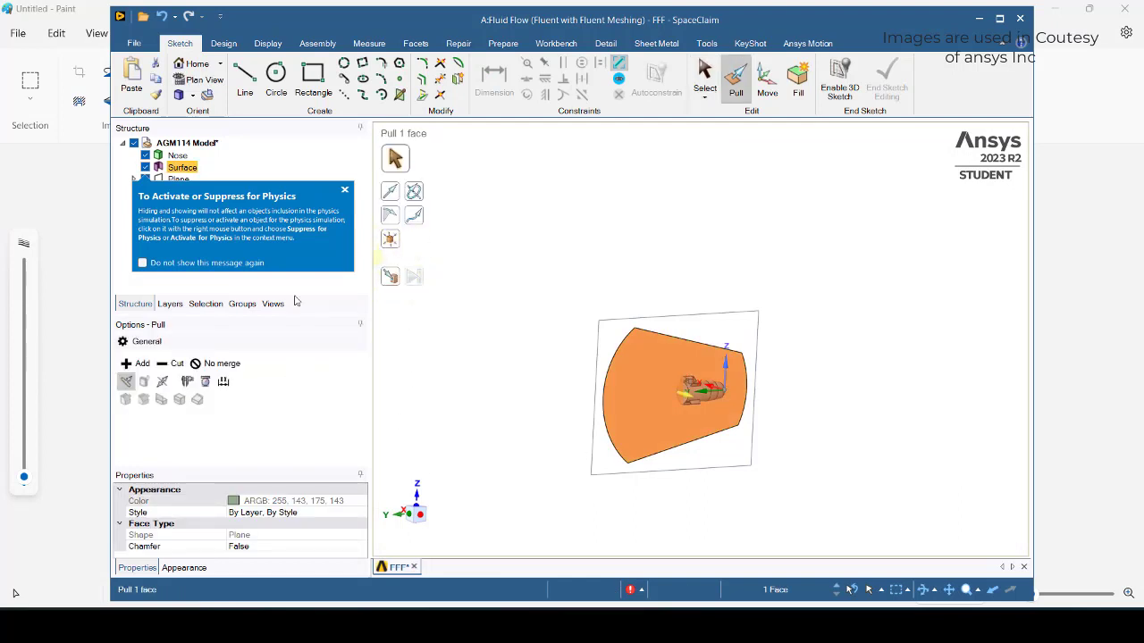
pyautogui.click(162, 382)
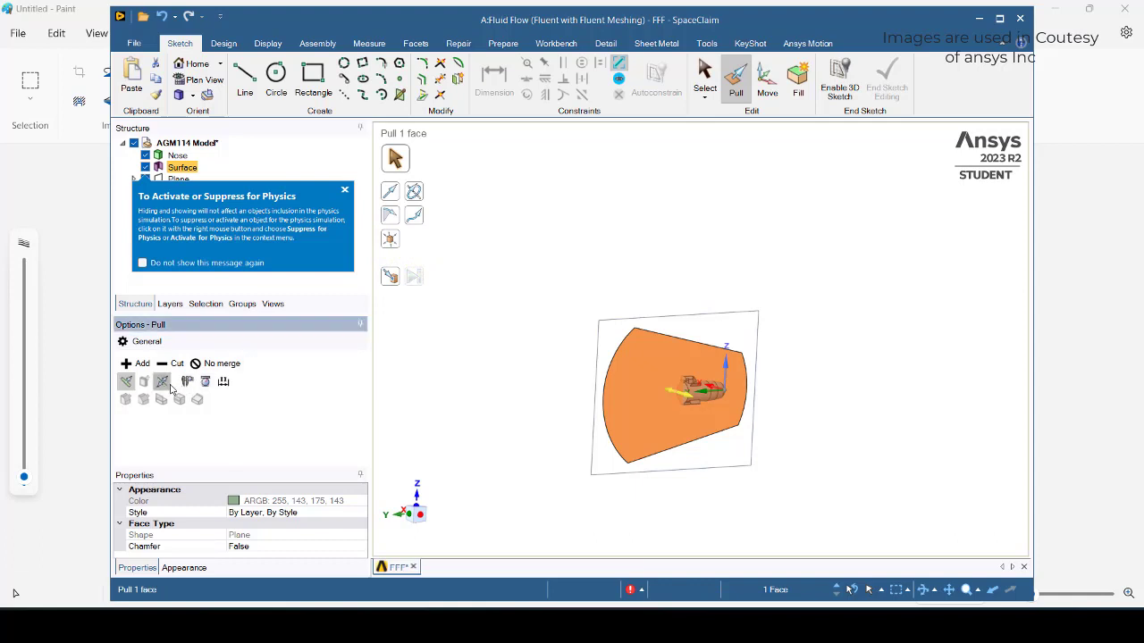
pyautogui.click(214, 362)
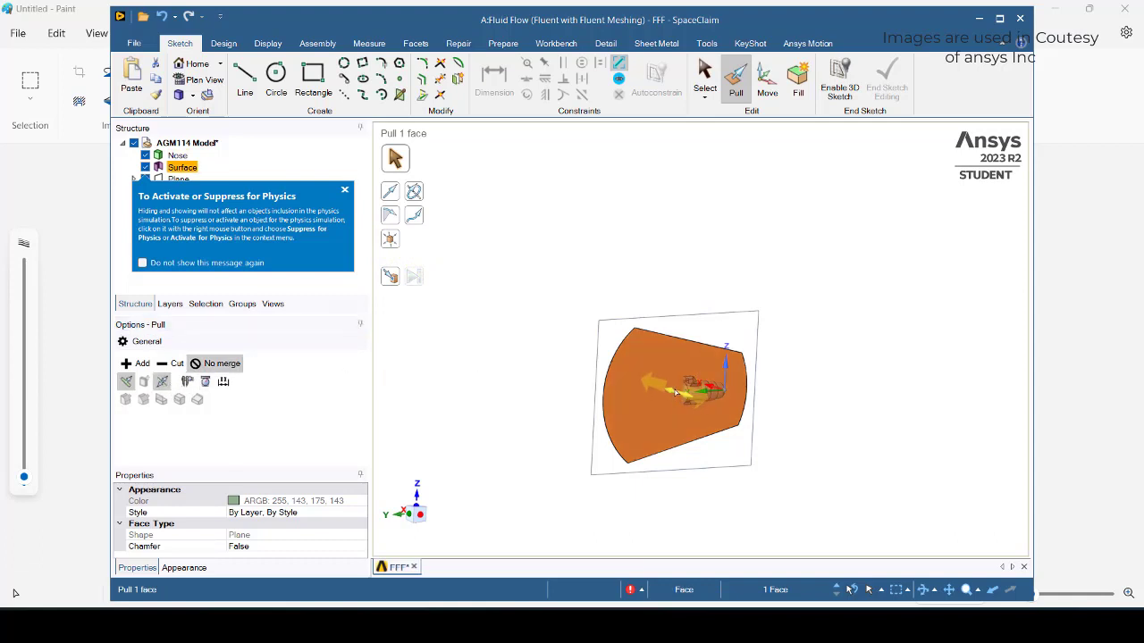
pyautogui.moveTo(713, 400); pyautogui.dragTo(712, 402)
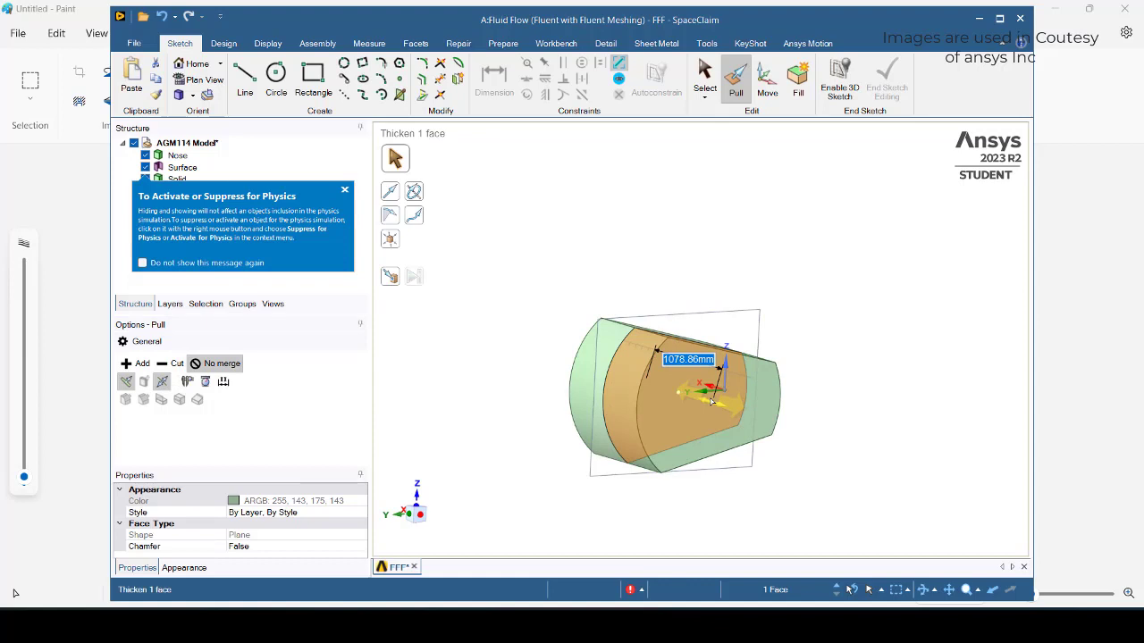
pyautogui.write('100')
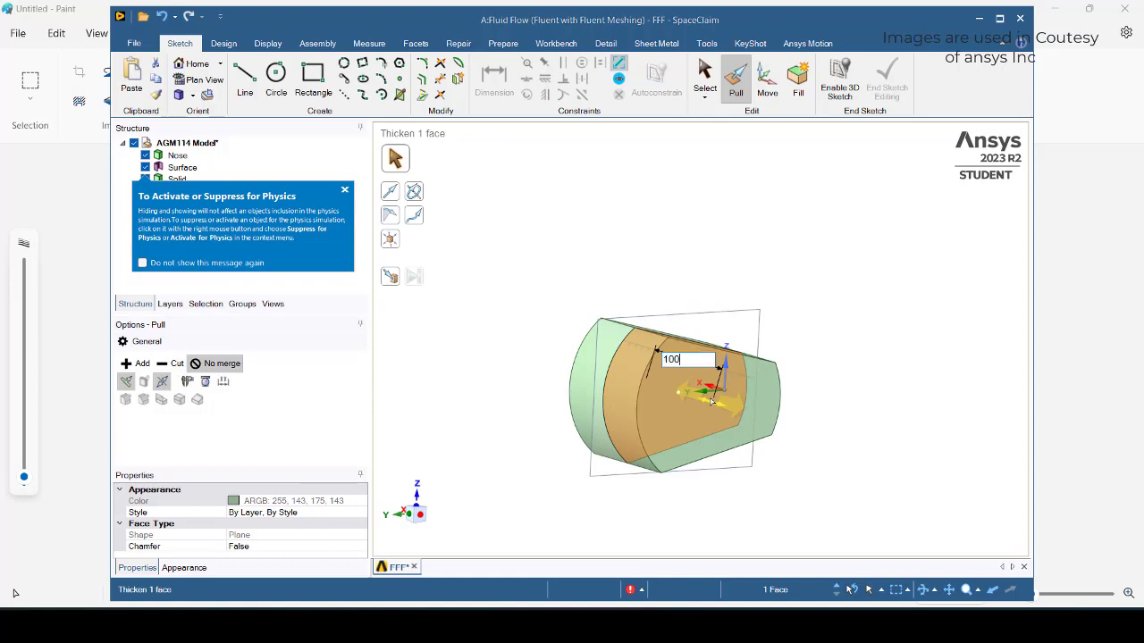
pyautogui.write('0')
pyautogui.press('Return')
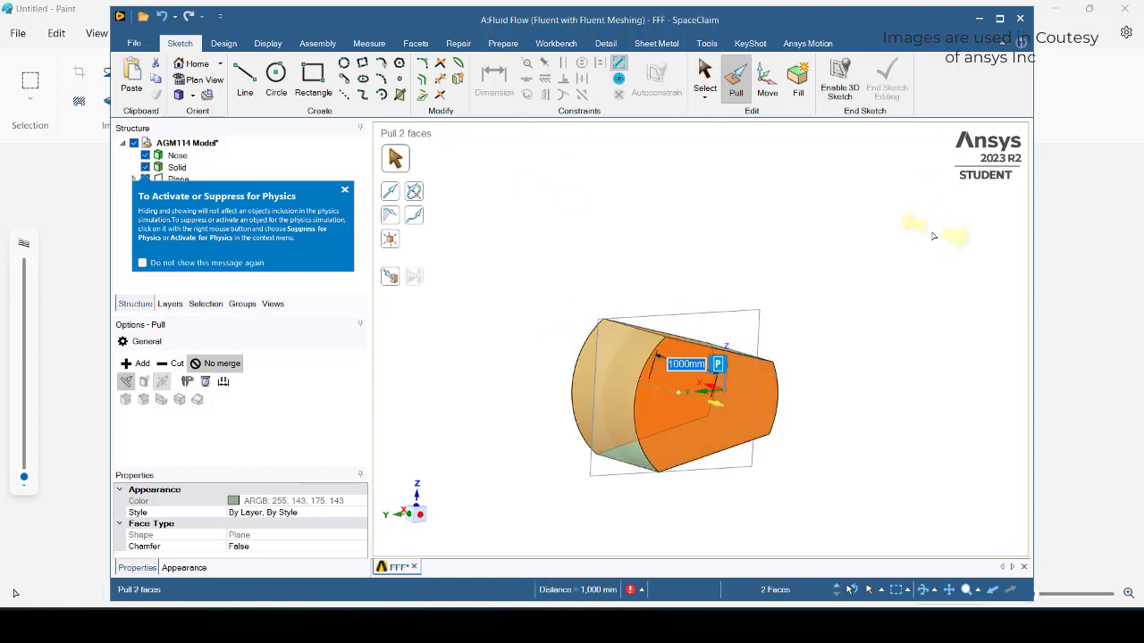
pyautogui.press('Escape')
pyautogui.press('Escape')
# Combine the domain solid with the missile nose as cutter, subtracting the nose shape while keeping the cutter.
pyautogui.scroll(-3, 760, 452)
pyautogui.keyDown('shift'); pyautogui.moveTo(738, 458); pyautogui.dragTo(680, 411, button='middle'); pyautogui.keyUp('shift')
pyautogui.moveTo(680, 412); pyautogui.dragTo(658, 439, button='middle')
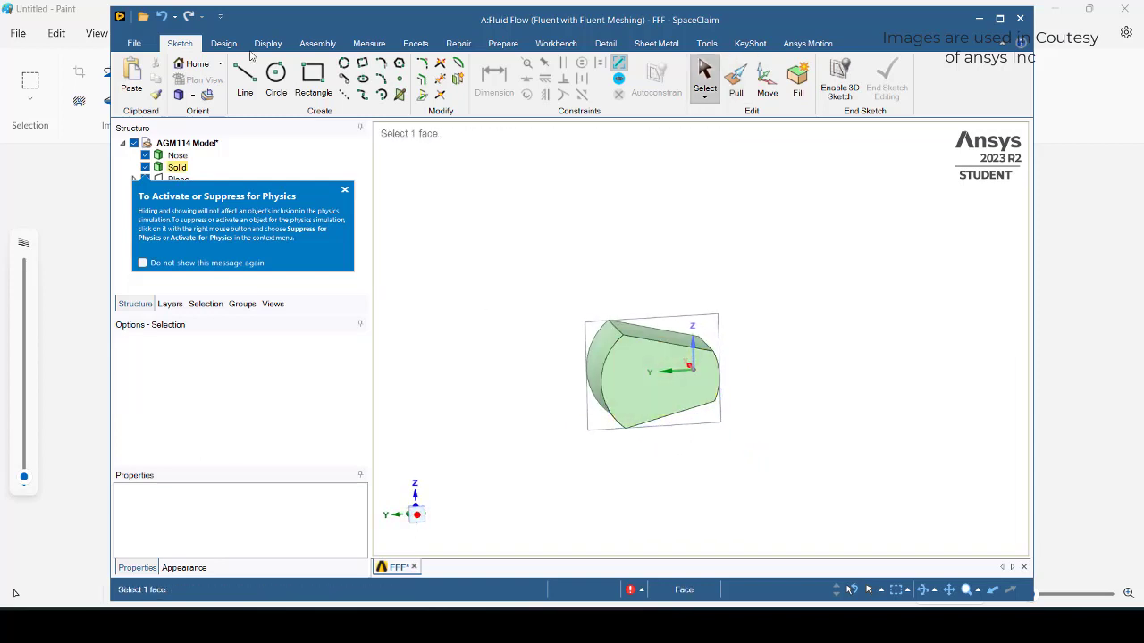
pyautogui.click(224, 43)
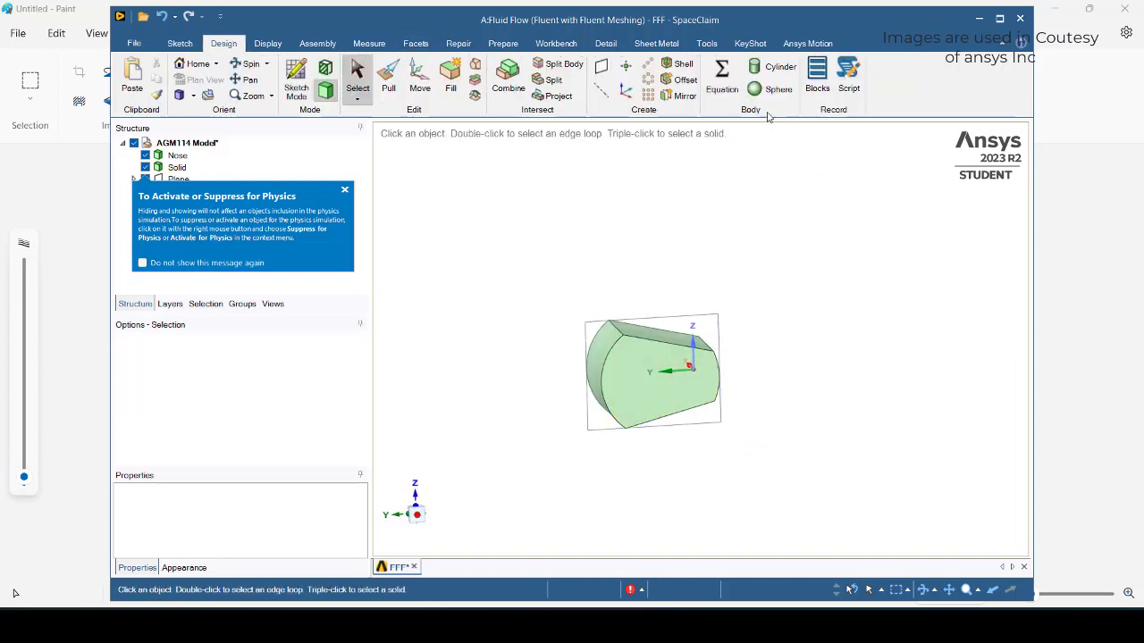
pyautogui.click(508, 79)
pyautogui.click(681, 398)
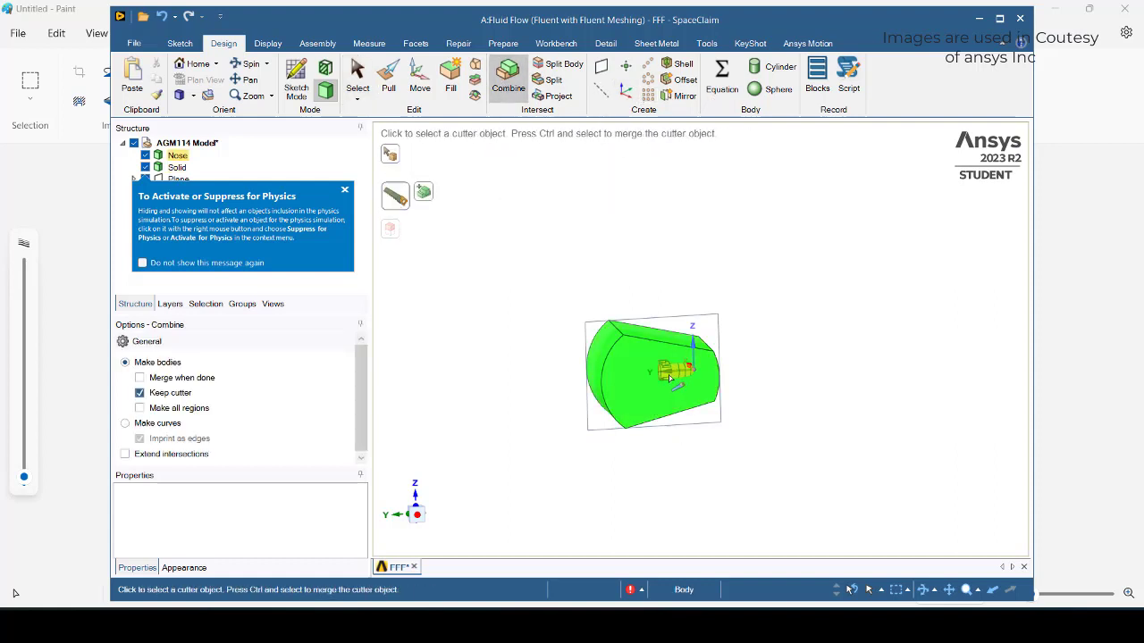
pyautogui.click(682, 372)
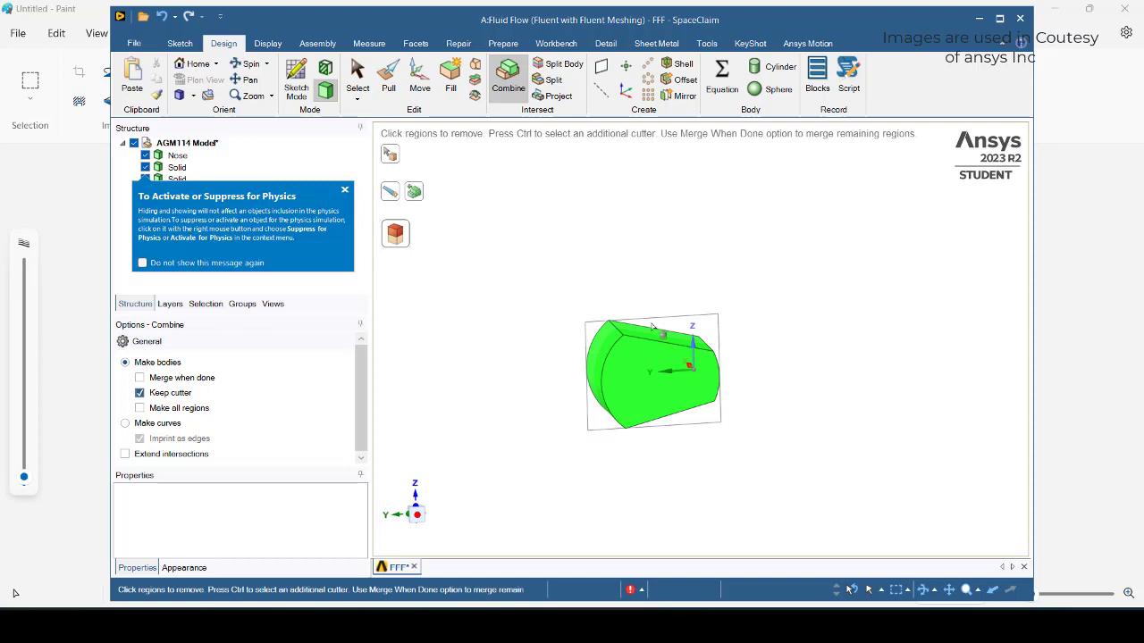
pyautogui.press('Escape')
# Dismiss the physics suppression tip and delete the Nose body and the small nose-shaped solid, keeping only the domain solid.
pyautogui.click(344, 190)
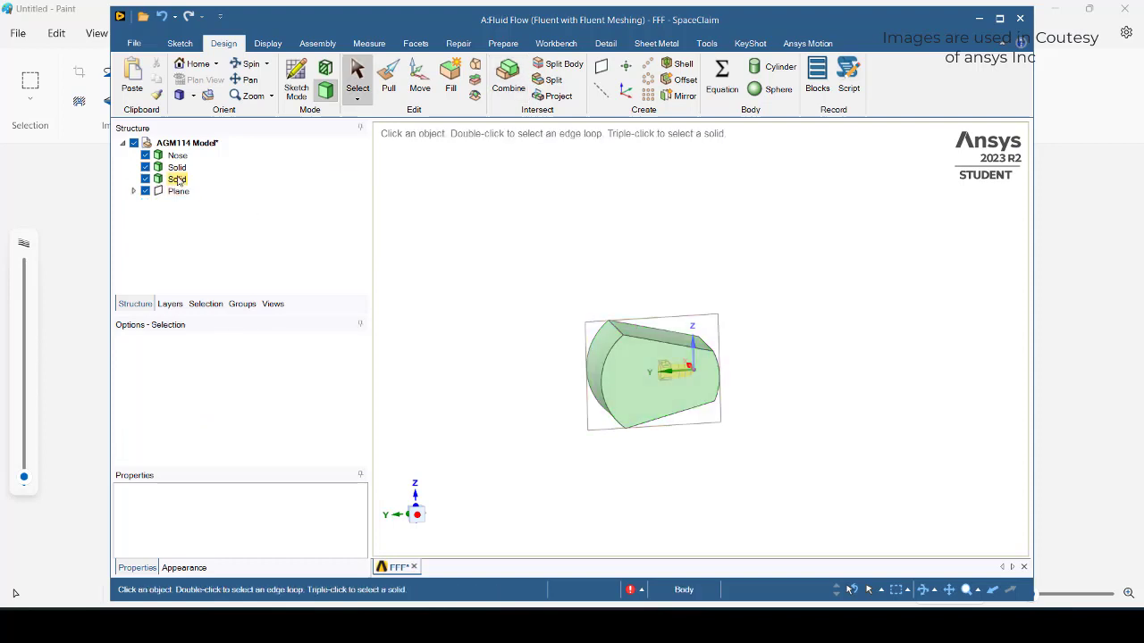
pyautogui.click(177, 179)
pyautogui.keyDown('ctrl'); pyautogui.click(176, 169); pyautogui.keyUp('ctrl')
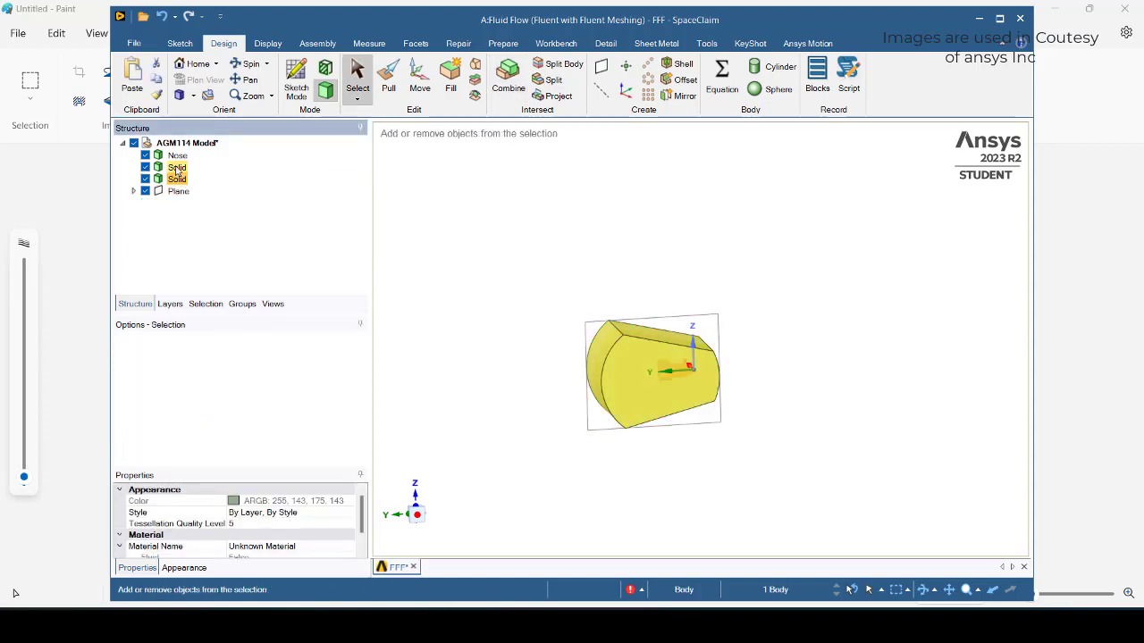
pyautogui.keyDown('ctrl'); pyautogui.click(184, 158); pyautogui.keyUp('ctrl')
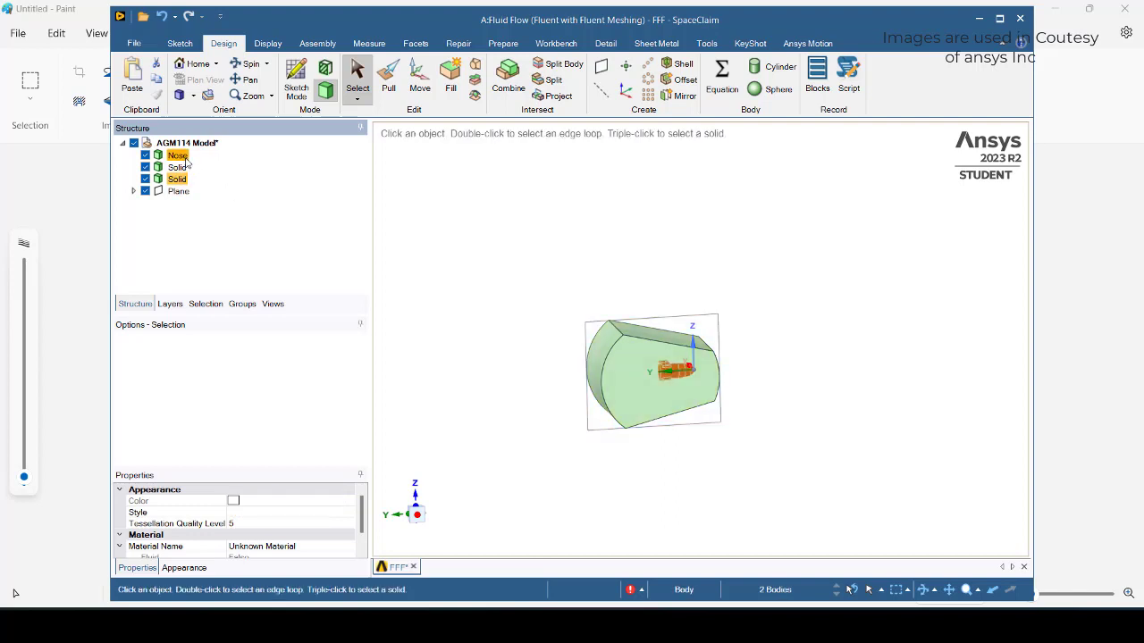
pyautogui.rightClick(186, 161)
pyautogui.click(234, 226)
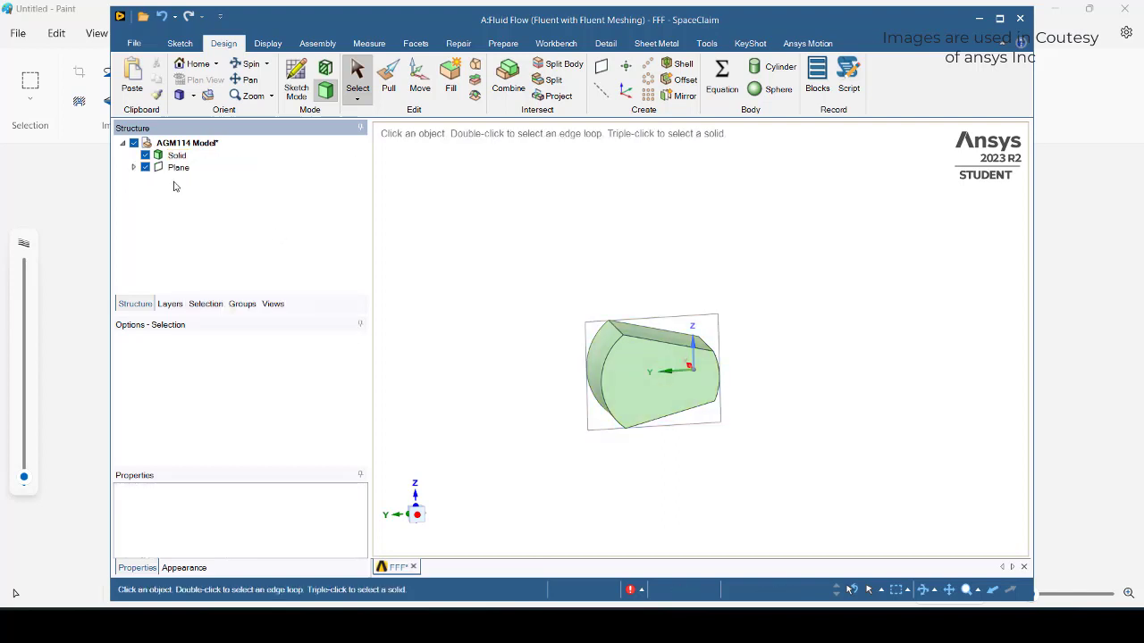
# Rename the remaining domain solid as Fluid.
pyautogui.click(177, 155)
pyautogui.rightClick(183, 157)
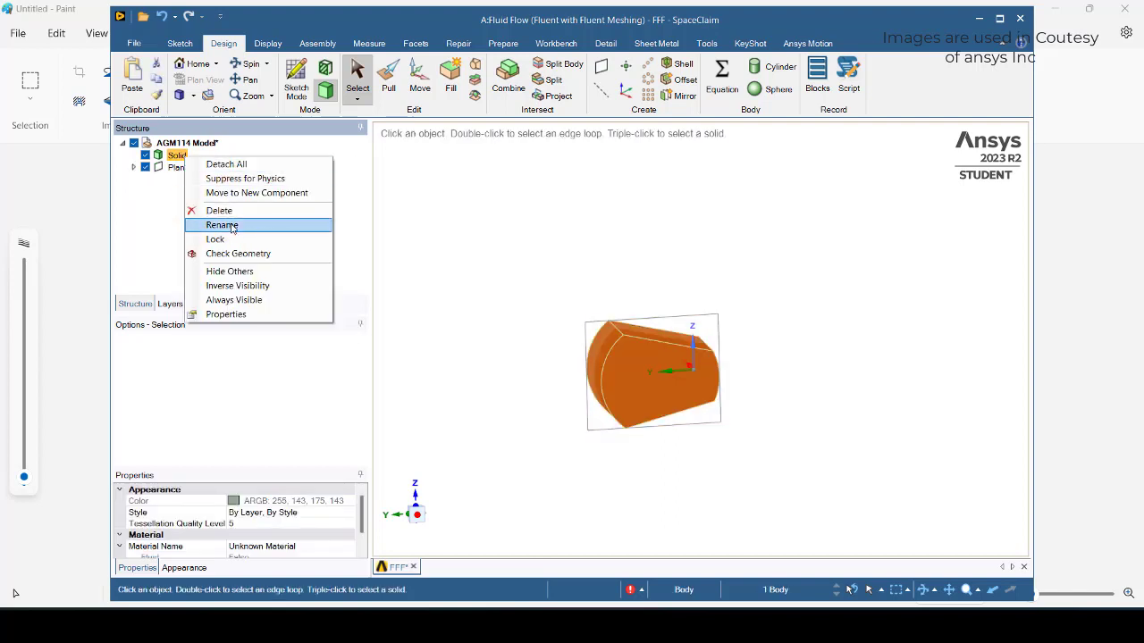
pyautogui.click(231, 226)
pyautogui.write('F')
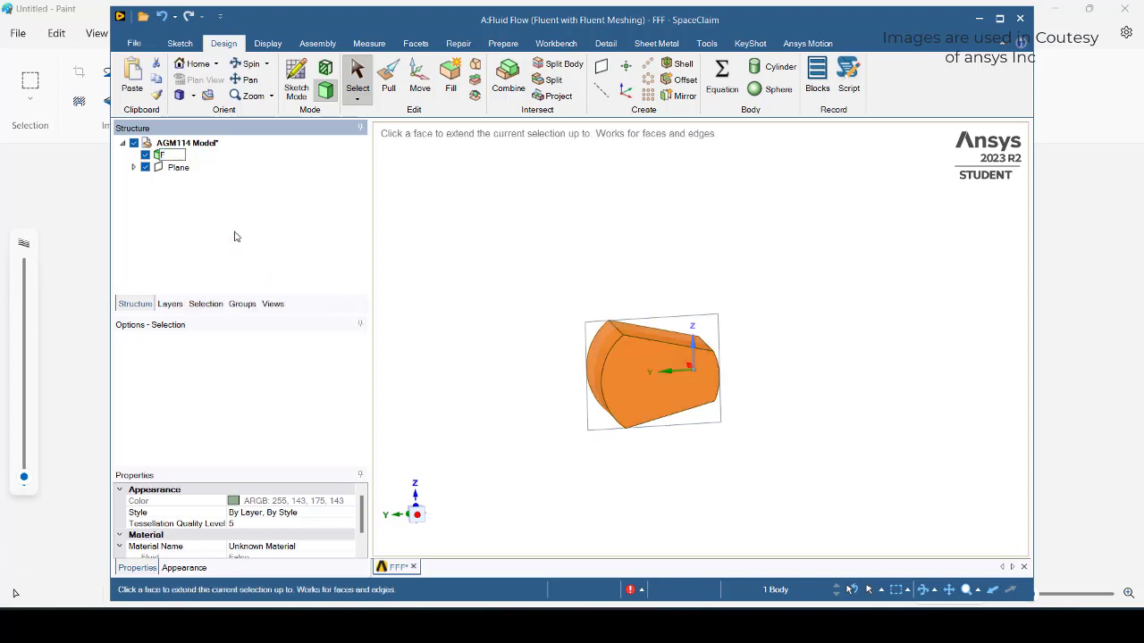
pyautogui.write('luid')
pyautogui.press('Return')
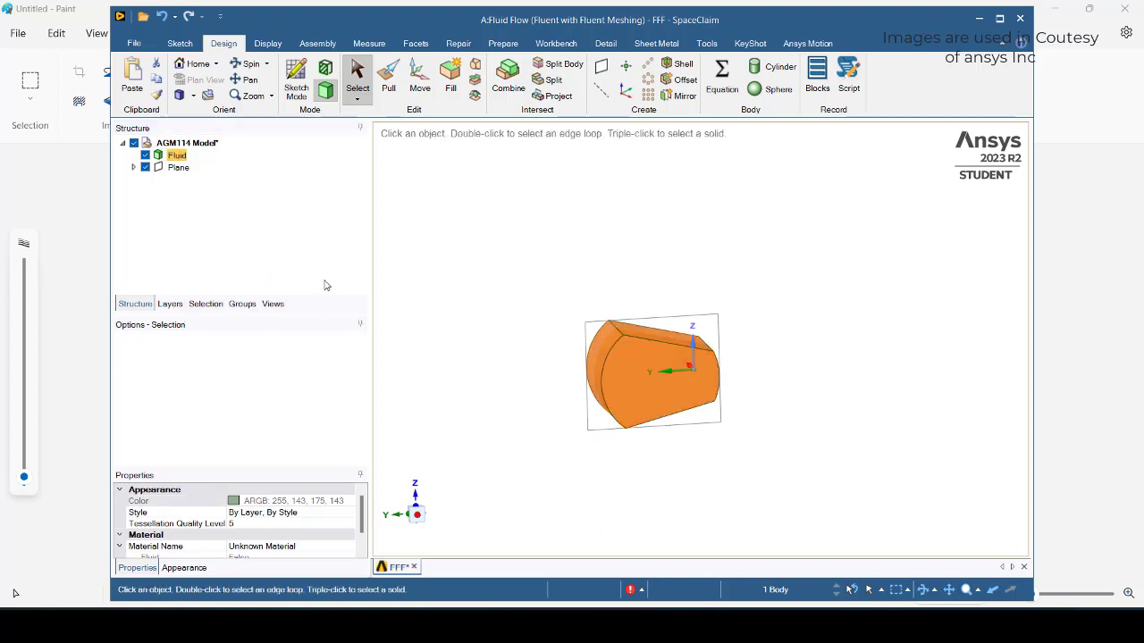
# Create a named selection called Inlet from the small curved domain face ahead of the missile nose.
pyautogui.click(241, 304)
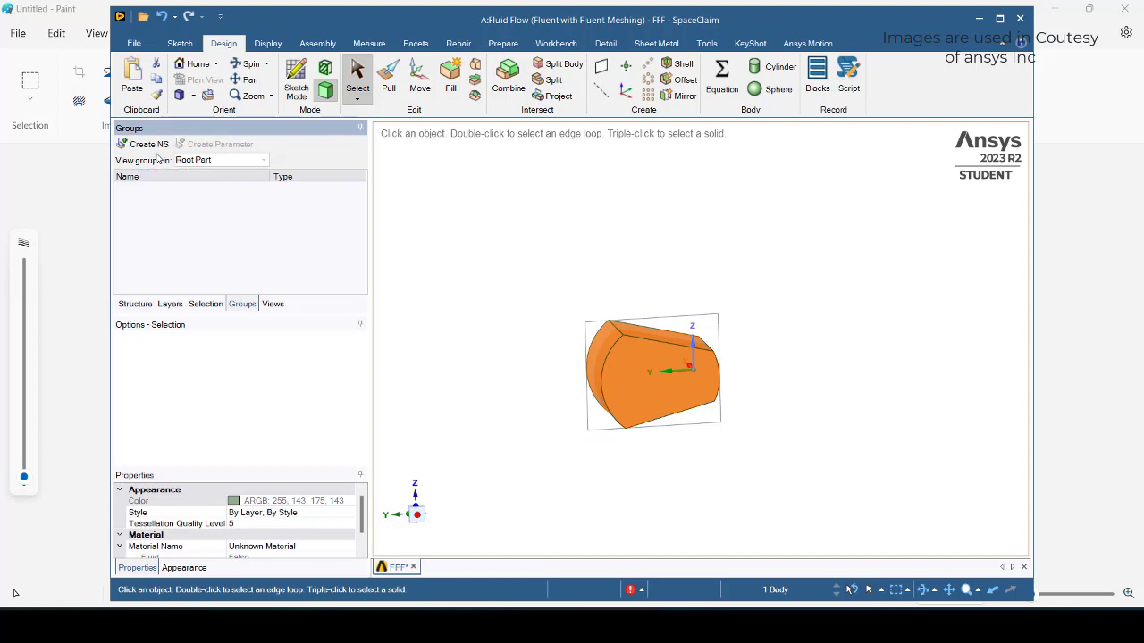
pyautogui.moveTo(824, 350); pyautogui.dragTo(697, 359, button='middle')
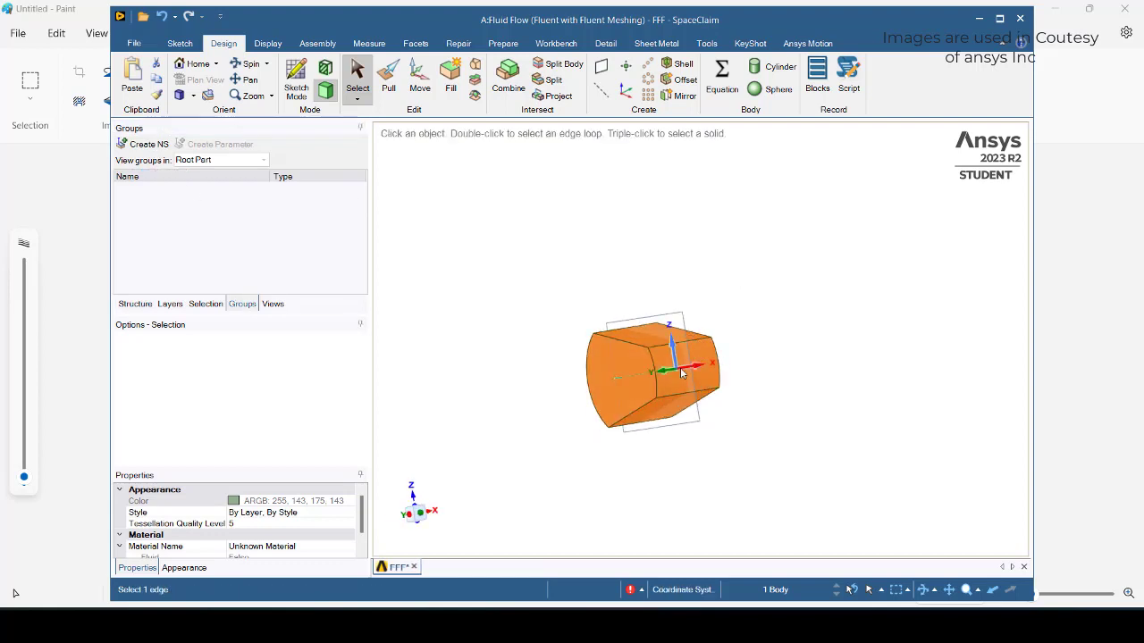
pyautogui.click(680, 380)
pyautogui.moveTo(866, 306); pyautogui.dragTo(943, 311, button='middle')
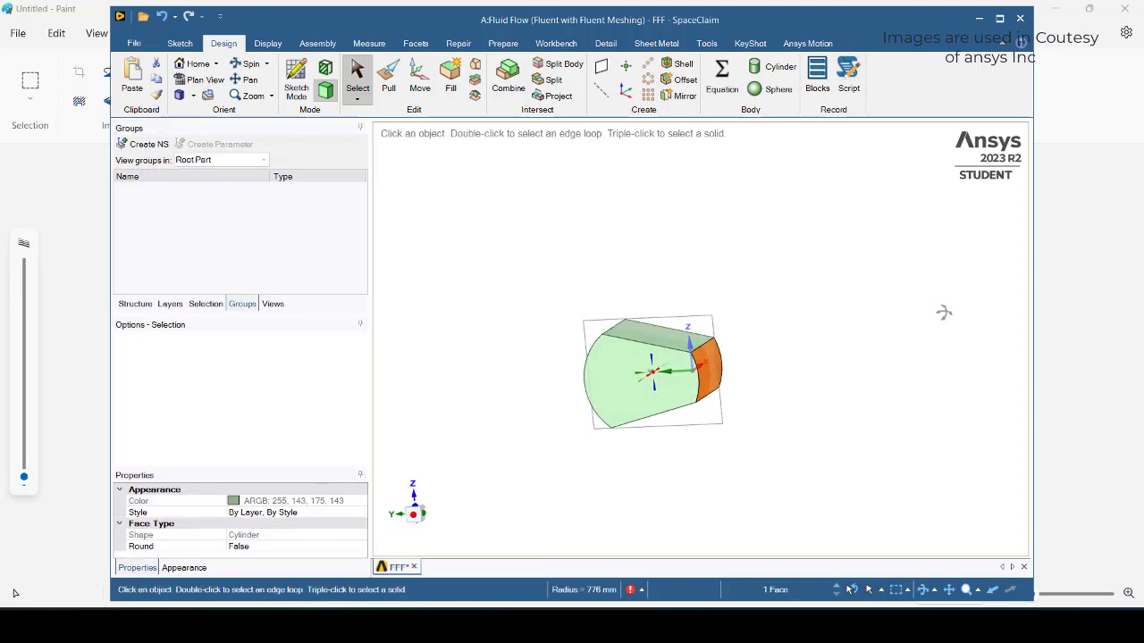
pyautogui.click(145, 144)
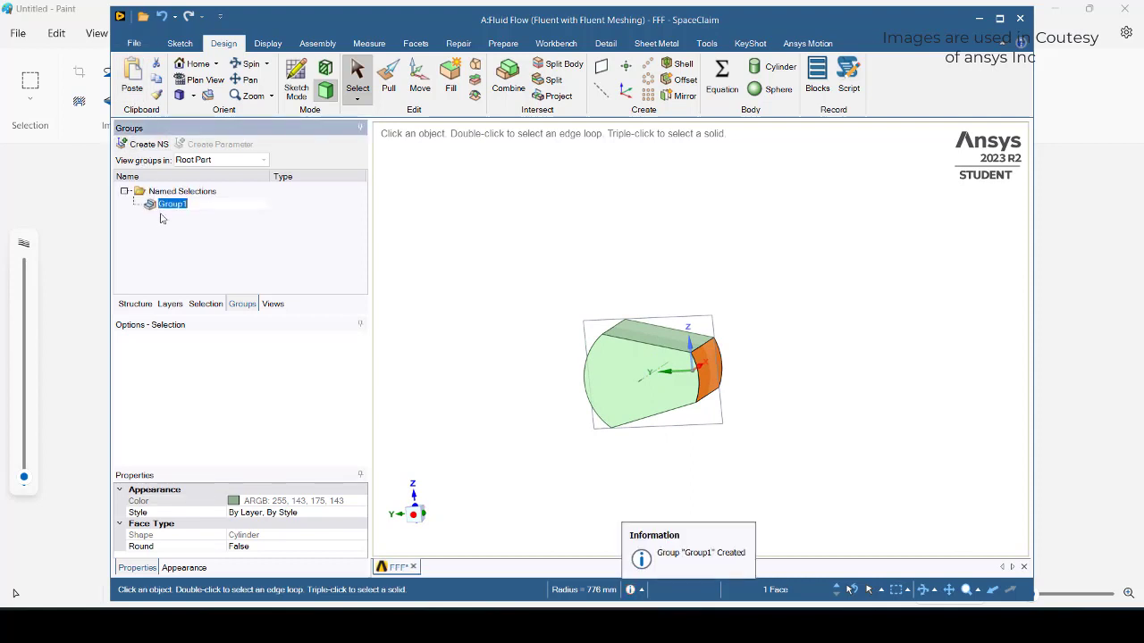
pyautogui.write('i')
pyautogui.click(544, 271)
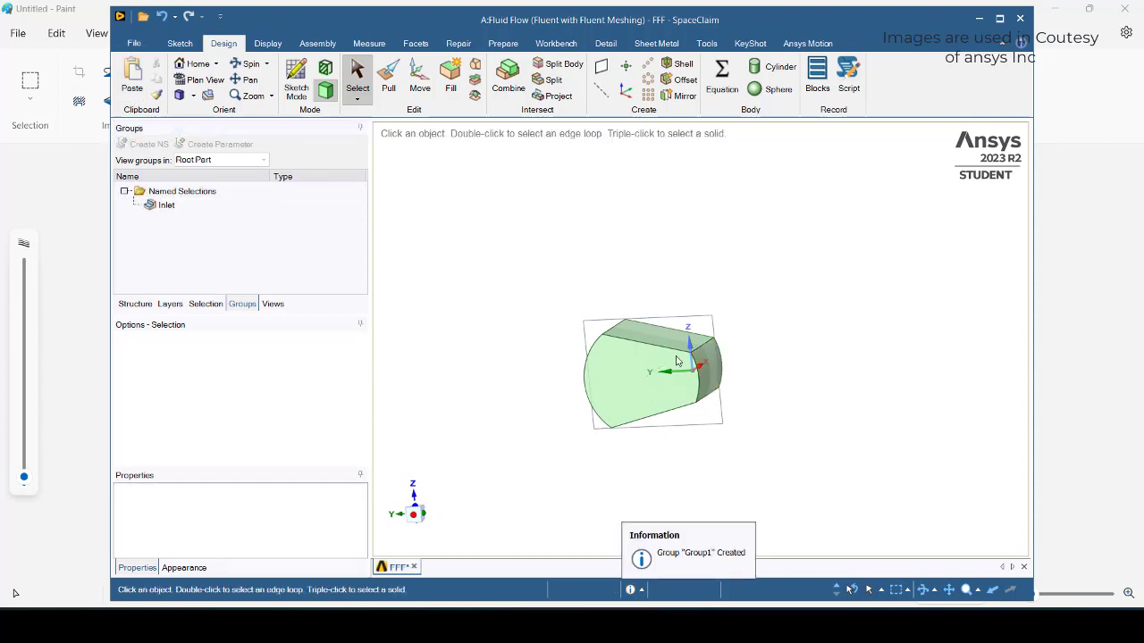
# Create a named selection called Outlet from the domain's other five outer faces: both flat sides, both sloping faces and the large rear curve.
pyautogui.click(626, 375)
pyautogui.keyDown('ctrl'); pyautogui.click(649, 335); pyautogui.keyUp('ctrl')
pyautogui.moveTo(649, 335); pyautogui.dragTo(715, 432, button='middle')
pyautogui.keyDown('ctrl'); pyautogui.click(572, 354); pyautogui.keyUp('ctrl')
pyautogui.keyDown('ctrl'); pyautogui.click(541, 316); pyautogui.keyUp('ctrl')
pyautogui.moveTo(679, 363); pyautogui.dragTo(598, 401, button='middle')
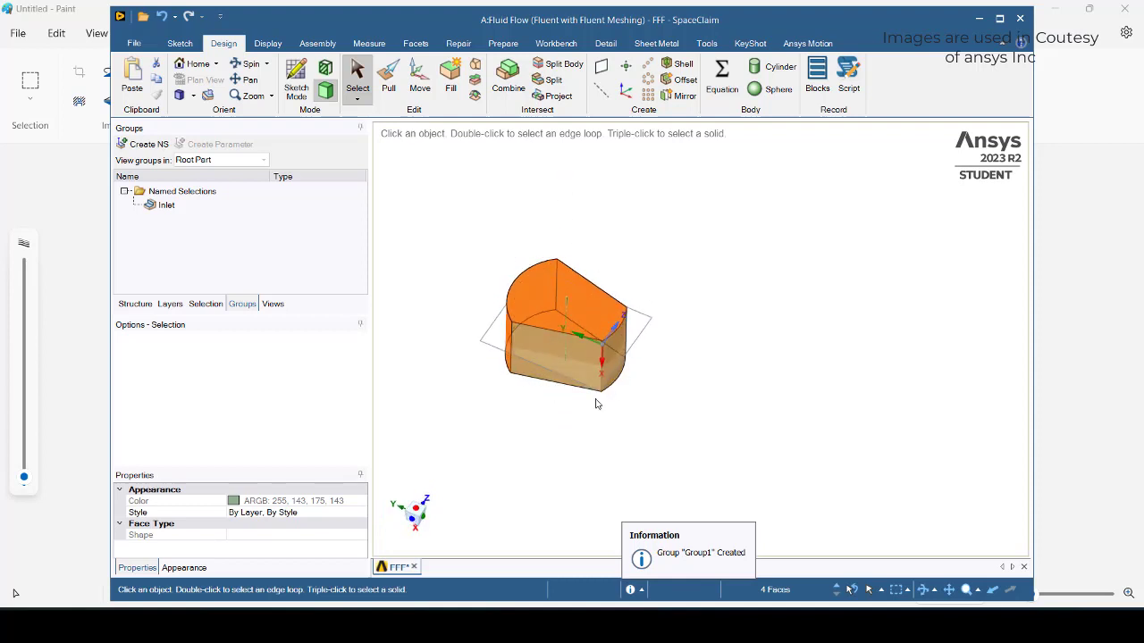
pyautogui.keyDown('ctrl'); pyautogui.click(556, 366); pyautogui.keyUp('ctrl')
pyautogui.moveTo(557, 365); pyautogui.dragTo(652, 394, button='middle')
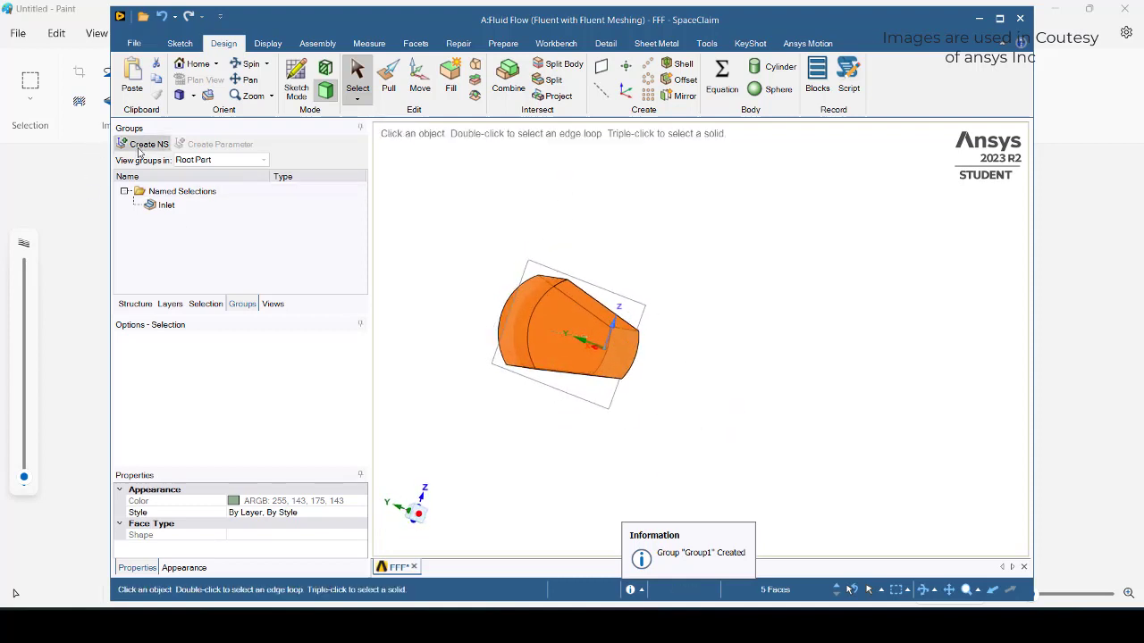
pyautogui.click(143, 144)
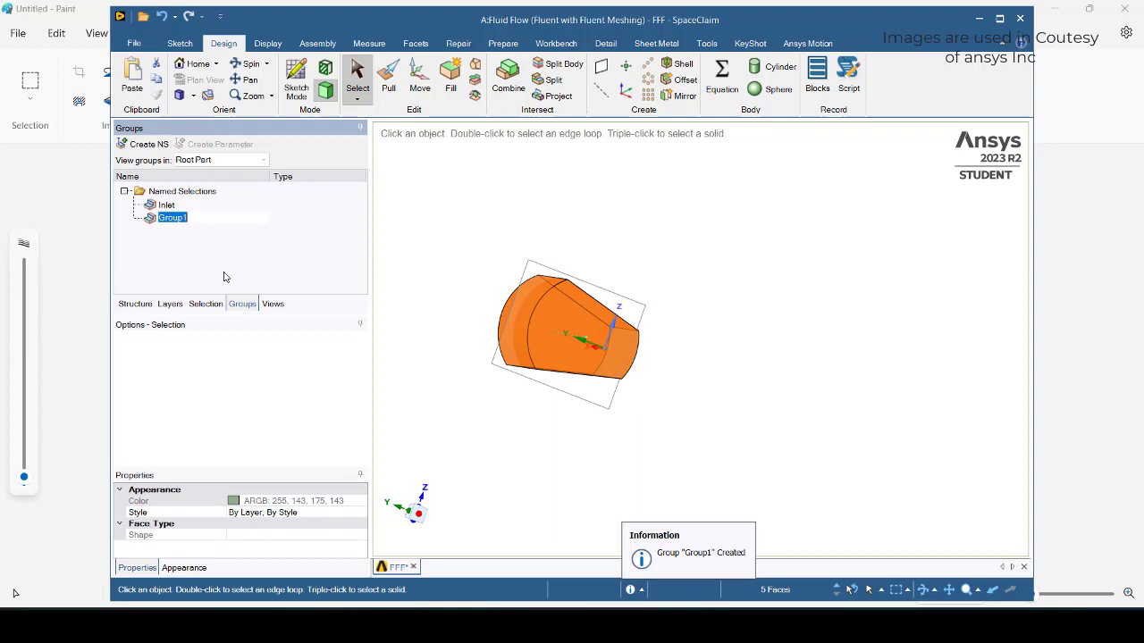
pyautogui.write('Outlet')
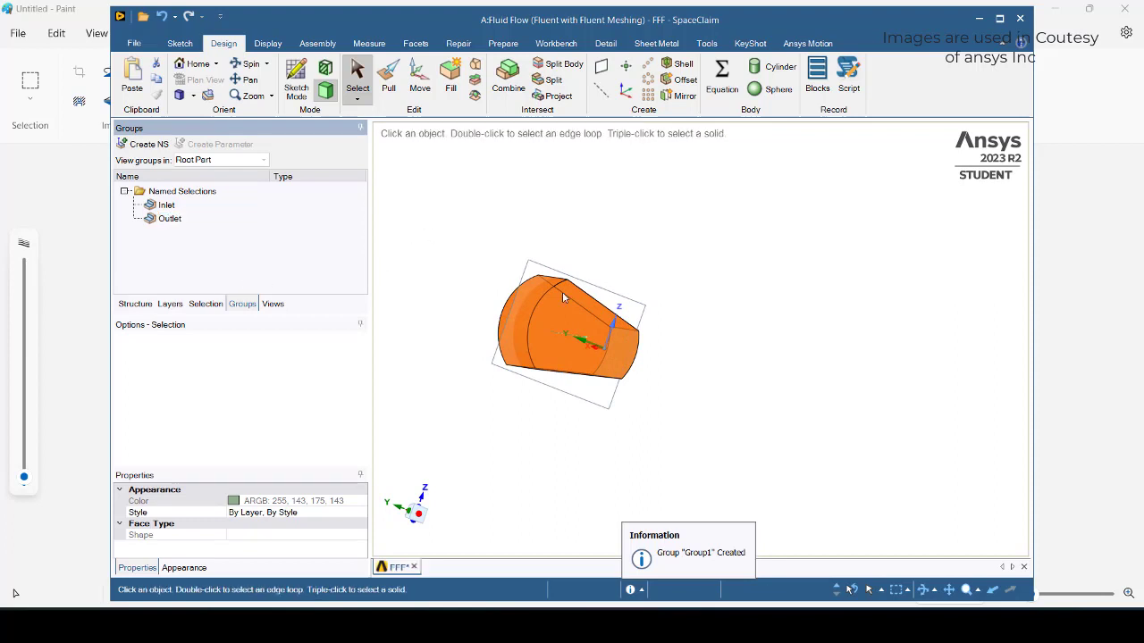
# Create a named selection called Wall from all faces except the domain's six outer faces.
pyautogui.click(576, 366)
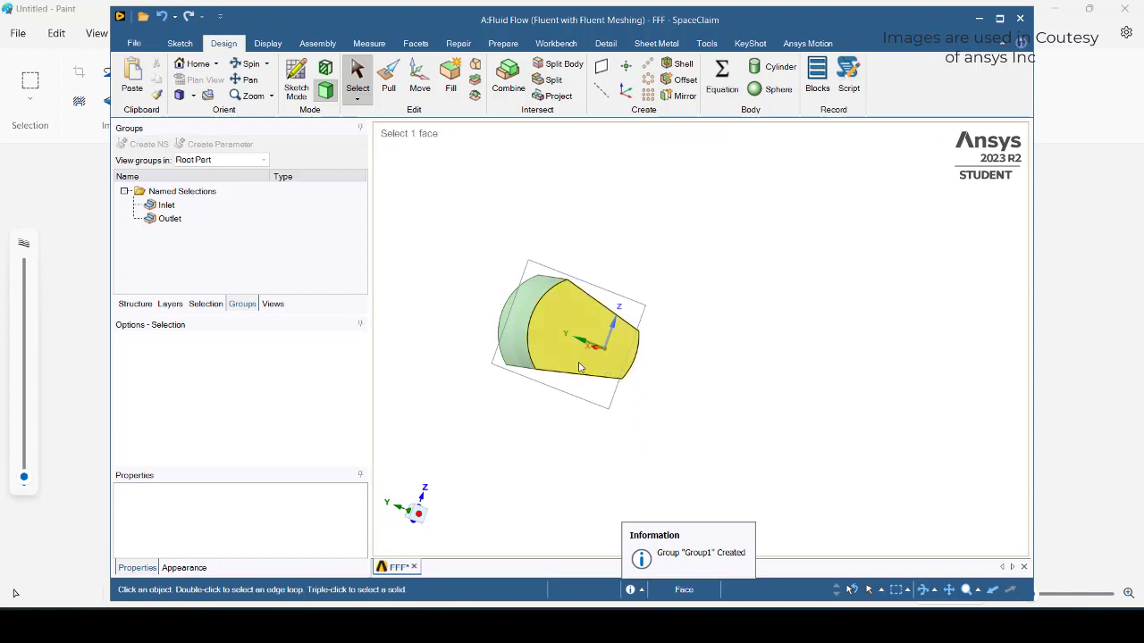
pyautogui.click(566, 318)
pyautogui.hotkey('ctrl', 'a')
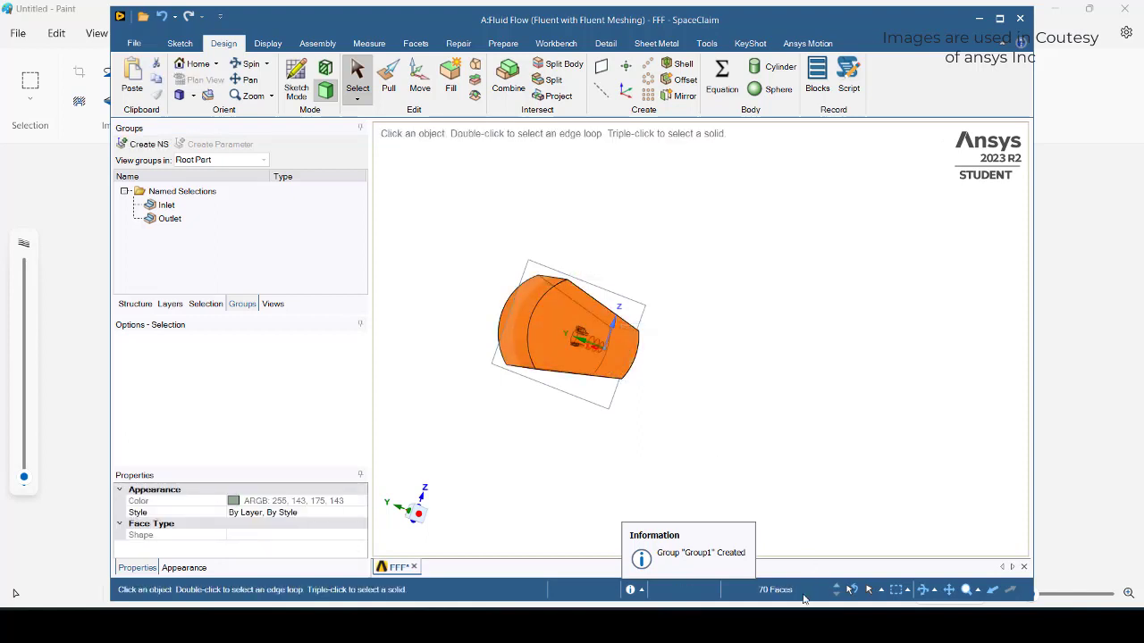
pyautogui.keyDown('ctrl'); pyautogui.click(531, 327); pyautogui.keyUp('ctrl')
pyautogui.keyDown('ctrl'); pyautogui.click(522, 326); pyautogui.keyUp('ctrl')
pyautogui.moveTo(610, 302); pyautogui.dragTo(629, 404, button='middle')
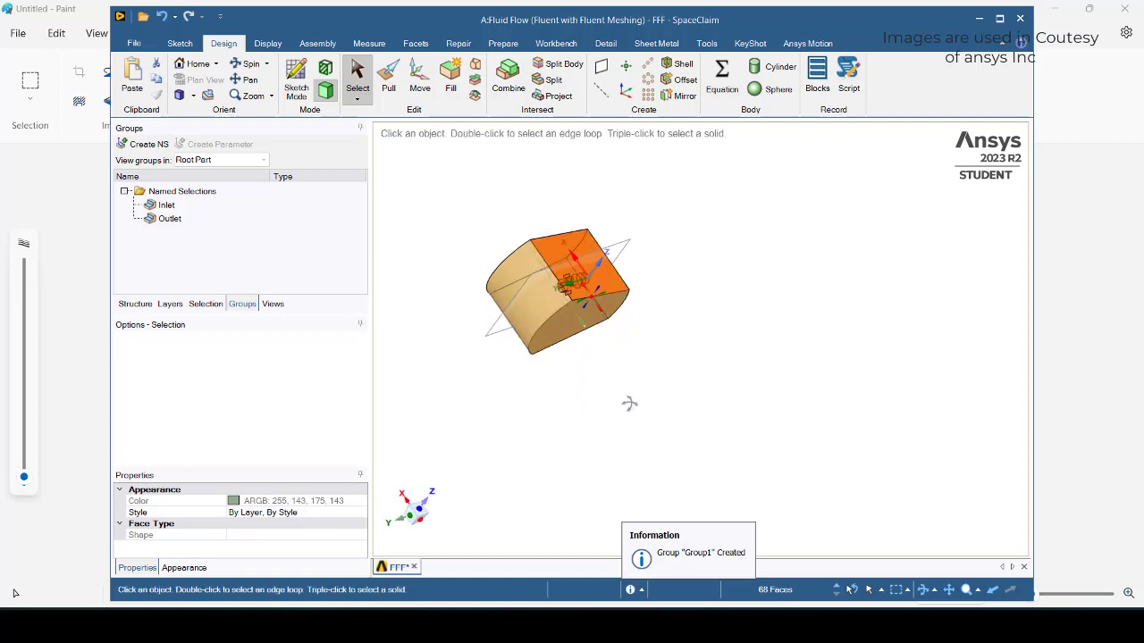
pyautogui.moveTo(597, 250); pyautogui.dragTo(590, 291, button='middle')
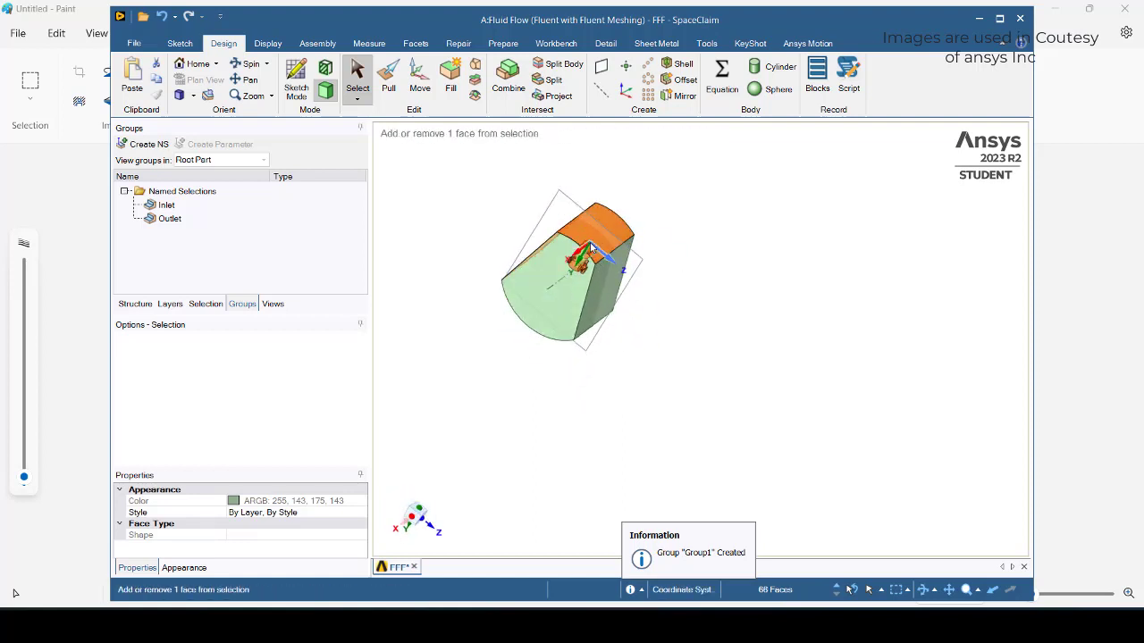
pyautogui.keyDown('ctrl'); pyautogui.click(590, 248); pyautogui.keyUp('ctrl')
pyautogui.keyDown('ctrl'); pyautogui.click(602, 234); pyautogui.keyUp('ctrl')
pyautogui.moveTo(706, 247); pyautogui.dragTo(770, 344, button='middle')
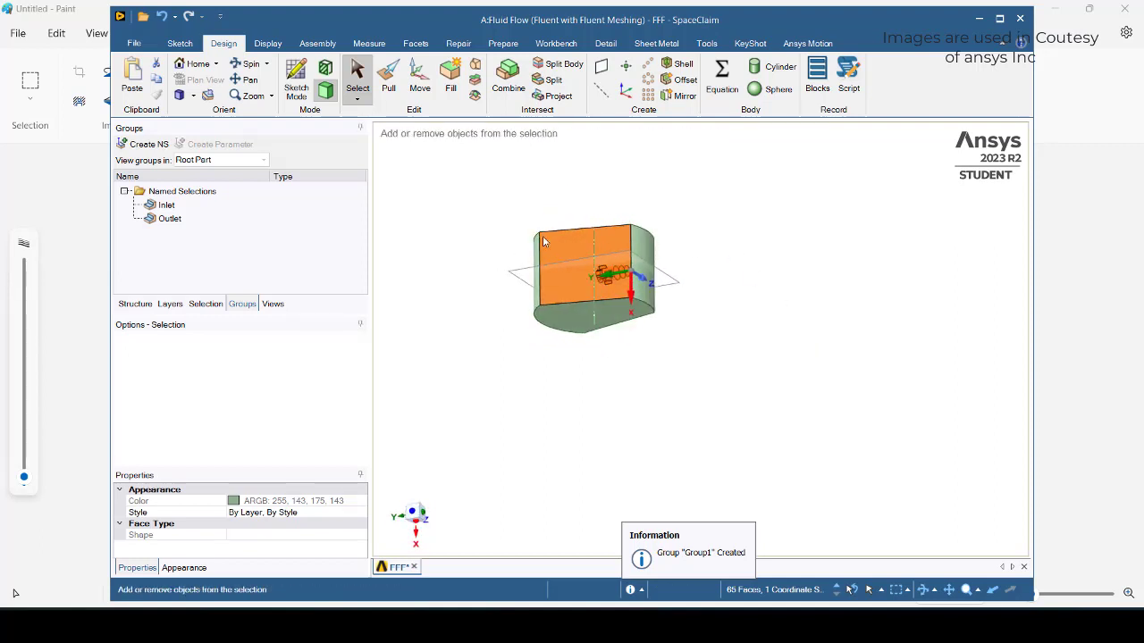
pyautogui.keyDown('ctrl'); pyautogui.click(558, 251); pyautogui.keyUp('ctrl')
pyautogui.moveTo(732, 464); pyautogui.dragTo(744, 425, button='middle')
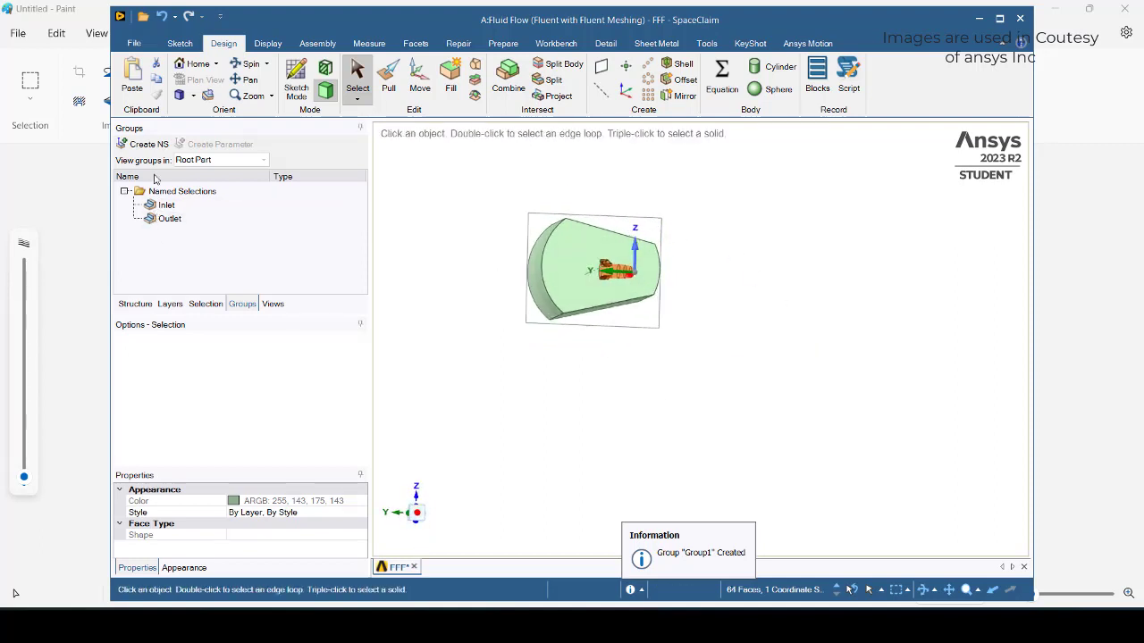
pyautogui.click(149, 143)
pyautogui.write('Wa')
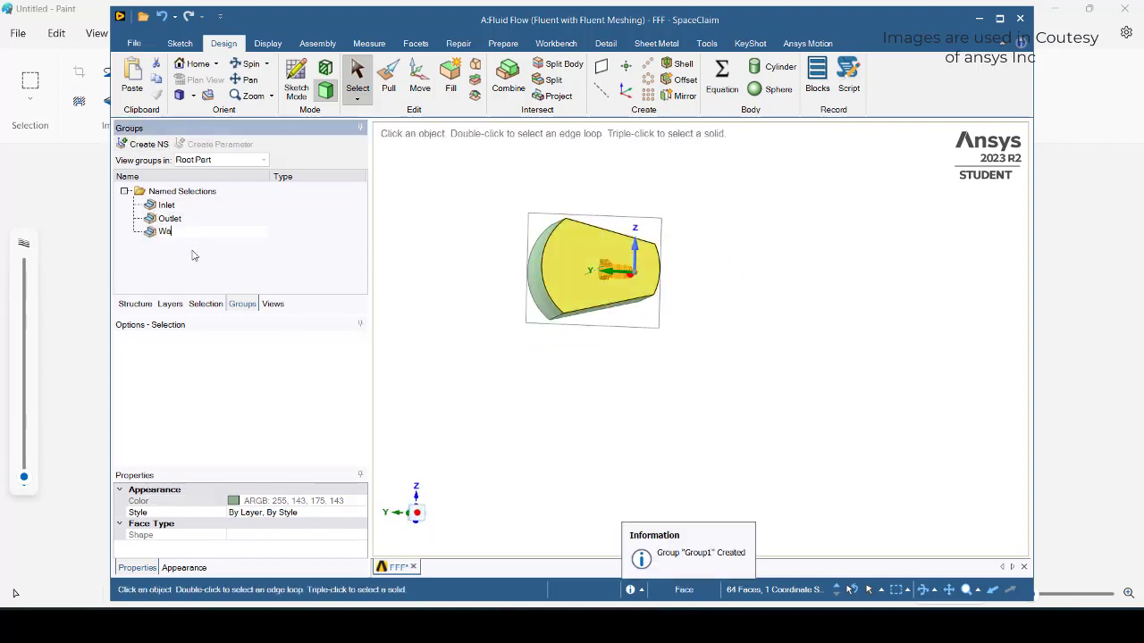
pyautogui.write('ll')
pyautogui.click(445, 370)
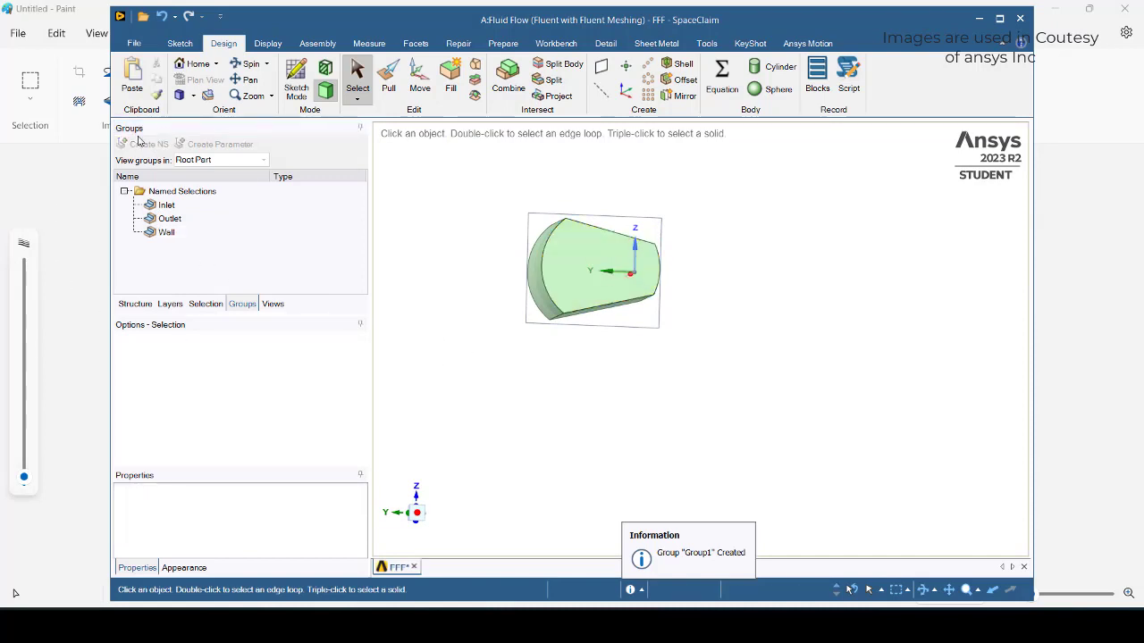
# Switch to Workbench and launch Fluent Meshing from the project's Mesh cell in double precision with 4 processes.
pyautogui.click(979, 19)
pyautogui.hotkey('alt', 'Tab')
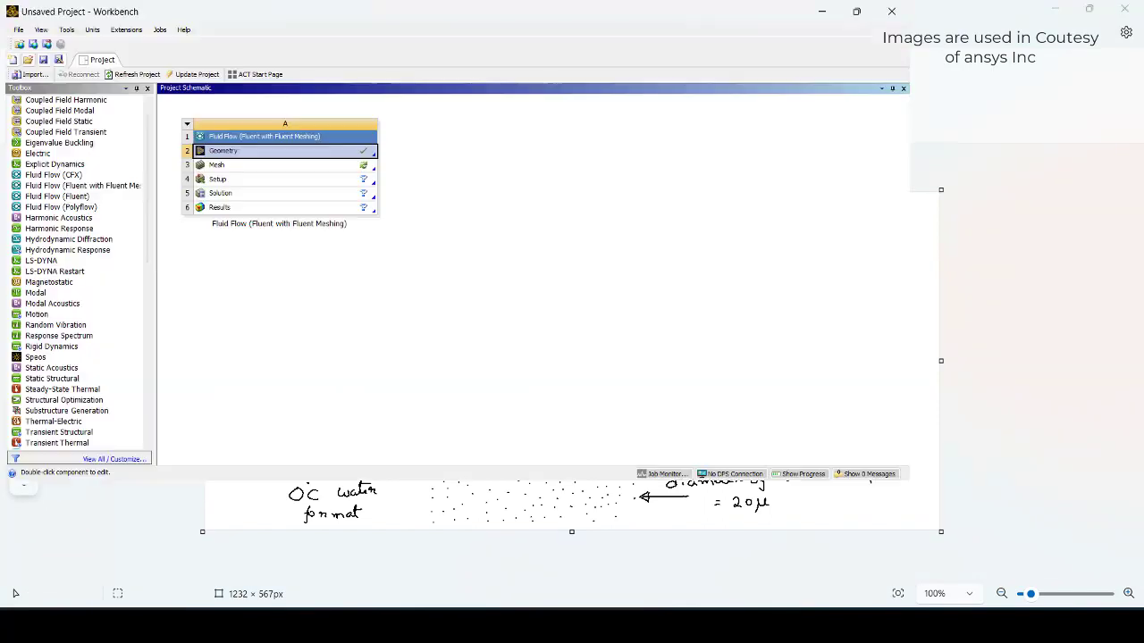
pyautogui.doubleClick(333, 171)
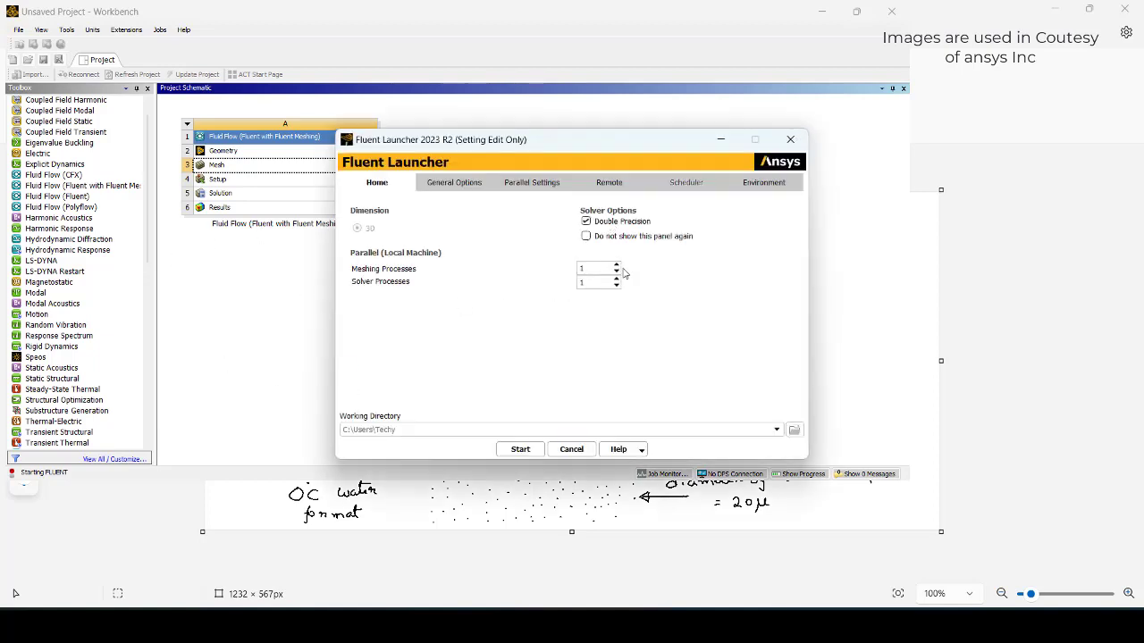
pyautogui.click(519, 450)
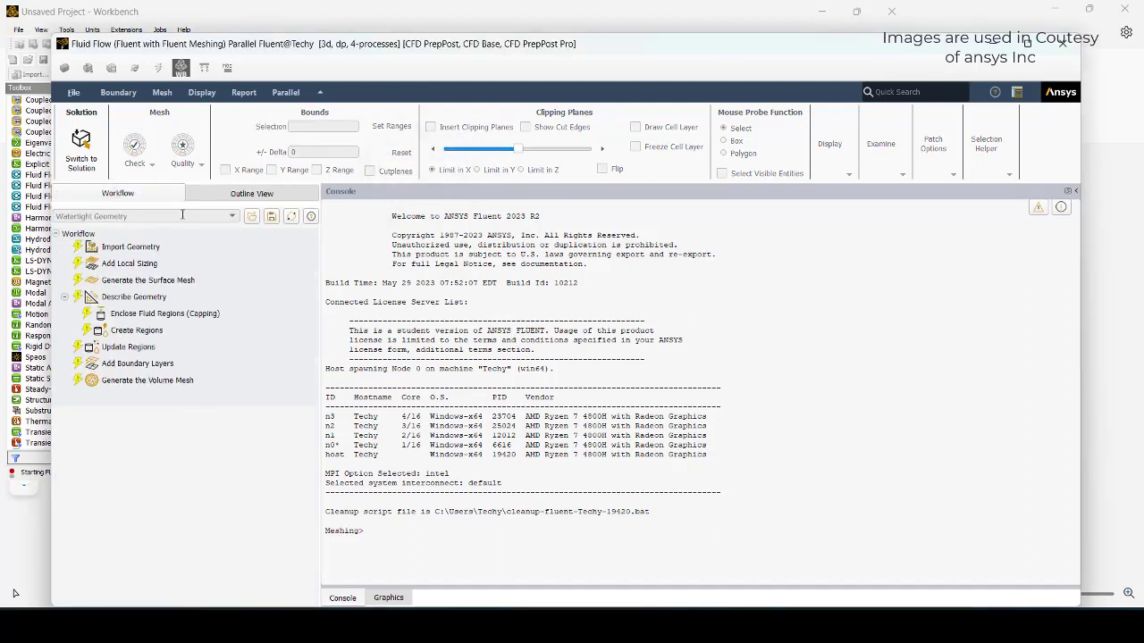
# Import the geometry into the watertight workflow and complete the local sizing task without adding any sizing.
pyautogui.click(152, 247)
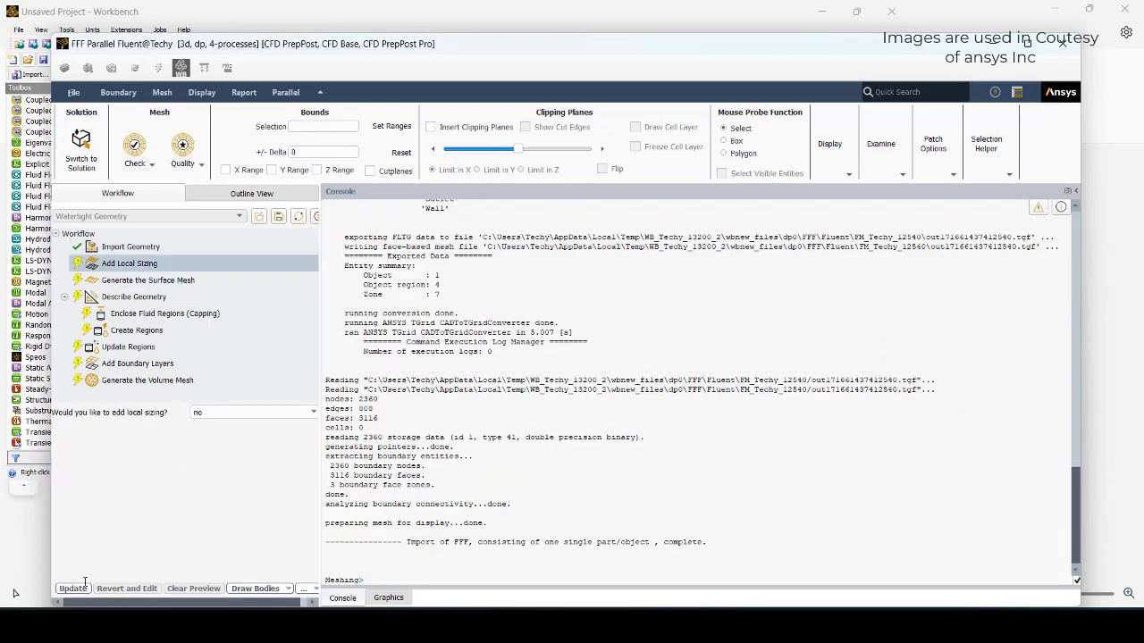
pyautogui.click(72, 588)
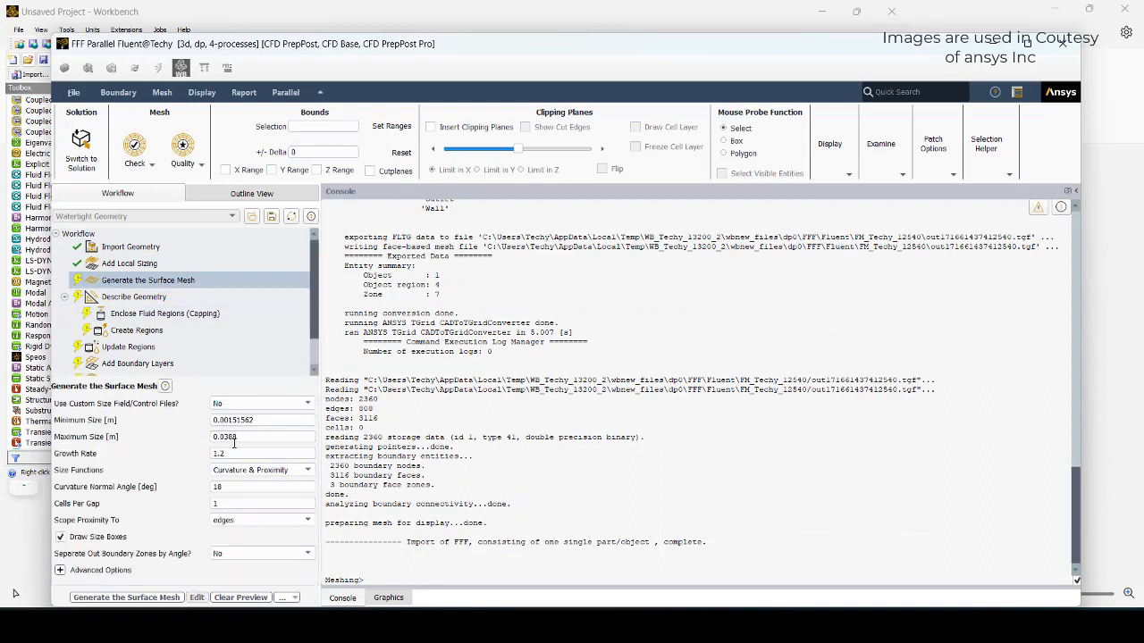
# Set the surface mesh's maximum size to 0.04 m and its size function to Curvature.
pyautogui.moveTo(226, 437); pyautogui.dragTo(280, 438)
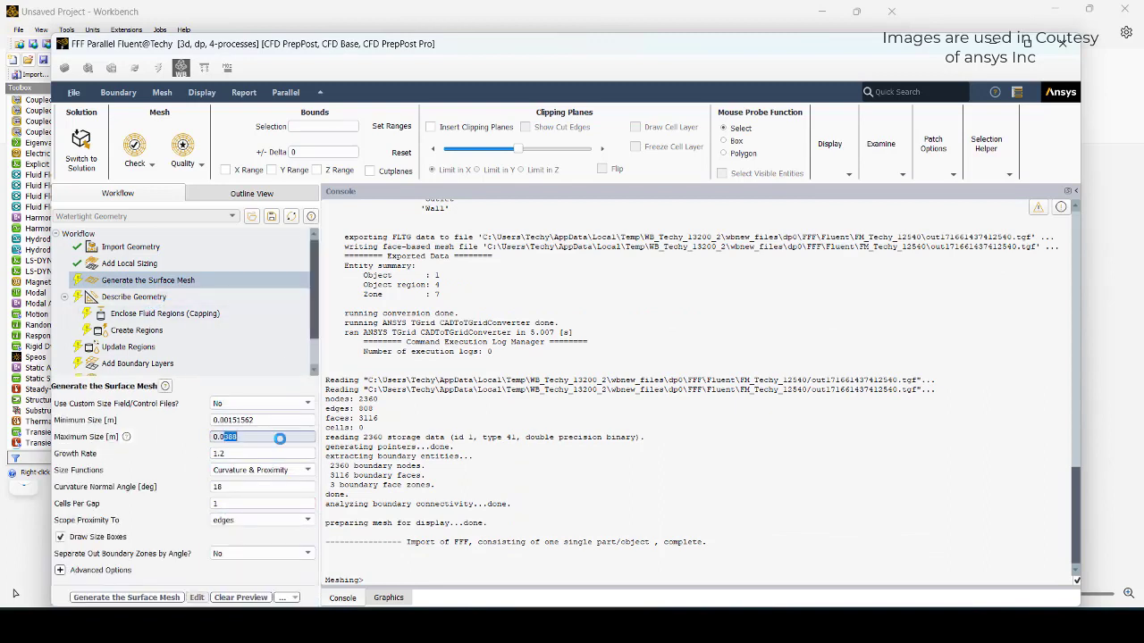
pyautogui.write('4')
pyautogui.press('Tab')
pyautogui.press('Tab')
pyautogui.press('Tab')
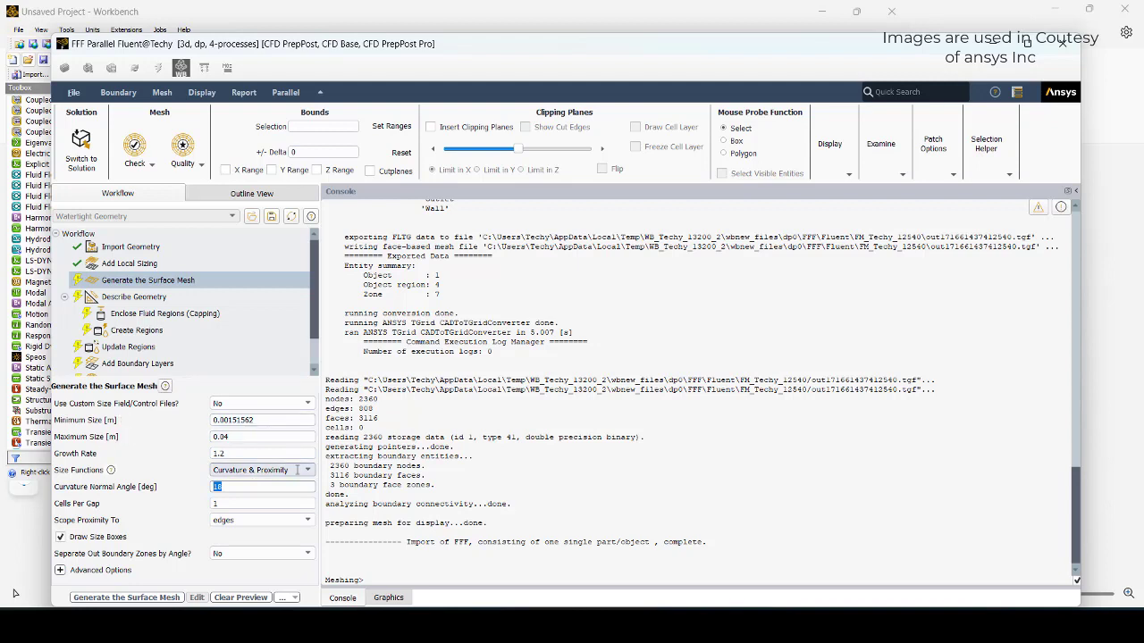
pyautogui.click(259, 470)
pyautogui.click(254, 483)
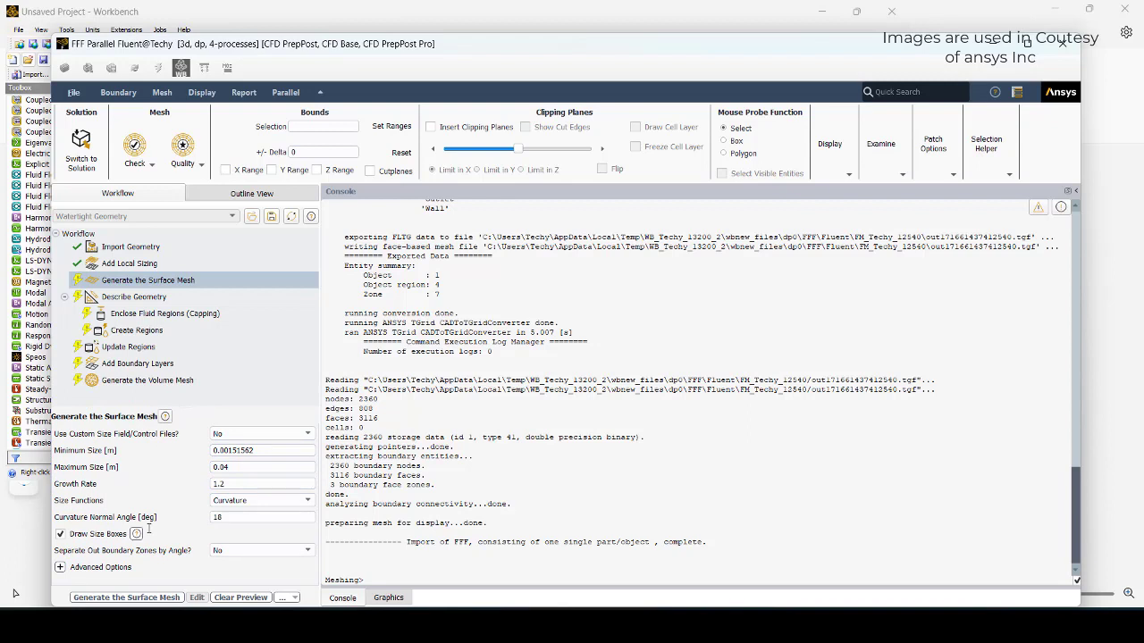
# Generate the surface mesh with a 30-degree curvature normal angle and a 0.05 m maximum size.
pyautogui.moveTo(253, 522); pyautogui.dragTo(163, 528)
pyautogui.click(243, 469)
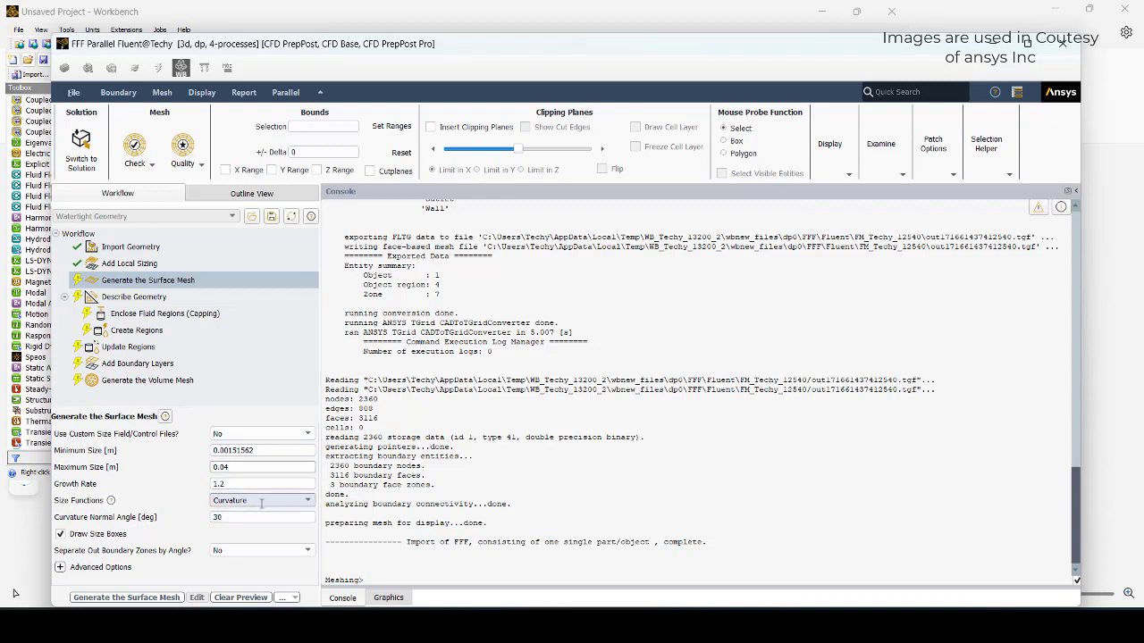
pyautogui.press('BackSpace')
pyautogui.write('5')
pyautogui.click(126, 596)
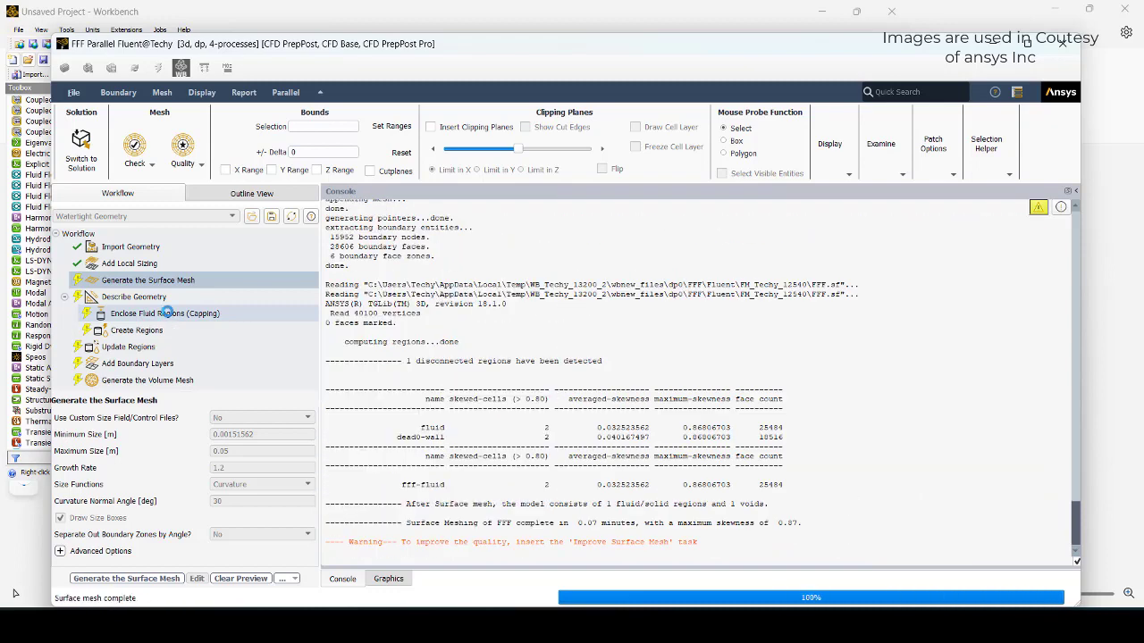
# Describe the geometry as only fluid regions with no voids, changing fluid-fluid boundaries from wall to internal and enabling share topology.
pyautogui.click(66, 361)
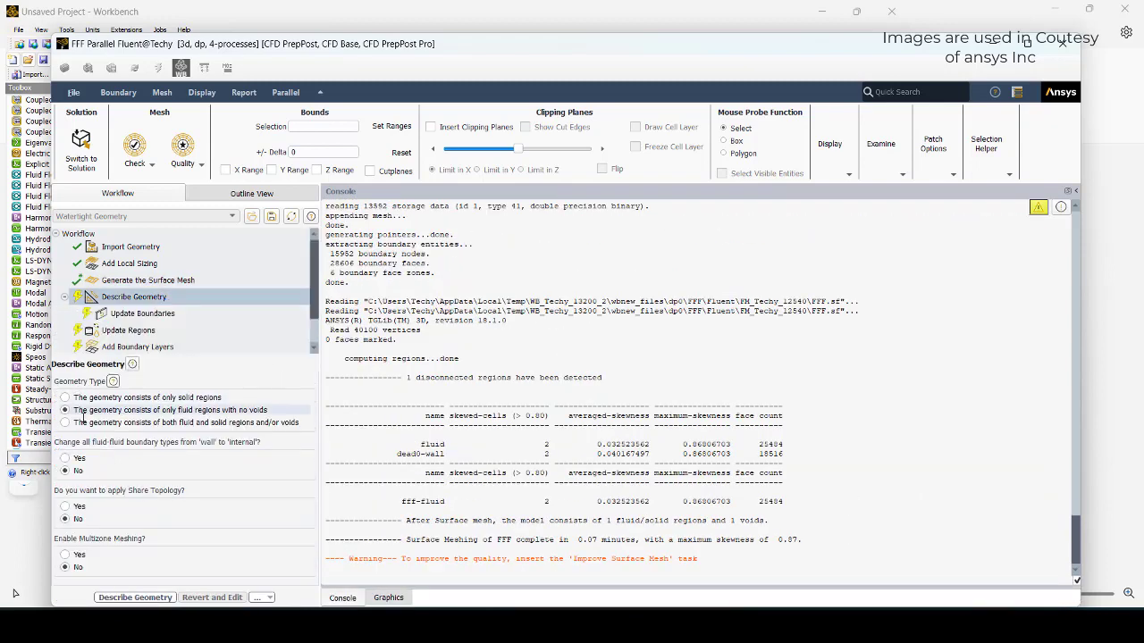
pyautogui.click(65, 457)
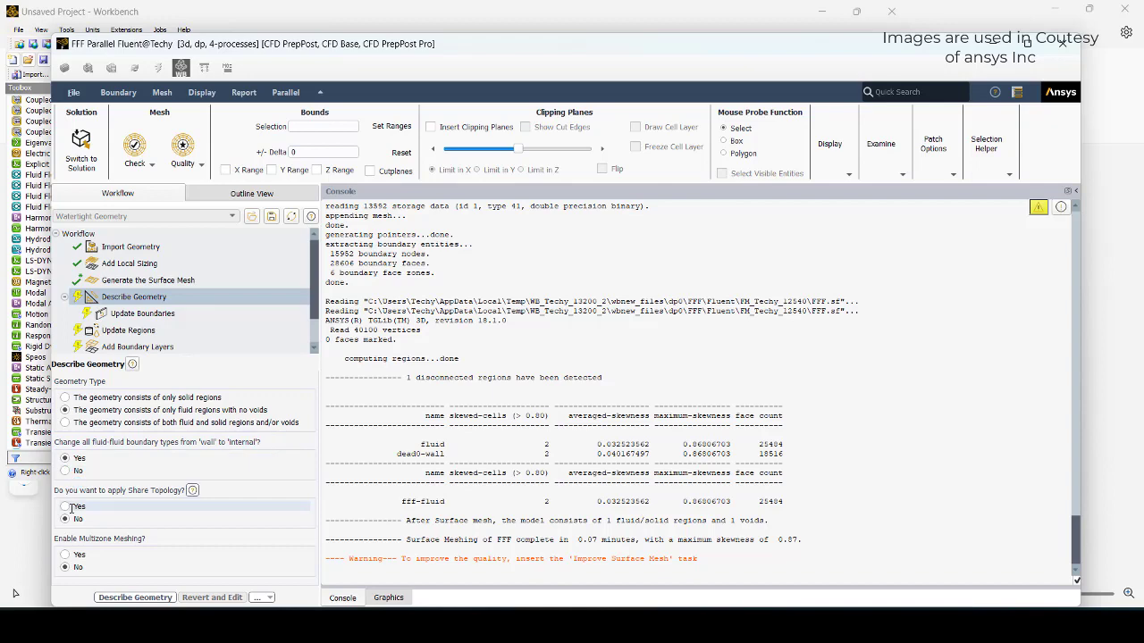
pyautogui.click(65, 506)
pyautogui.click(135, 597)
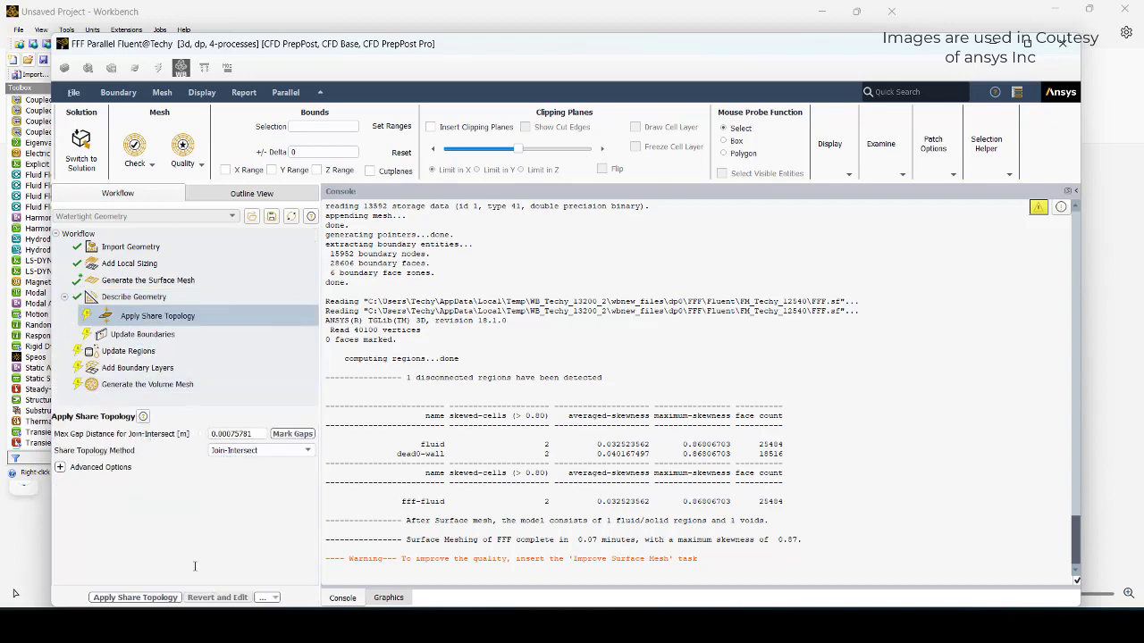
# Apply share topology with the Join-Intersect method and accept the default boundary and region types.
pyautogui.click(170, 598)
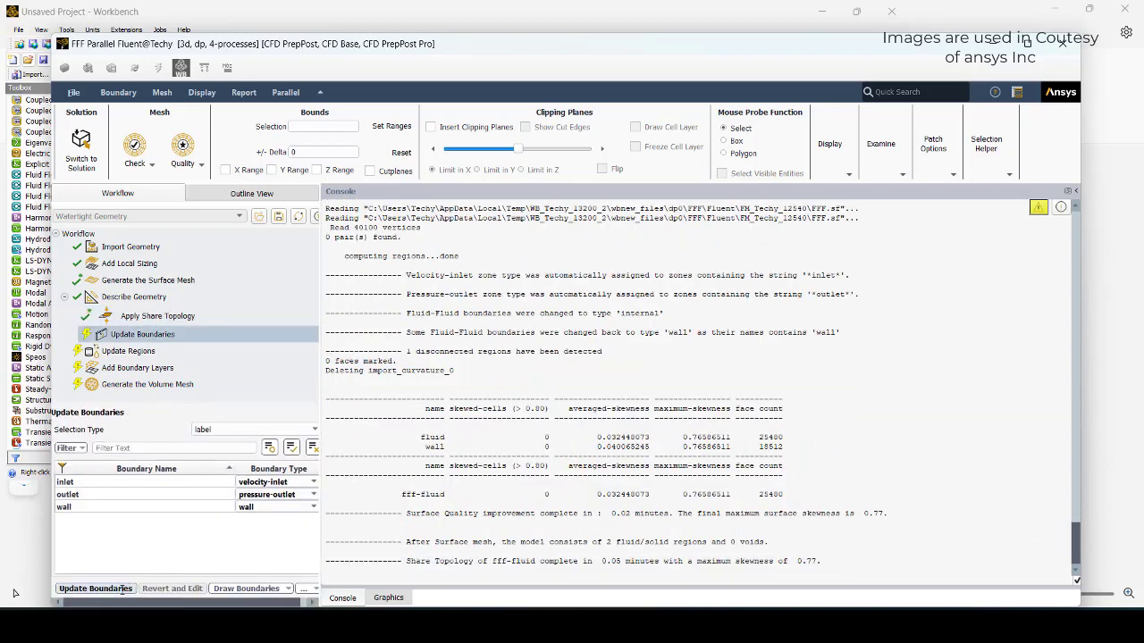
pyautogui.click(121, 589)
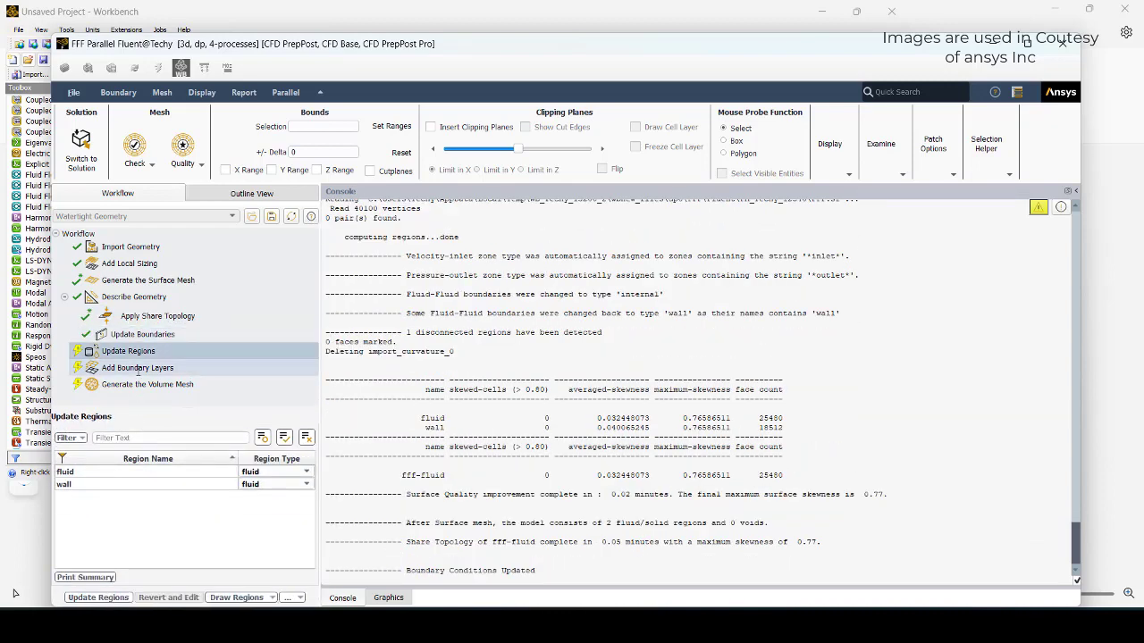
pyautogui.click(98, 597)
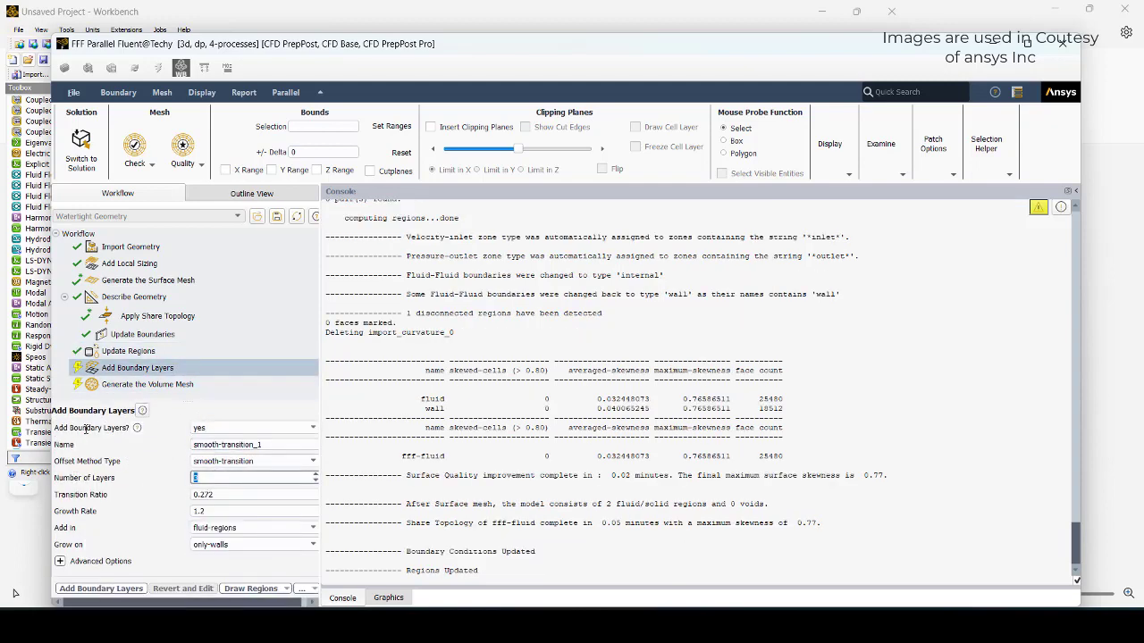
# Add 9 uniform boundary layers on the wall label with a 1.04 growth rate and a 0.0025 m first height.
pyautogui.click(250, 545)
pyautogui.click(218, 594)
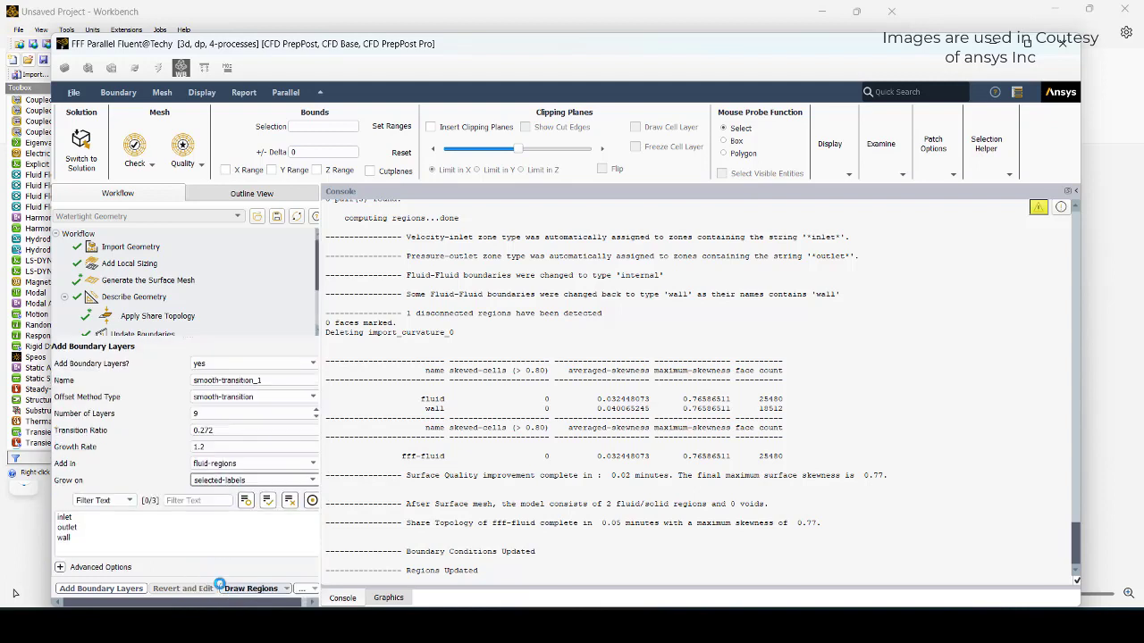
pyautogui.click(62, 545)
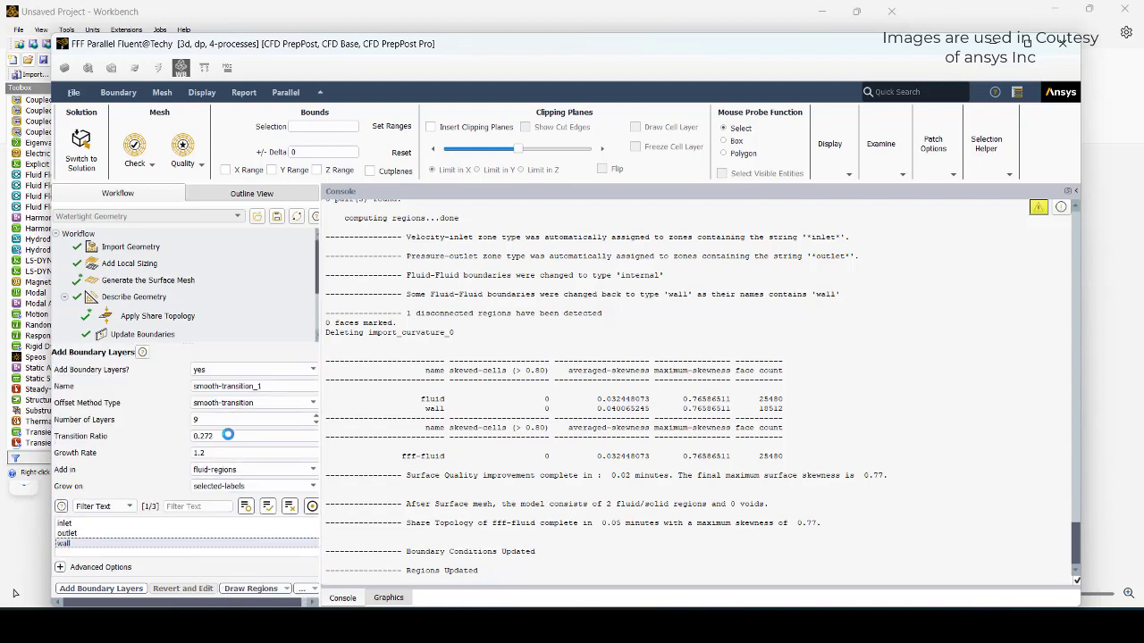
pyautogui.click(228, 403)
pyautogui.click(208, 434)
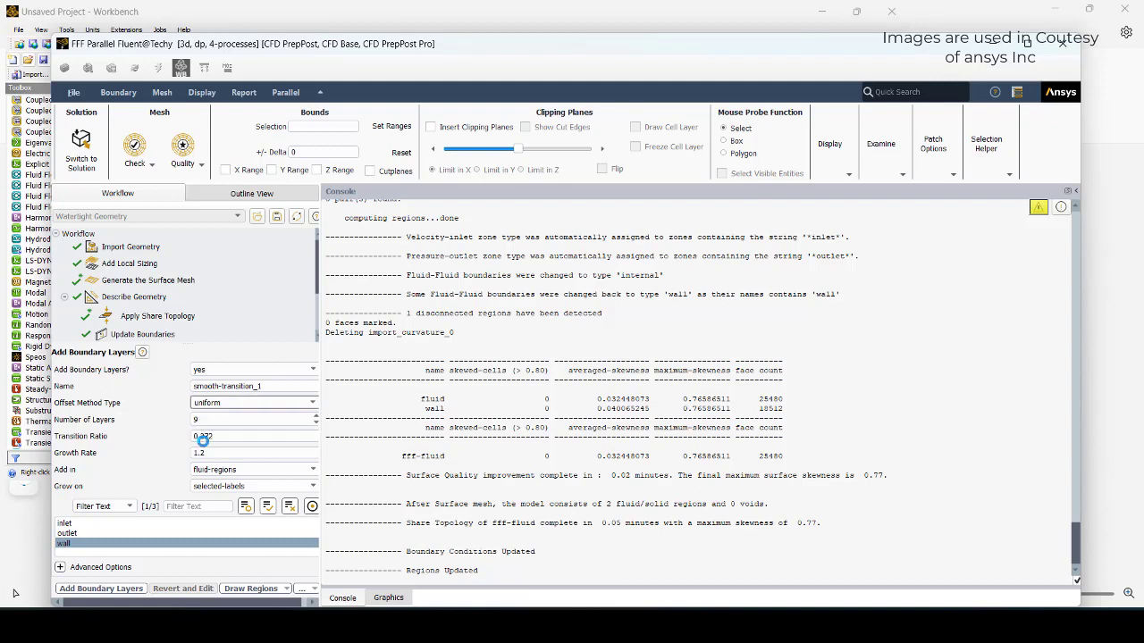
pyautogui.moveTo(208, 453); pyautogui.dragTo(262, 454)
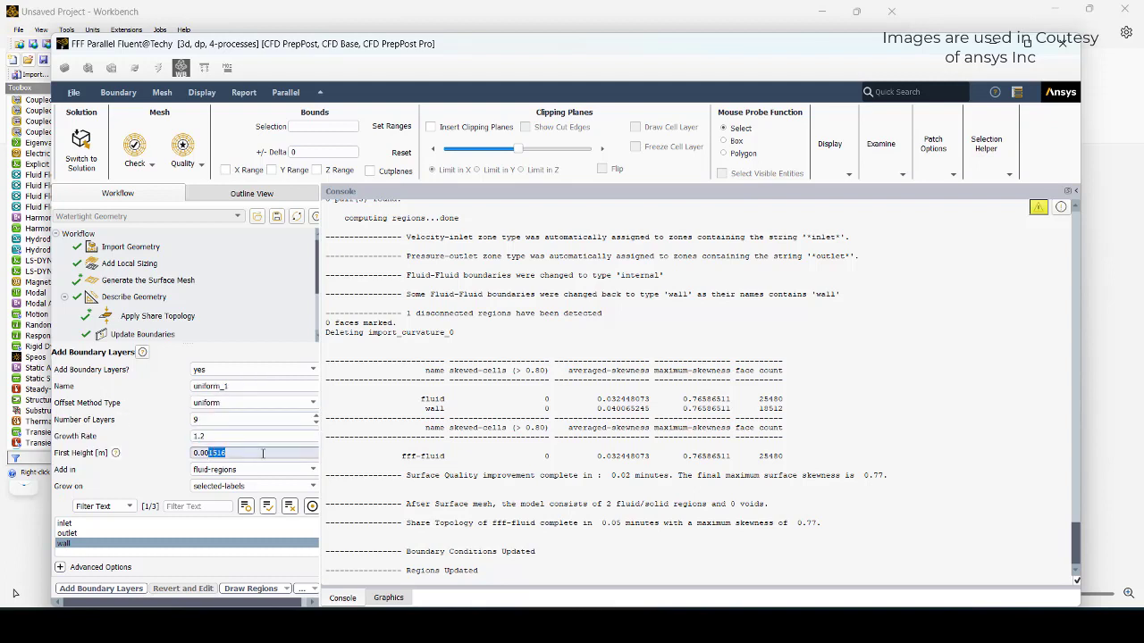
pyautogui.write('25')
pyautogui.click(225, 437)
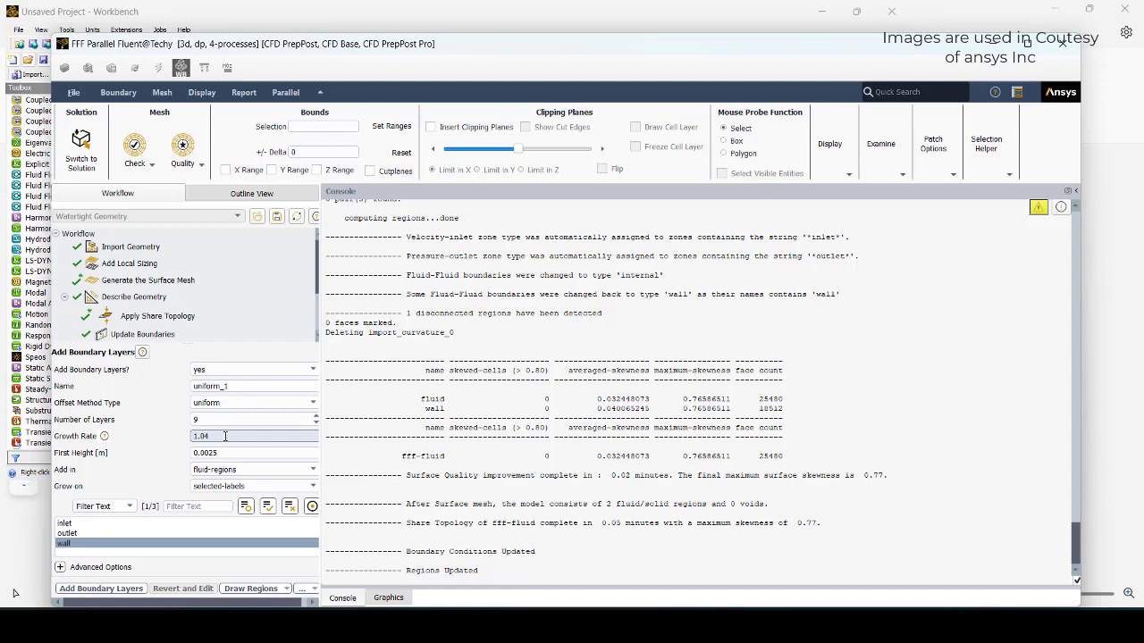
pyautogui.click(101, 589)
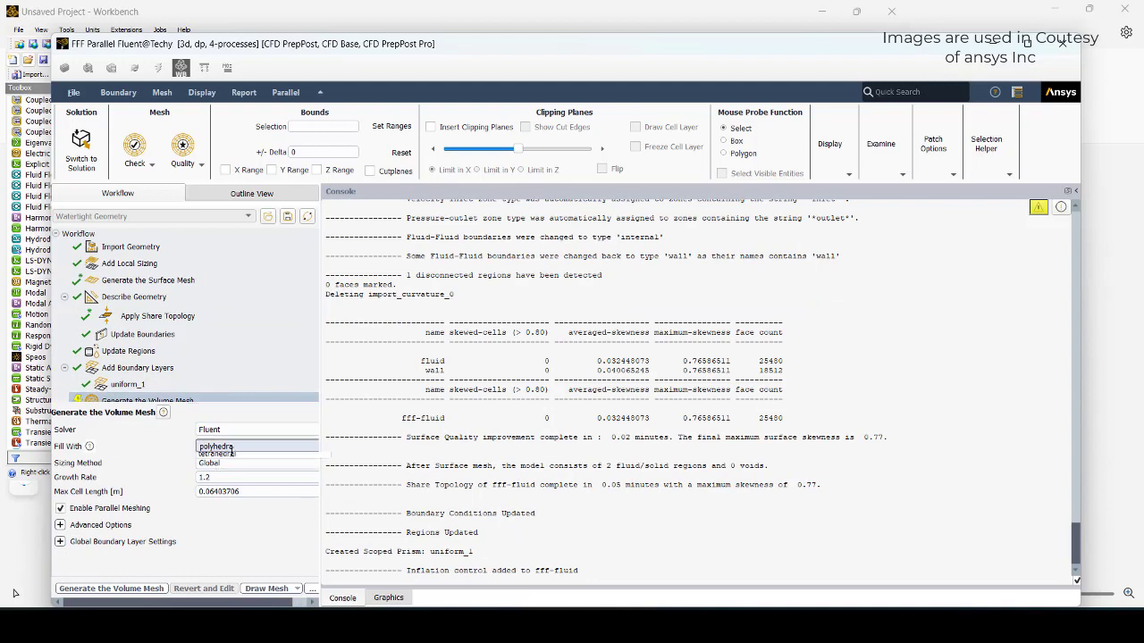
# Generate the volume mesh filled with tetrahedral cells at a growth rate of 1.05.
pyautogui.click(214, 446)
pyautogui.click(215, 487)
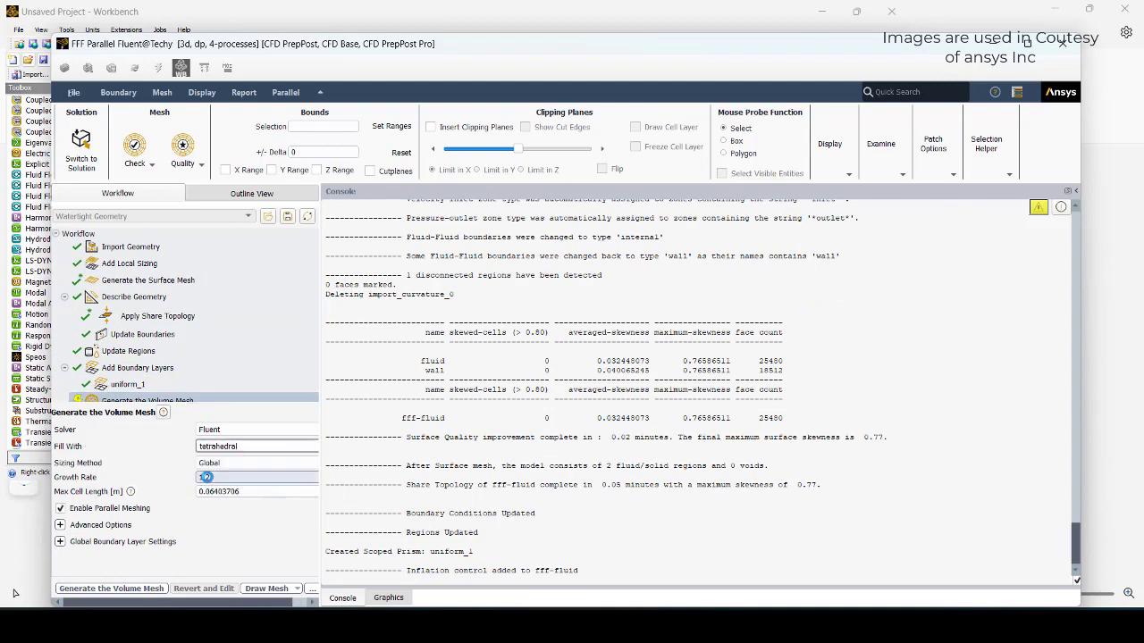
pyautogui.moveTo(205, 477); pyautogui.dragTo(229, 479)
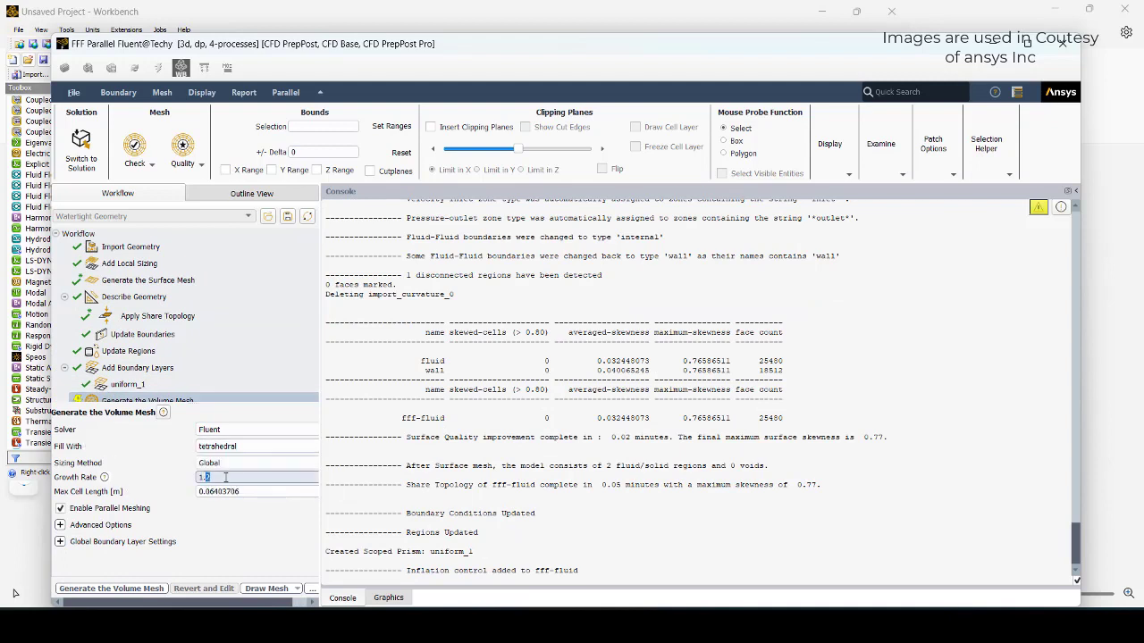
pyautogui.write('05')
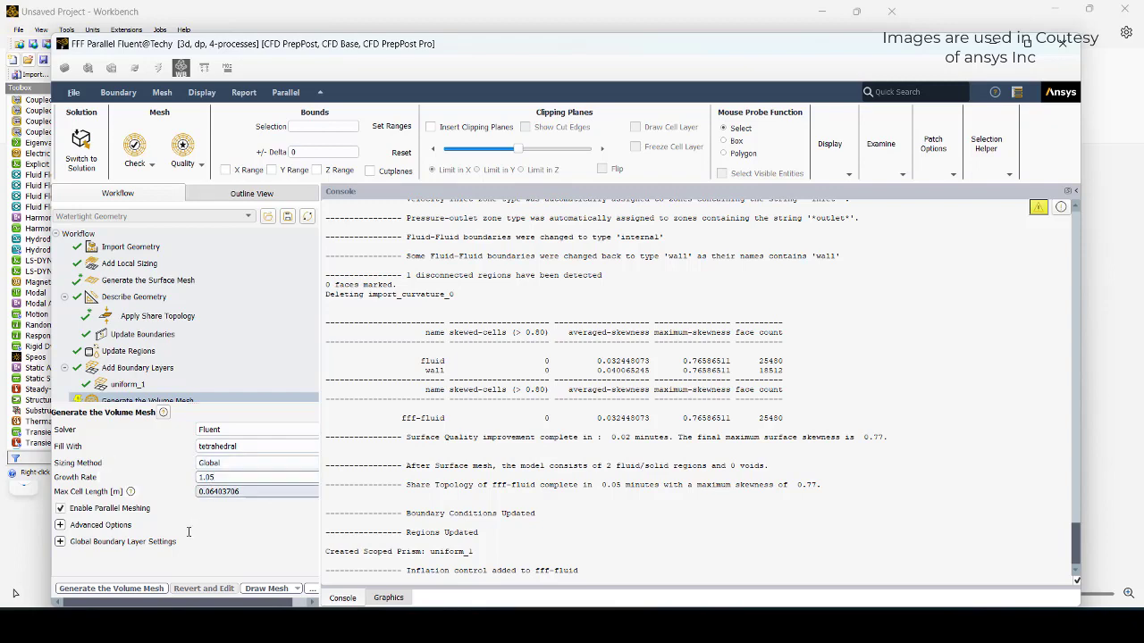
pyautogui.click(111, 588)
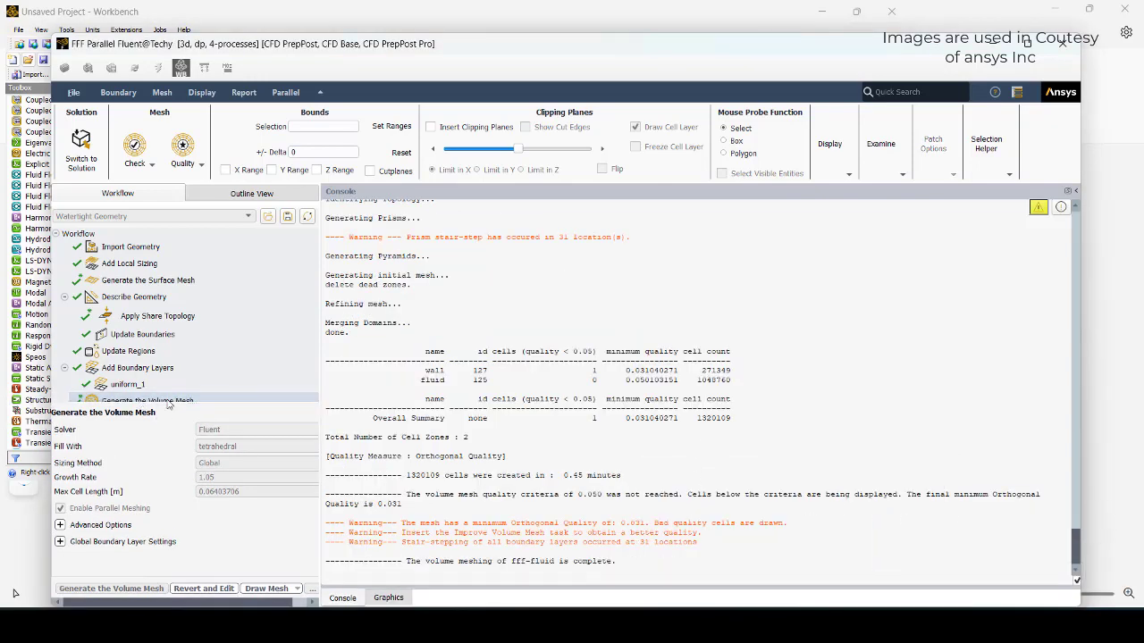
# Regenerate the surface mesh with a 0.001516 m minimum size, 0.065 m maximum size and 1.2 growth rate.
pyautogui.click(145, 280)
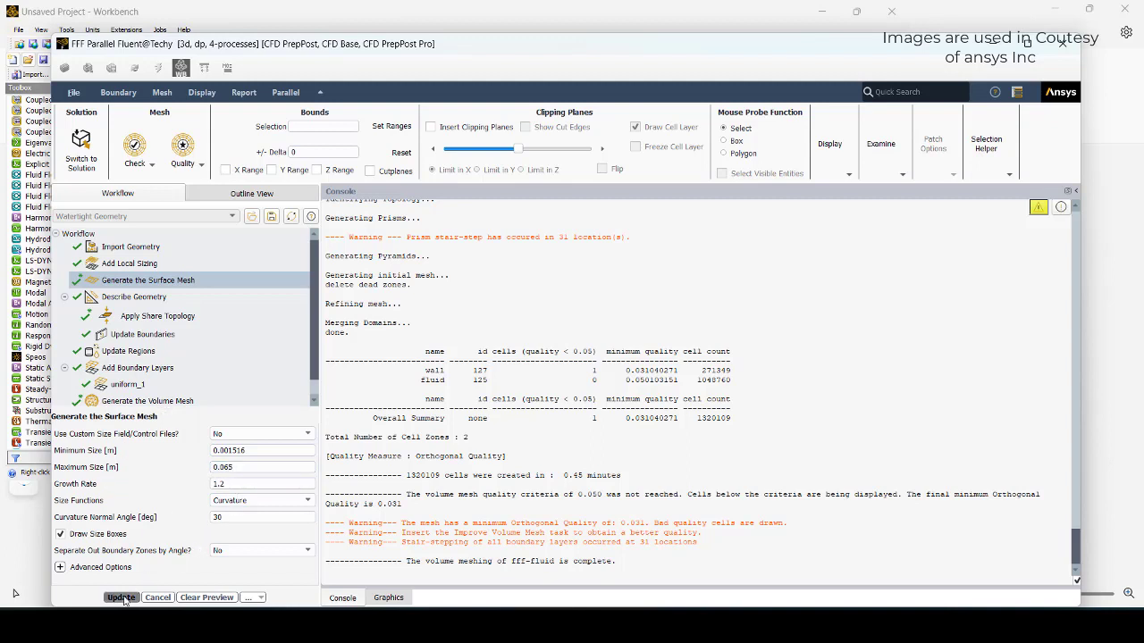
pyautogui.click(148, 381)
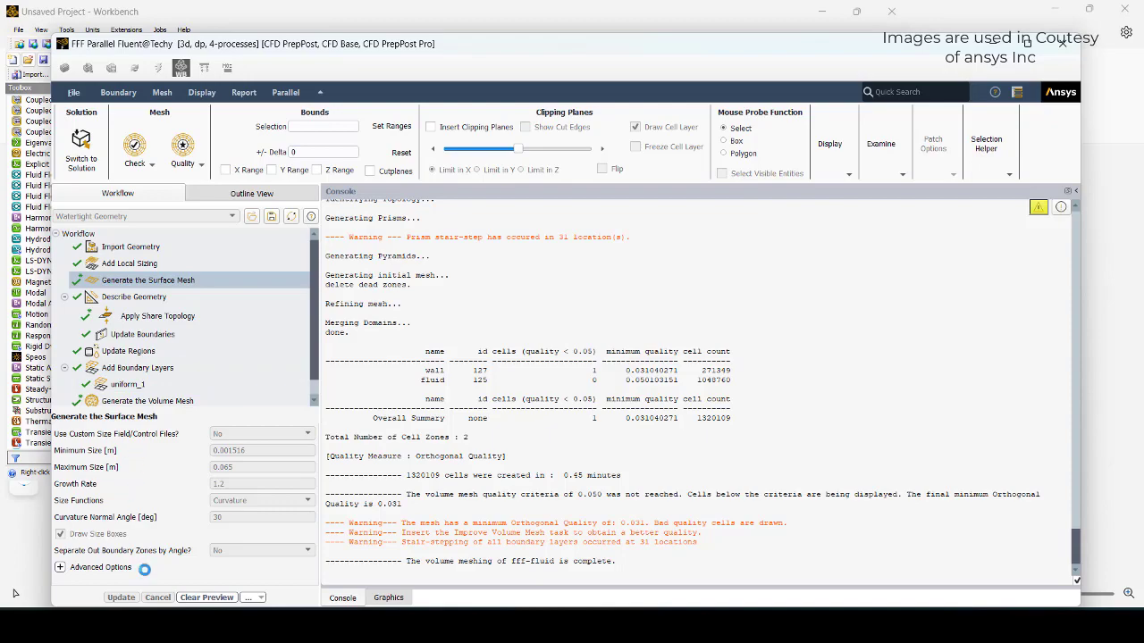
pyautogui.click(132, 595)
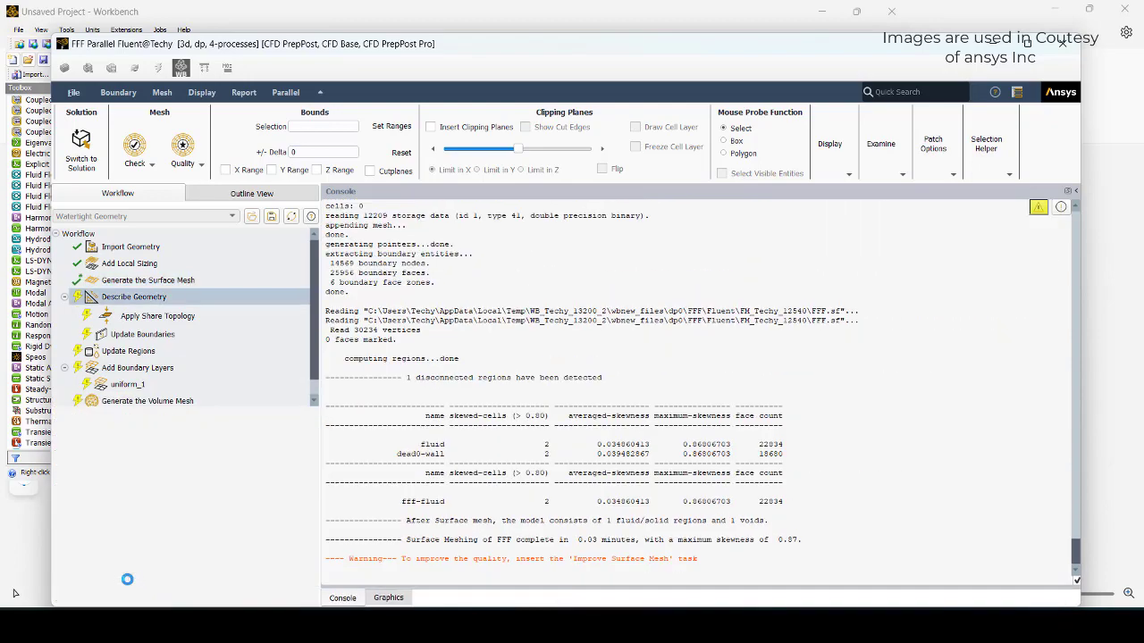
# Rerun the geometry description, share topology and boundary update tasks on the new surface mesh.
pyautogui.click(133, 597)
pyautogui.click(126, 598)
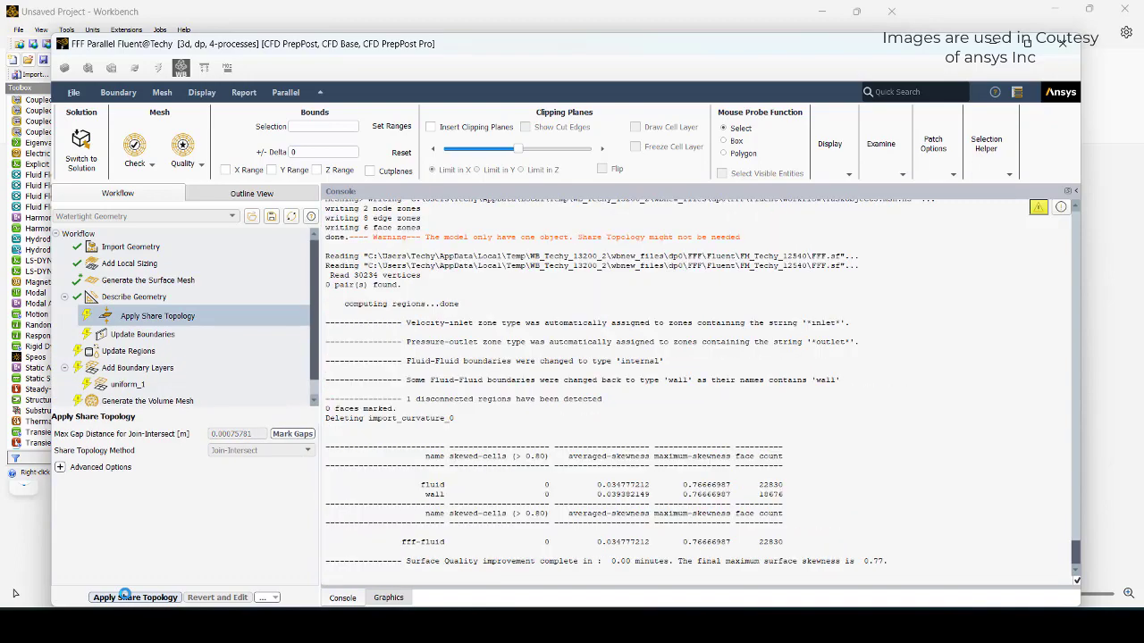
pyautogui.click(125, 595)
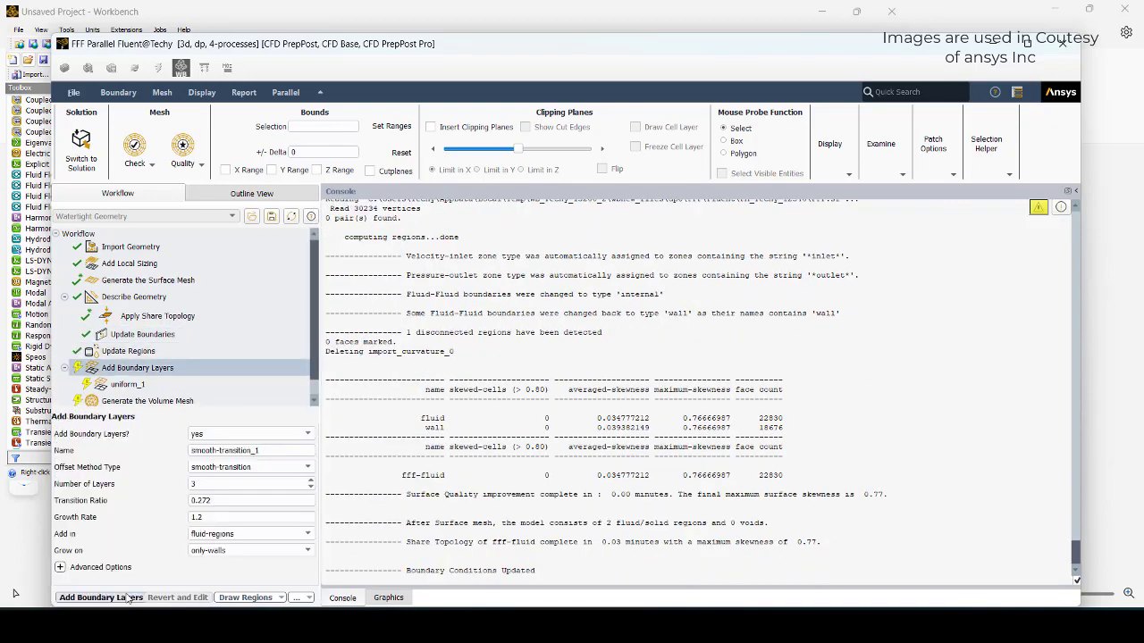
# Review the updated regions and highlight the fluid region on the mesh.
pyautogui.click(126, 352)
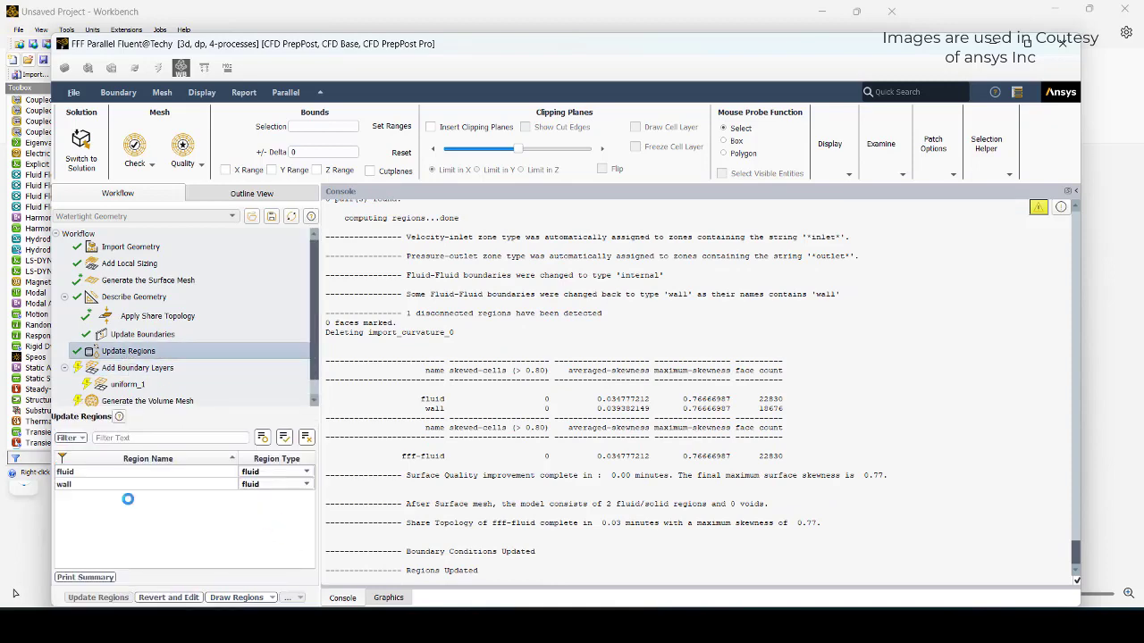
pyautogui.click(172, 487)
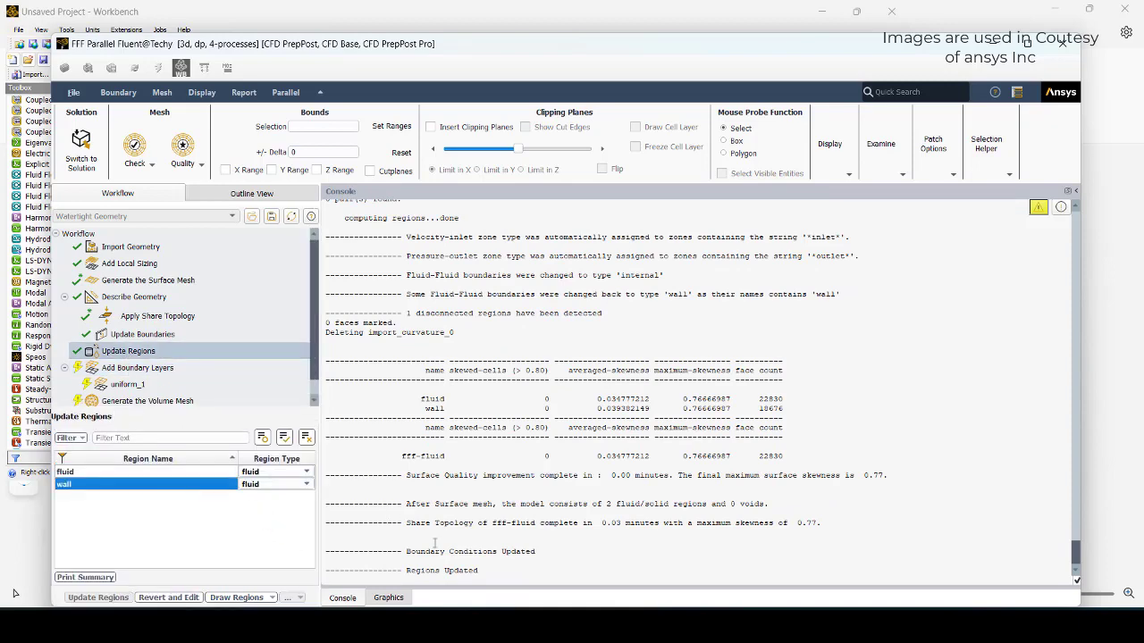
pyautogui.click(397, 601)
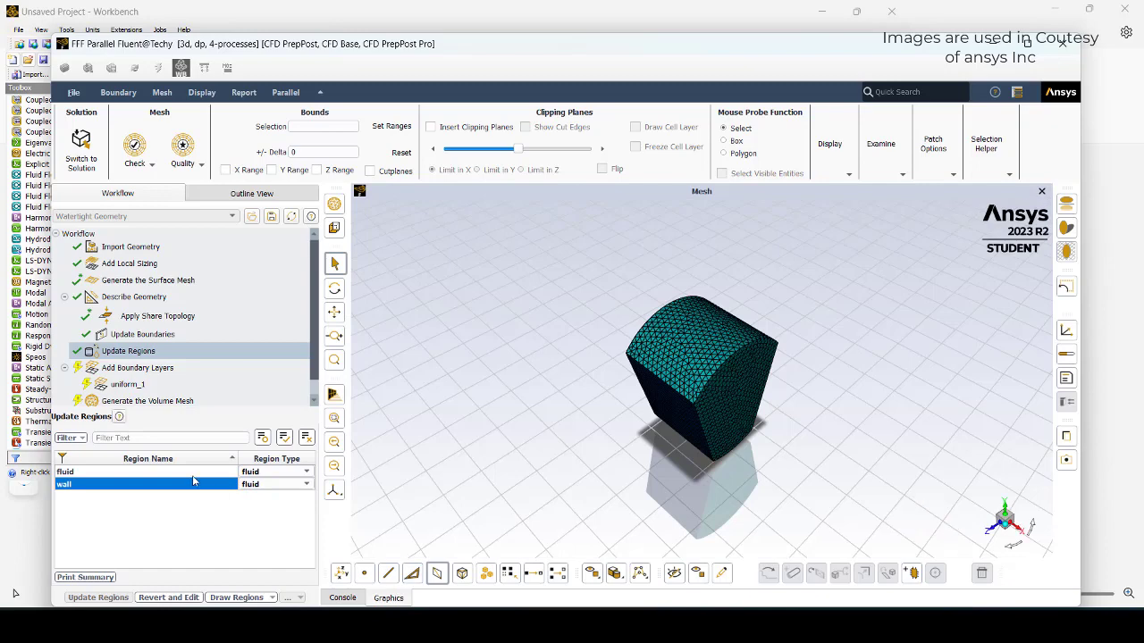
pyautogui.click(191, 481)
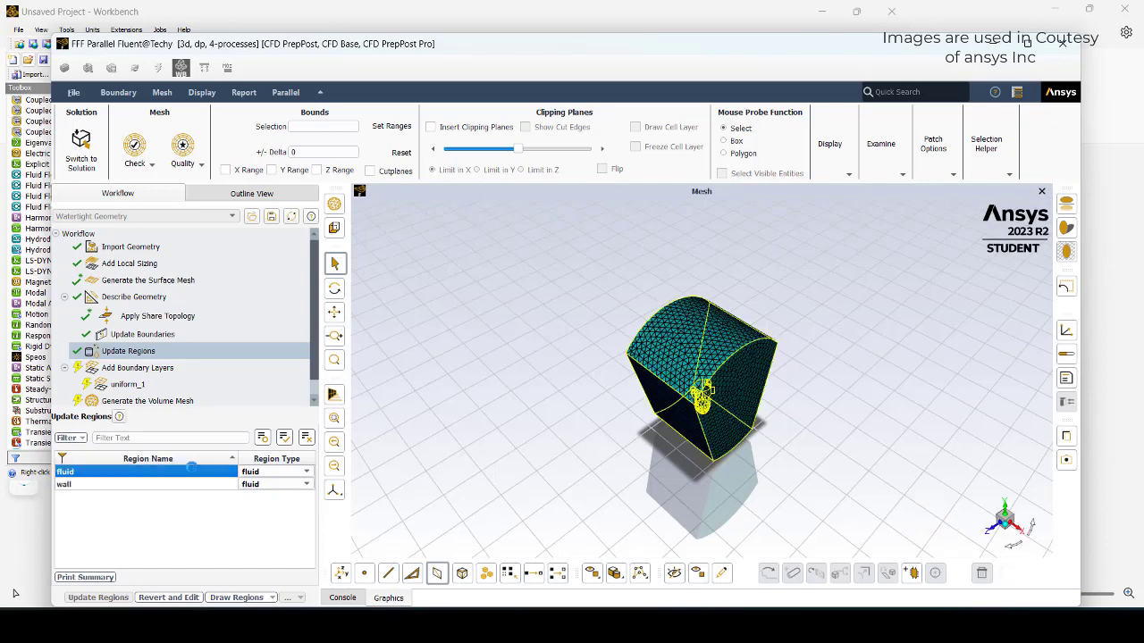
# Reopen the region update for editing, change the wall region's type to dead and update the regions.
pyautogui.click(266, 488)
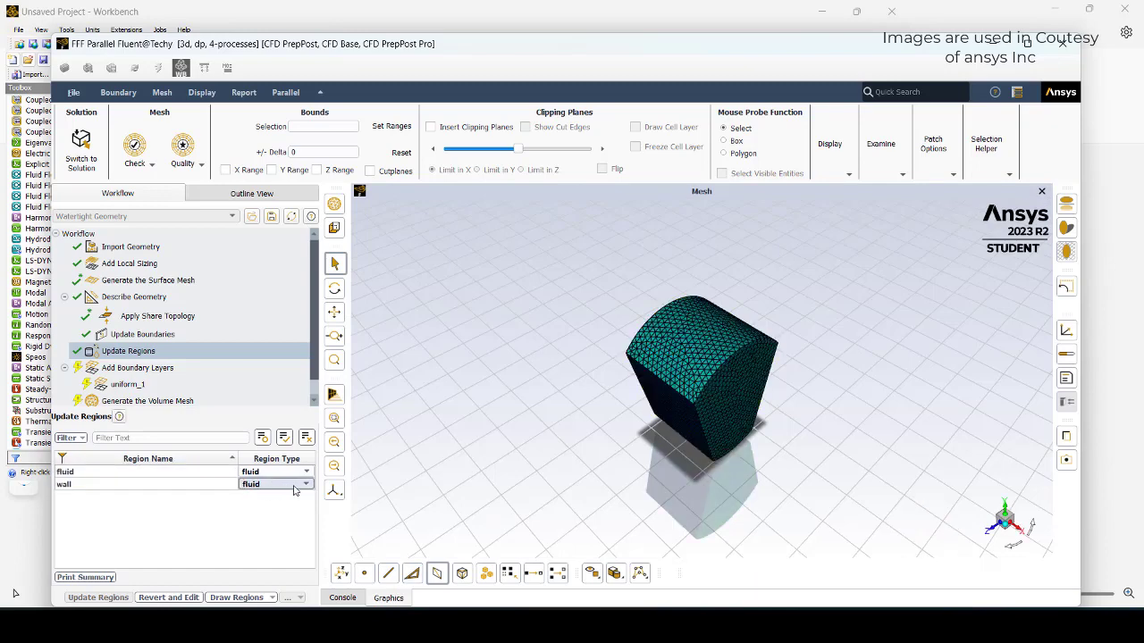
pyautogui.click(292, 485)
pyautogui.click(277, 488)
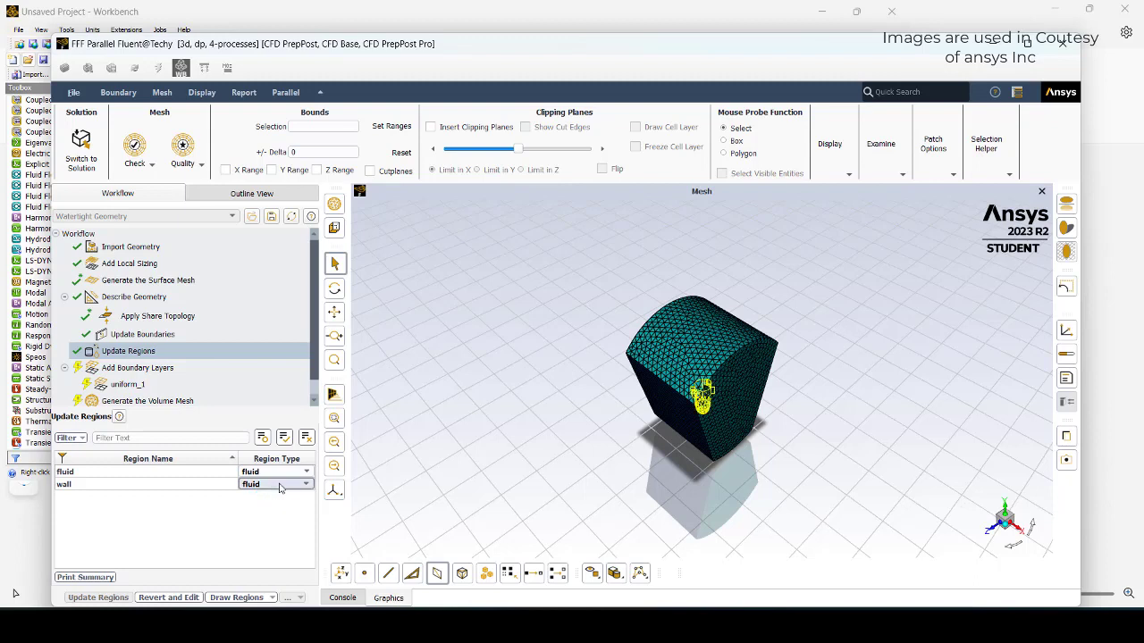
pyautogui.click(149, 487)
pyautogui.click(286, 484)
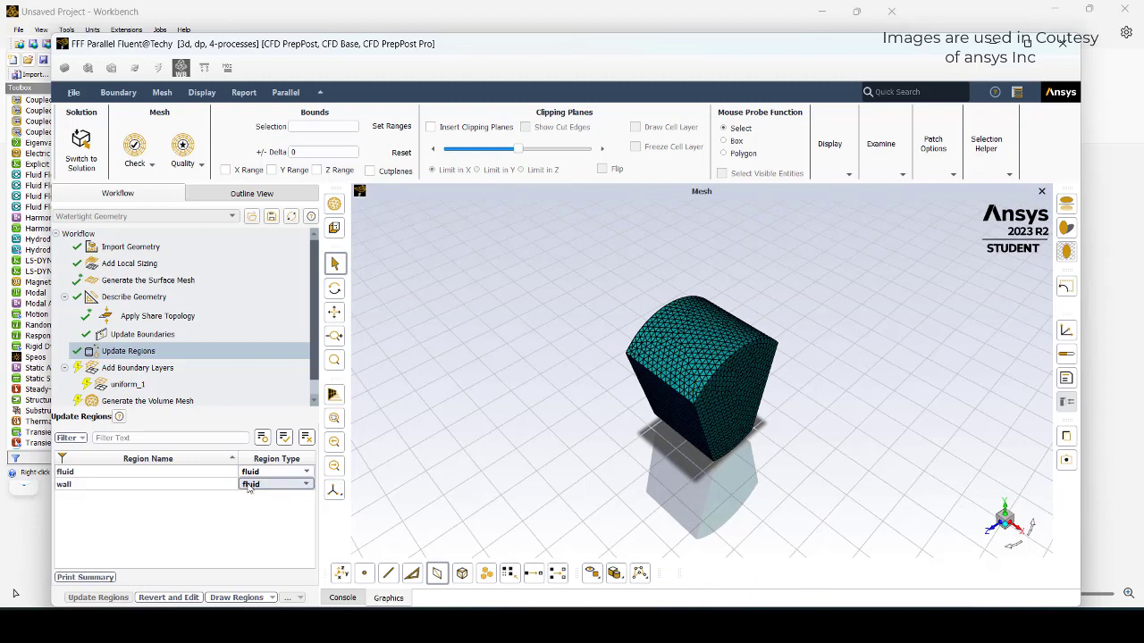
pyautogui.click(168, 597)
pyautogui.click(307, 485)
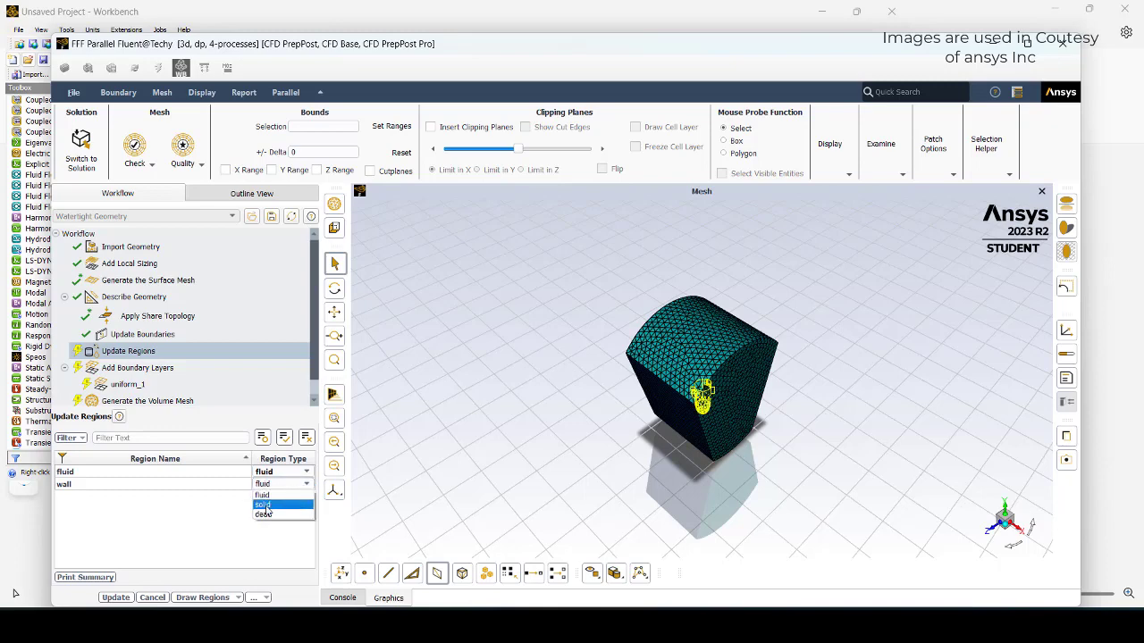
pyautogui.click(268, 506)
pyautogui.click(115, 597)
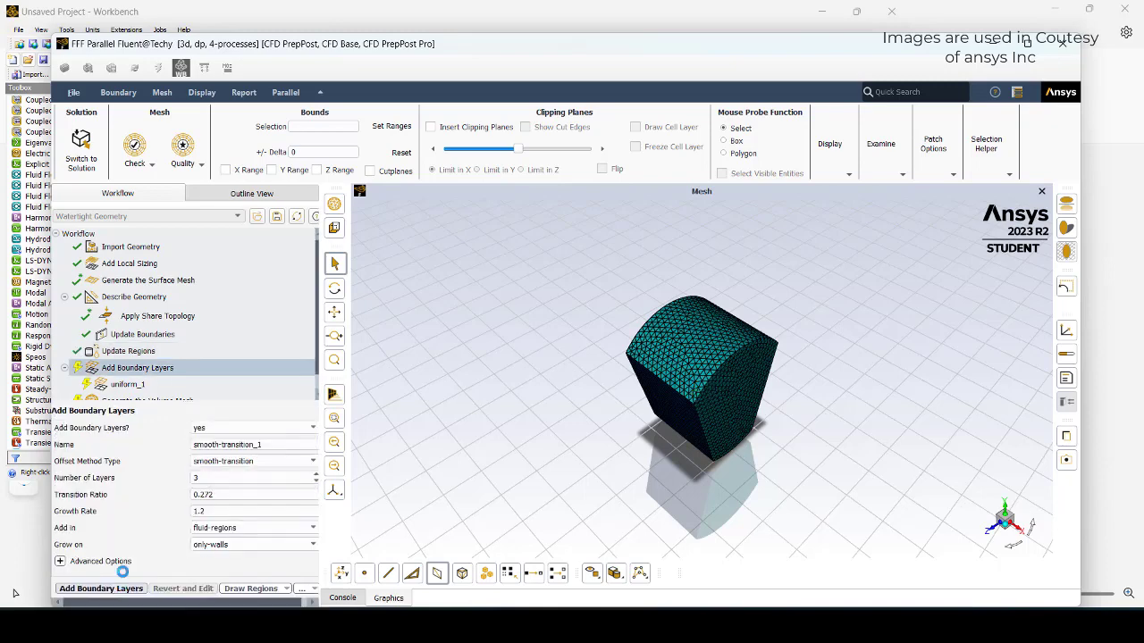
# Update the existing uniform boundary layers and regenerate the tetrahedral volume mesh.
pyautogui.click(130, 384)
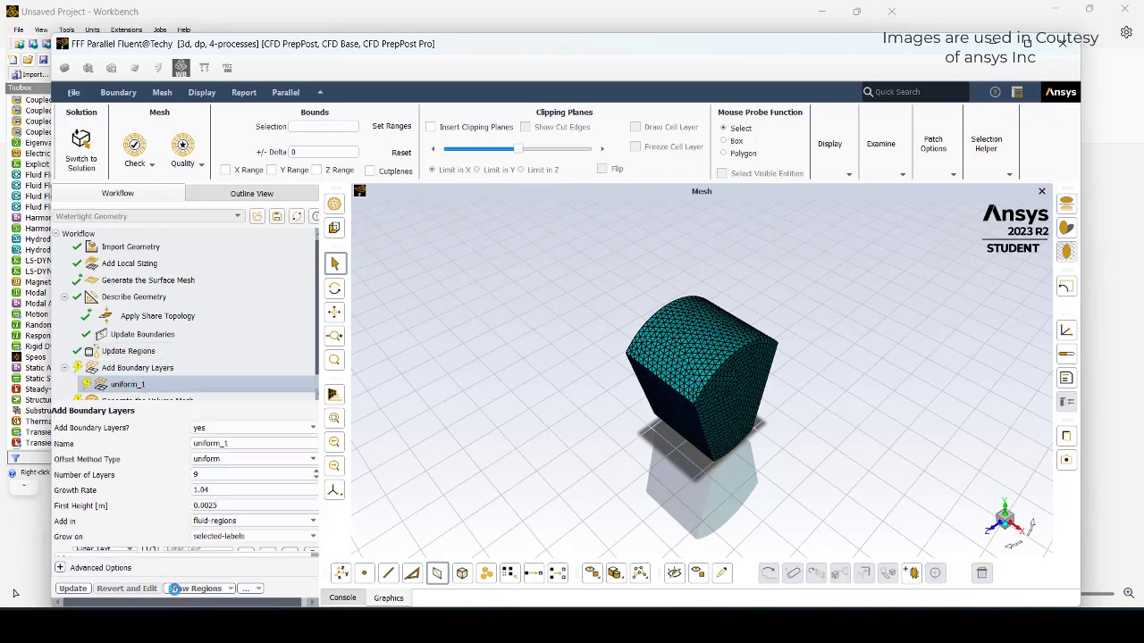
pyautogui.click(99, 597)
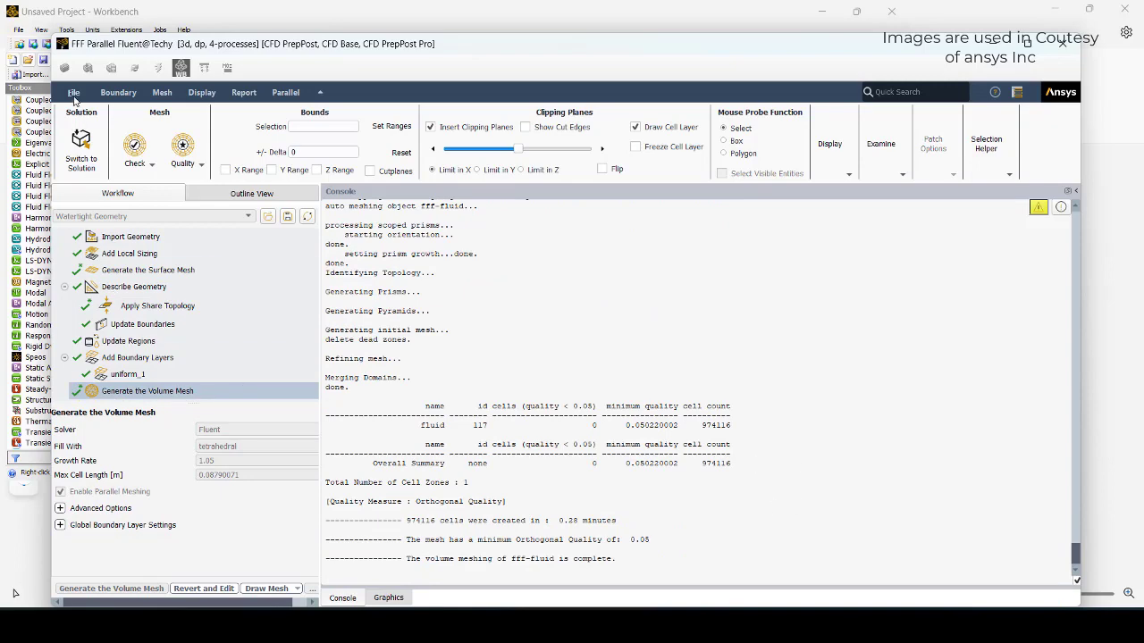
# Examine the interior volume cells on a section cut along the X axis.
pyautogui.click(388, 598)
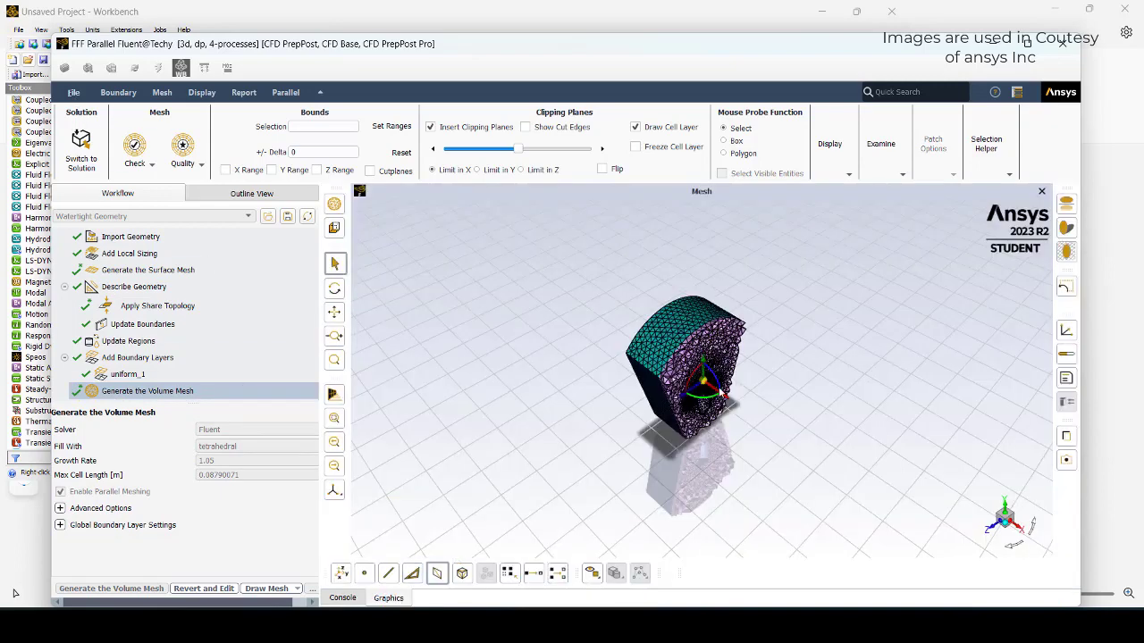
pyautogui.moveTo(719, 387); pyautogui.dragTo(721, 472)
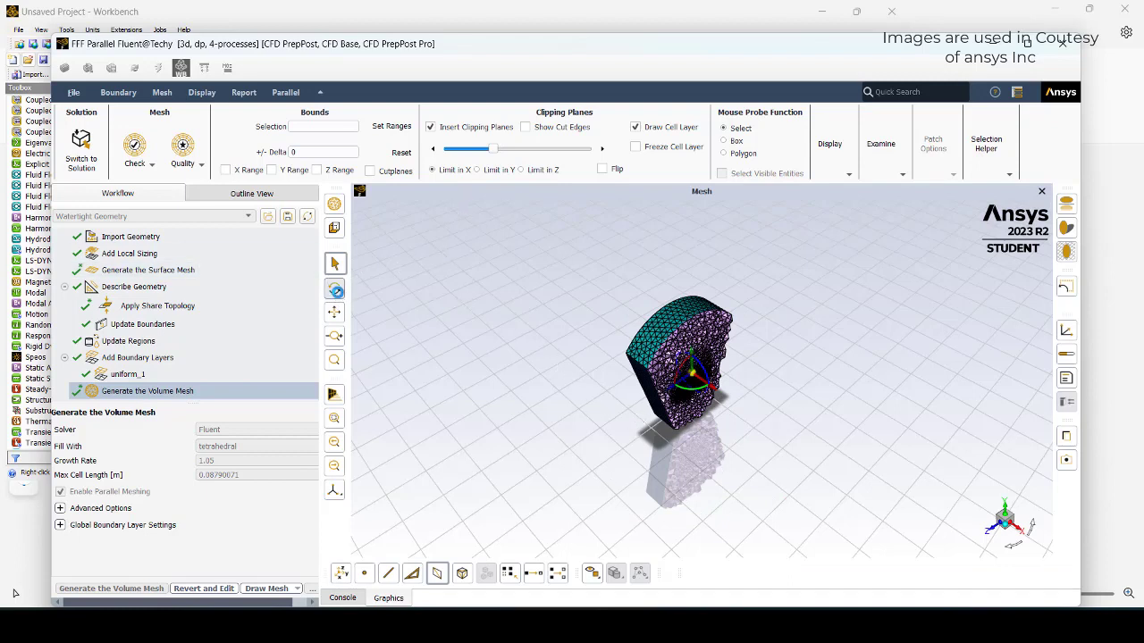
pyautogui.click(335, 288)
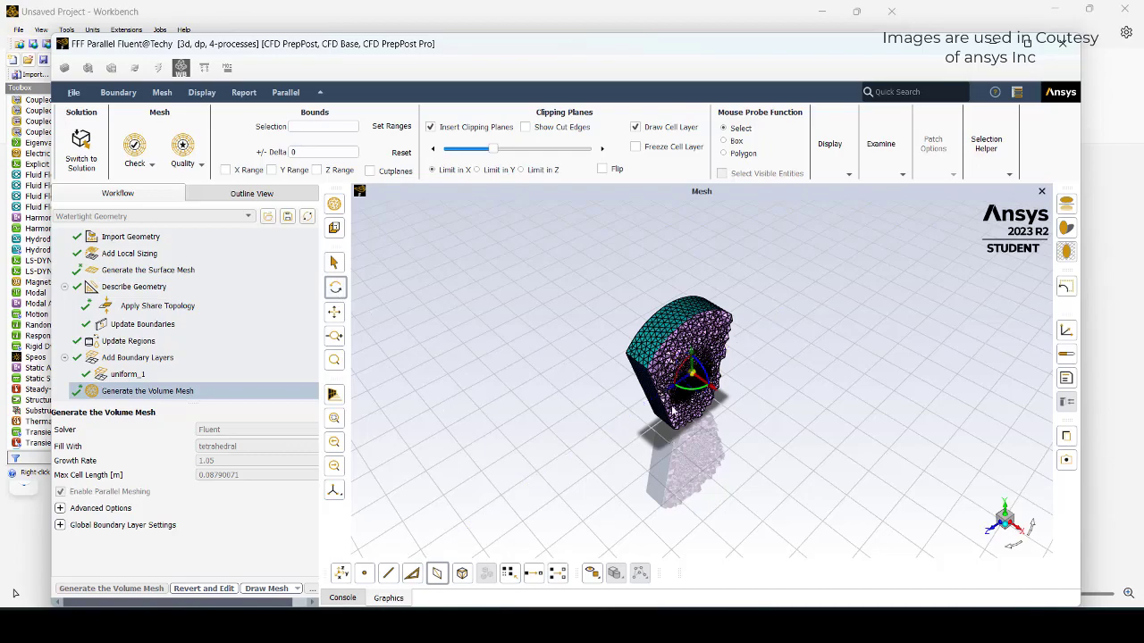
pyautogui.scroll(10, 673, 409)
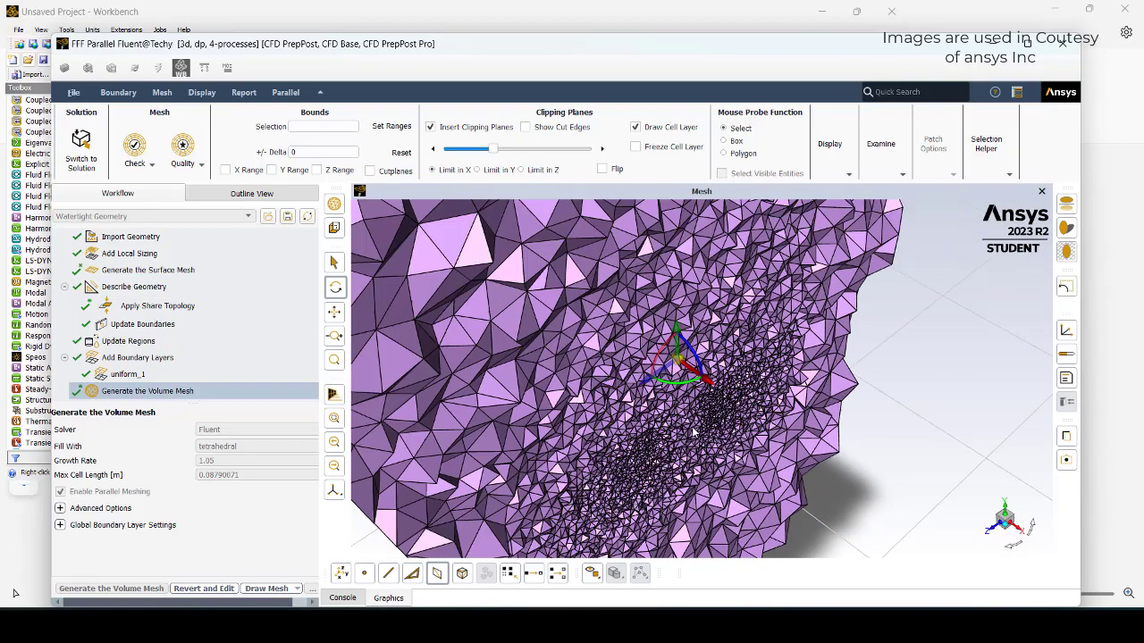
pyautogui.scroll(-5, 693, 432)
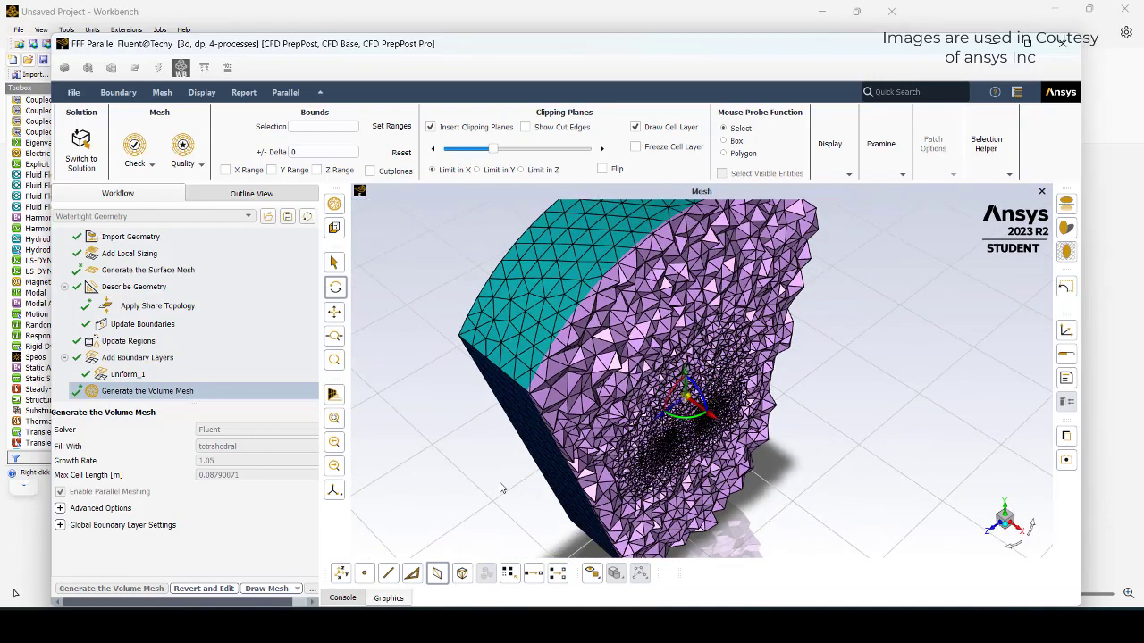
pyautogui.moveTo(846, 473); pyautogui.dragTo(746, 376)
pyautogui.scroll(7, 614, 341)
pyautogui.moveTo(614, 341); pyautogui.dragTo(598, 369)
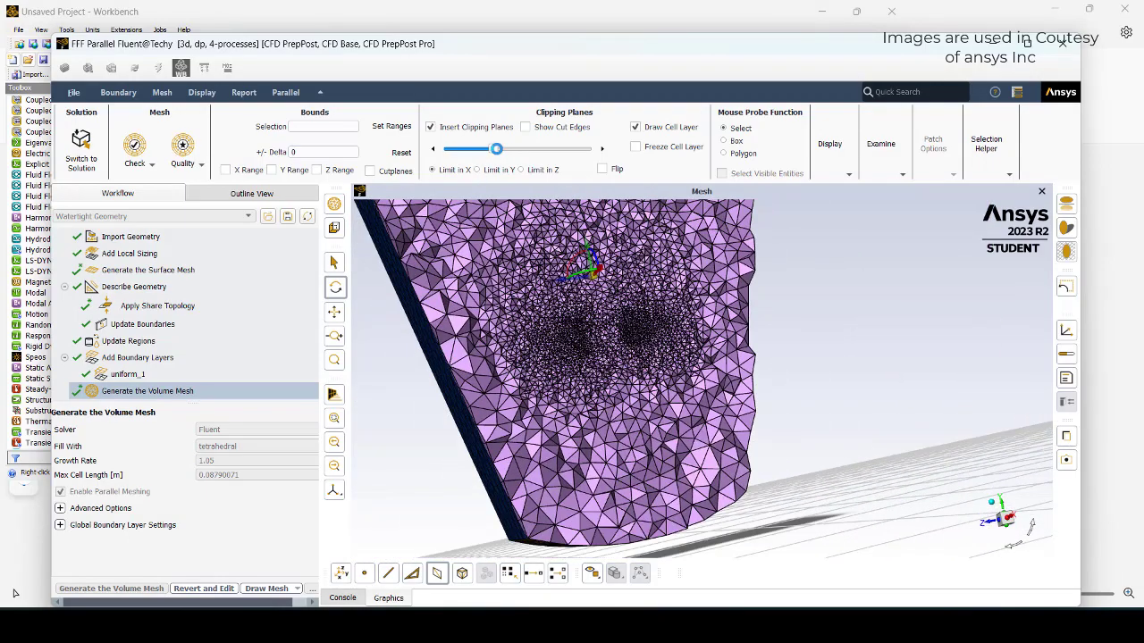
# Move the X clipping plane to the middle of the domain and examine the boundary layers around the missile nose.
pyautogui.moveTo(493, 150); pyautogui.dragTo(520, 148)
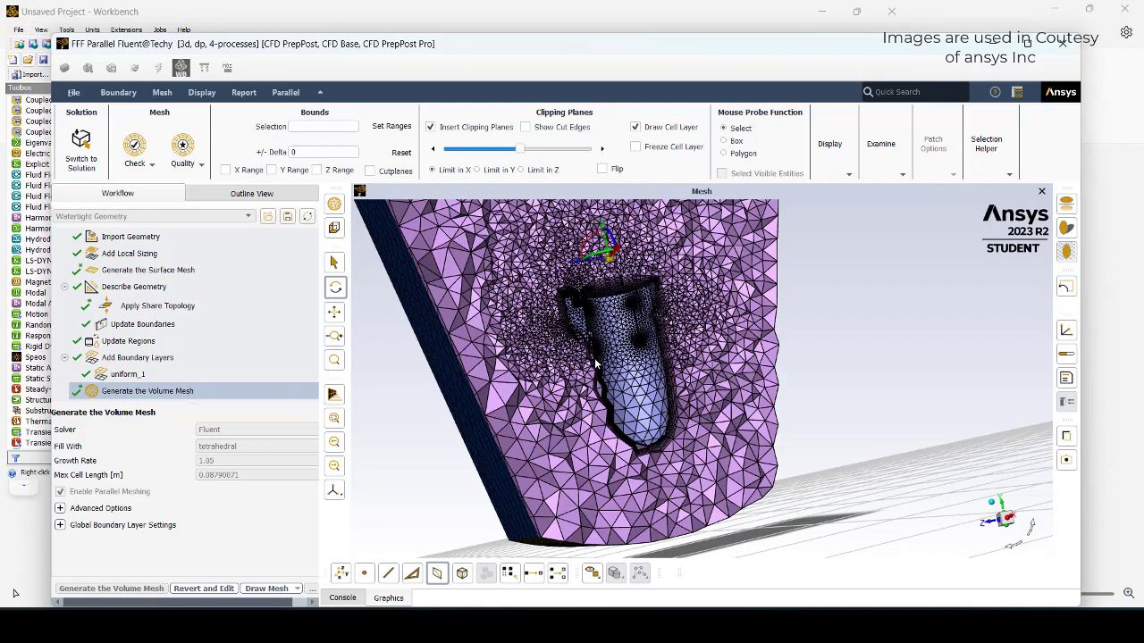
pyautogui.scroll(3, 596, 362)
pyautogui.scroll(-6, 583, 367)
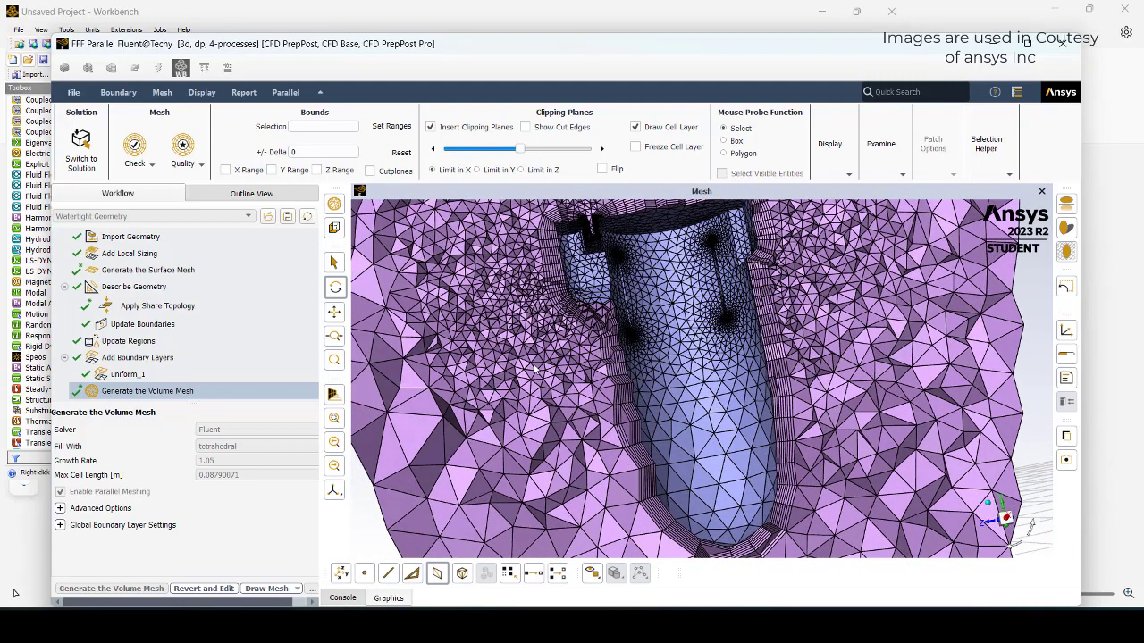
pyautogui.scroll(-2, 542, 365)
pyautogui.moveTo(580, 409); pyautogui.dragTo(593, 445)
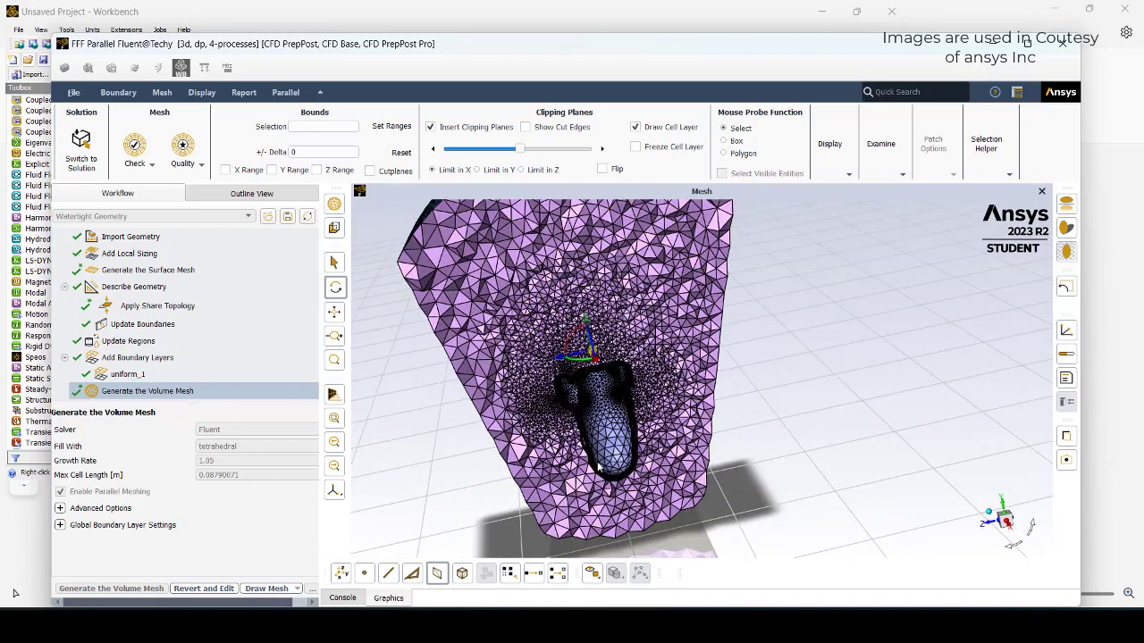
pyautogui.scroll(-3, 593, 445)
# Switch the mesh to solution mode and enable gravity with a Z acceleration of -9.81 m/s².
pyautogui.click(92, 163)
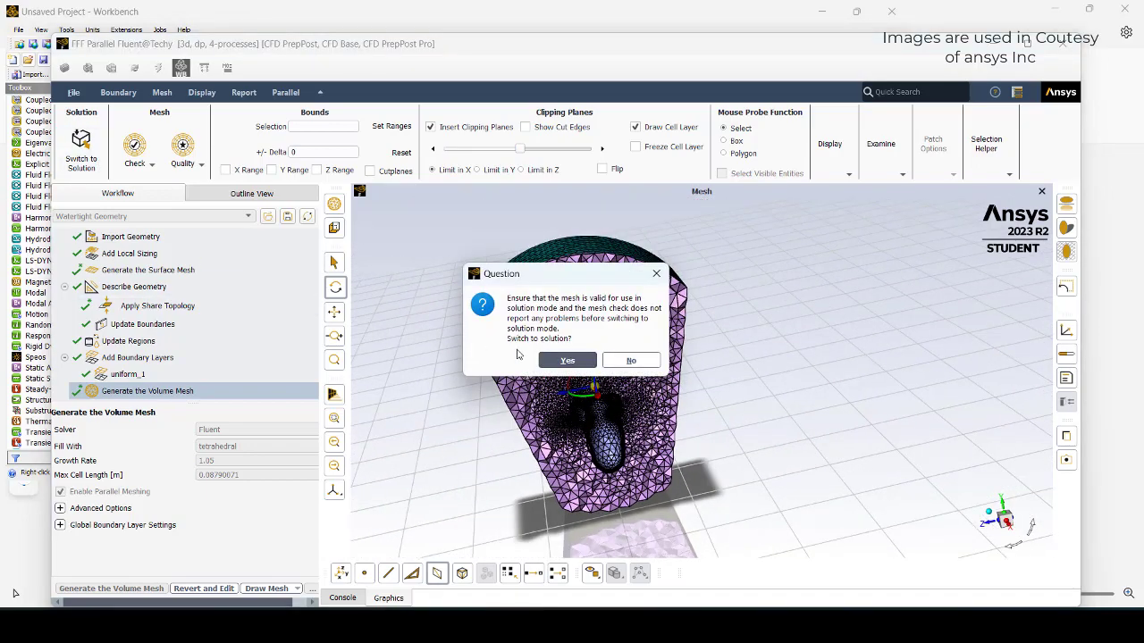
pyautogui.click(564, 360)
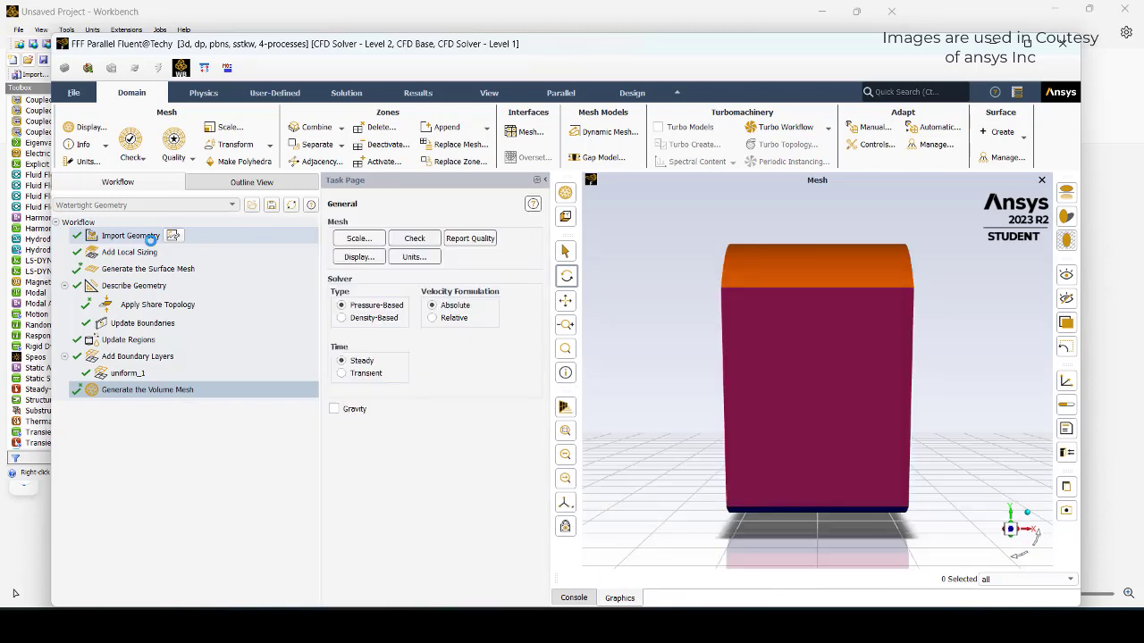
pyautogui.click(354, 410)
pyautogui.moveTo(828, 452); pyautogui.dragTo(622, 362)
pyautogui.moveTo(447, 475); pyautogui.dragTo(304, 478)
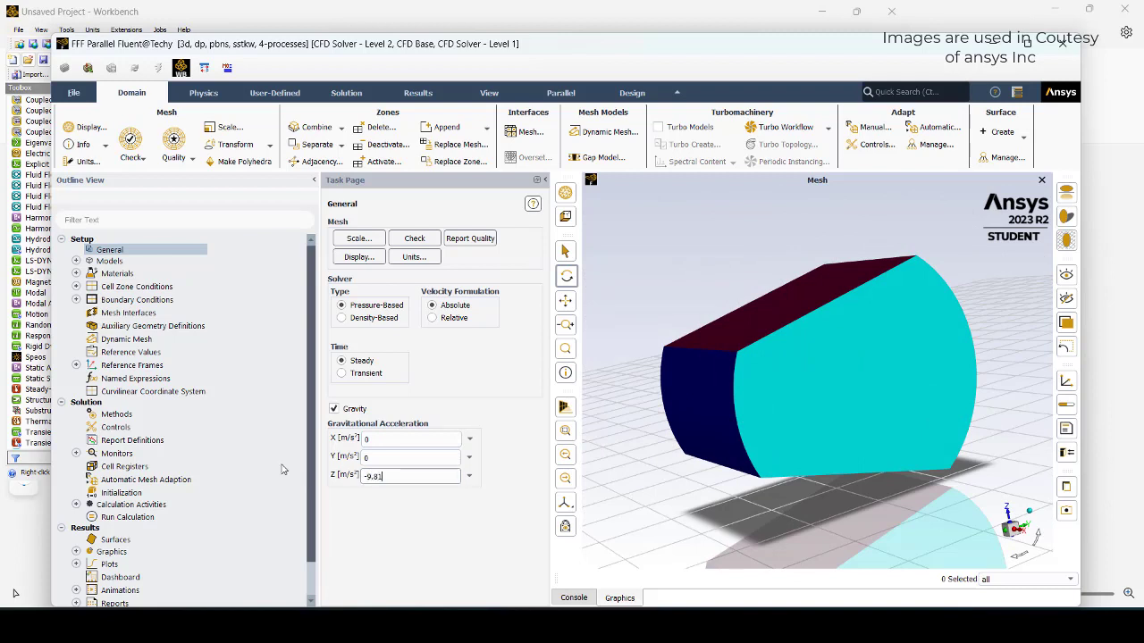
# Enable the energy equation and set the viscous model to realizable k-epsilon with standard wall functions.
pyautogui.click(77, 261)
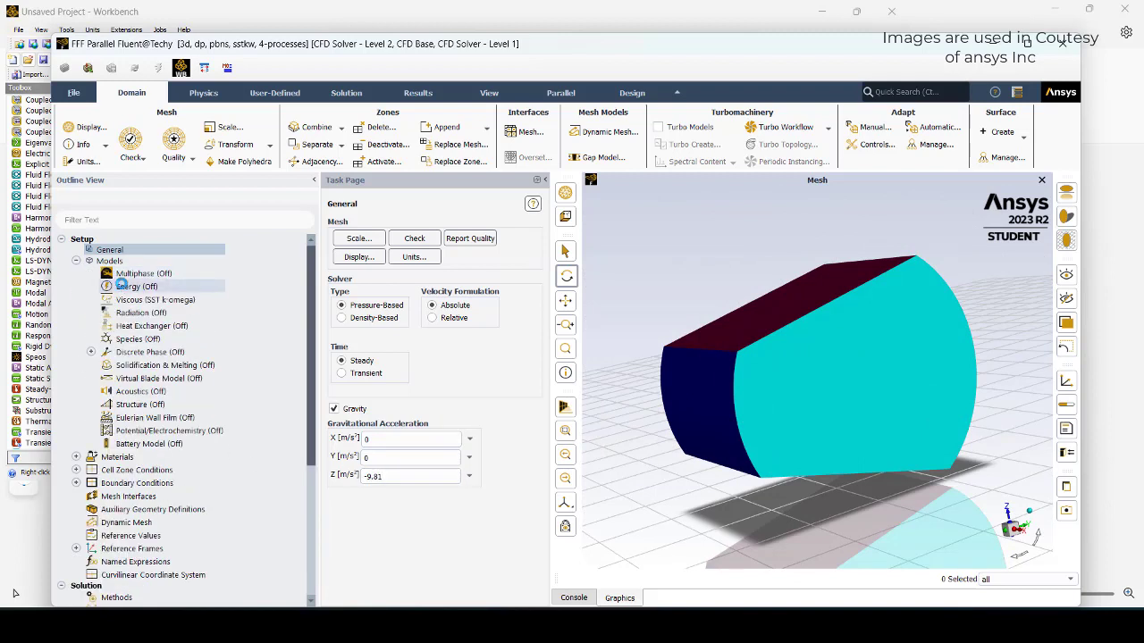
pyautogui.doubleClick(121, 284)
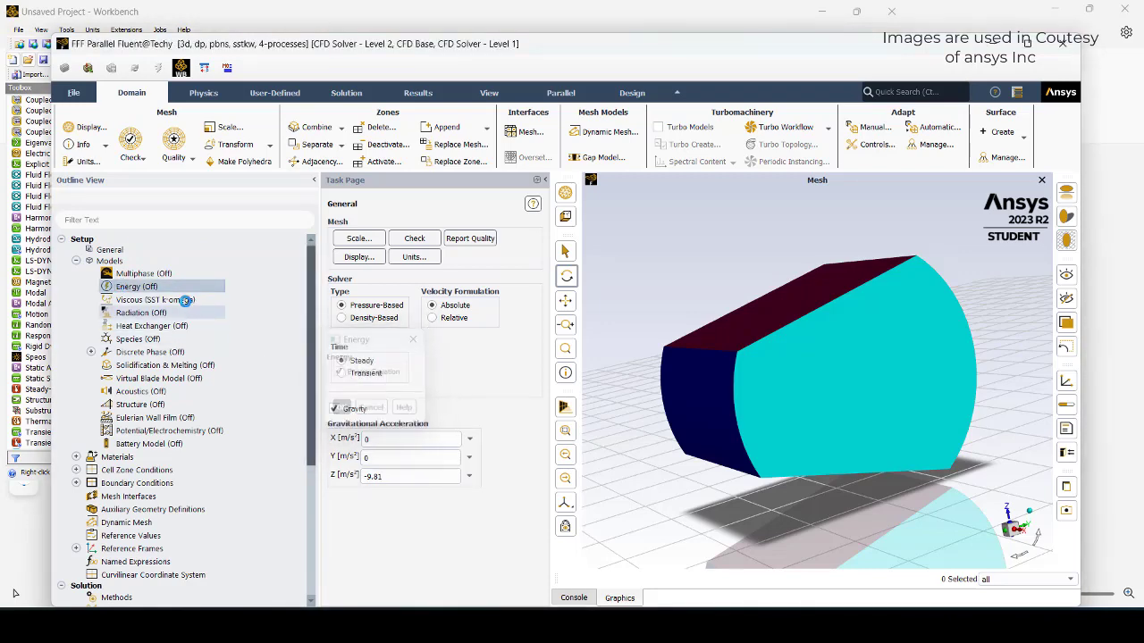
pyautogui.doubleClick(186, 302)
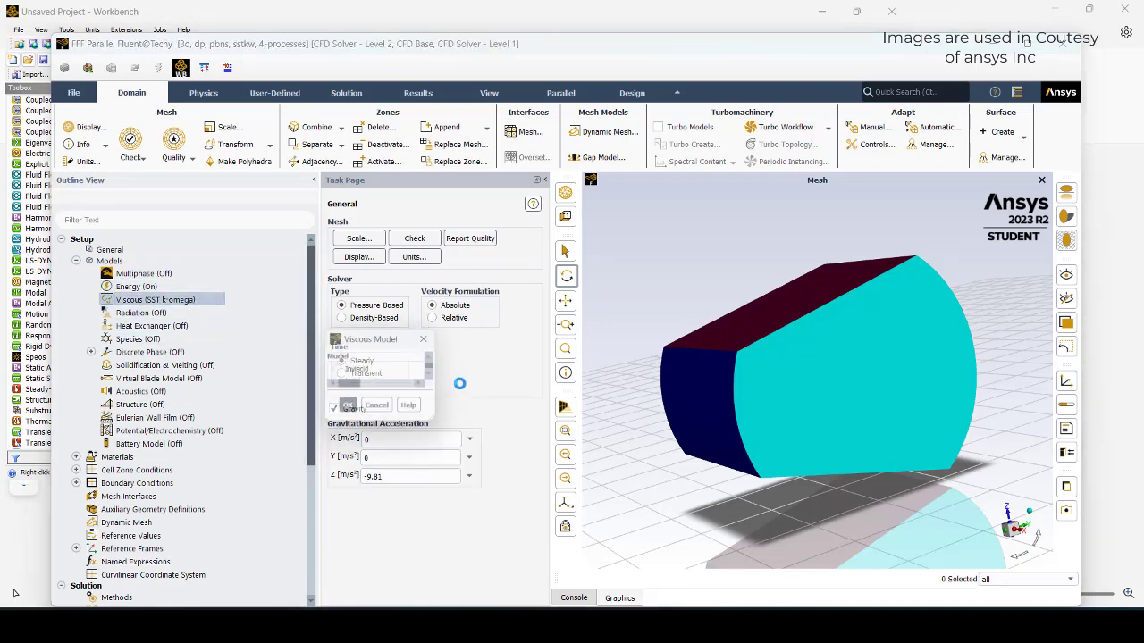
pyautogui.click(429, 143)
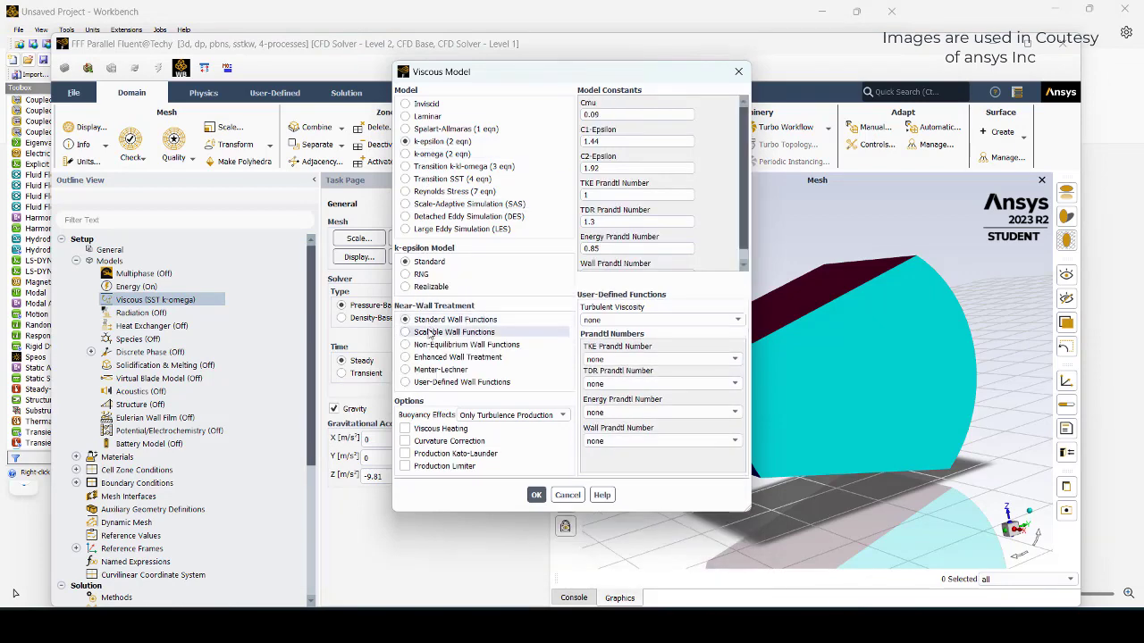
pyautogui.click(425, 287)
pyautogui.click(536, 484)
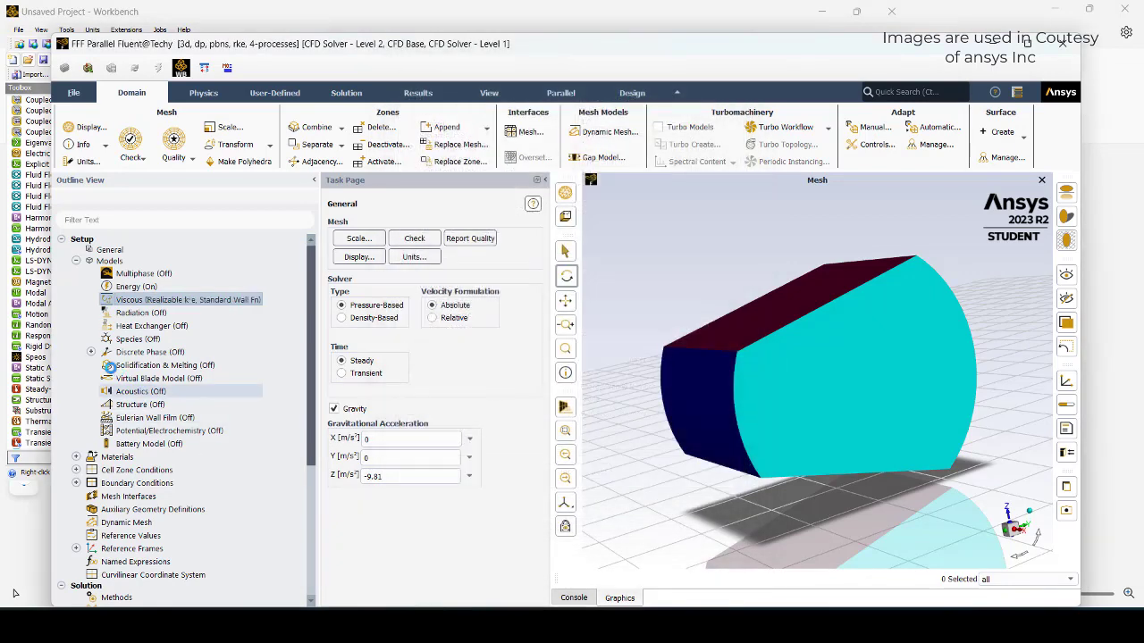
# Set the inlet zone as a velocity-inlet boundary and open its settings.
pyautogui.click(76, 470)
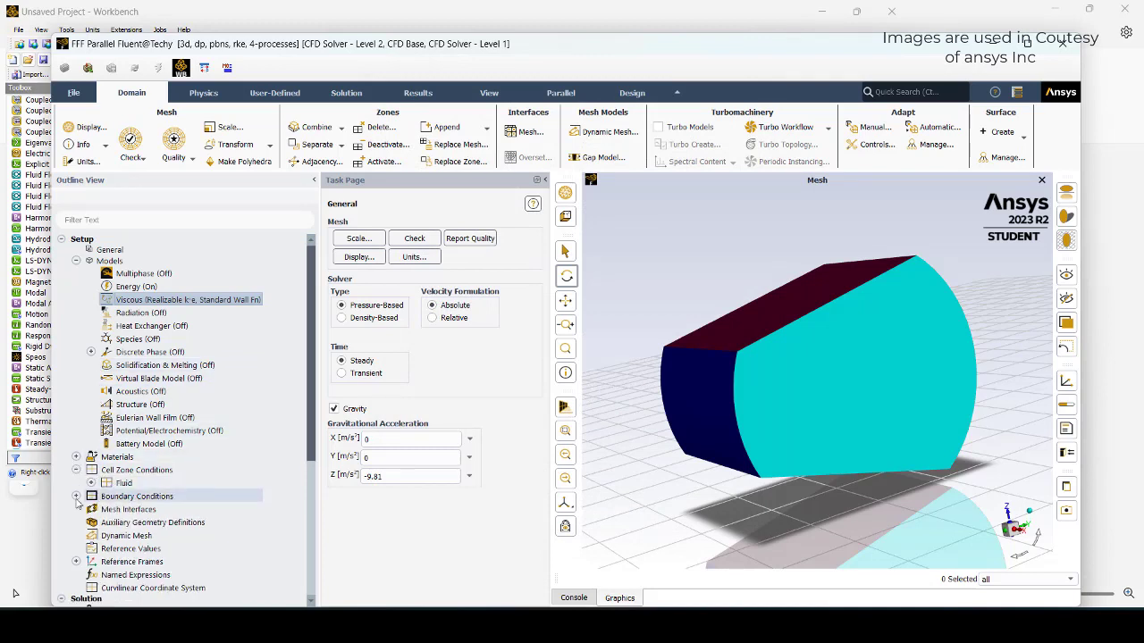
pyautogui.click(76, 496)
pyautogui.doubleClick(134, 498)
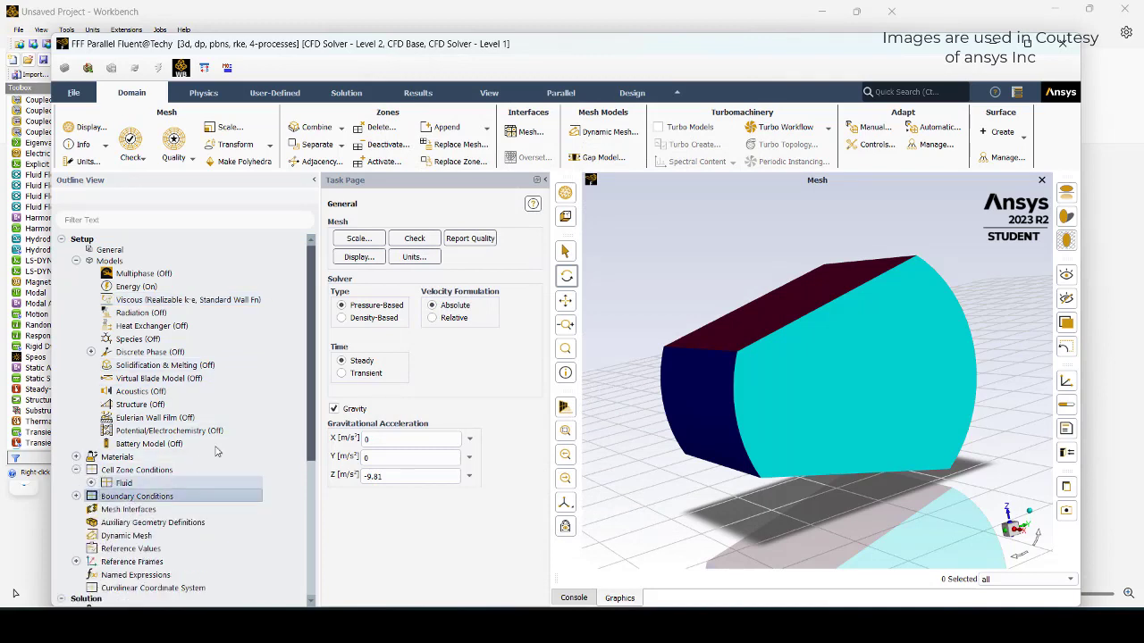
pyautogui.click(378, 255)
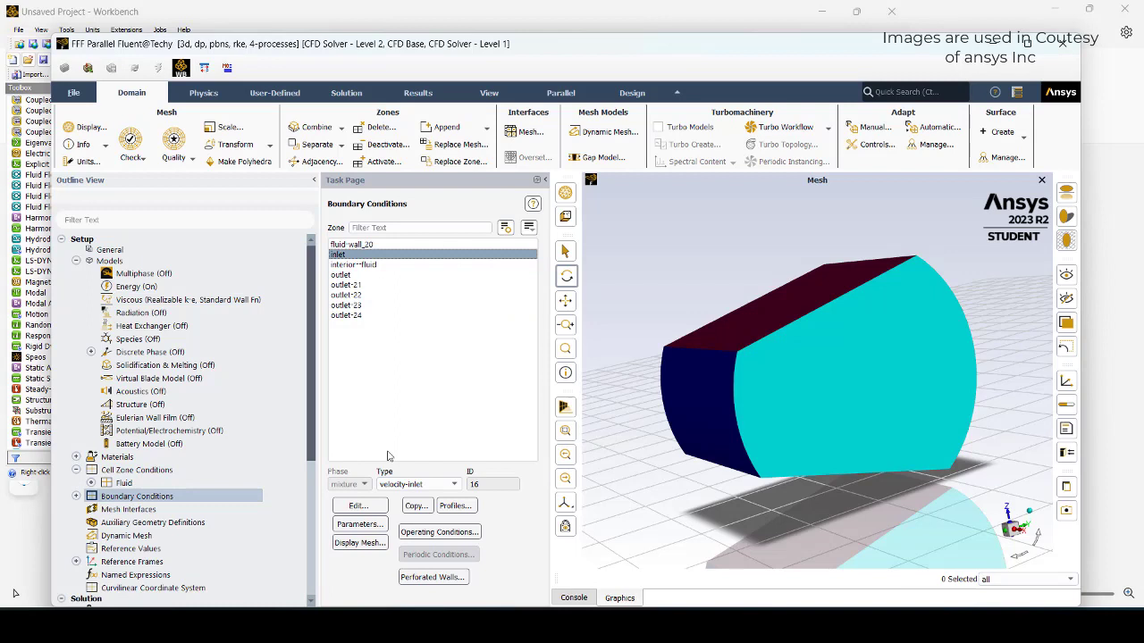
pyautogui.click(422, 484)
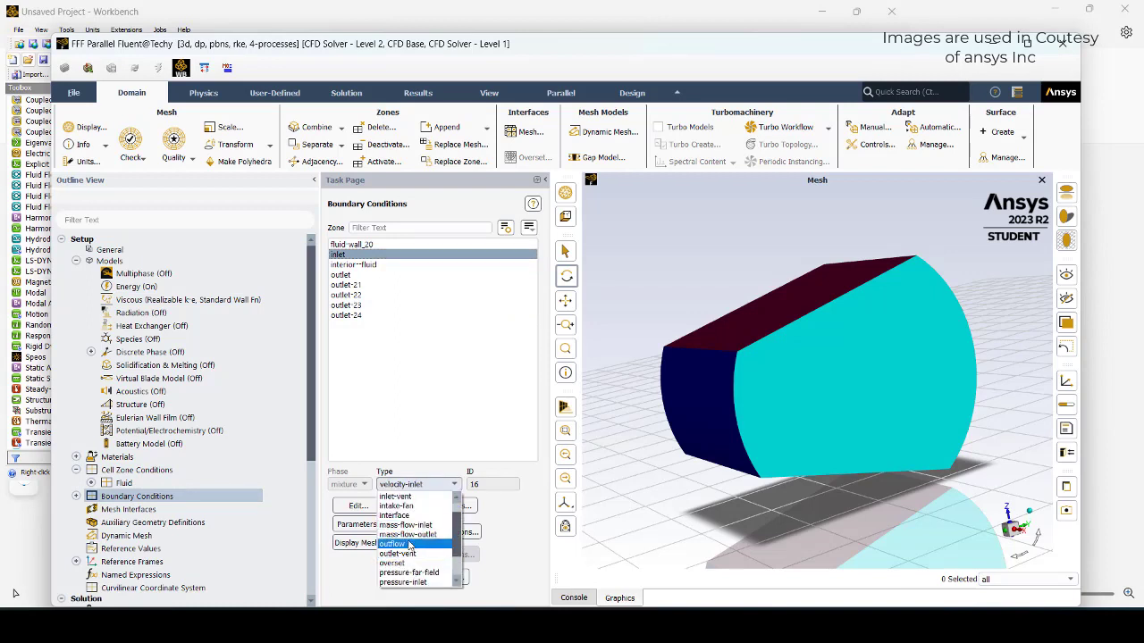
pyautogui.scroll(-2, 409, 555)
pyautogui.click(402, 573)
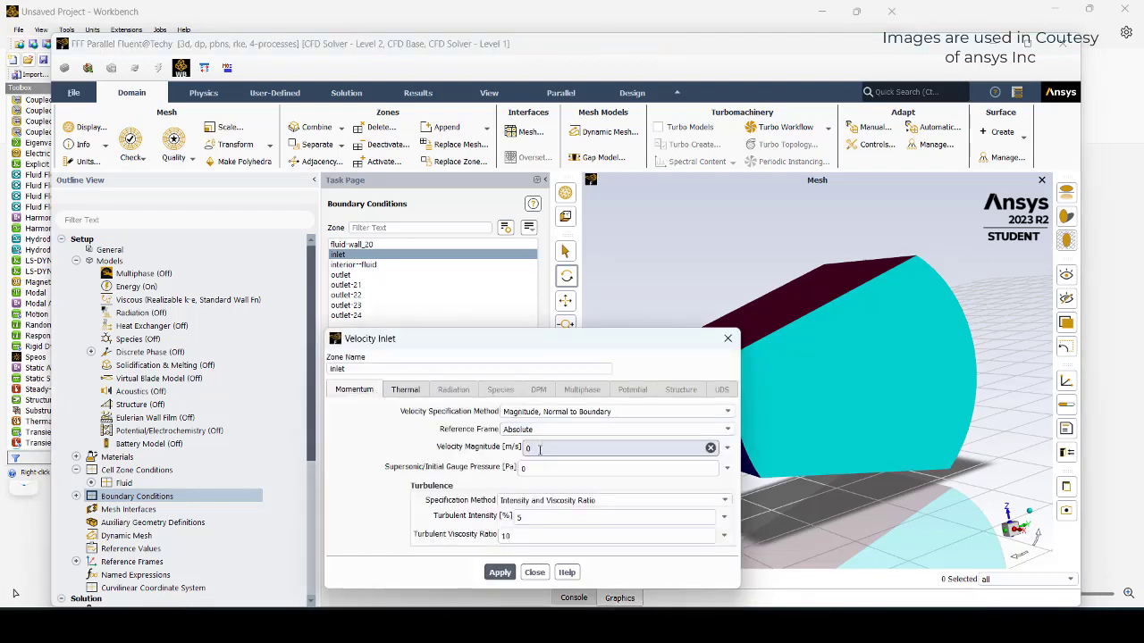
# Set the inlet's thermal condition to a temperature of 260 K.
pyautogui.doubleClick(712, 447)
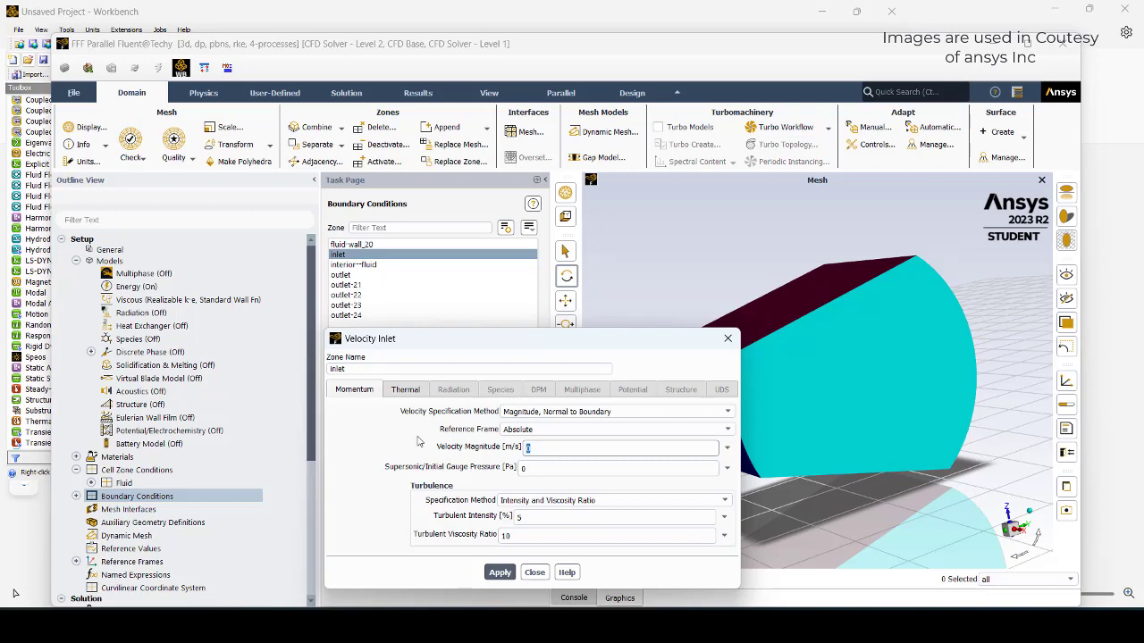
pyautogui.click(406, 390)
pyautogui.moveTo(100, 433); pyautogui.dragTo(39, 443)
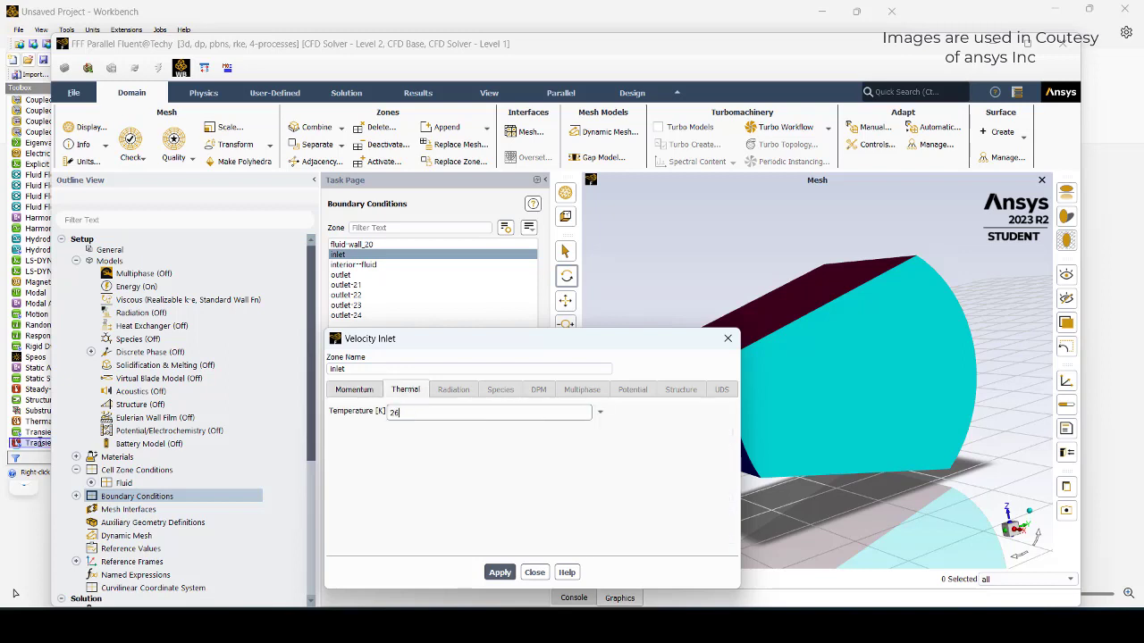
pyautogui.click(501, 574)
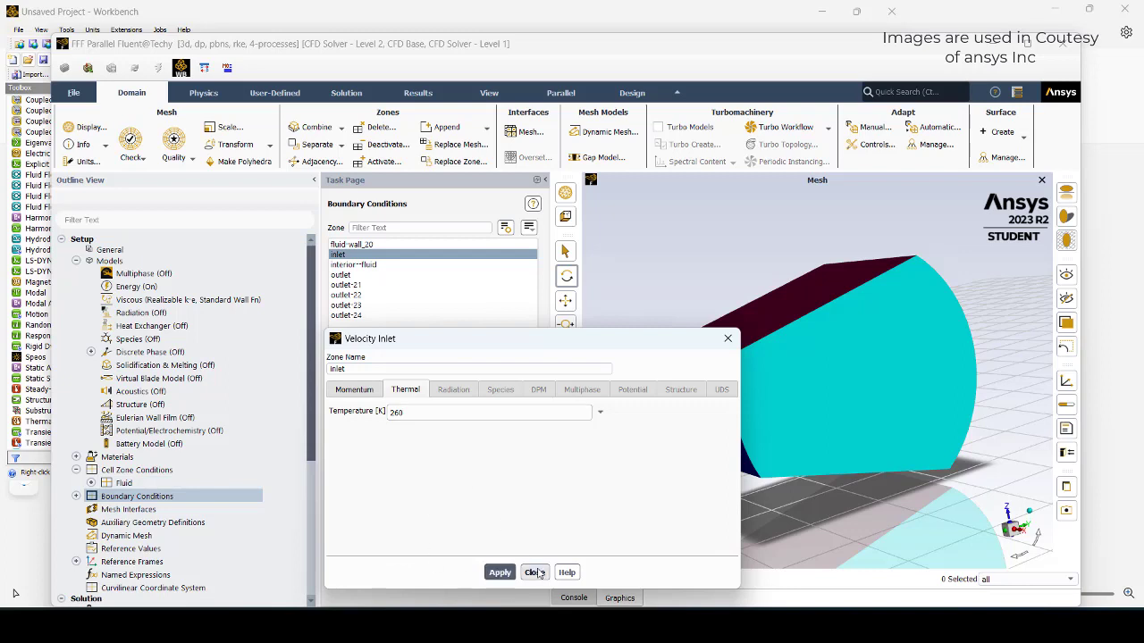
pyautogui.click(537, 573)
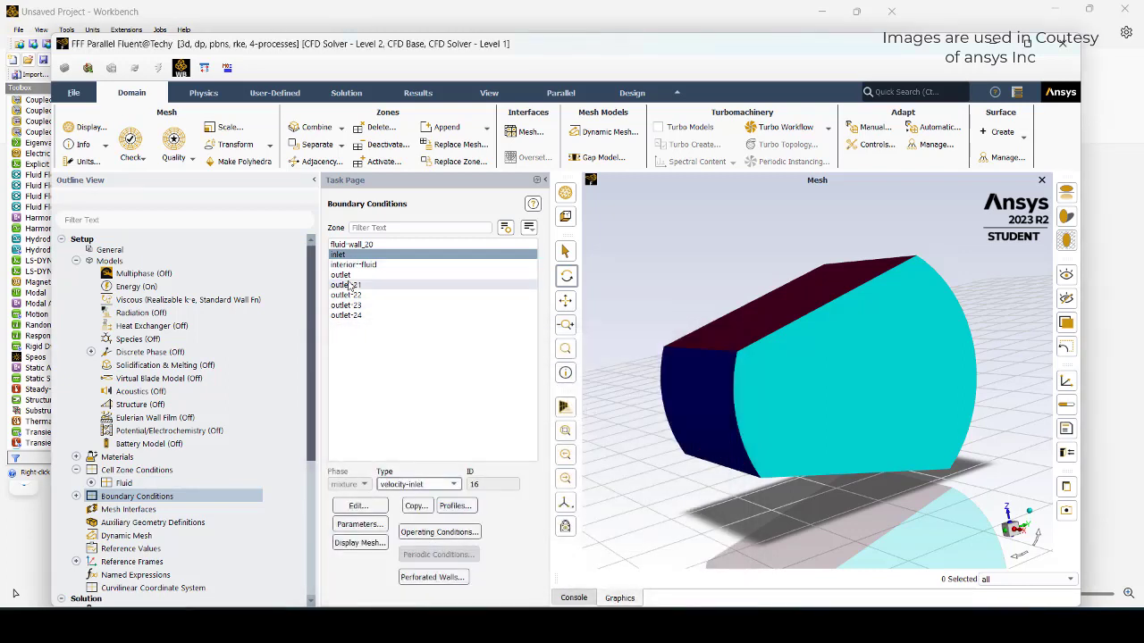
# Try the pressure-far-field type for the outlet zone and review its coordinate system options.
pyautogui.click(348, 277)
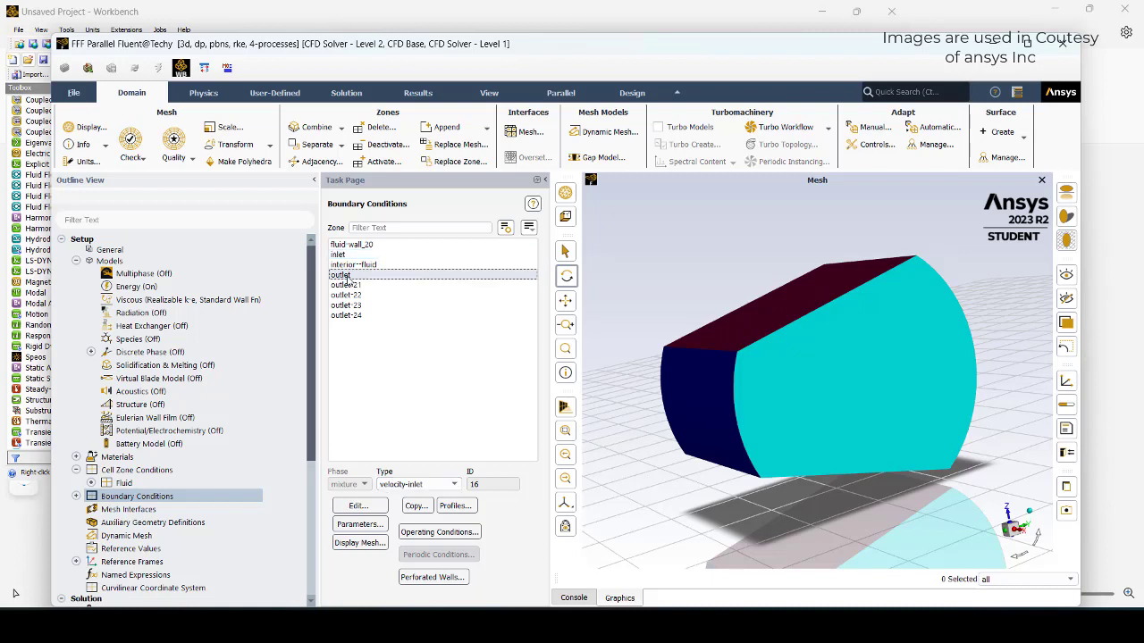
pyautogui.click(427, 483)
pyautogui.click(409, 535)
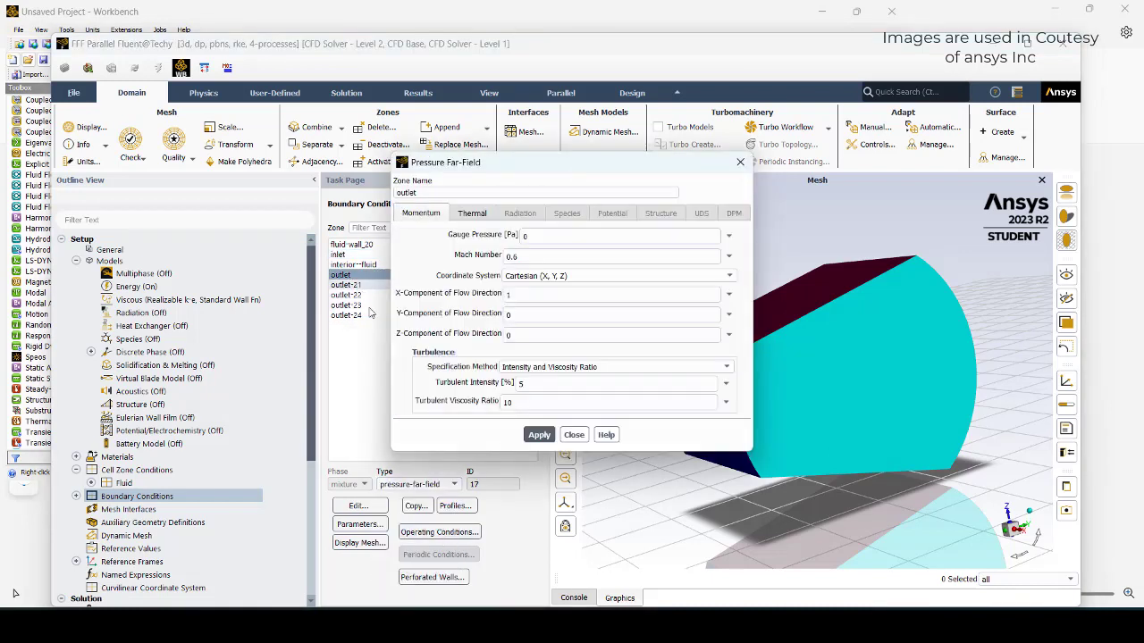
pyautogui.click(553, 277)
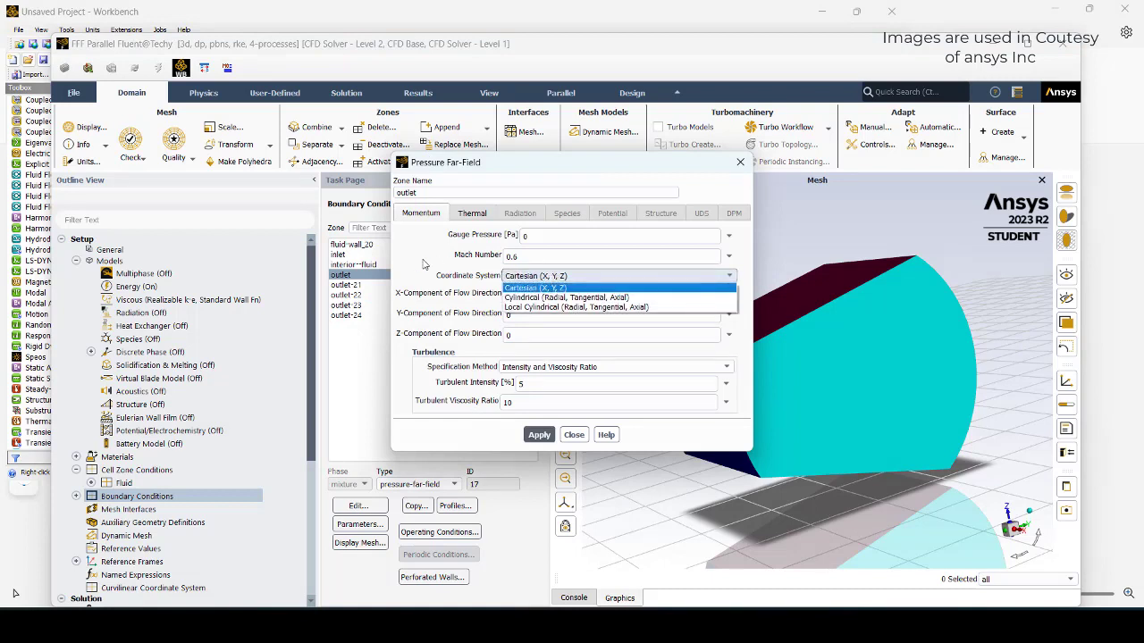
pyautogui.click(425, 265)
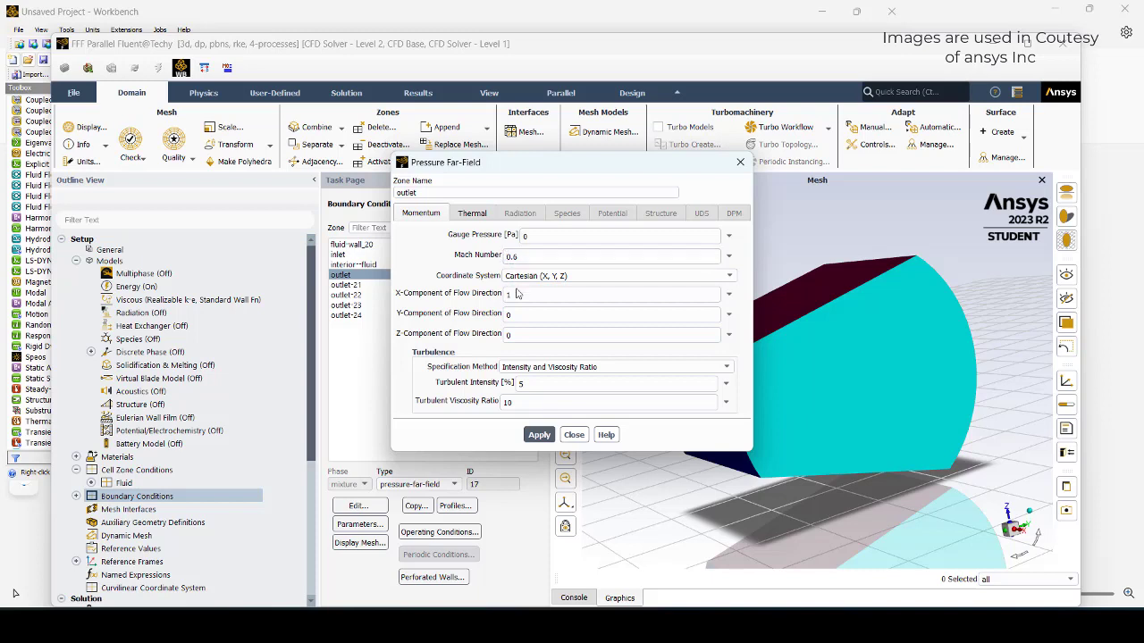
pyautogui.click(741, 161)
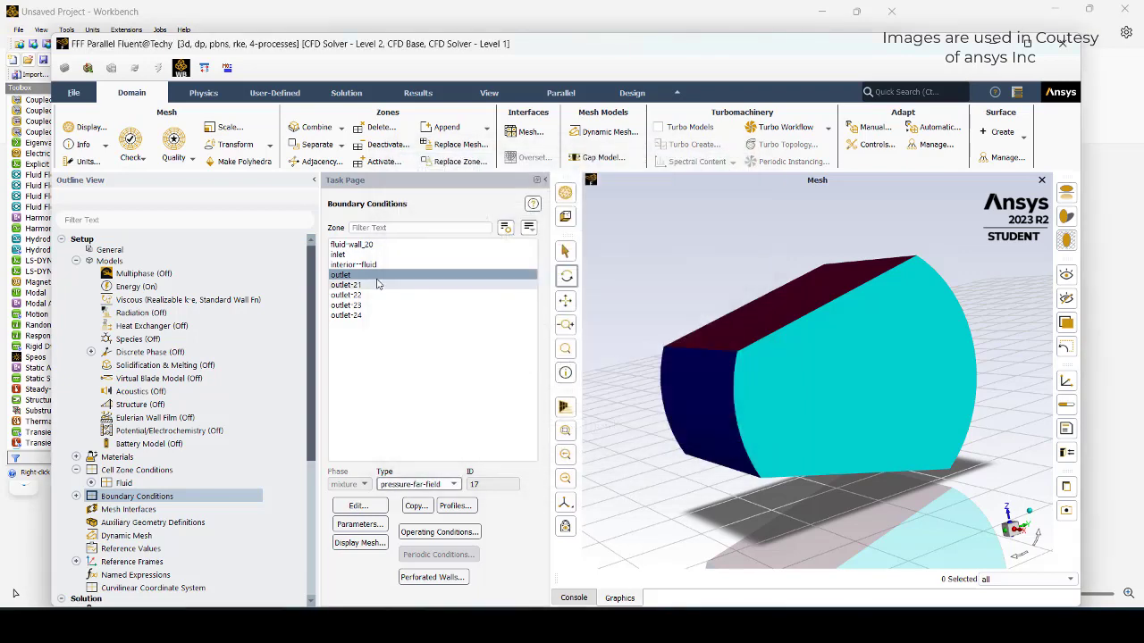
# Change the outlet zone to a pressure-outlet with a backflow total temperature of 260 K.
pyautogui.click(435, 484)
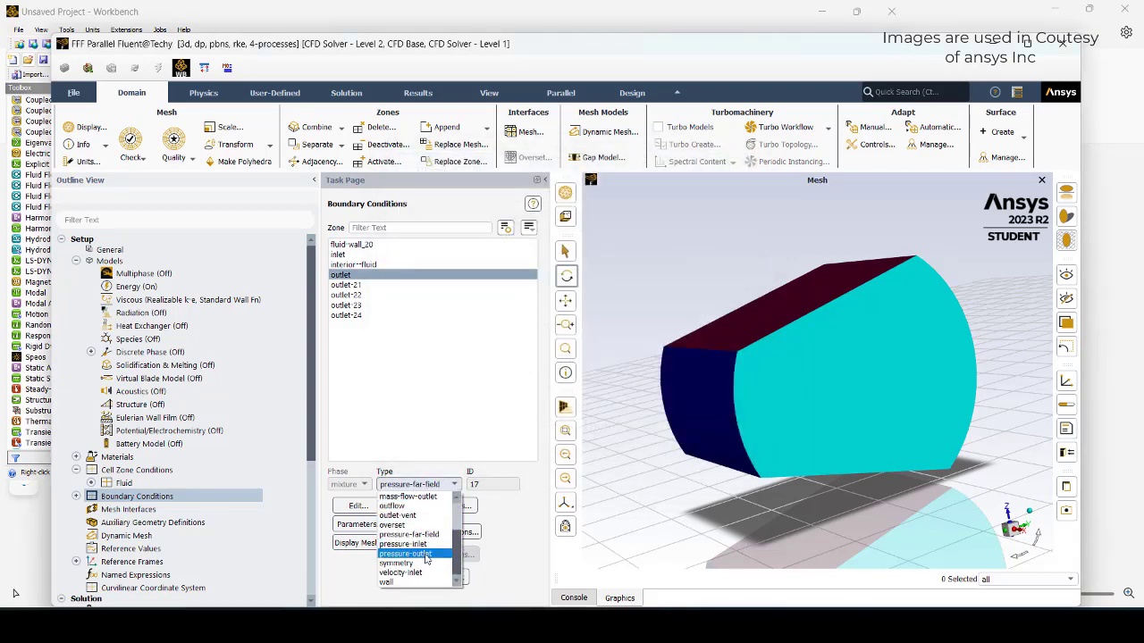
pyautogui.click(412, 552)
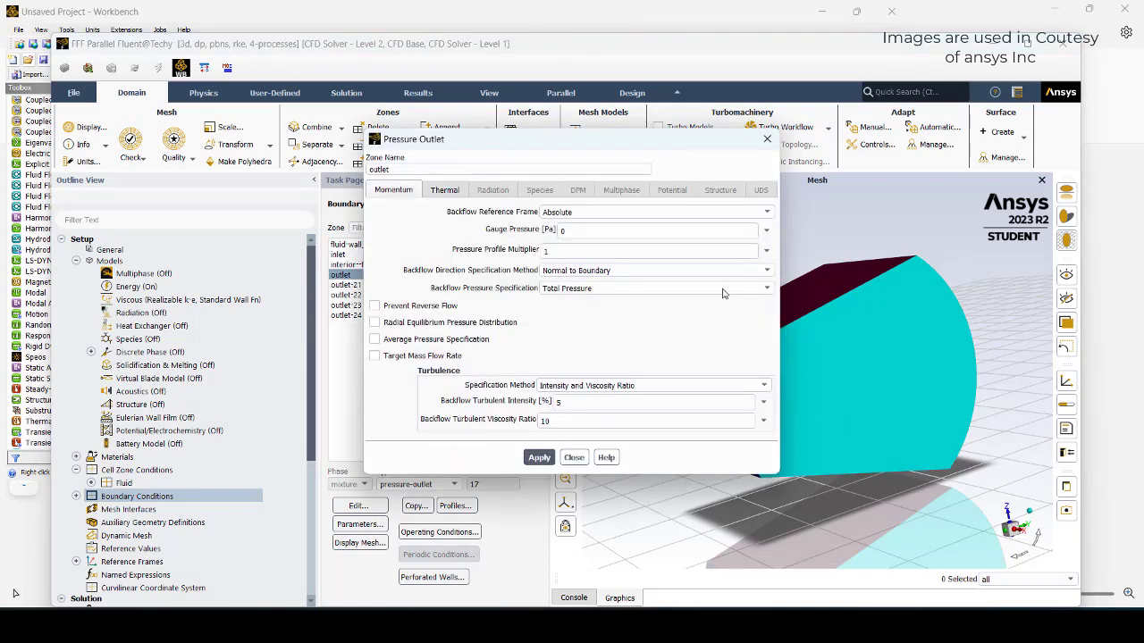
pyautogui.click(540, 458)
pyautogui.click(444, 190)
pyautogui.click(493, 213)
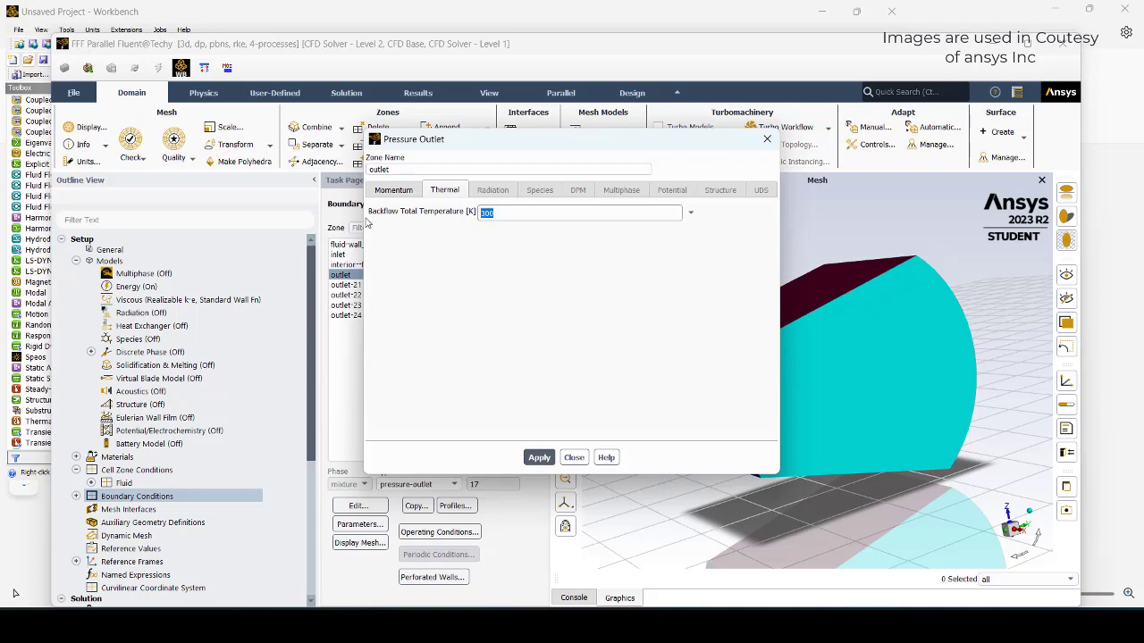
pyautogui.press('BackSpace')
pyautogui.press('BackSpace')
pyautogui.press('BackSpace')
pyautogui.write('260')
pyautogui.click(540, 457)
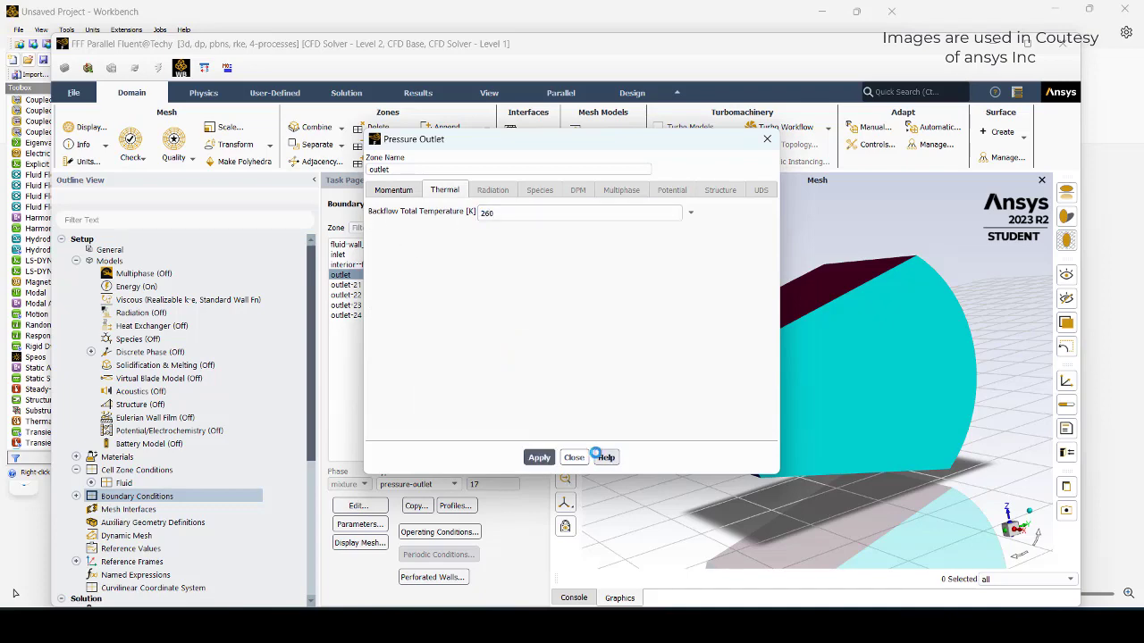
pyautogui.click(572, 458)
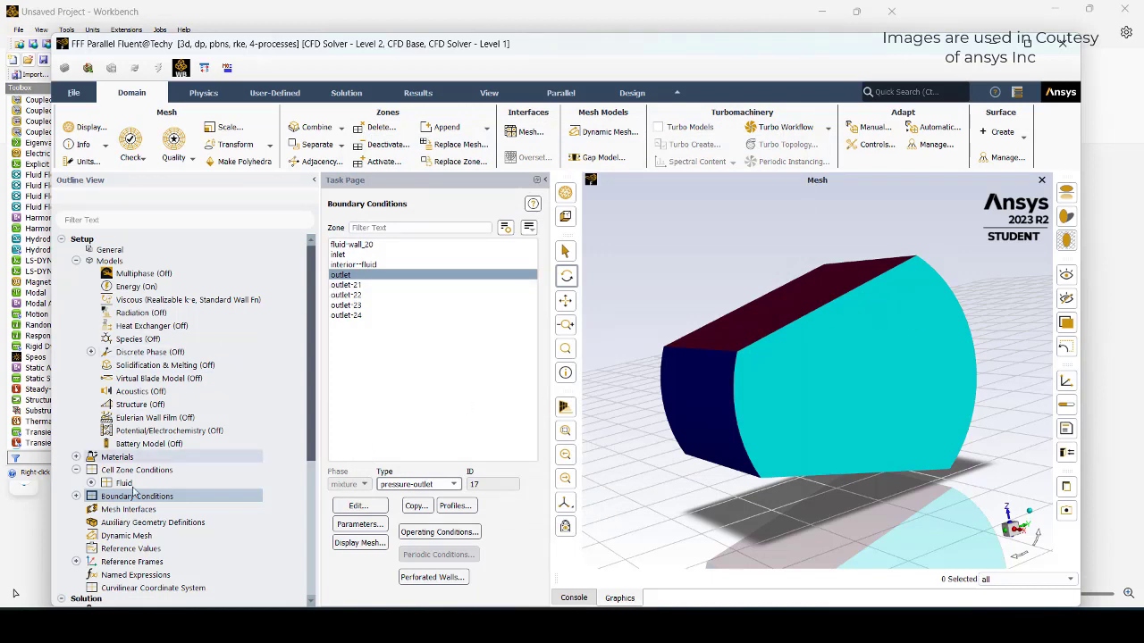
# Copy the outlet's boundary conditions to outlet-21, outlet-22, outlet-23 and outlet-24, and check the thermal setting of outlet-22.
pyautogui.click(77, 496)
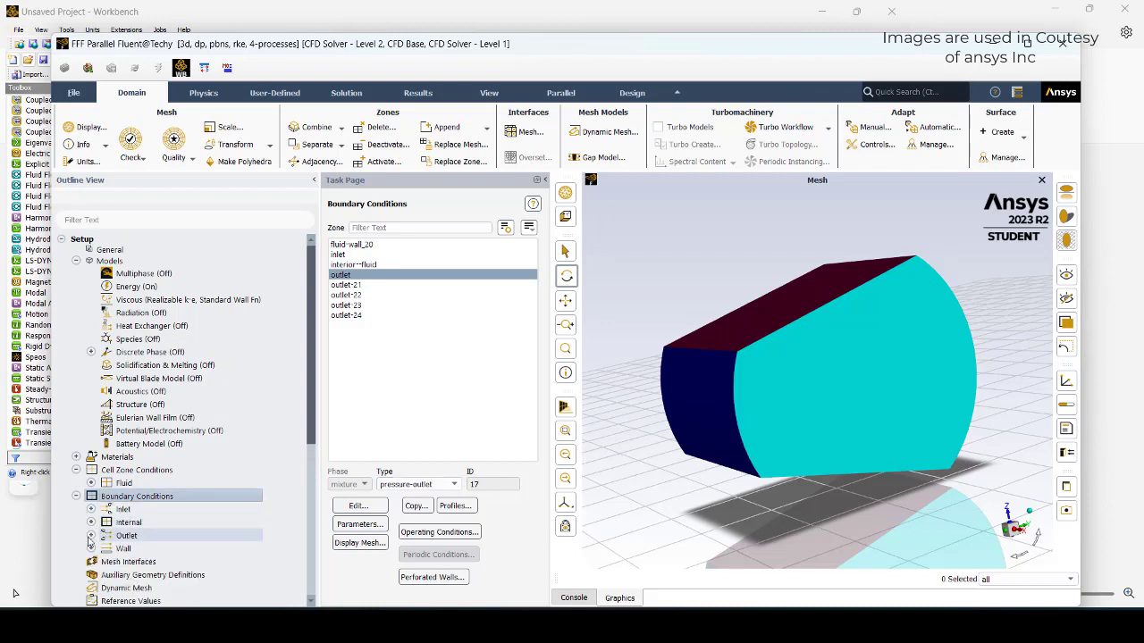
pyautogui.click(91, 535)
pyautogui.rightClick(139, 549)
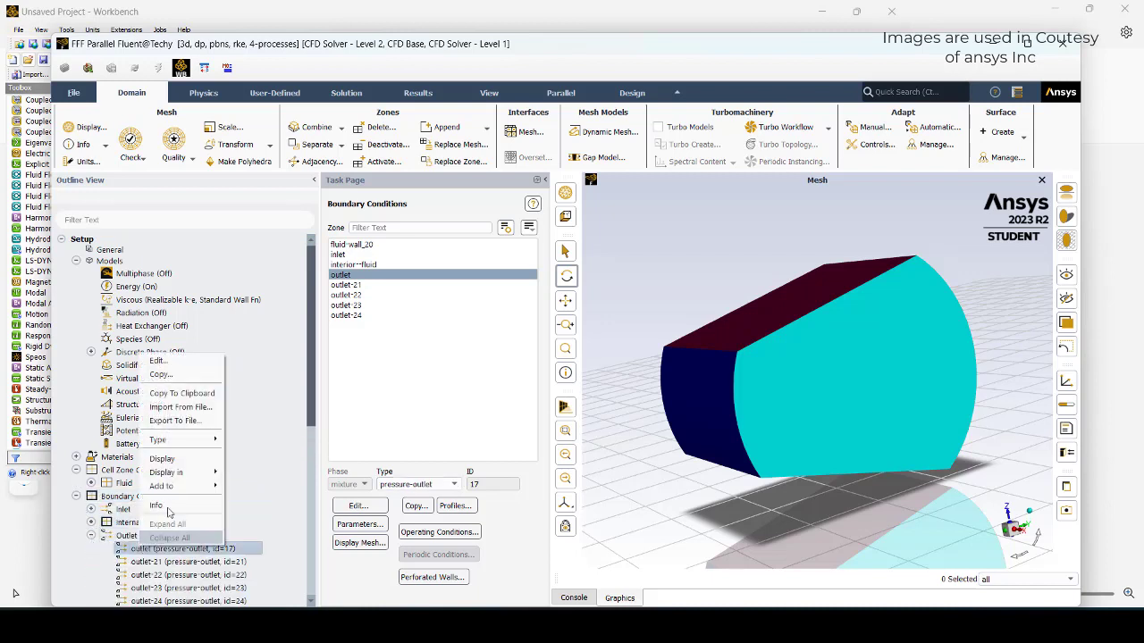
pyautogui.click(160, 374)
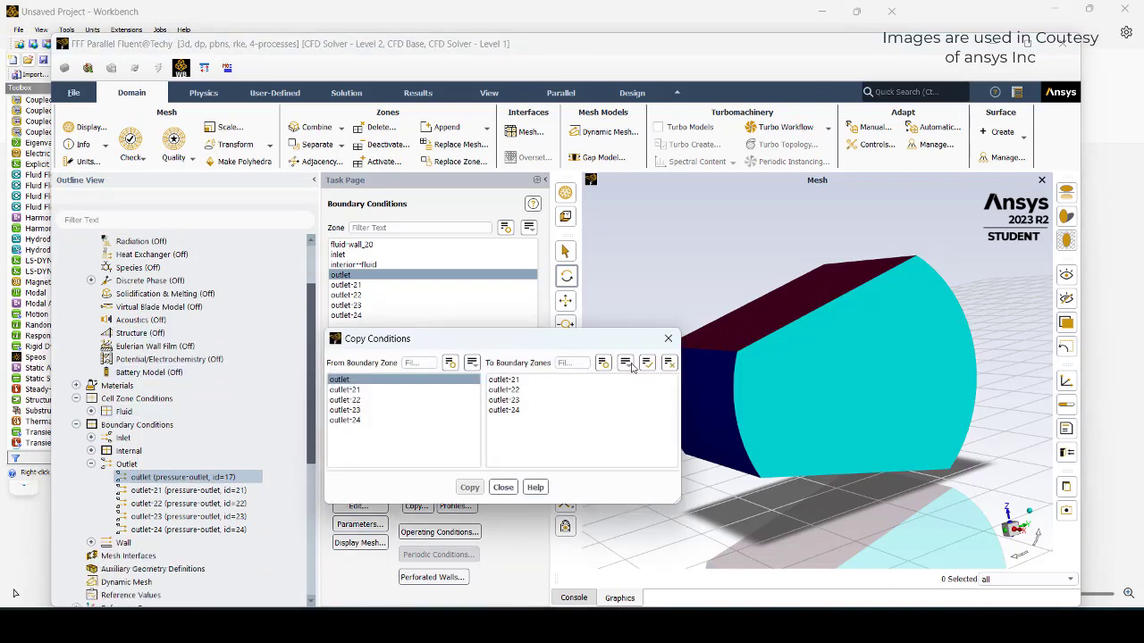
pyautogui.click(647, 362)
pyautogui.click(470, 487)
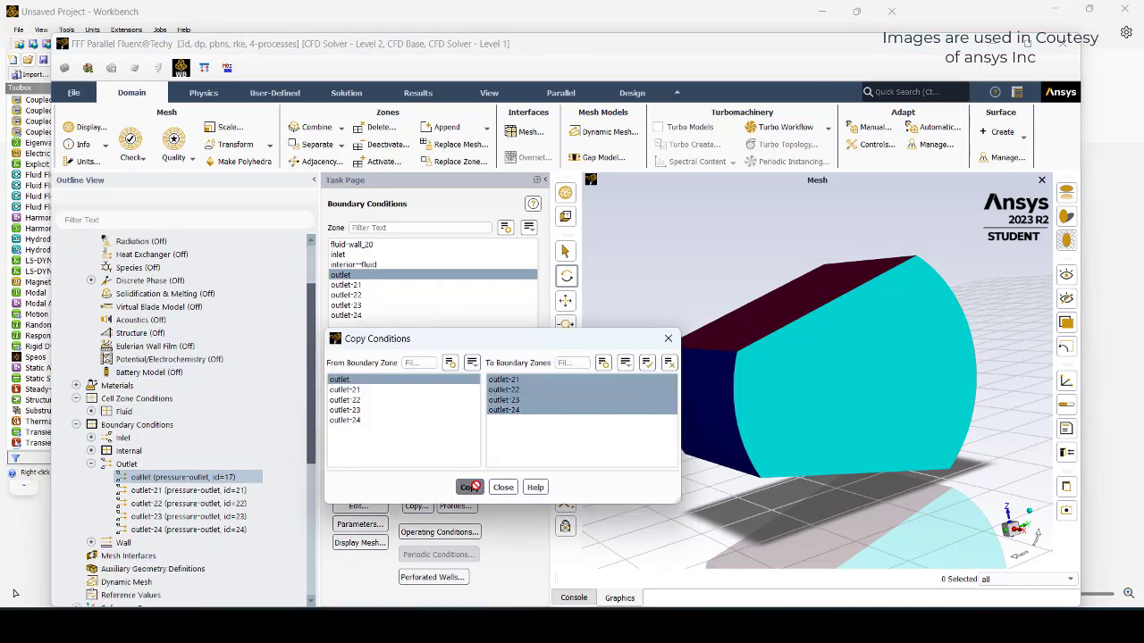
pyautogui.click(590, 345)
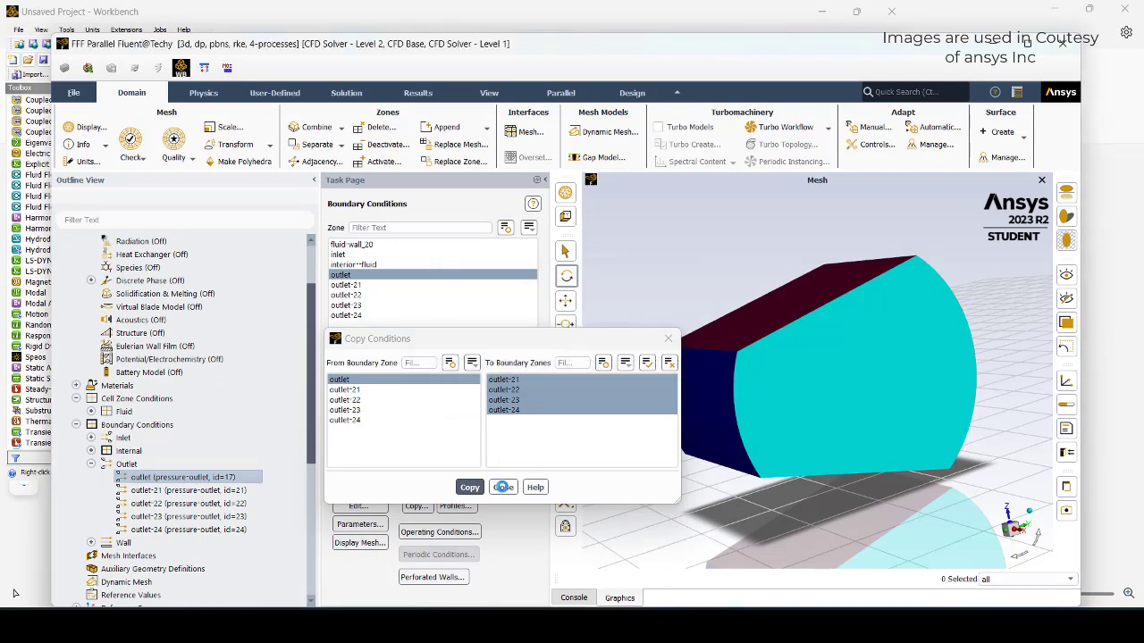
pyautogui.click(503, 487)
pyautogui.click(372, 296)
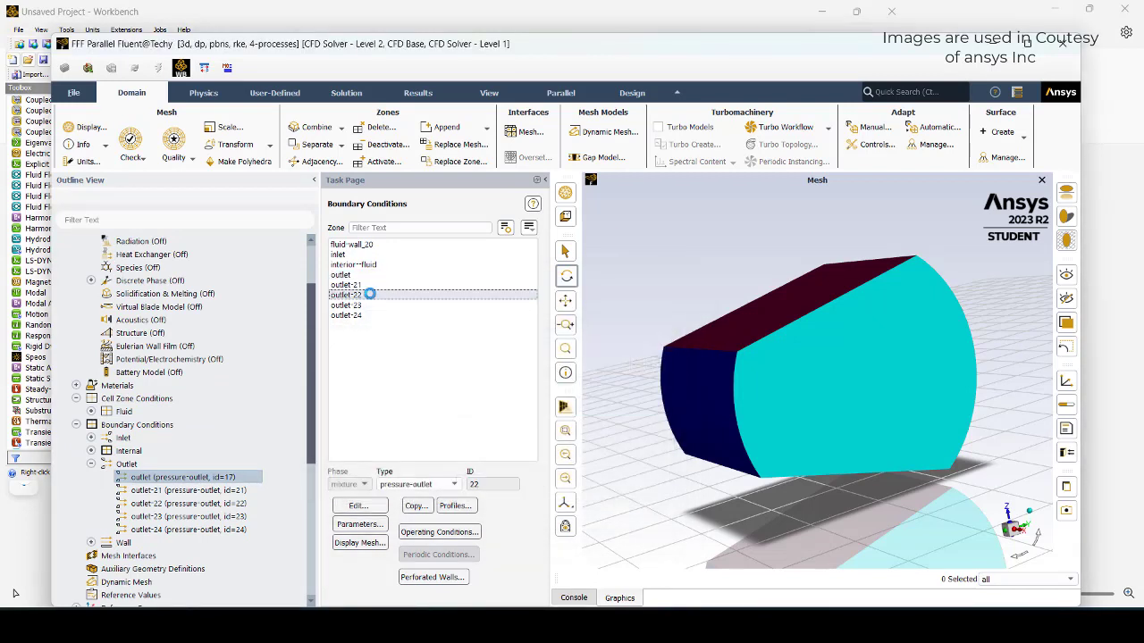
pyautogui.click(445, 191)
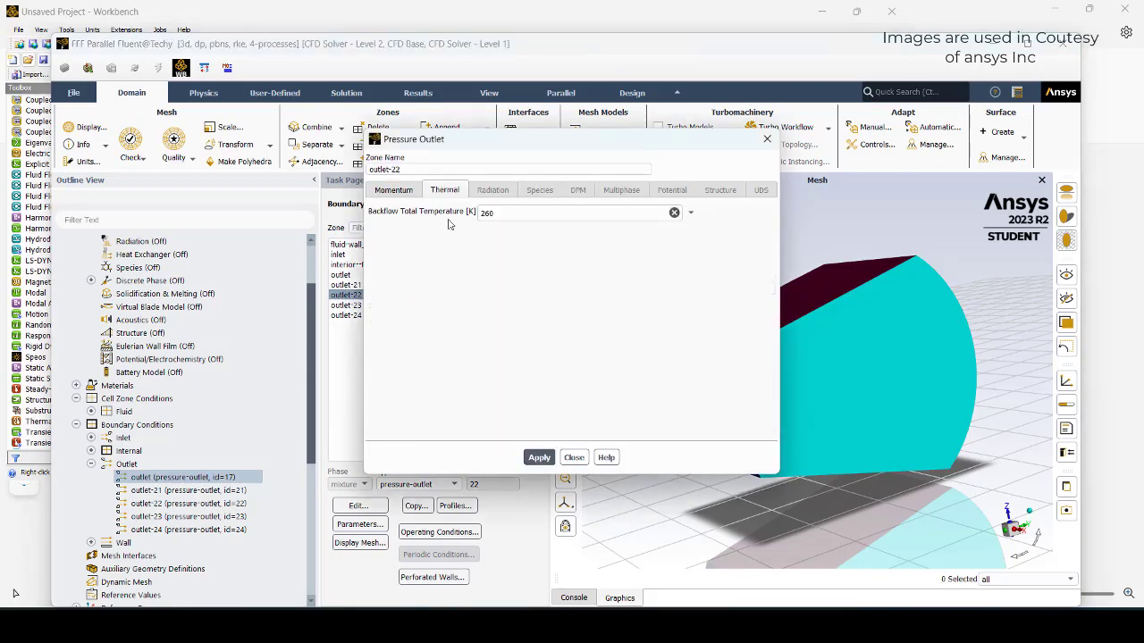
pyautogui.click(767, 139)
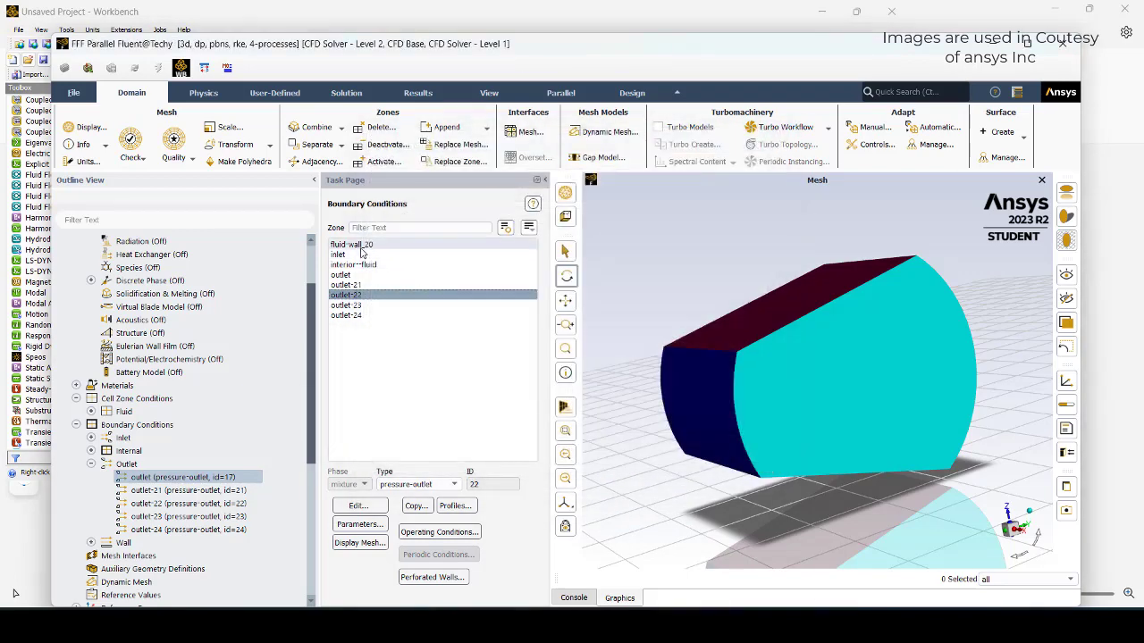
# Give the fluid-wall_20 wall a fixed temperature thermal condition of 278 K.
pyautogui.click(360, 246)
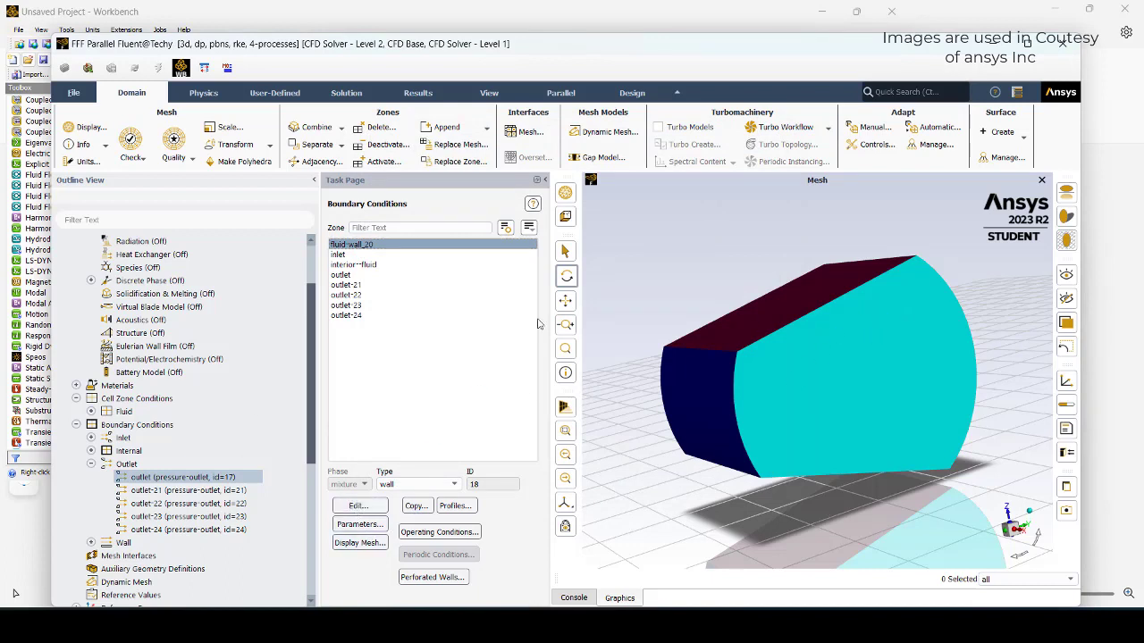
pyautogui.click(424, 221)
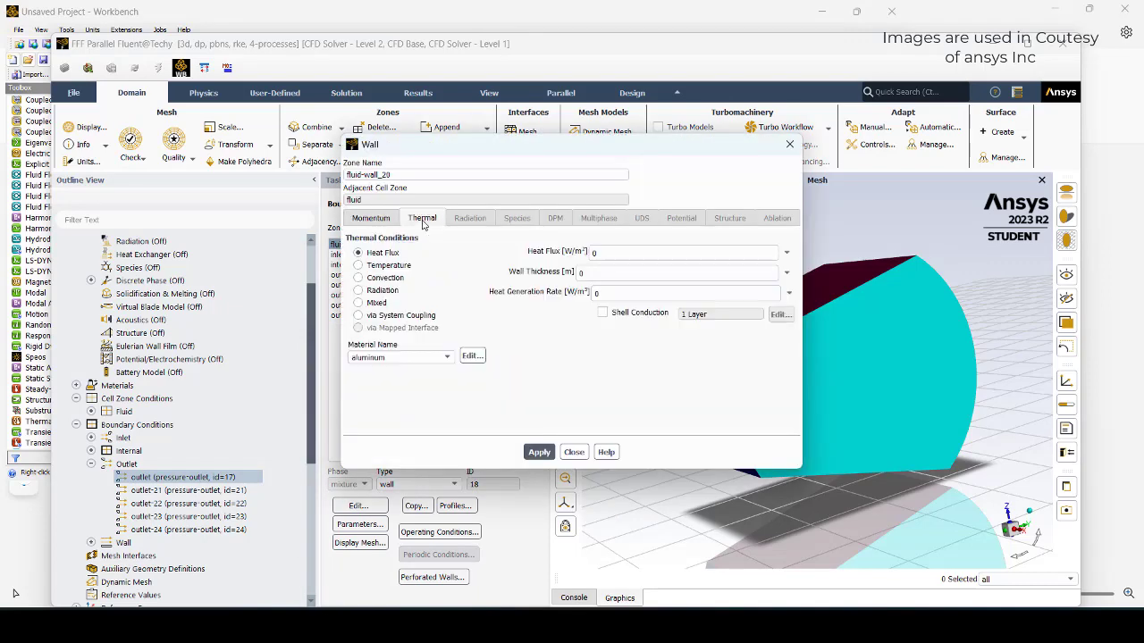
pyautogui.click(388, 267)
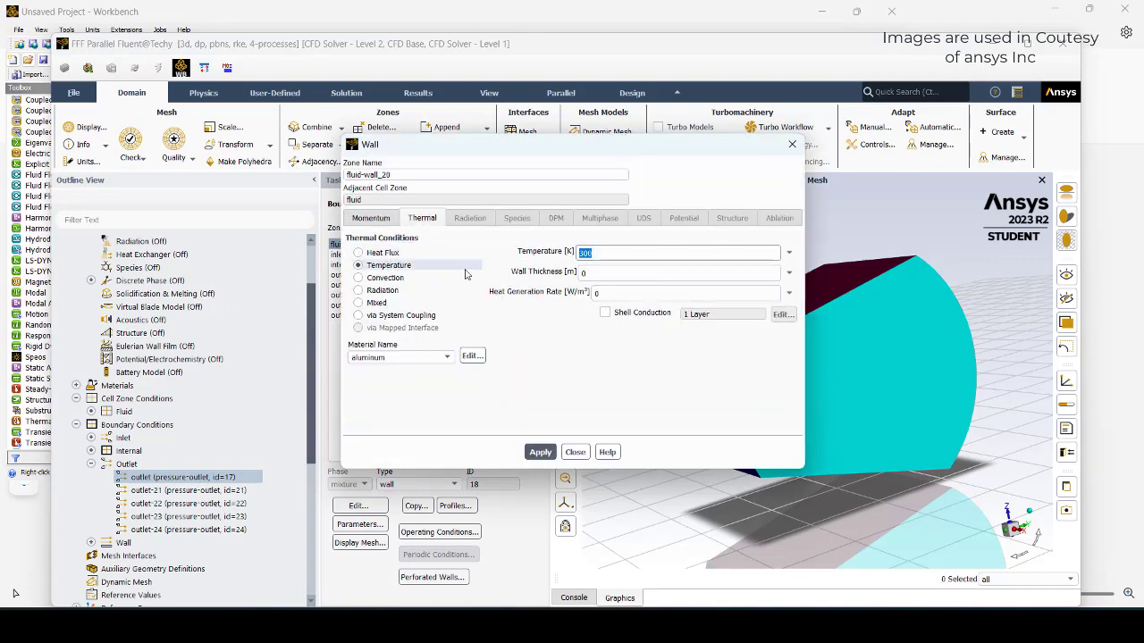
pyautogui.write('278')
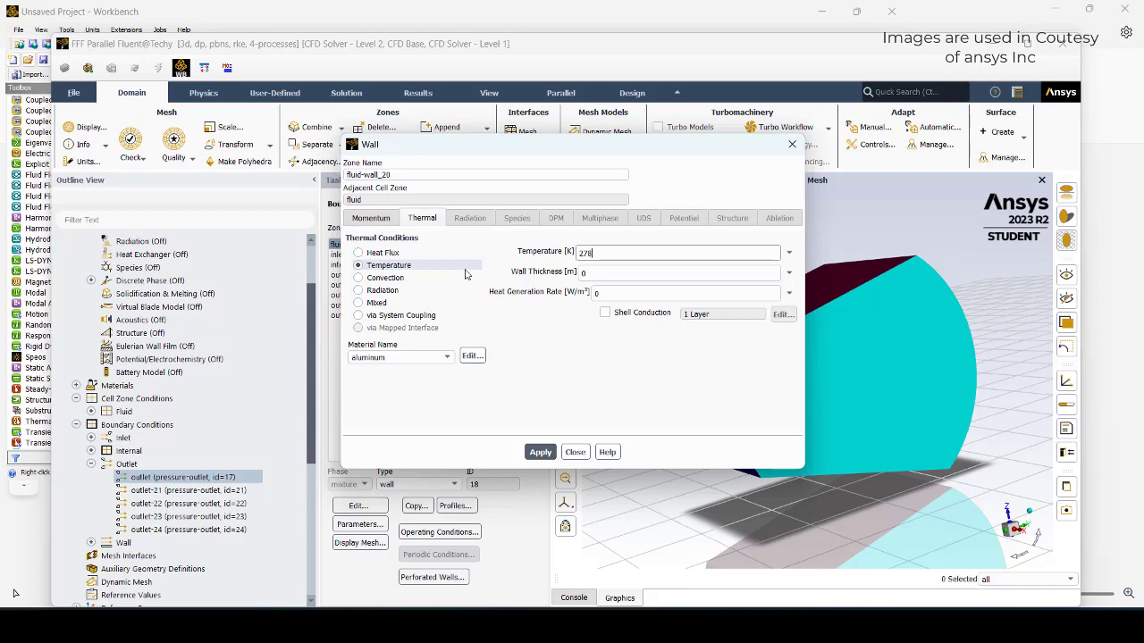
pyautogui.click(539, 452)
pyautogui.click(575, 452)
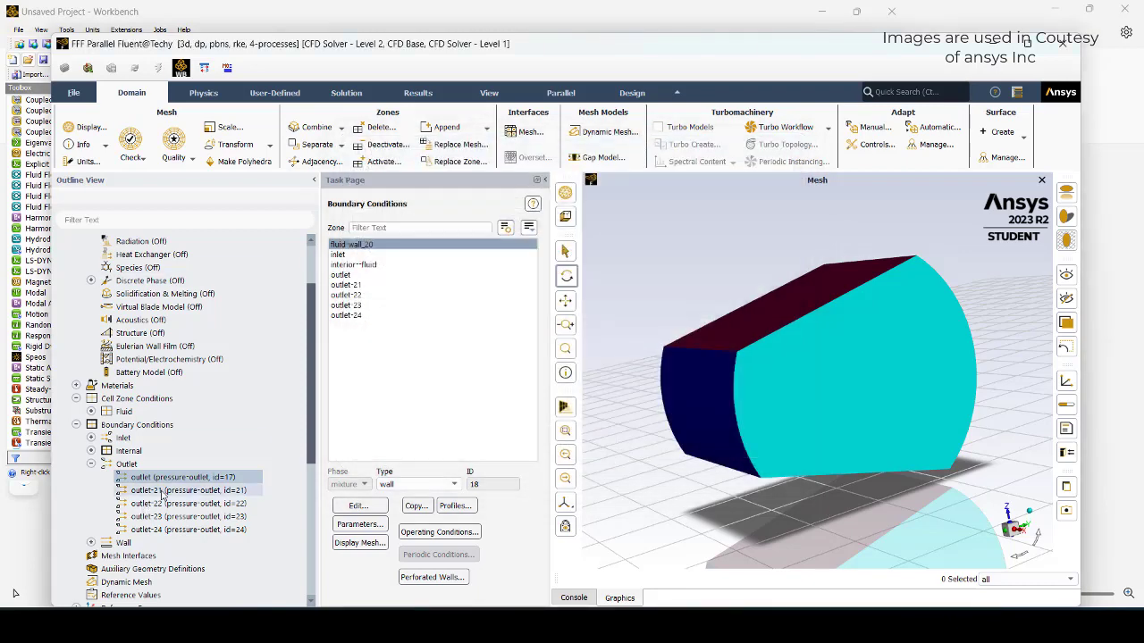
# Start exporting the case file and browse to the D:\Videos\icing folder as its destination.
pyautogui.scroll(-5, 161, 492)
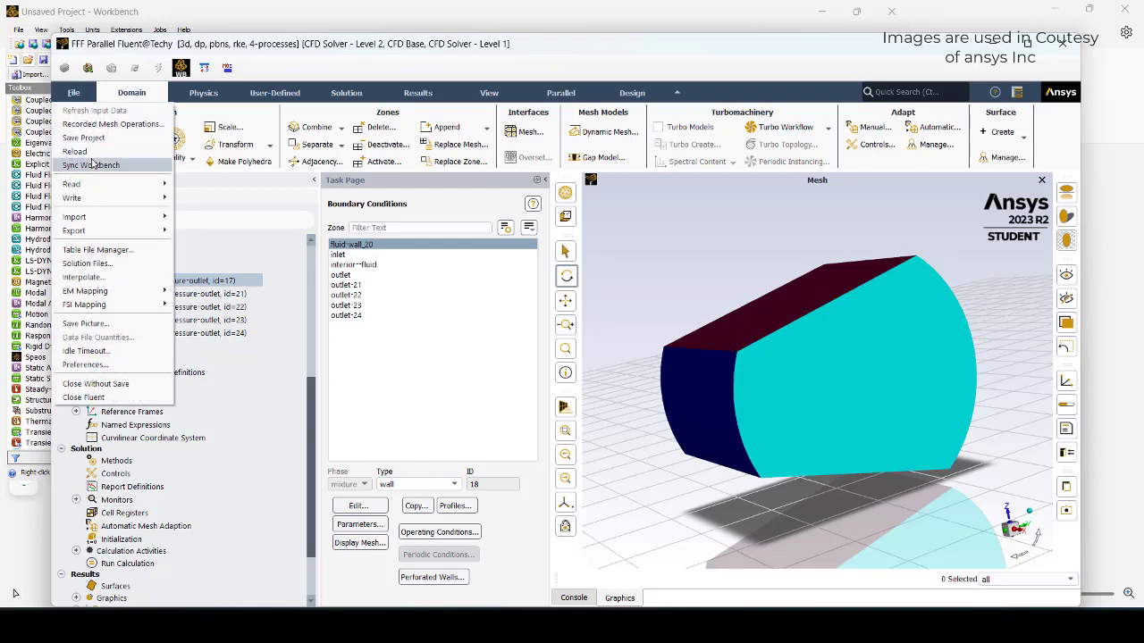
pyautogui.moveTo(112, 200)
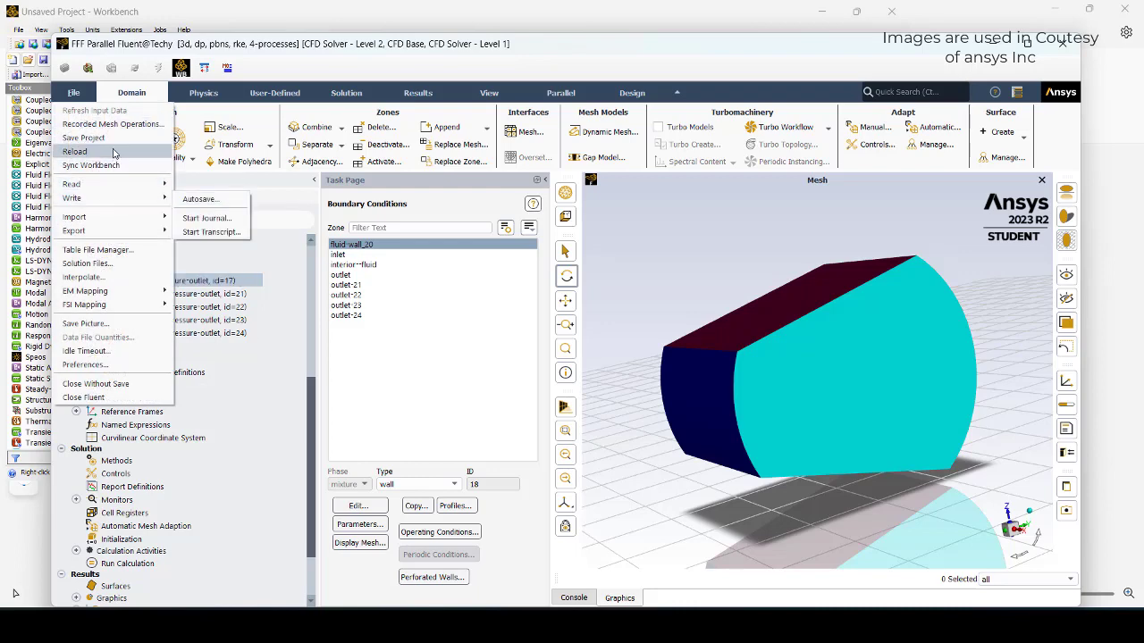
pyautogui.moveTo(156, 231)
pyautogui.click(194, 232)
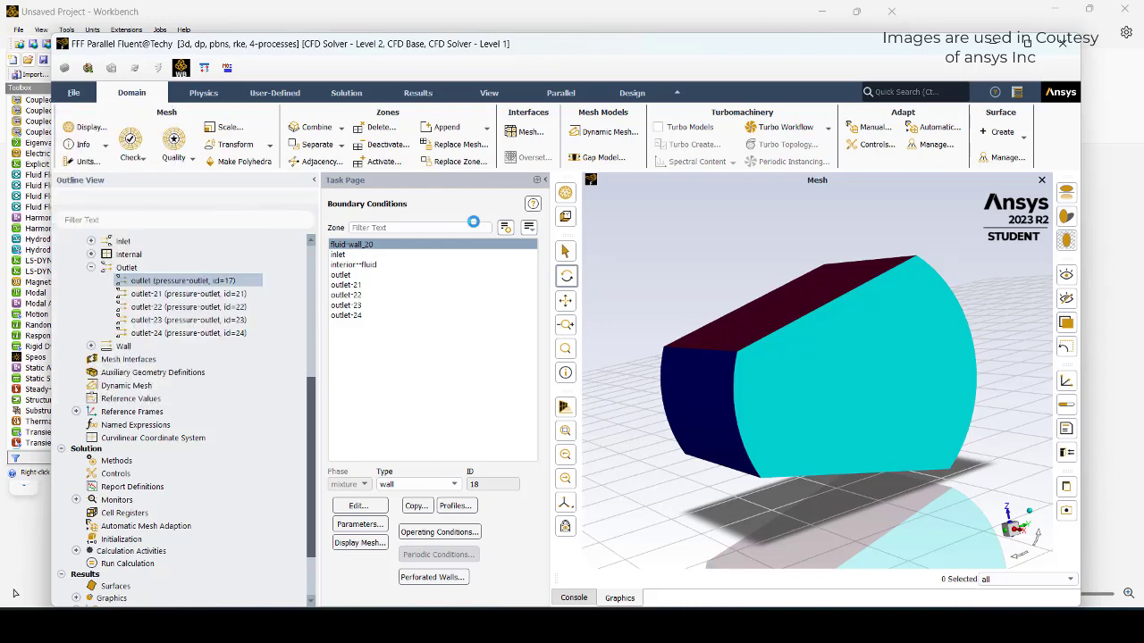
pyautogui.click(551, 219)
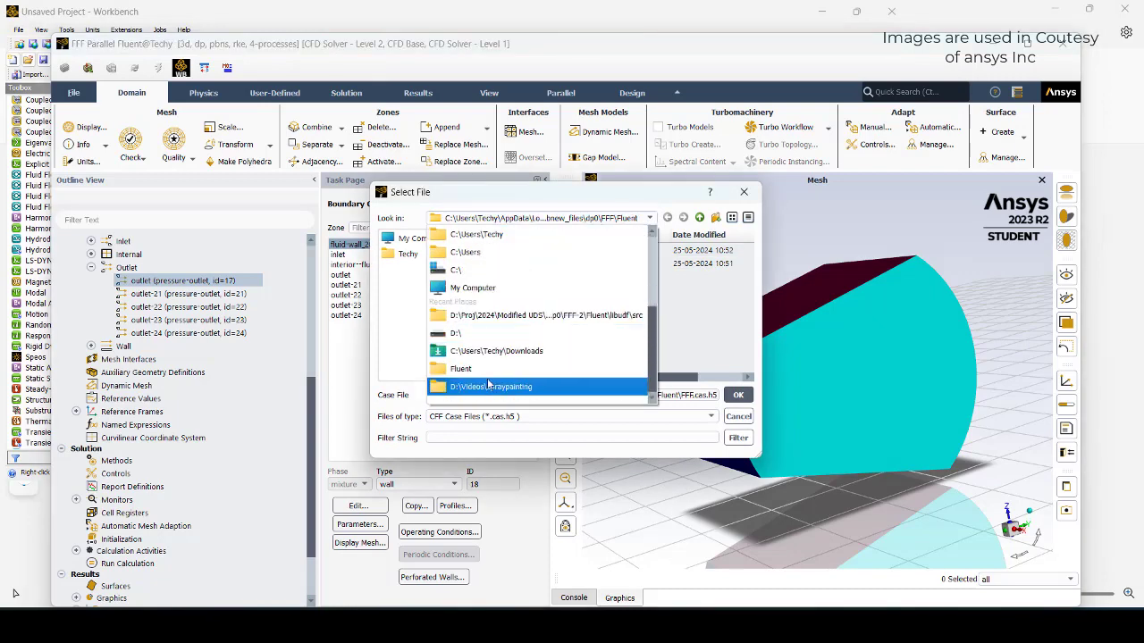
pyautogui.click(487, 387)
pyautogui.click(699, 217)
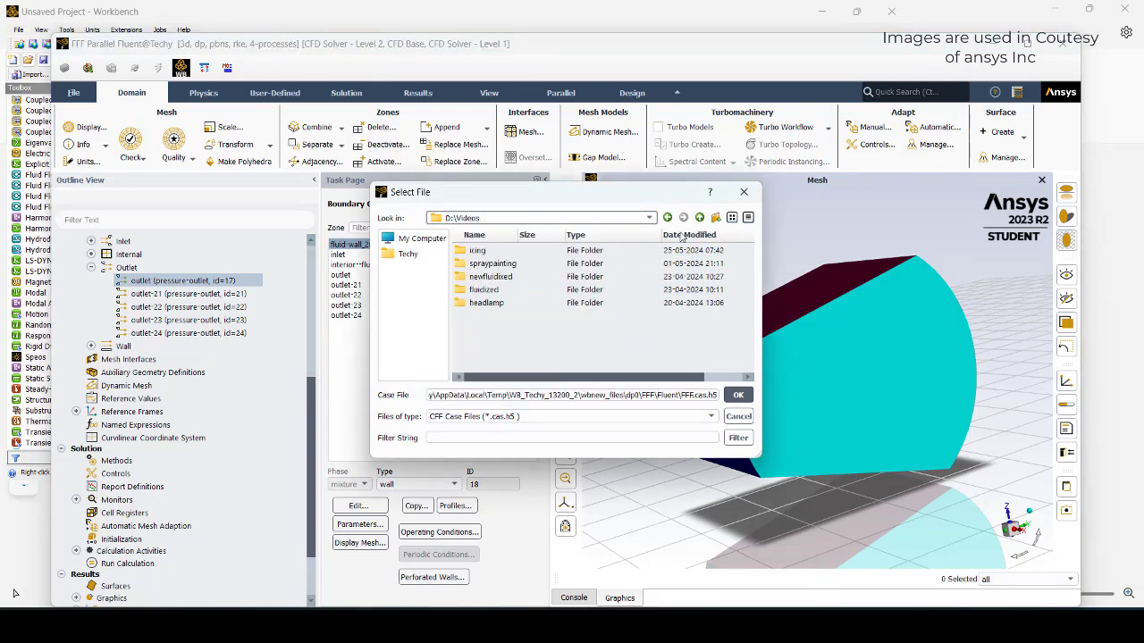
pyautogui.doubleClick(481, 251)
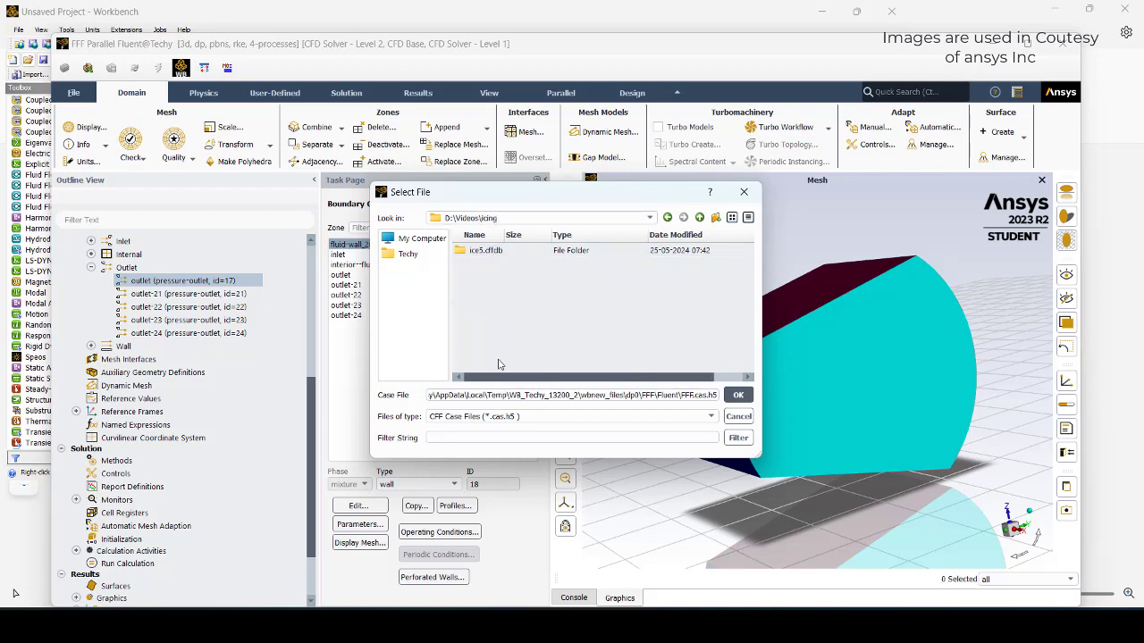
# Save the case as brahmos.cas.gz in the Legacy Compressed Case format, and quit the Fluent solver session.
pyautogui.click(529, 416)
pyautogui.click(497, 439)
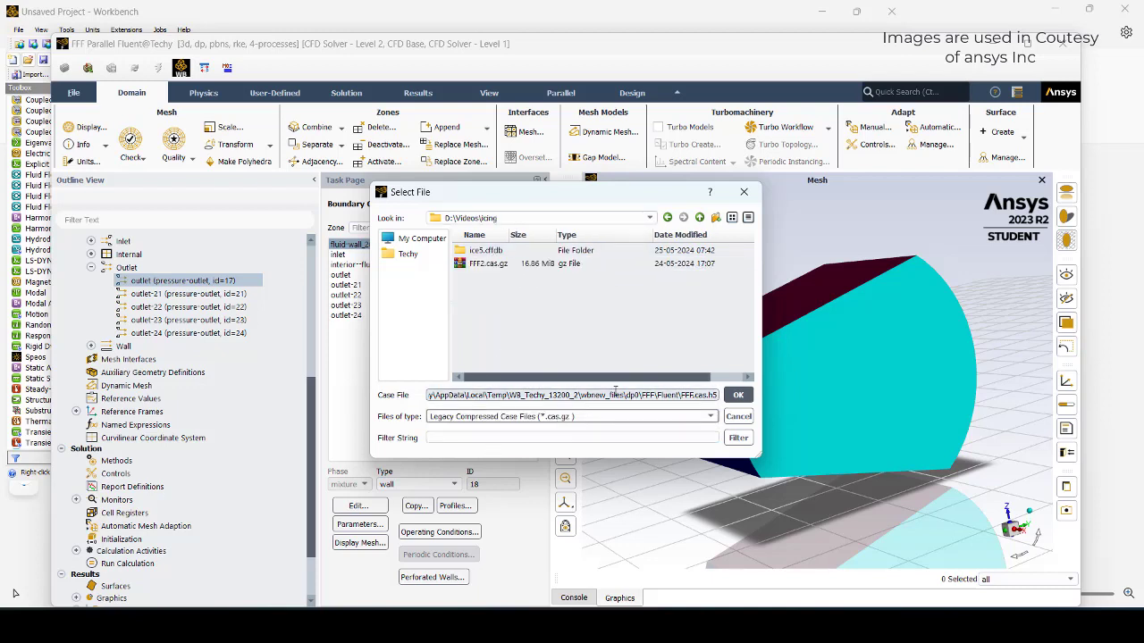
pyautogui.moveTo(718, 395); pyautogui.dragTo(90, 346)
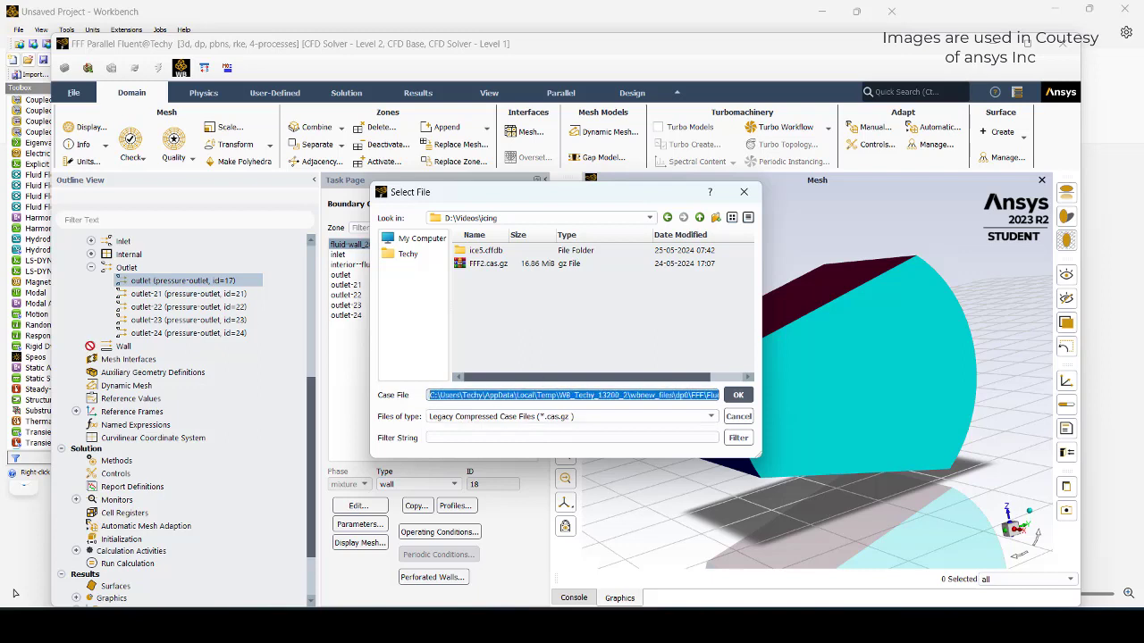
pyautogui.write('b')
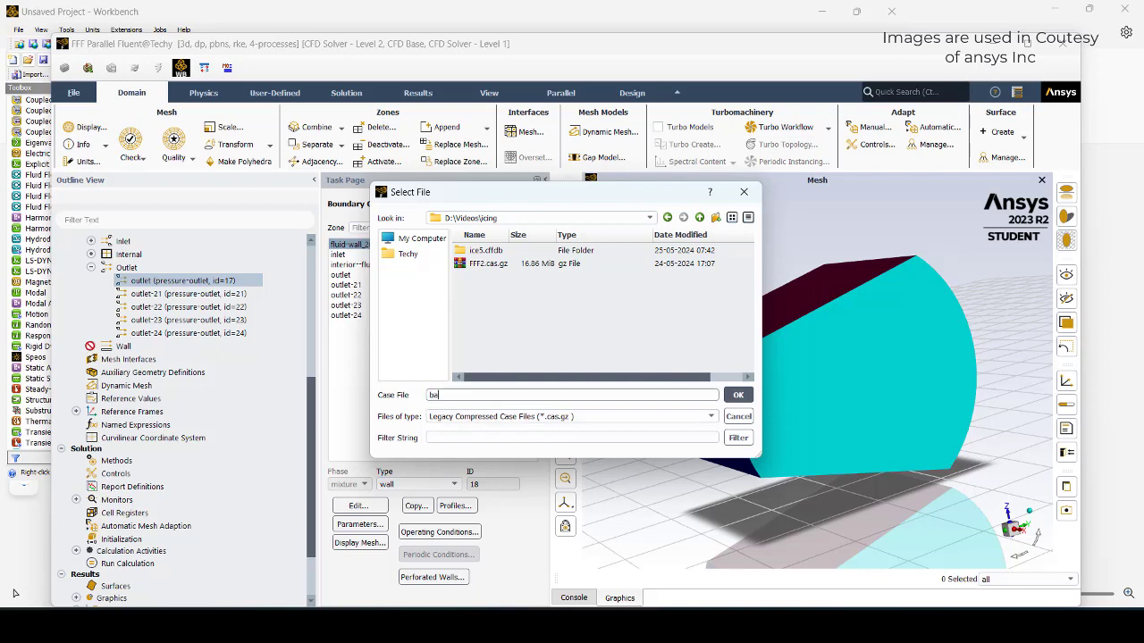
pyautogui.write('rahmos.cas.gz')
pyautogui.press('Return')
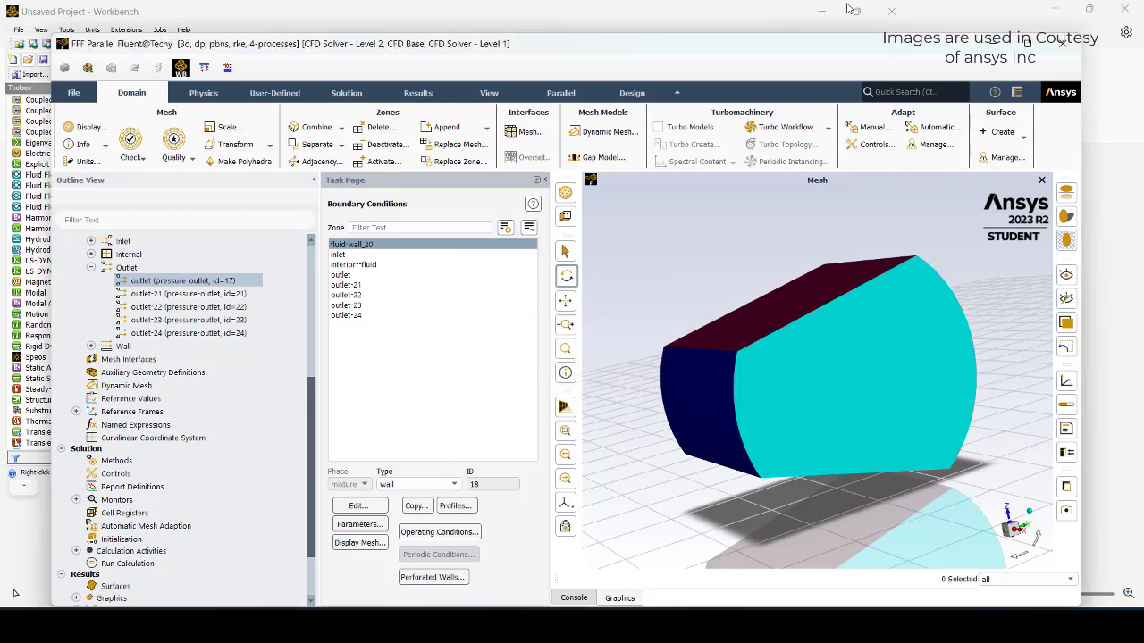
pyautogui.click(1068, 58)
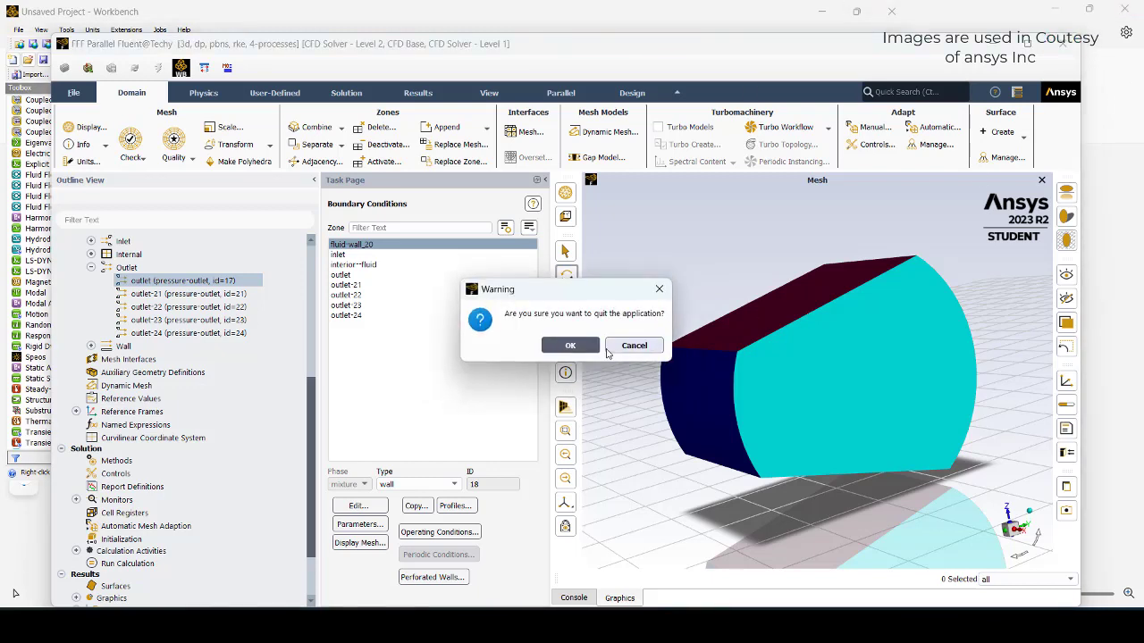
pyautogui.click(585, 342)
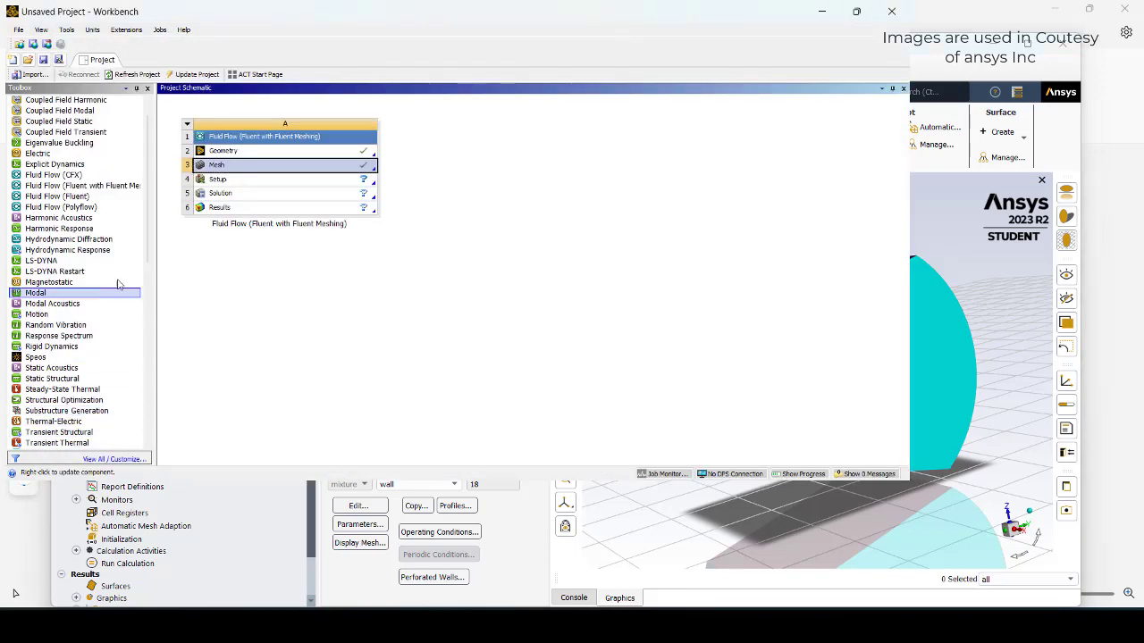
# Add a standalone Fluent component system to the Workbench project schematic beside the existing fluid flow system.
pyautogui.scroll(-1, 128, 275)
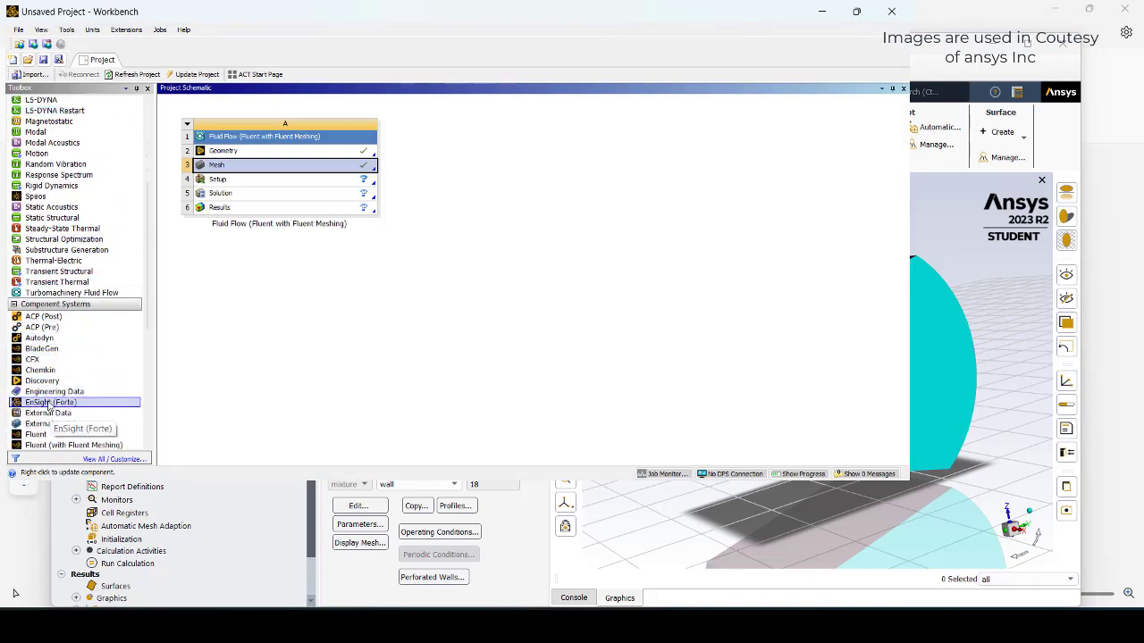
pyautogui.scroll(-2, 41, 360)
pyautogui.moveTo(40, 370); pyautogui.dragTo(464, 154)
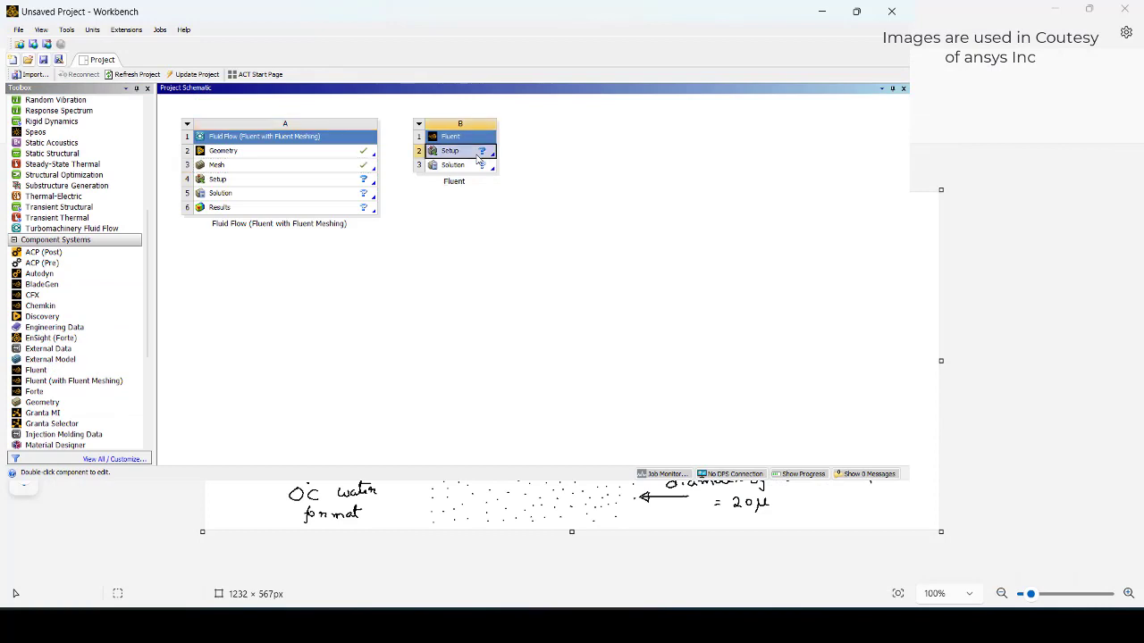
# Open the new Fluent system's setup, review the launcher's general, parallel, remote and environment settings, and close it without starting.
pyautogui.doubleClick(479, 157)
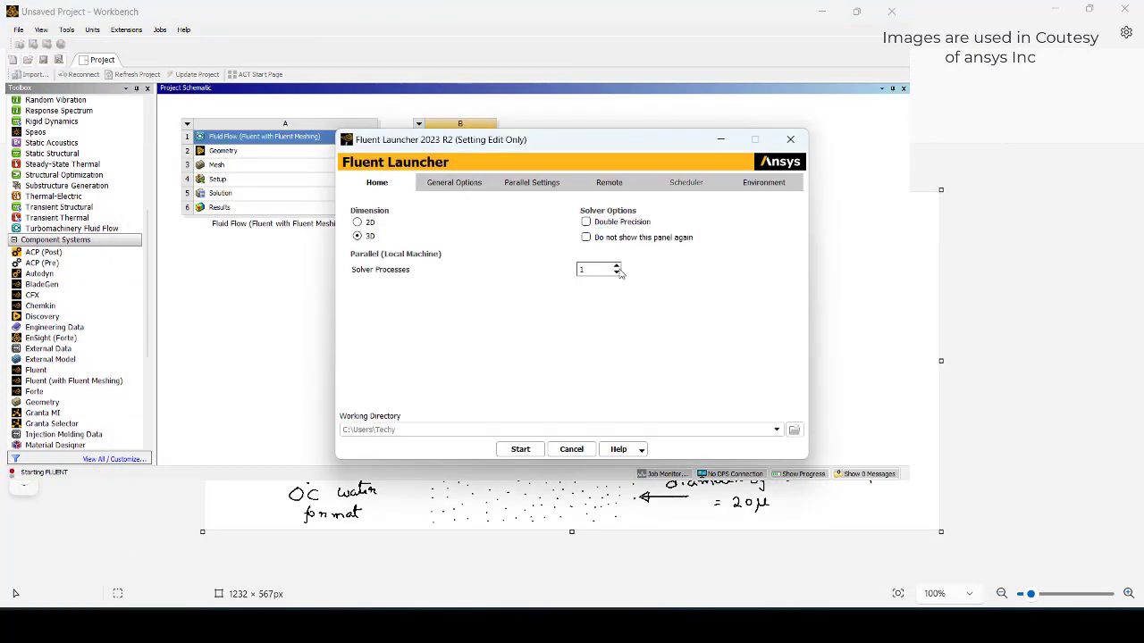
pyautogui.click(453, 184)
pyautogui.click(527, 184)
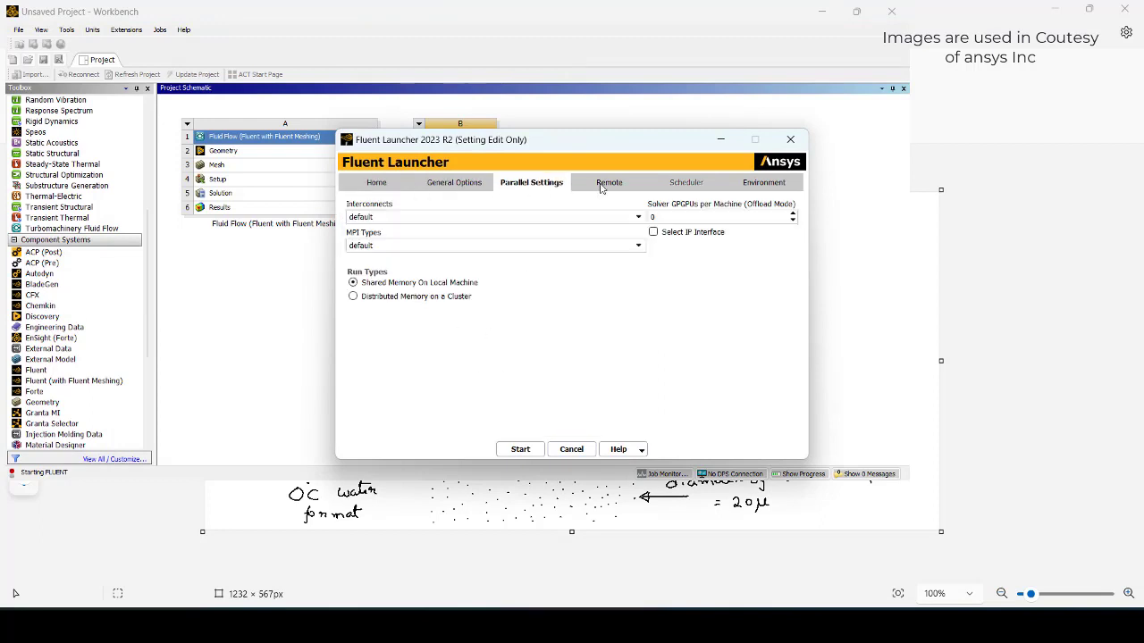
pyautogui.click(607, 185)
pyautogui.click(760, 184)
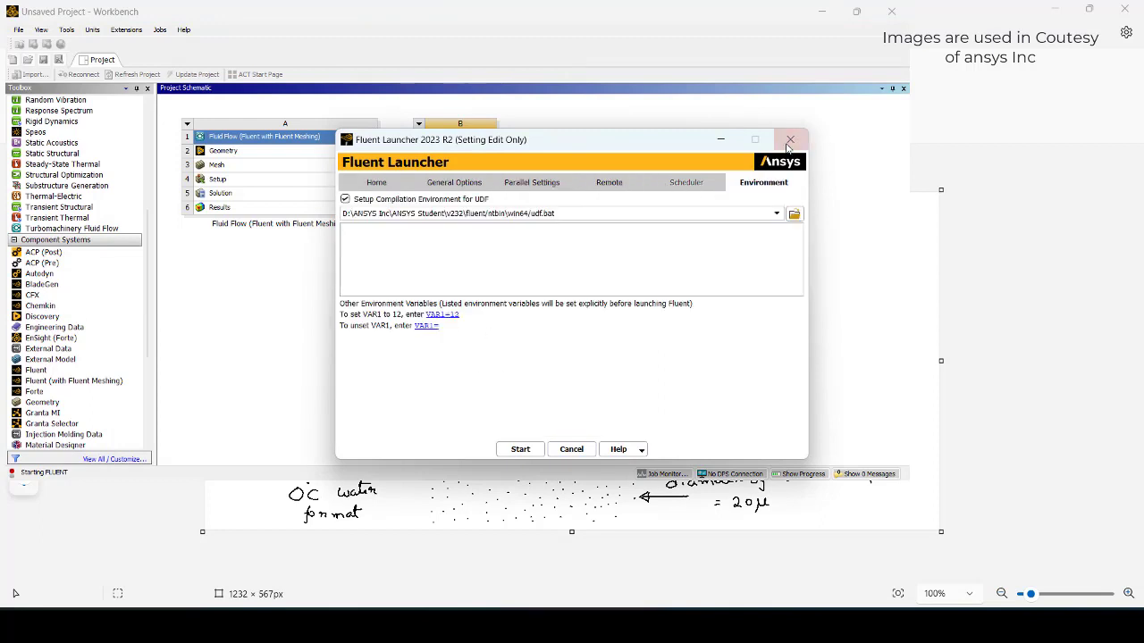
pyautogui.click(790, 139)
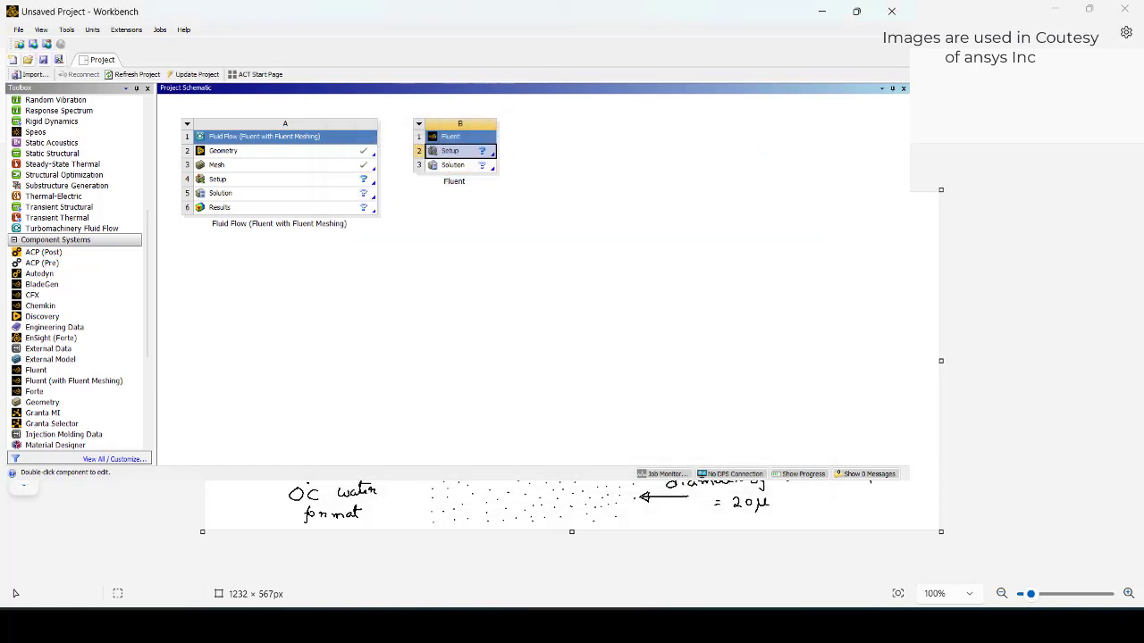
# Open the standalone Fluent Launcher and start the Icing workspace with Enterprise capability and 4 solver processes.
pyautogui.press('super')
pyautogui.write('fl')
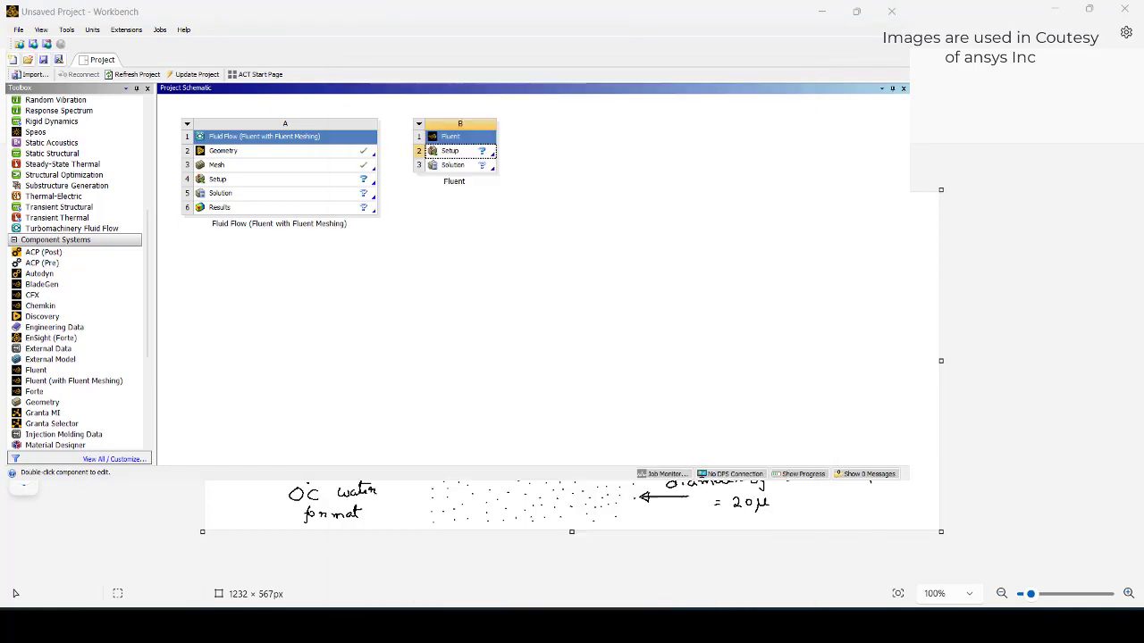
pyautogui.press('BackSpace')
pyautogui.press('BackSpace')
pyautogui.press('Escape')
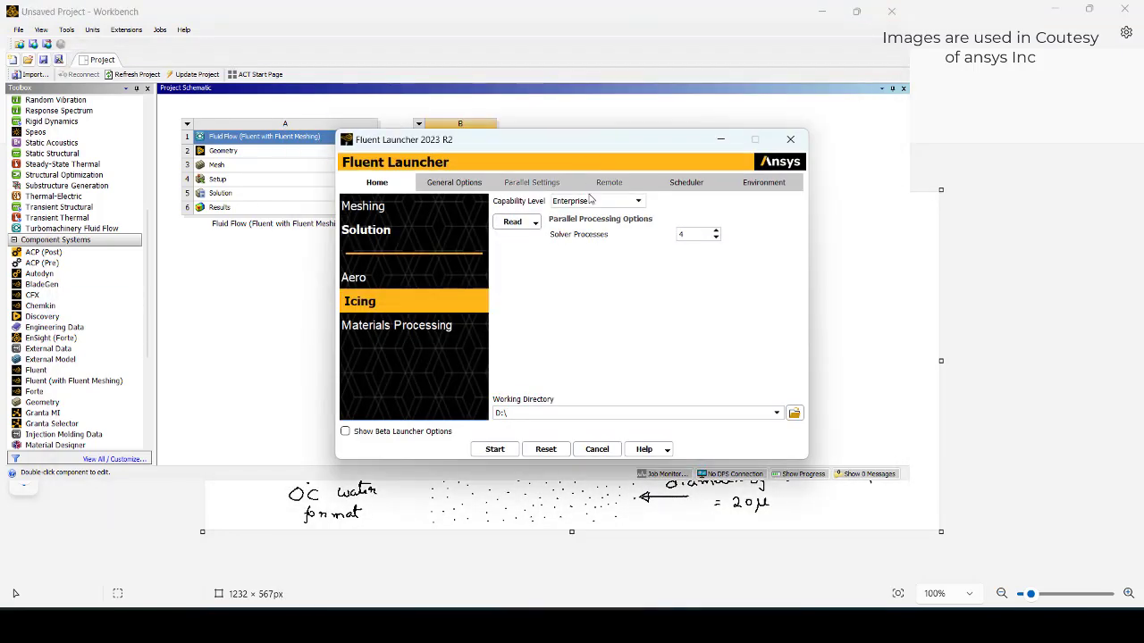
pyautogui.click(507, 450)
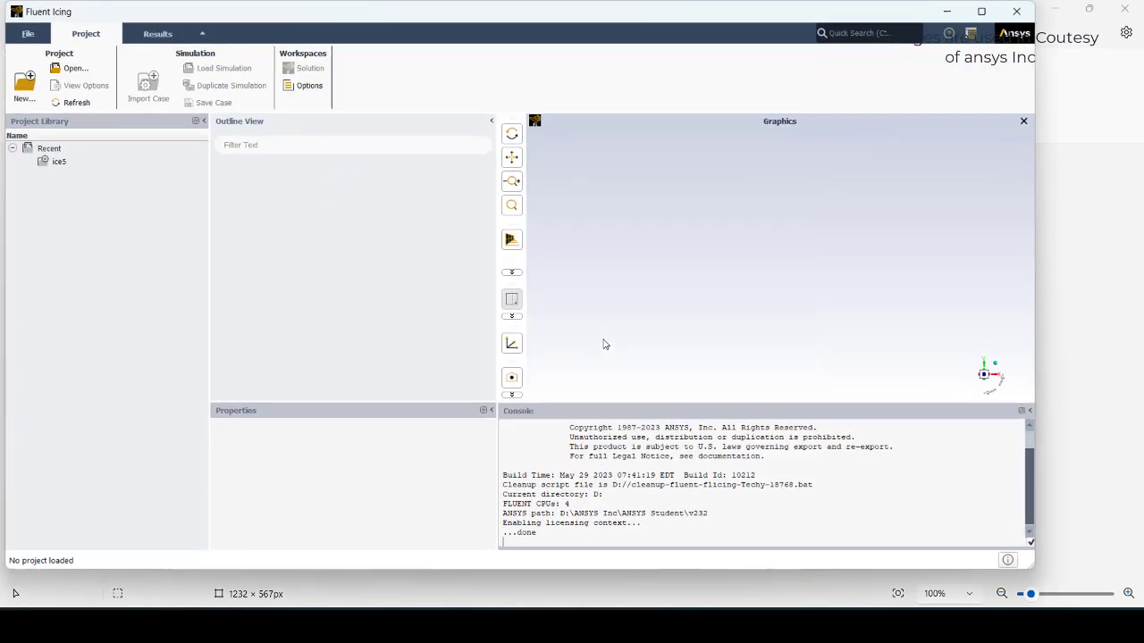
# Create a new Fluent Icing project named brahmos in the D:\Videos\icing folder.
pyautogui.click(25, 83)
pyautogui.click(434, 185)
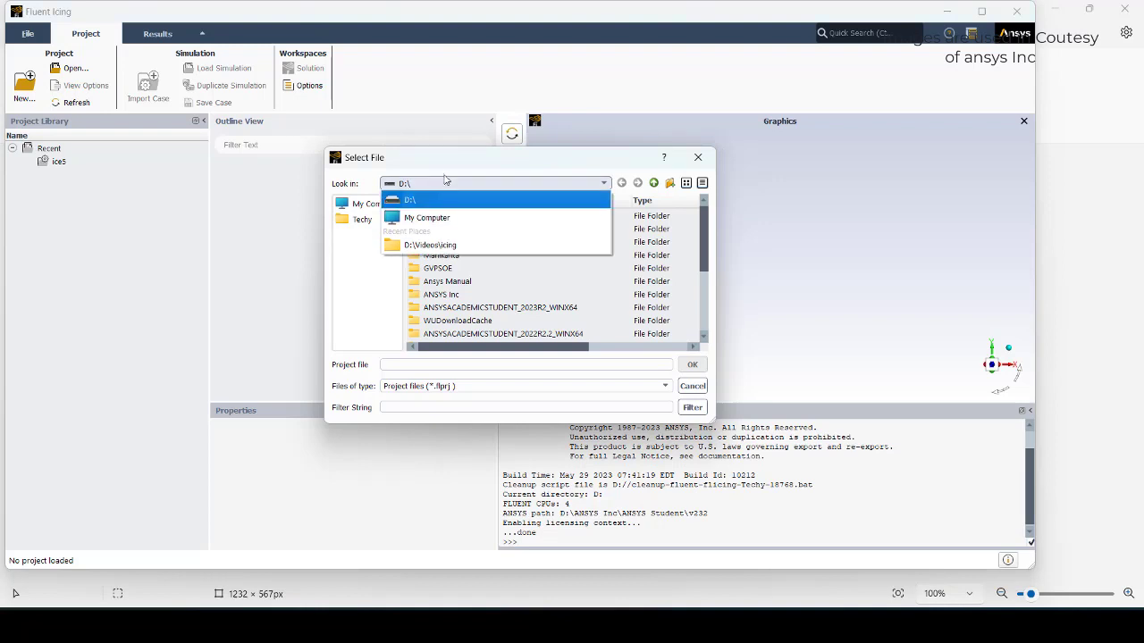
pyautogui.click(454, 184)
pyautogui.doubleClick(446, 221)
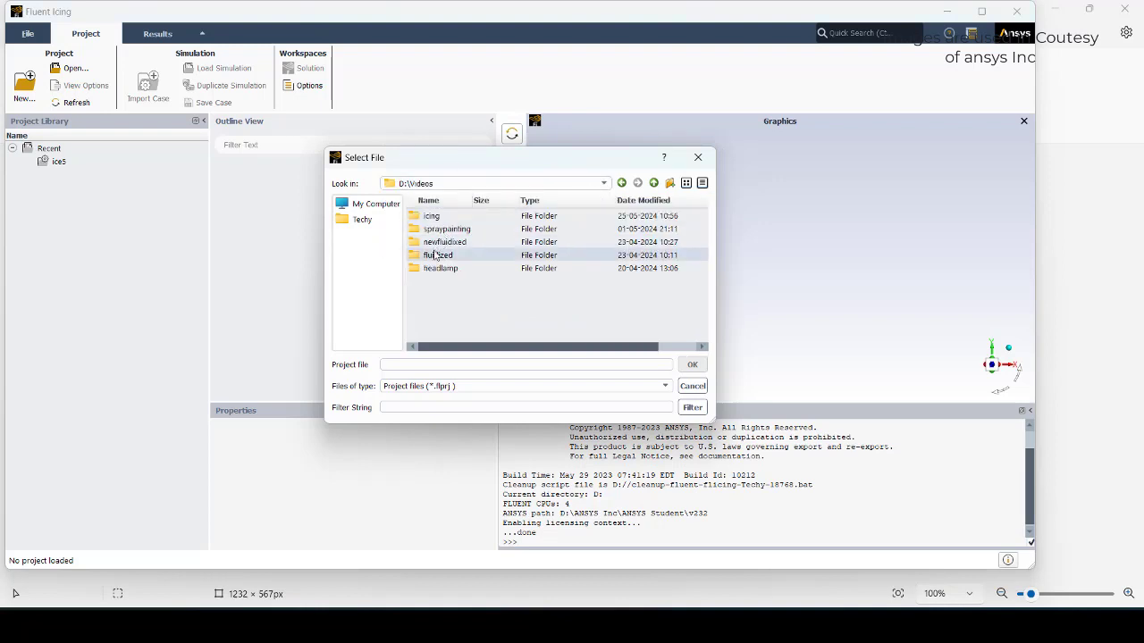
pyautogui.doubleClick(437, 228)
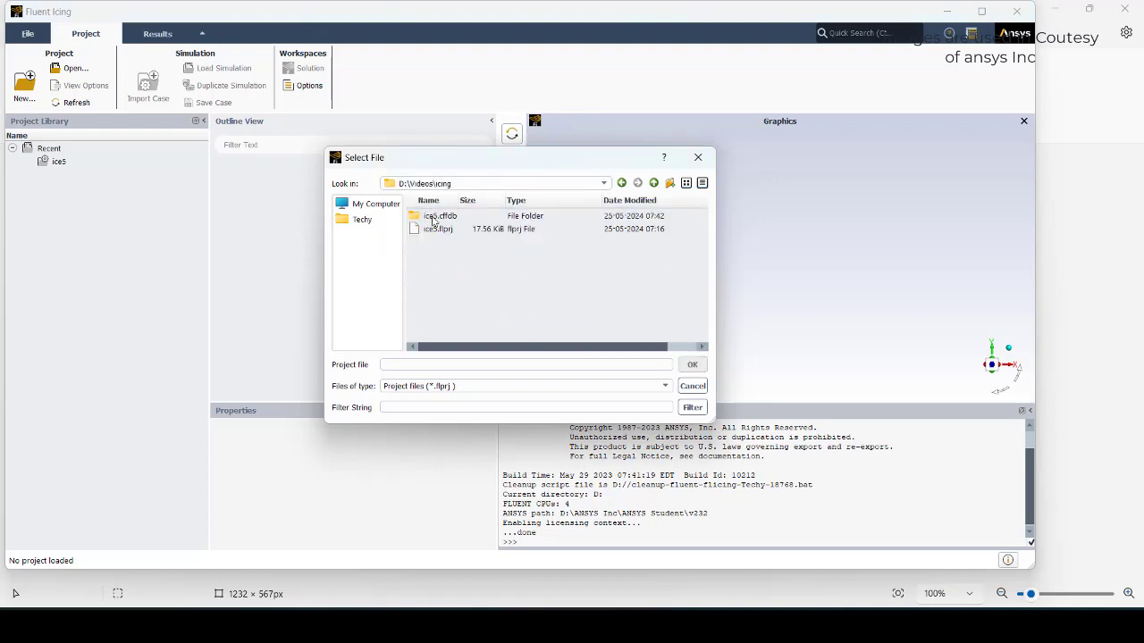
pyautogui.click(398, 364)
pyautogui.write('brahmos')
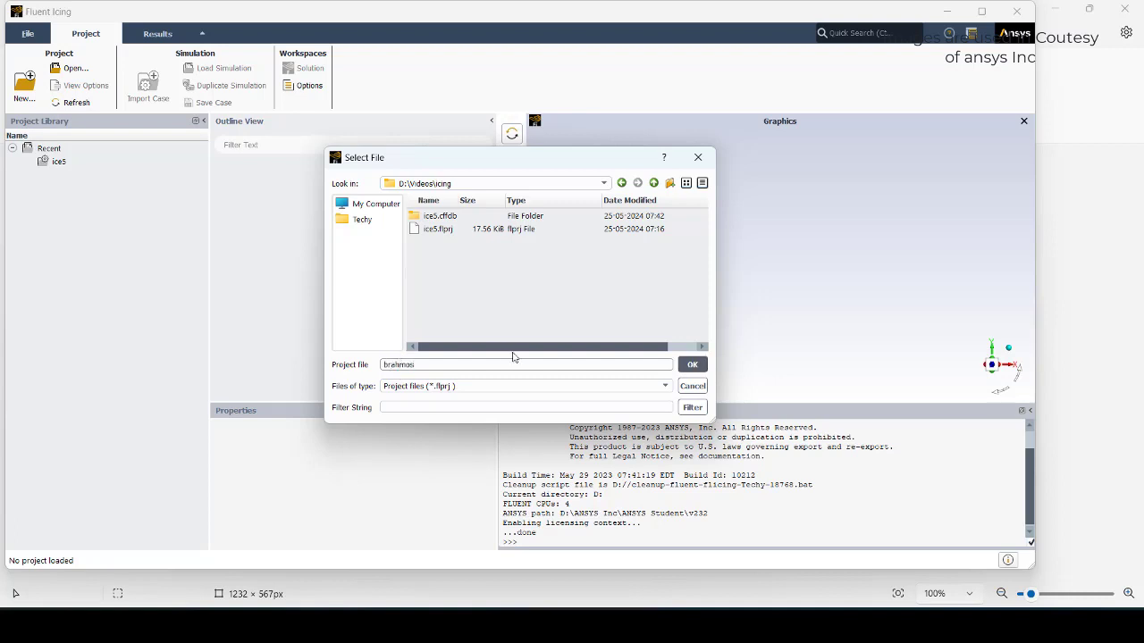
pyautogui.click(692, 365)
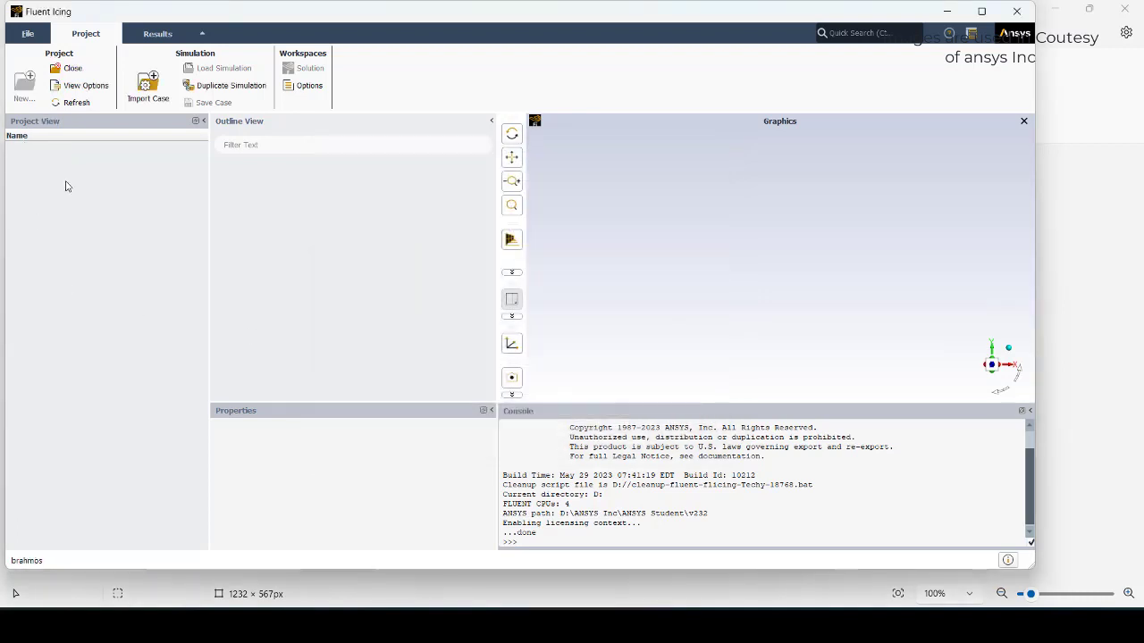
# Import brahmos.cas.gz as the simulation brahmos.cas with loading in the solver enabled, and decline setting the operating pressure to 0 Pa.
pyautogui.click(148, 85)
pyautogui.click(441, 229)
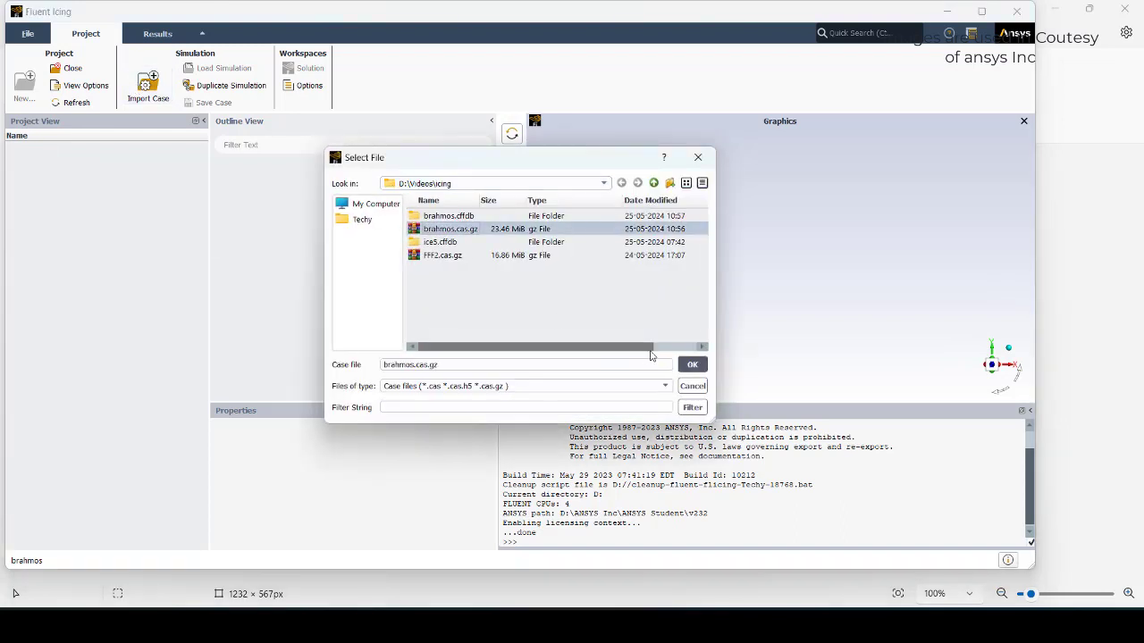
pyautogui.click(692, 365)
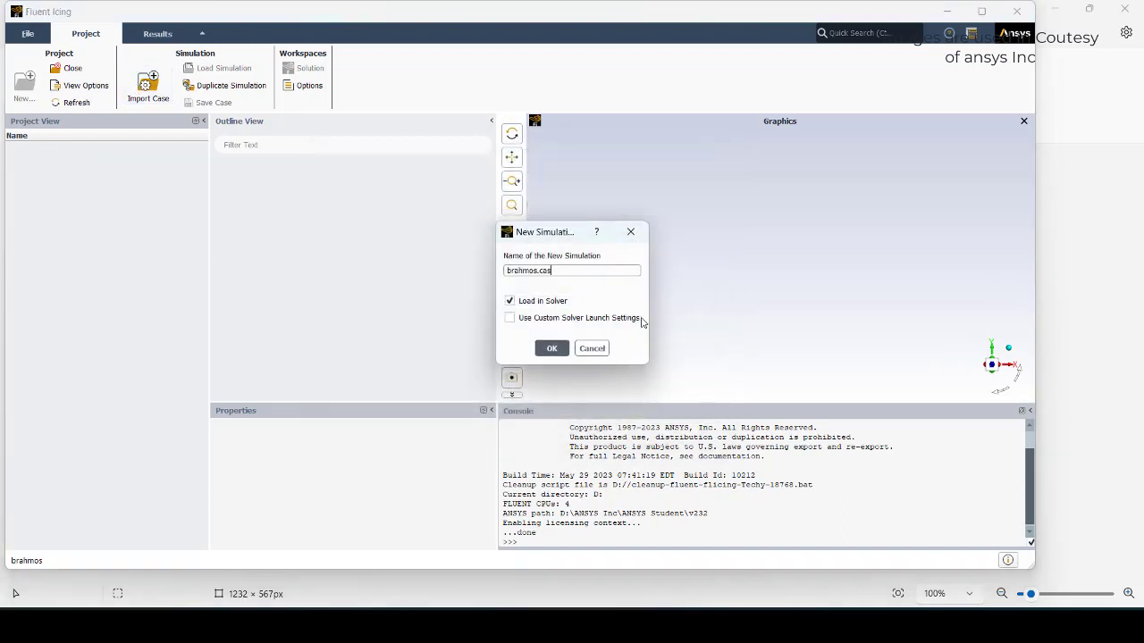
pyautogui.click(552, 348)
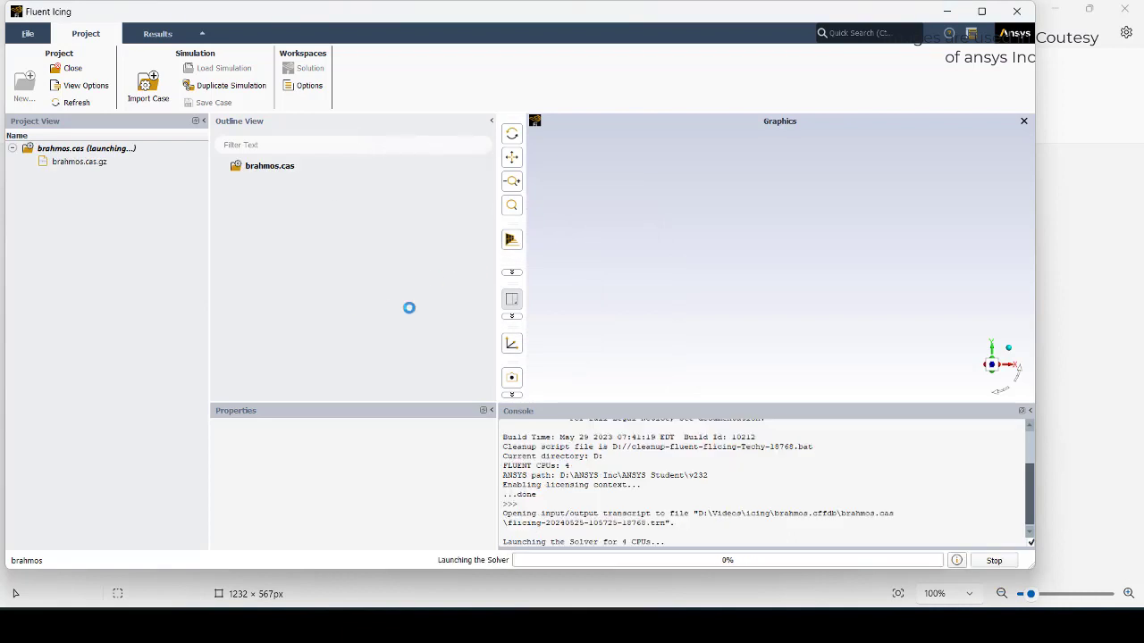
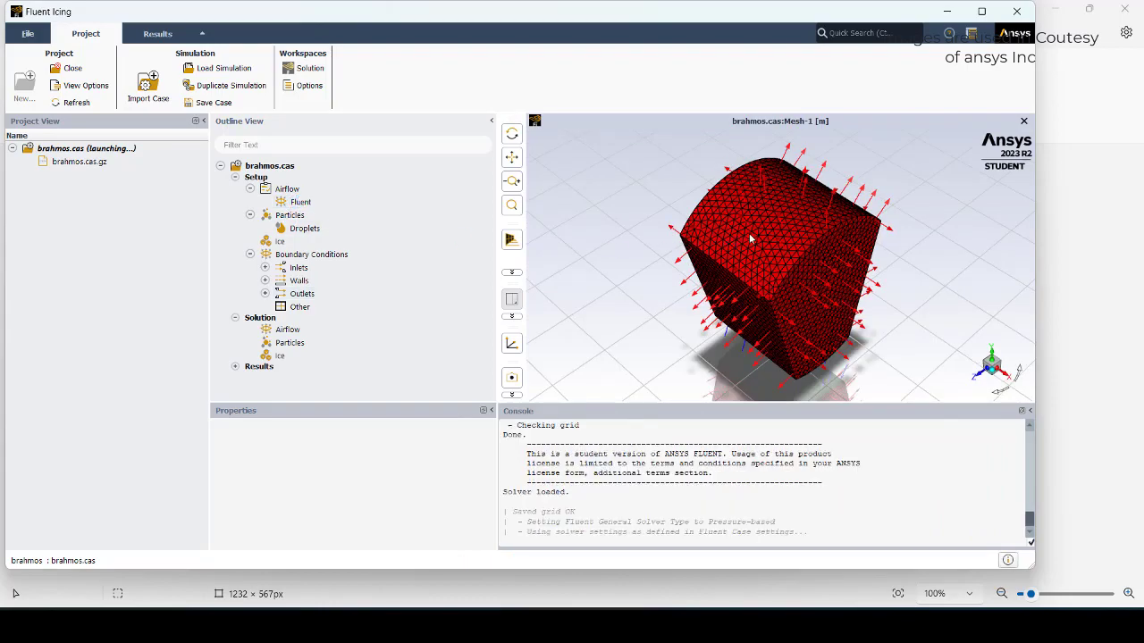
pyautogui.moveTo(750, 227); pyautogui.dragTo(753, 130)
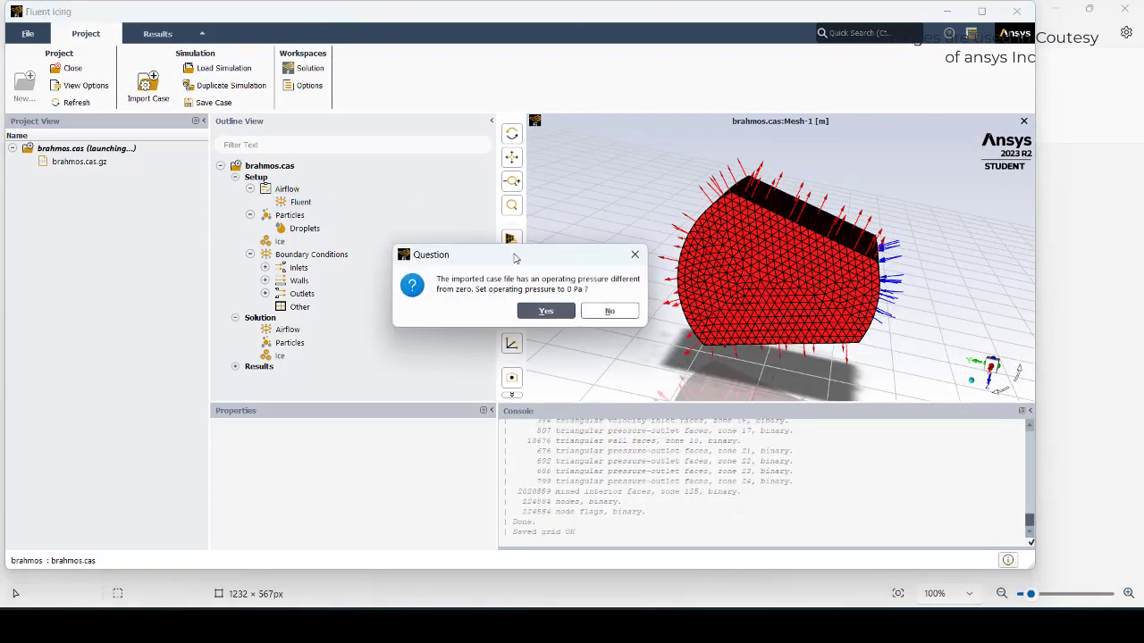
pyautogui.click(610, 310)
# Examine the airflow conditions and velocity direction settings, and open the Fluent solver, model and material properties under Airflow.
pyautogui.doubleClick(281, 191)
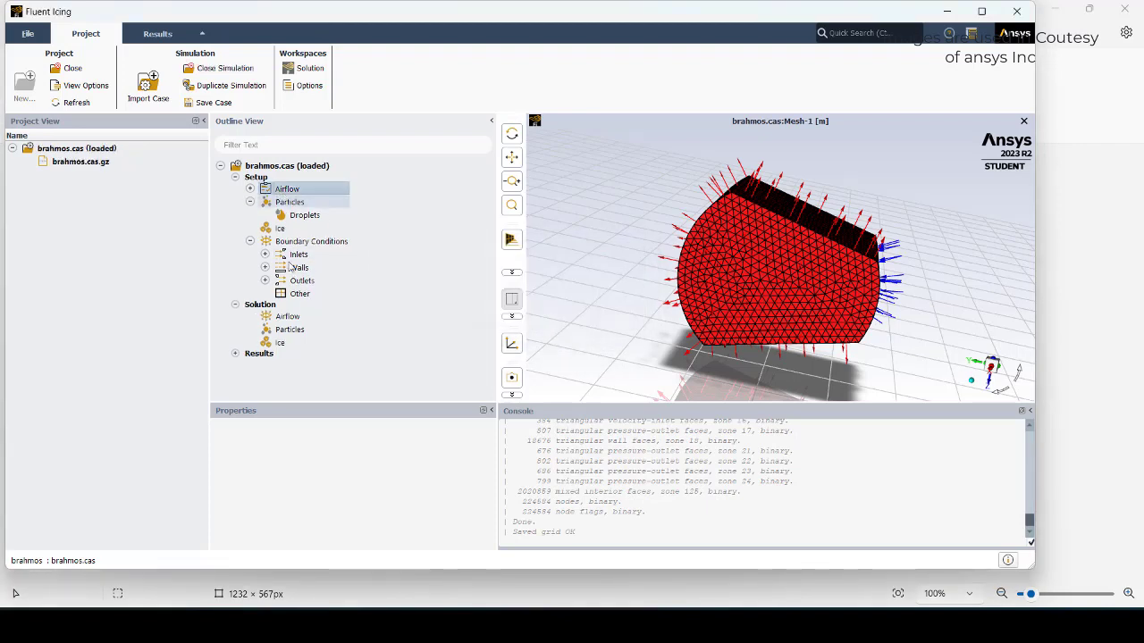
pyautogui.scroll(-3, 436, 465)
pyautogui.scroll(-2, 436, 465)
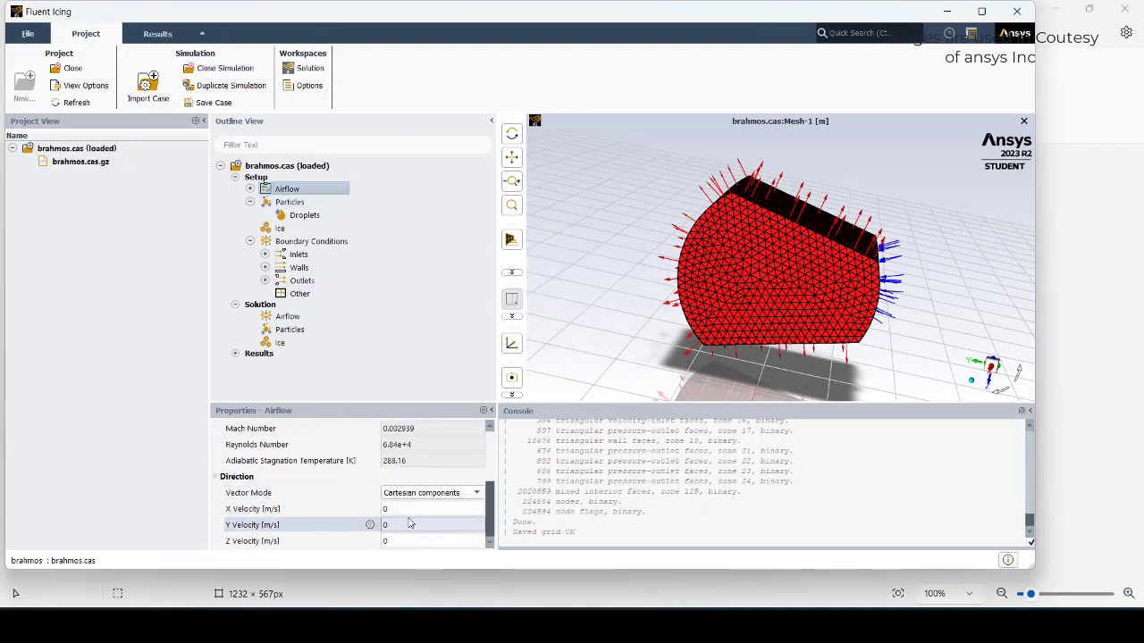
pyautogui.click(249, 190)
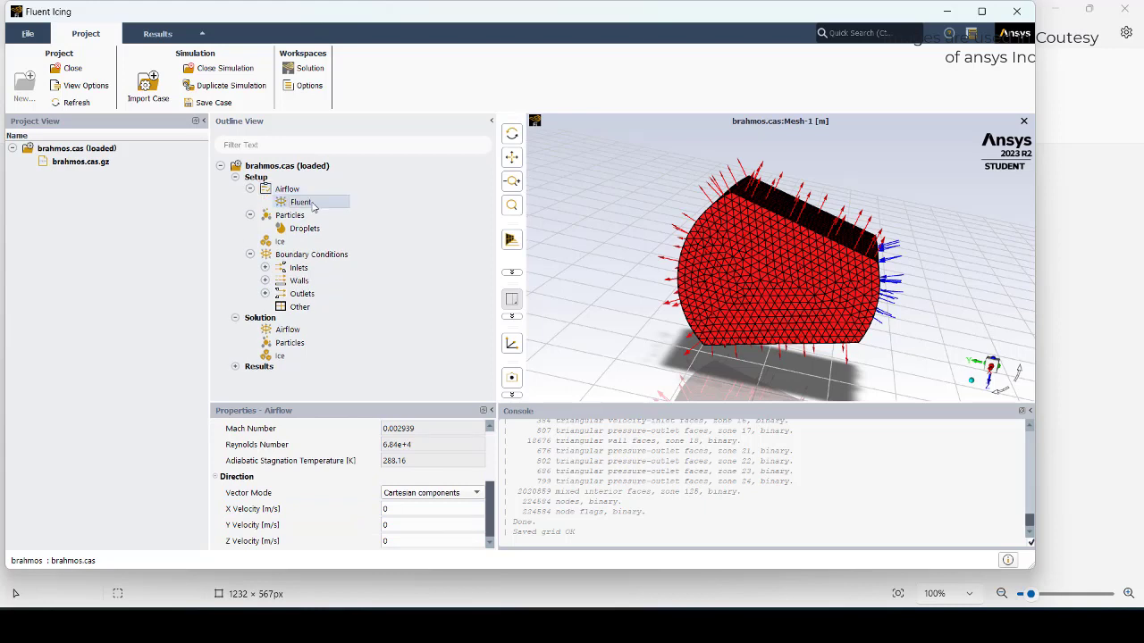
pyautogui.click(304, 202)
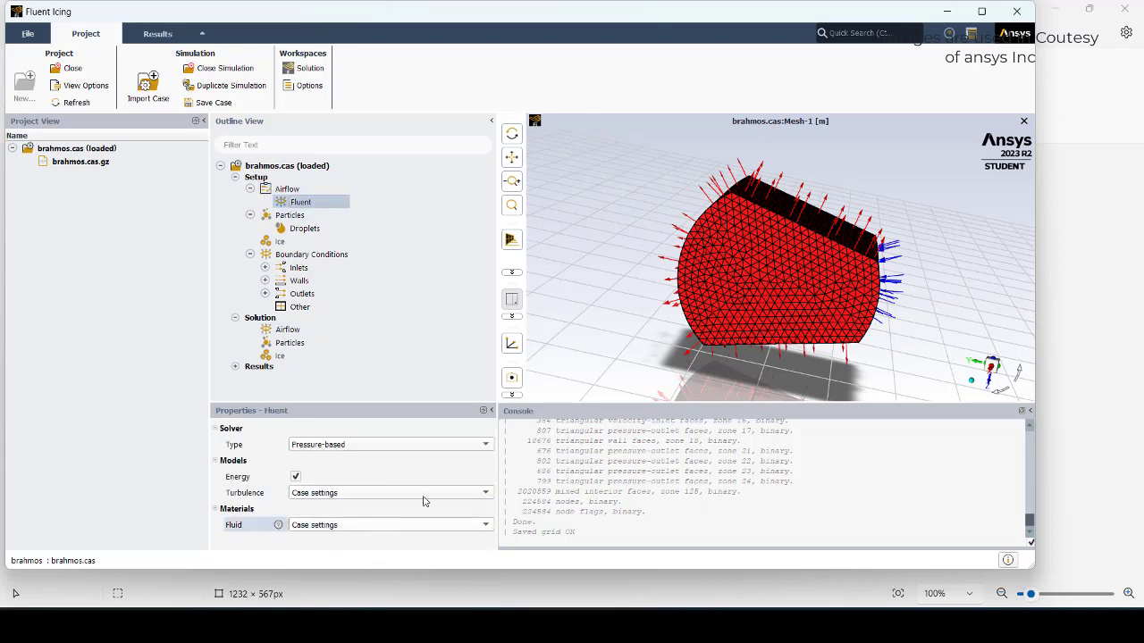
pyautogui.moveTo(461, 407); pyautogui.dragTo(454, 359)
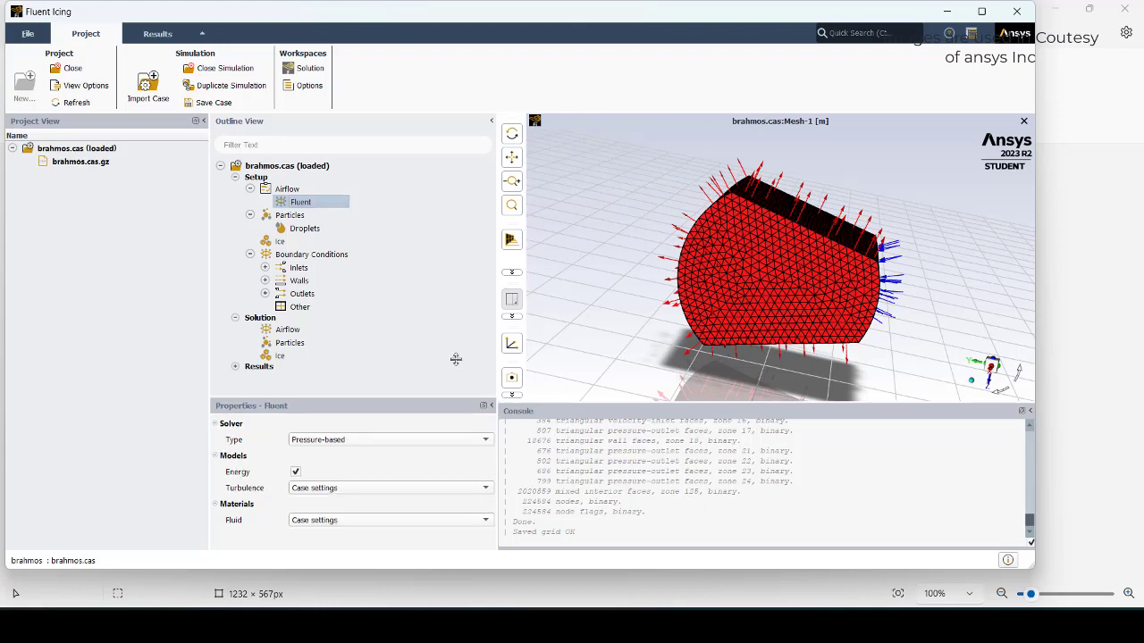
pyautogui.click(428, 471)
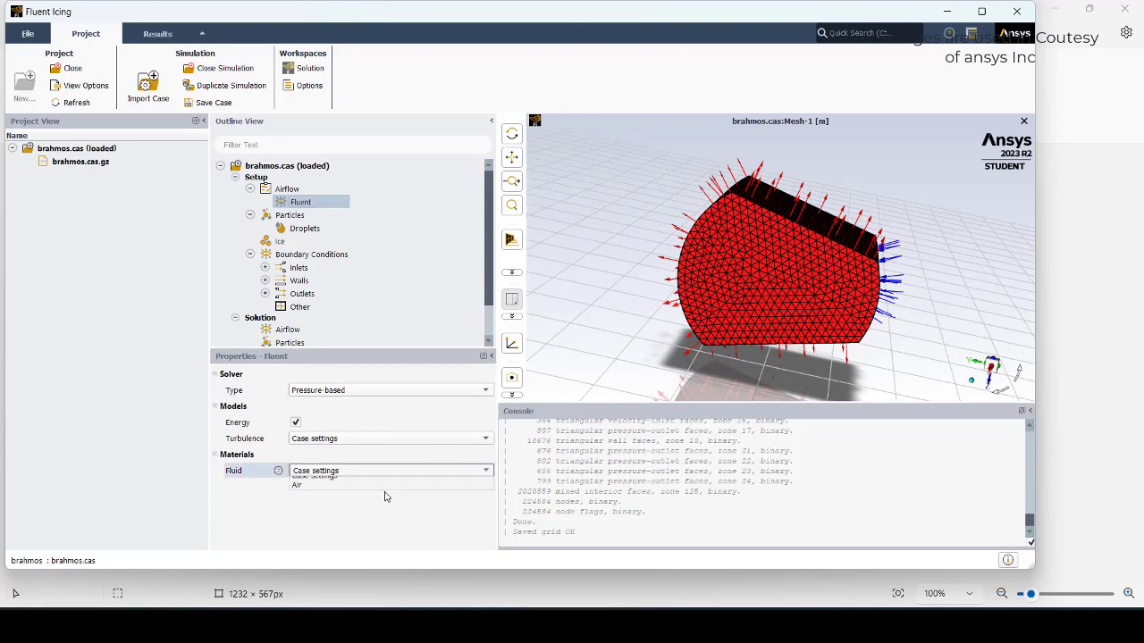
pyautogui.click(315, 491)
pyautogui.scroll(-1, 390, 516)
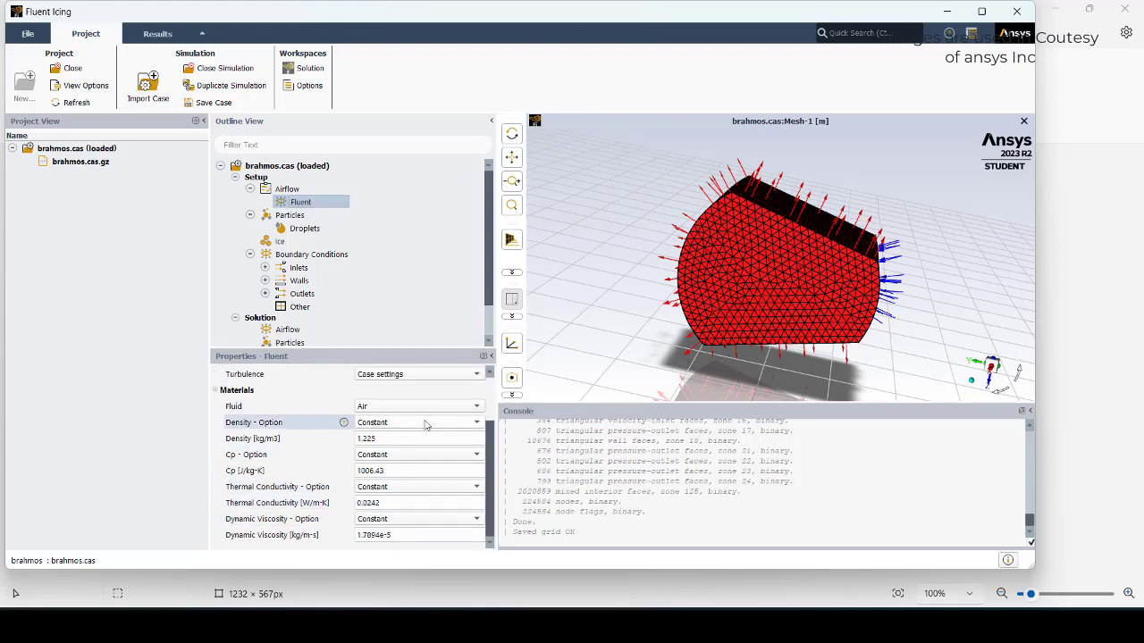
pyautogui.click(393, 408)
pyautogui.click(391, 419)
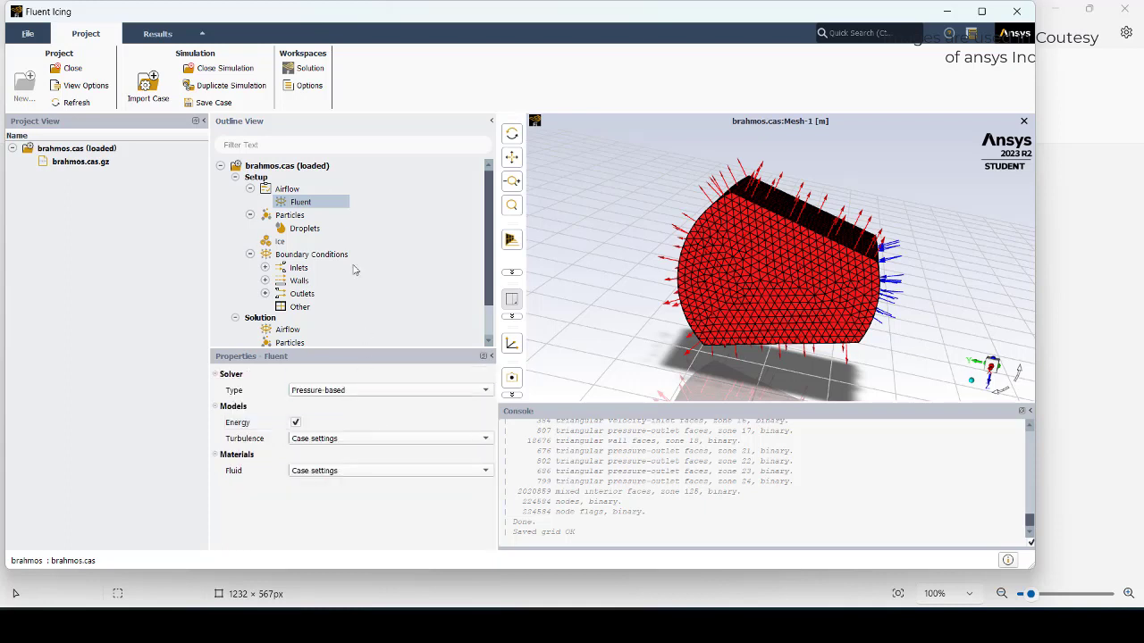
# Examine the simulation types and icing domain settings under Setup, and reopen the Airflow Fluent properties.
pyautogui.doubleClick(294, 169)
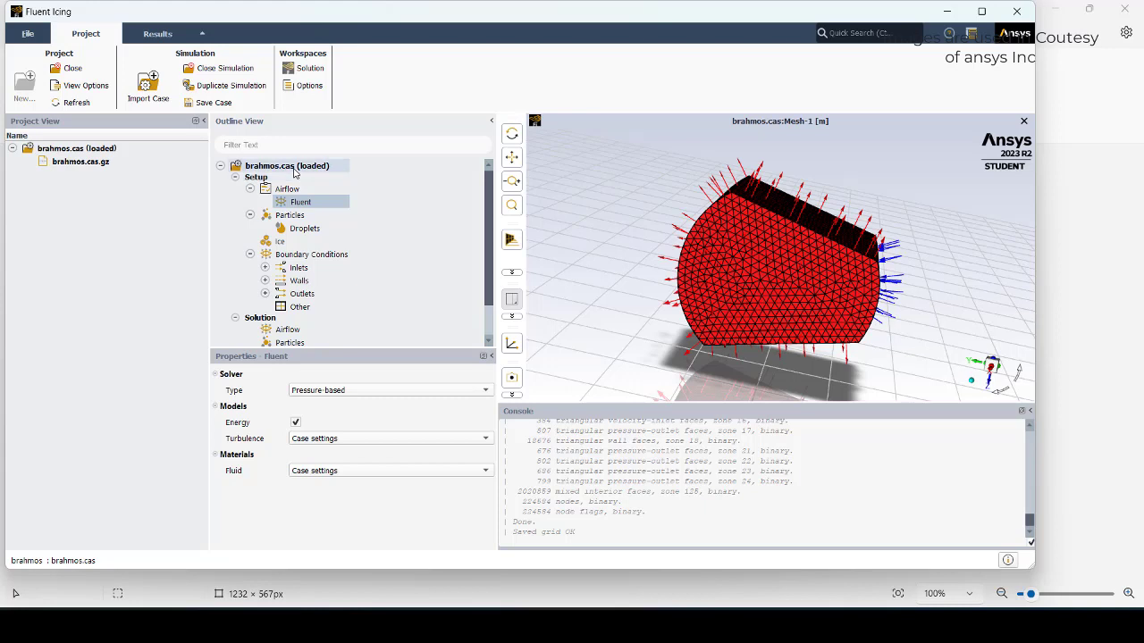
pyautogui.click(221, 167)
pyautogui.doubleClick(249, 177)
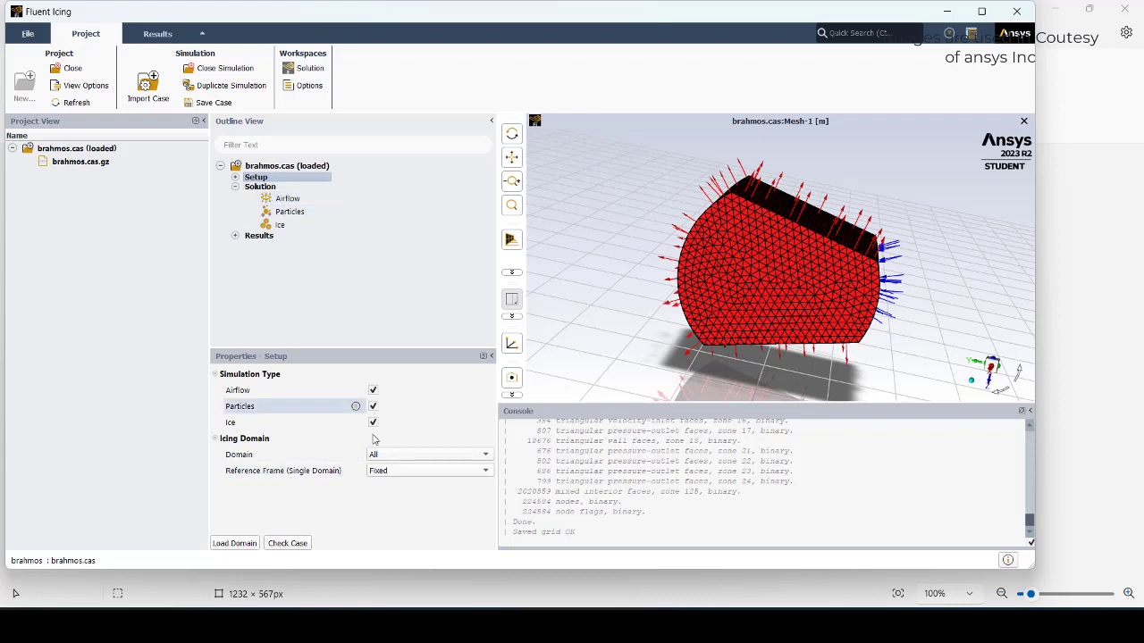
pyautogui.click(235, 178)
pyautogui.click(300, 202)
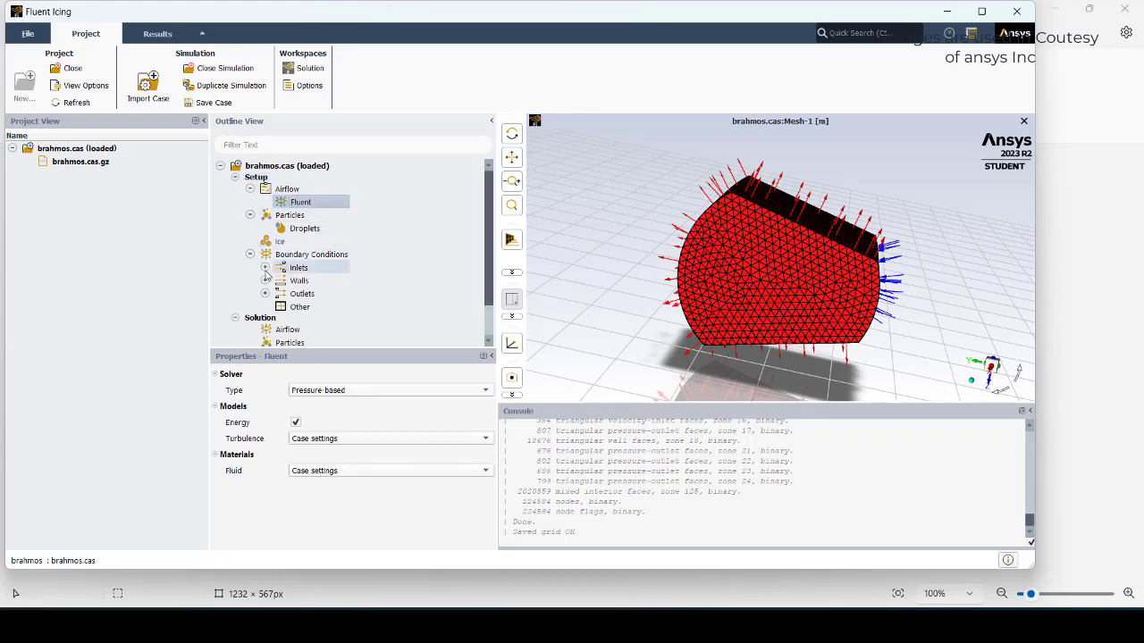
# Examine the inlet boundary's particle and airflow conditions, and list the wall and outlet boundaries.
pyautogui.click(265, 268)
pyautogui.click(311, 282)
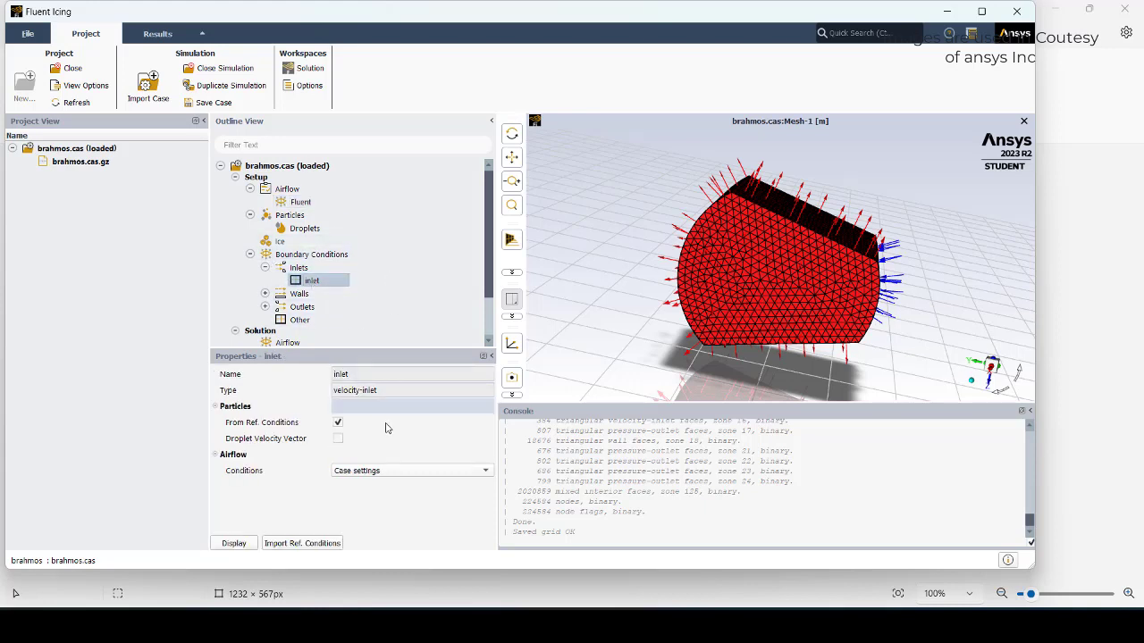
pyautogui.scroll(-2, 319, 295)
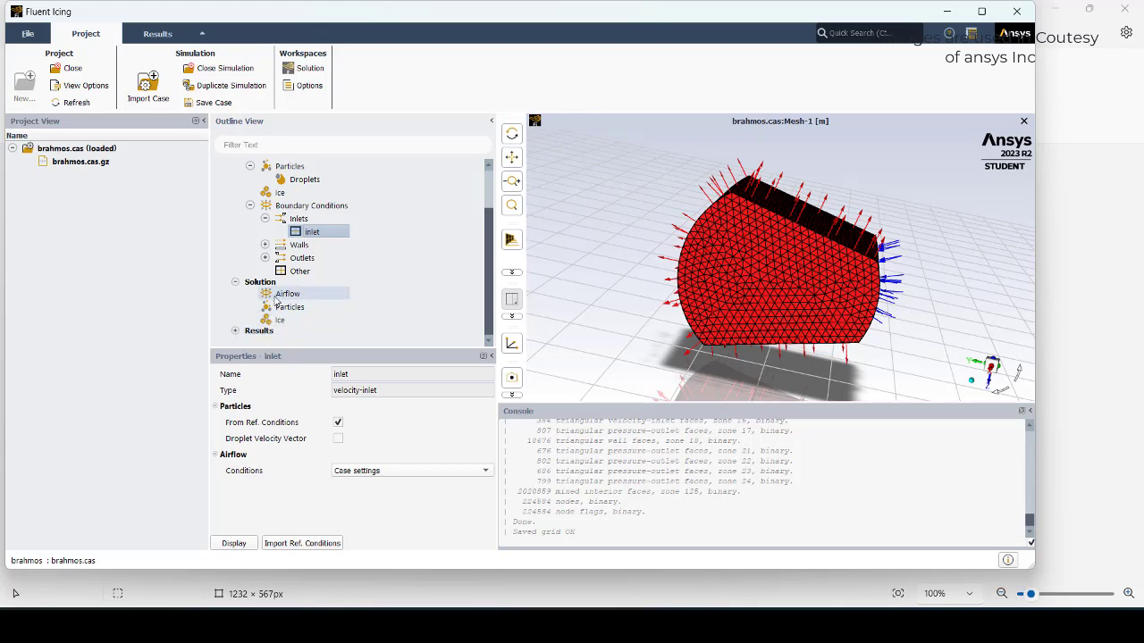
pyautogui.click(264, 244)
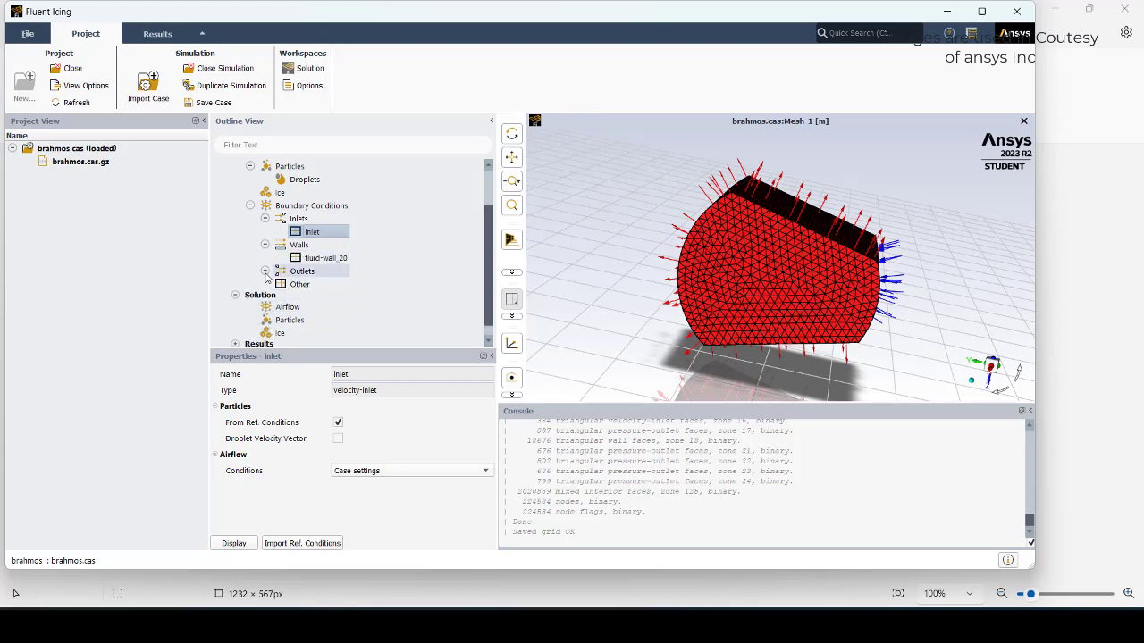
pyautogui.click(265, 271)
pyautogui.scroll(-3, 295, 295)
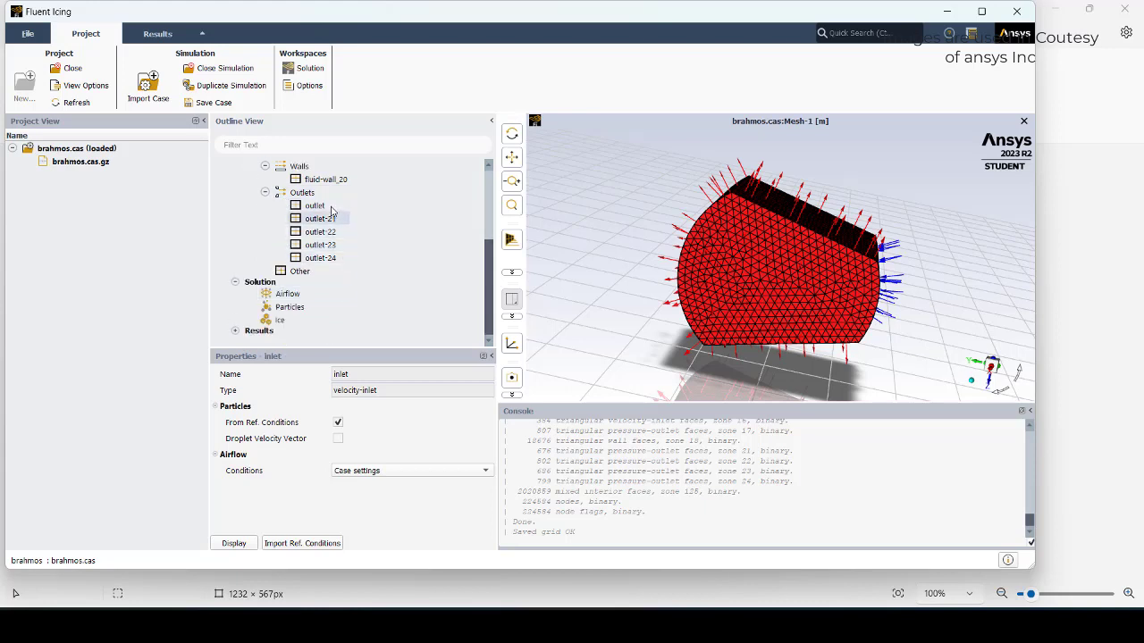
# Set the number of iterations for the airflow solution to 250.
pyautogui.click(288, 293)
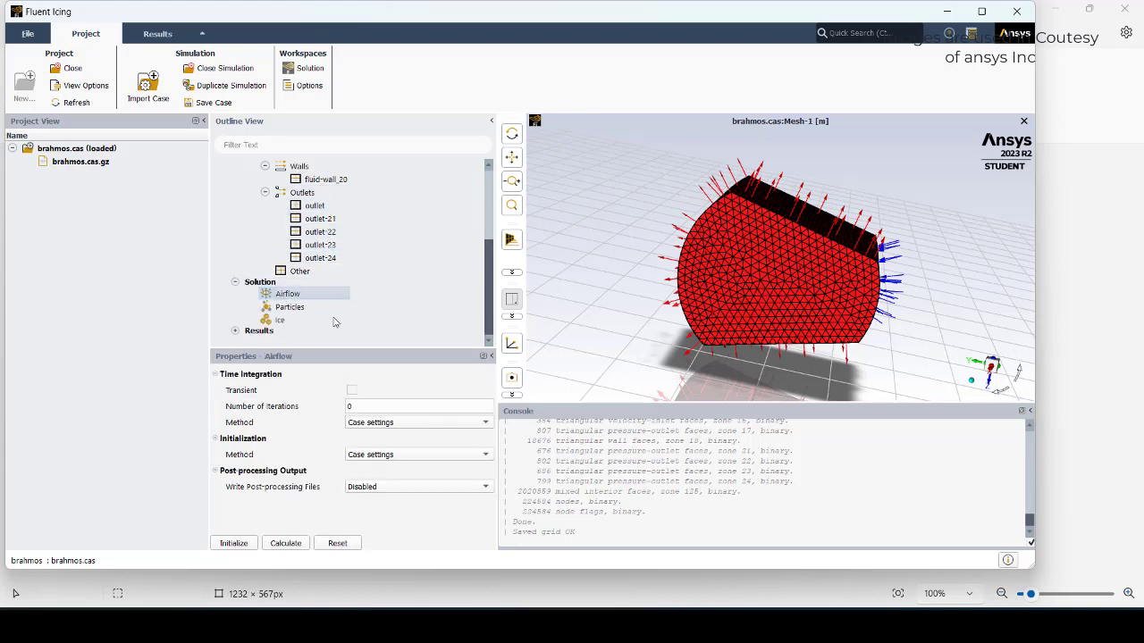
pyautogui.click(355, 406)
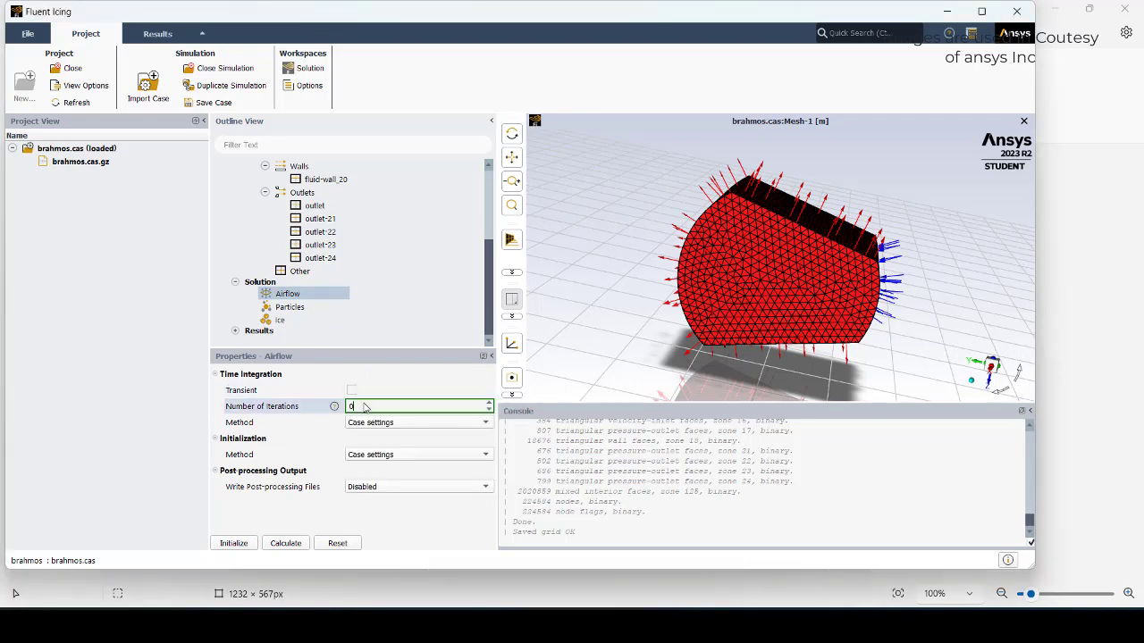
pyautogui.press('BackSpace')
pyautogui.write('250')
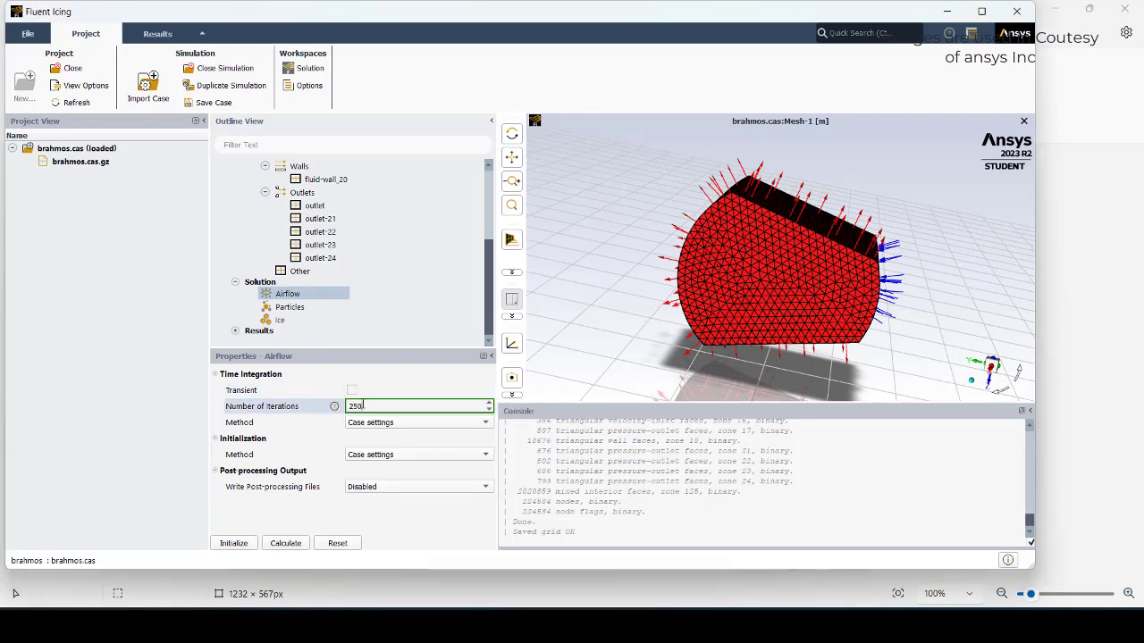
# Initialize the airflow solution and calculate it as a new run named flow.
pyautogui.click(237, 547)
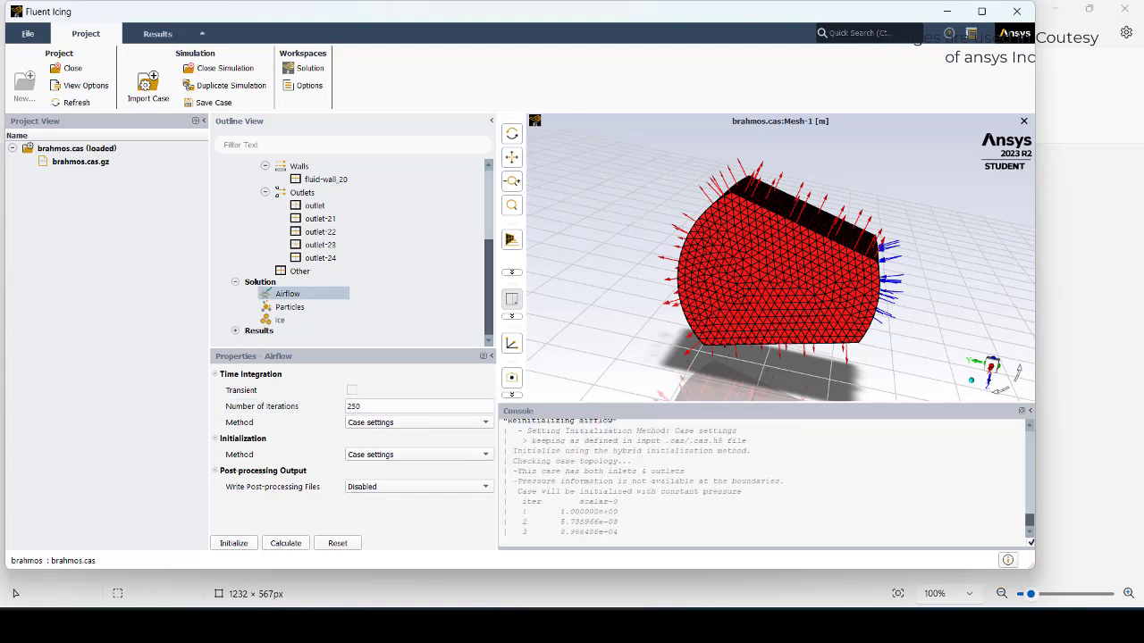
pyautogui.click(918, 512)
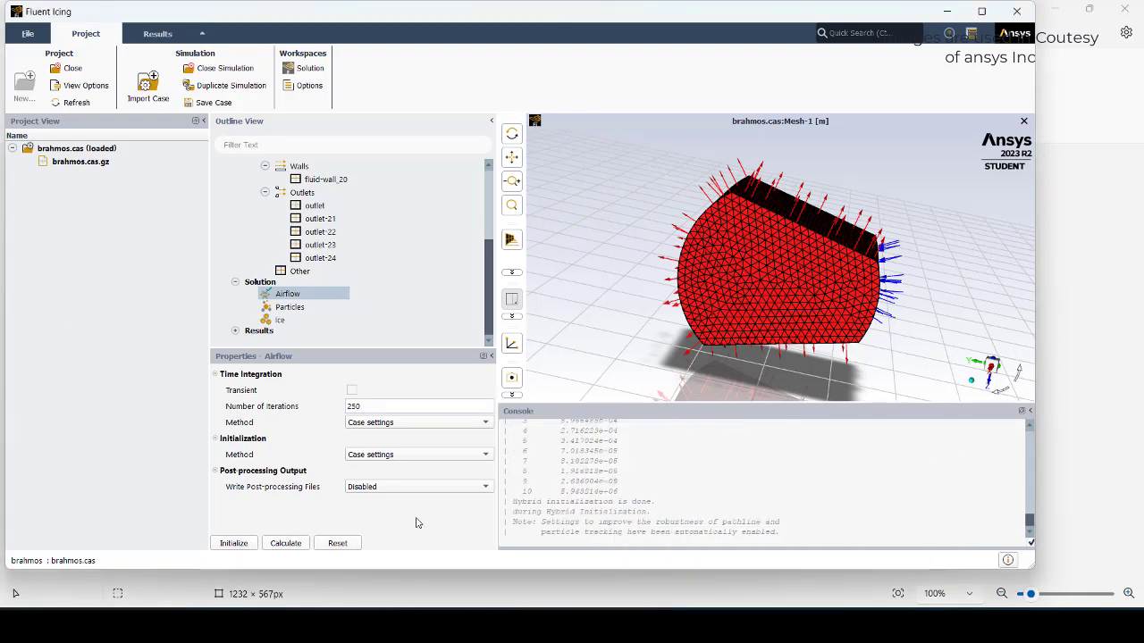
pyautogui.click(287, 545)
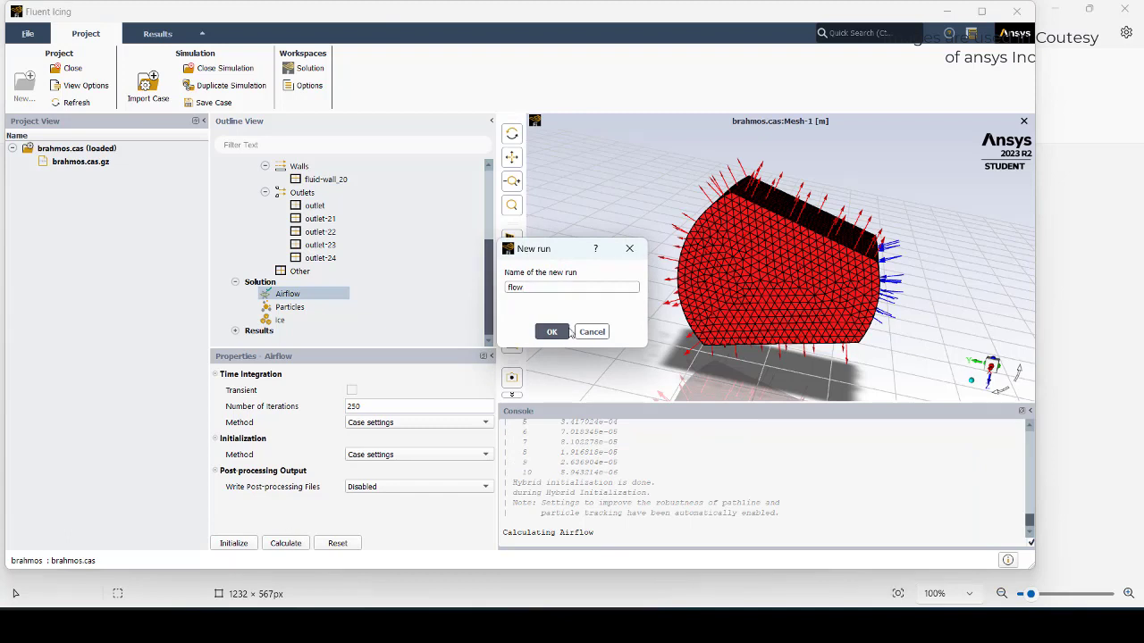
pyautogui.click(567, 333)
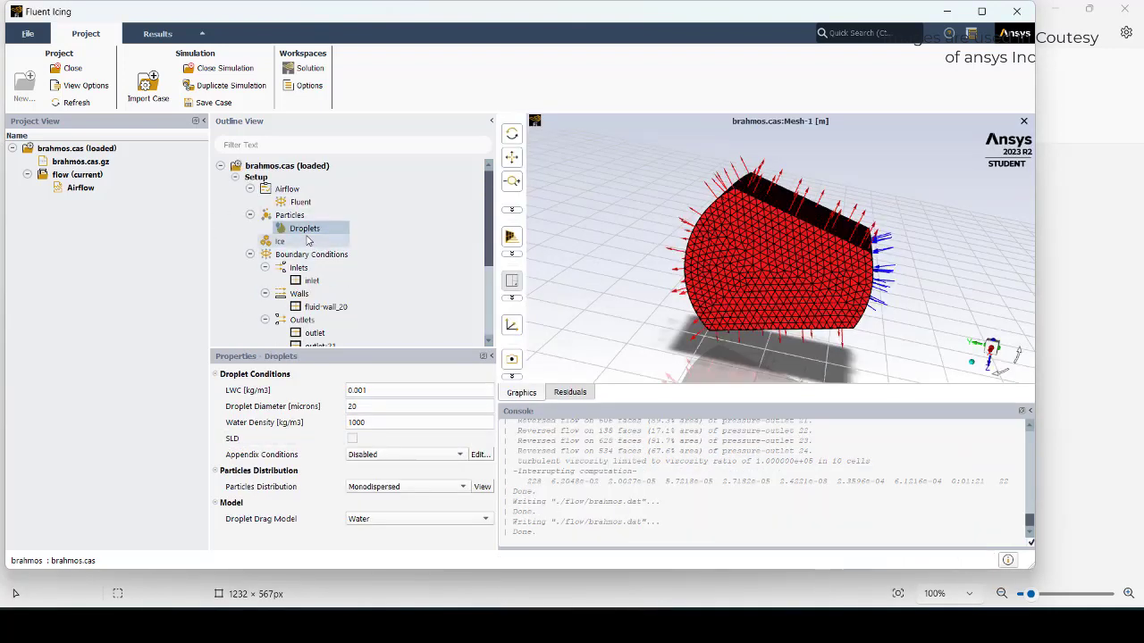
# Set the liquid water content (LWC) in the droplet conditions to 0.035 kg/m3.
pyautogui.click(376, 393)
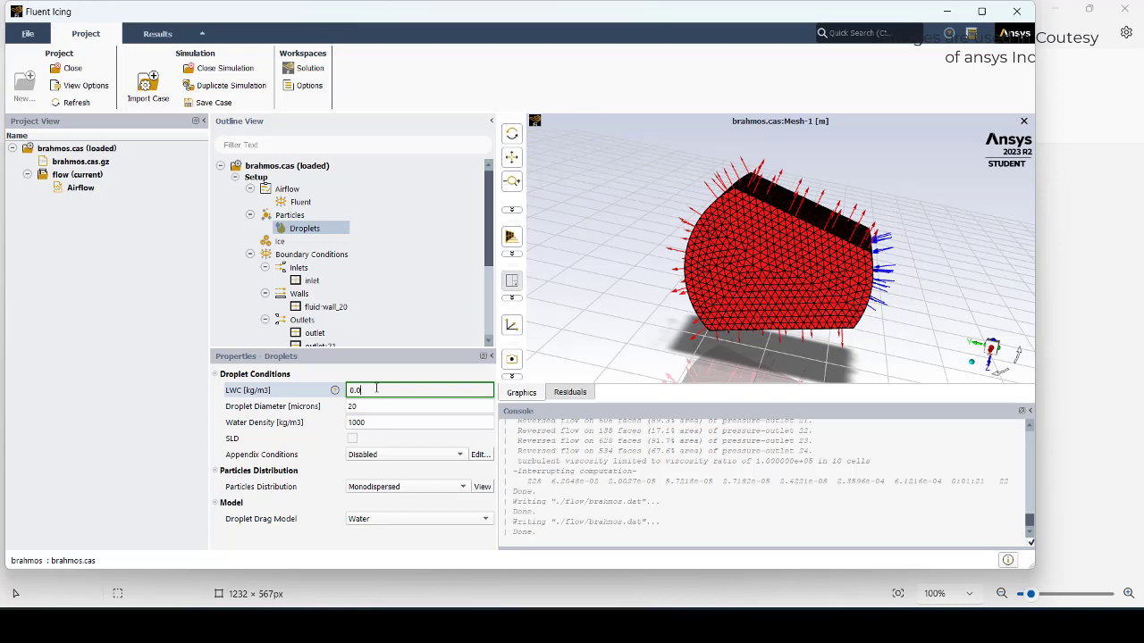
pyautogui.write('0.035')
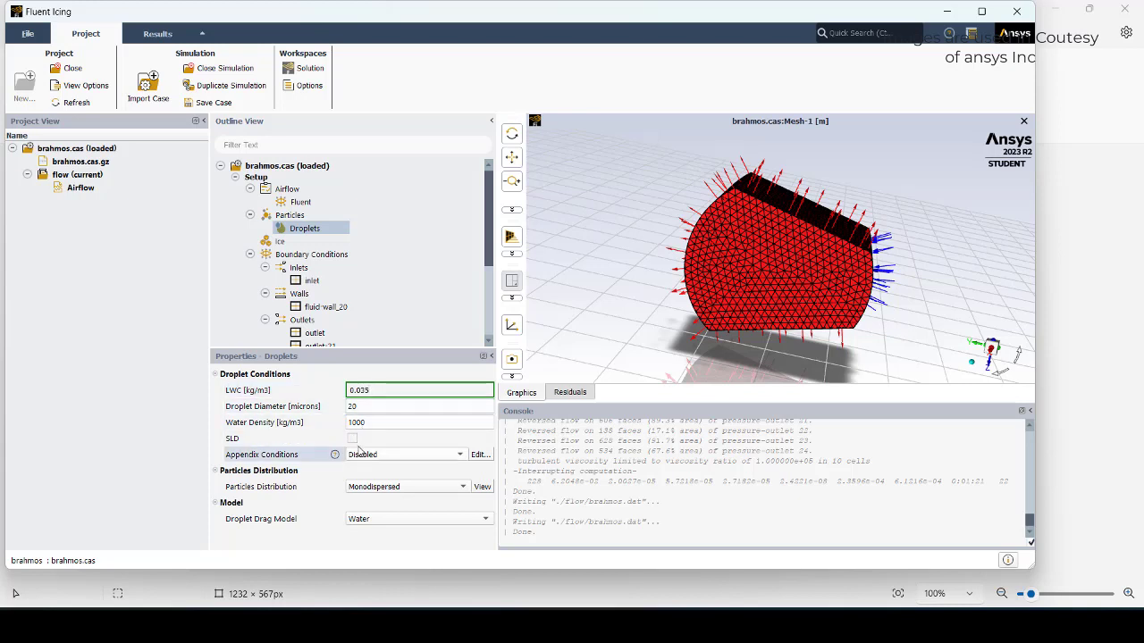
pyautogui.click(485, 458)
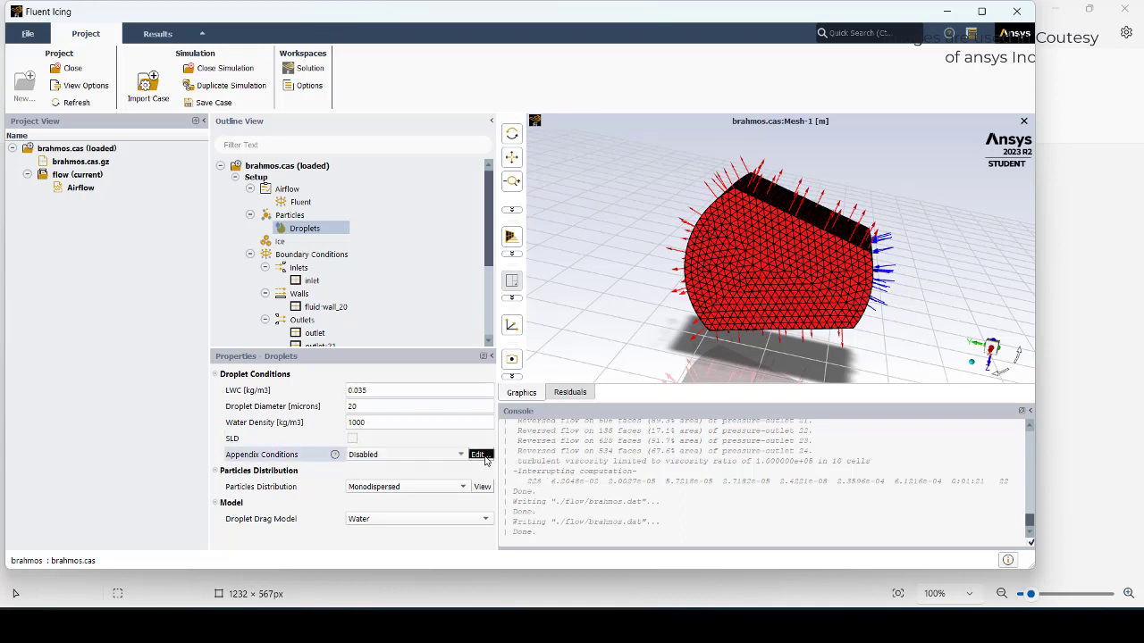
pyautogui.click(448, 457)
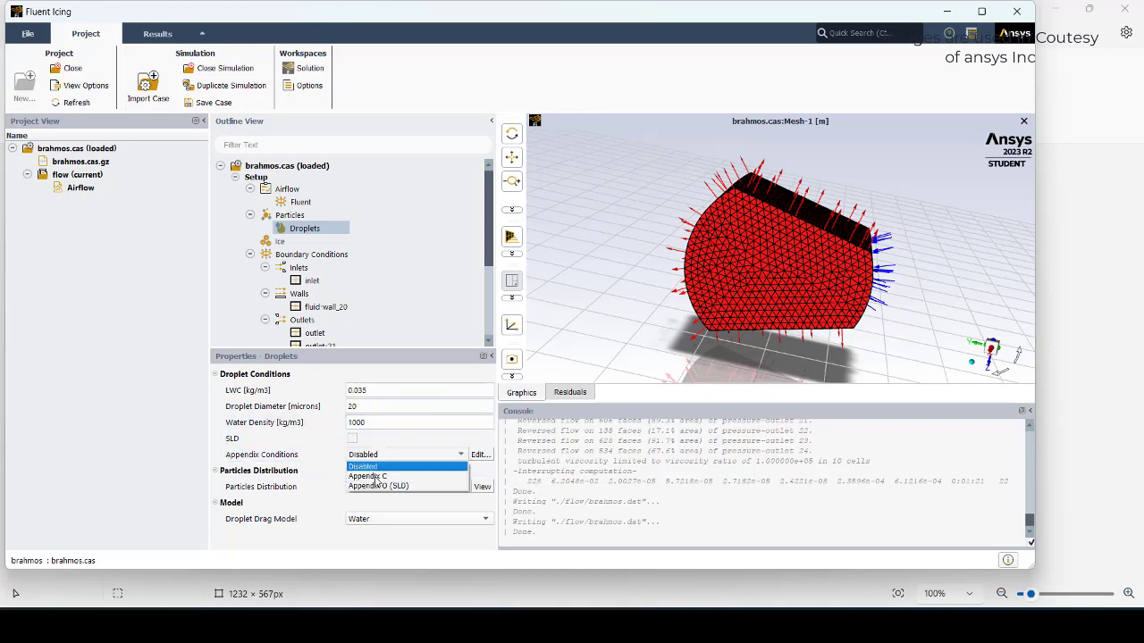
pyautogui.click(375, 475)
pyautogui.click(480, 455)
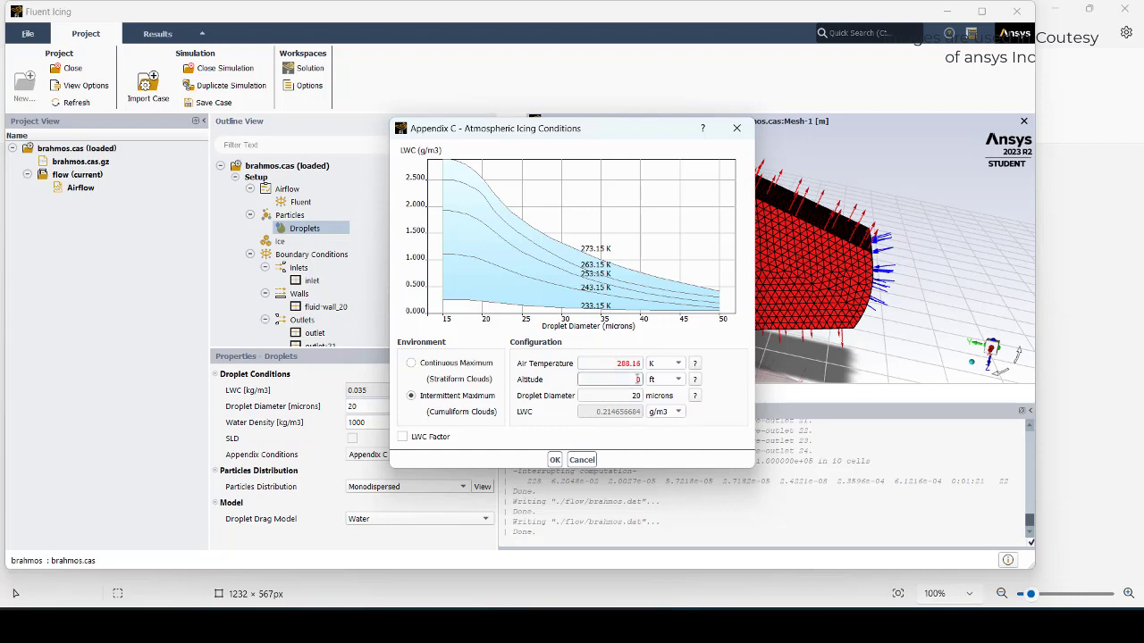
pyautogui.click(580, 459)
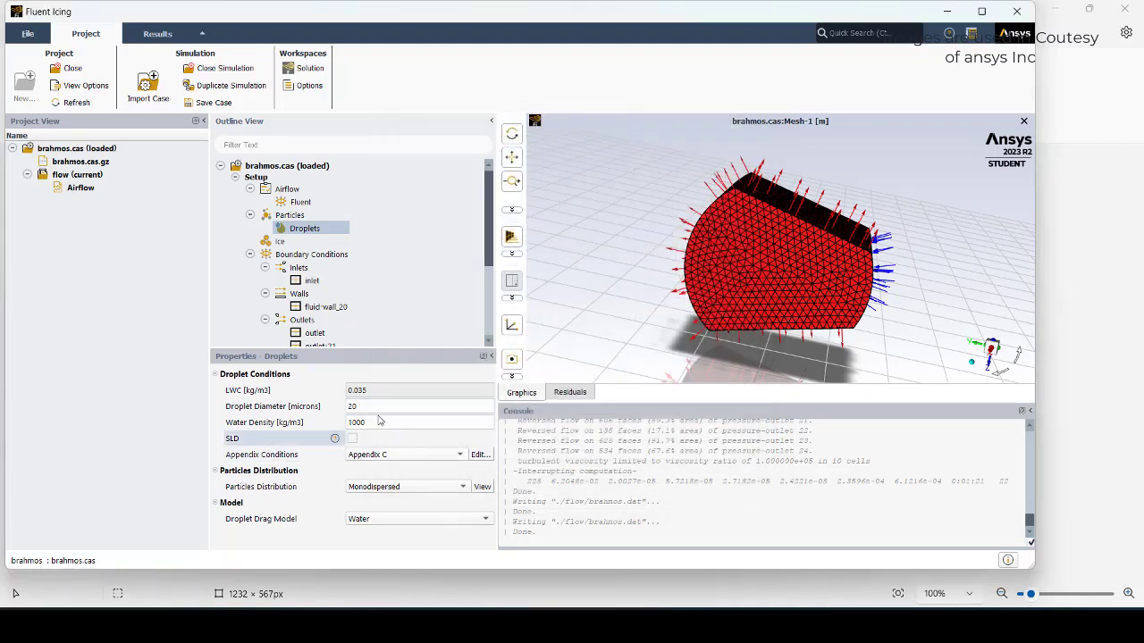
pyautogui.click(380, 456)
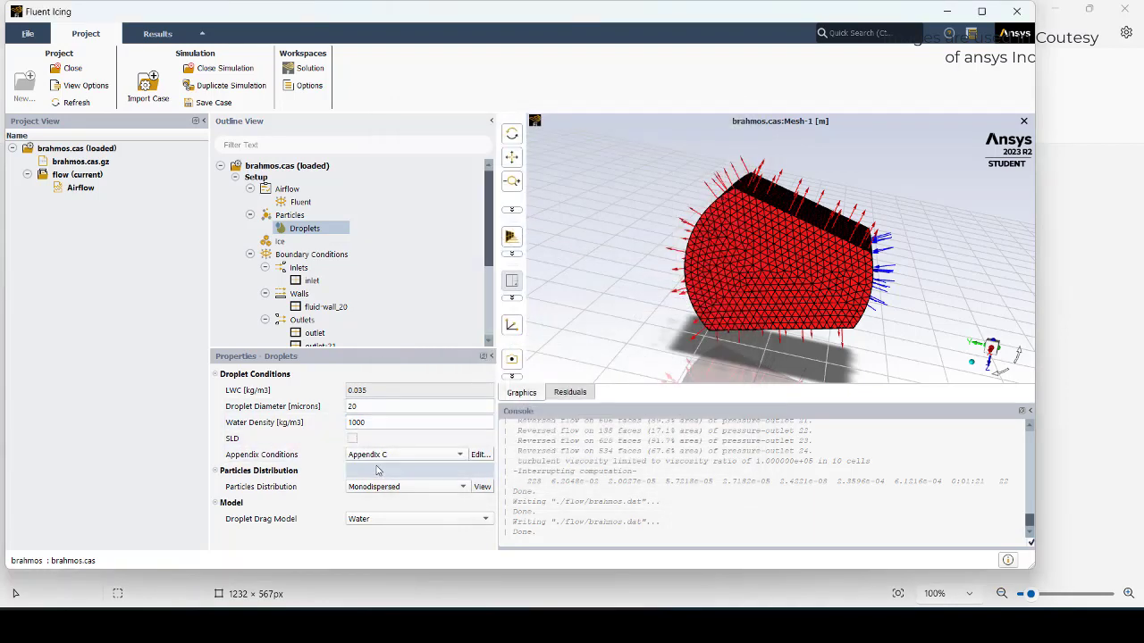
pyautogui.click(375, 471)
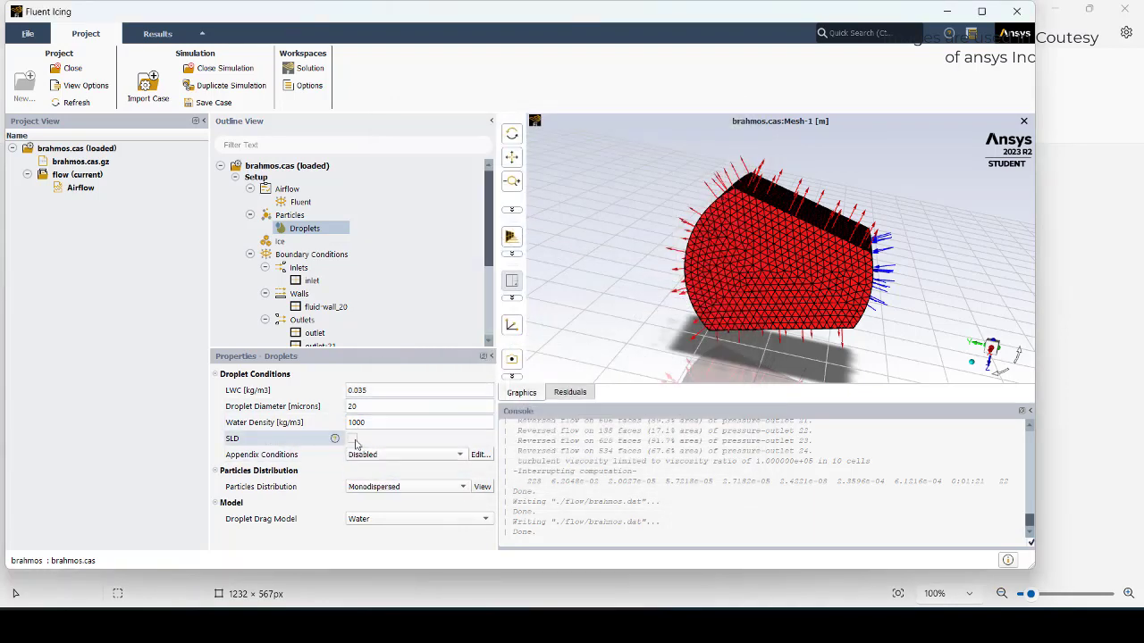
# Enable SLD in the droplet conditions and review the Splashing and Bouncing model options.
pyautogui.click(353, 439)
pyautogui.scroll(-1, 488, 477)
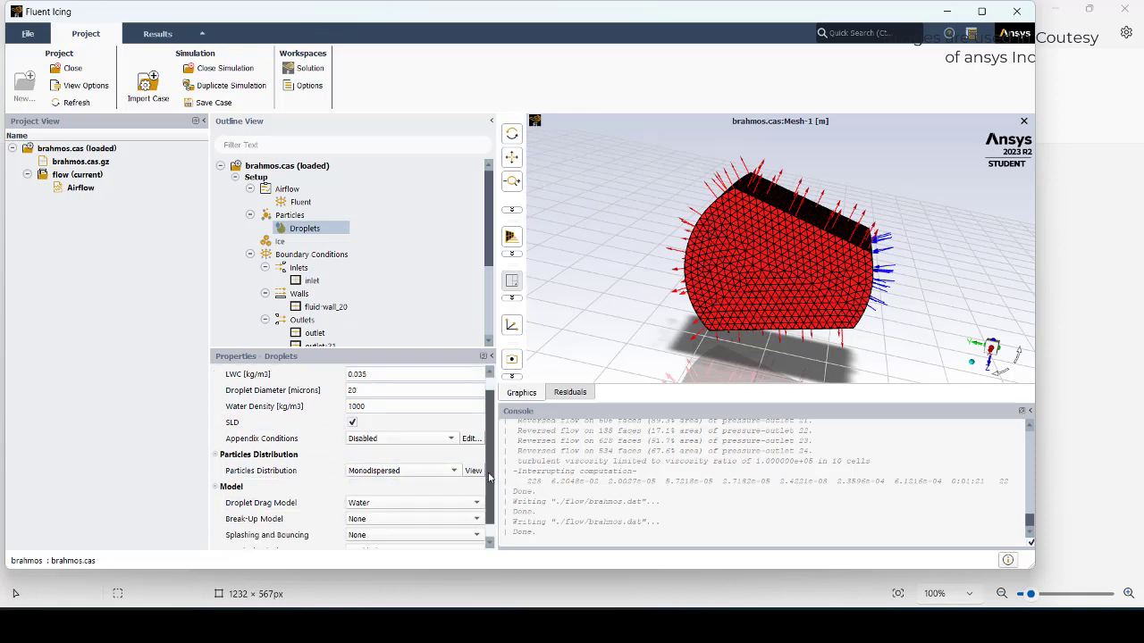
pyautogui.scroll(-1, 489, 477)
pyautogui.click(418, 535)
pyautogui.click(428, 558)
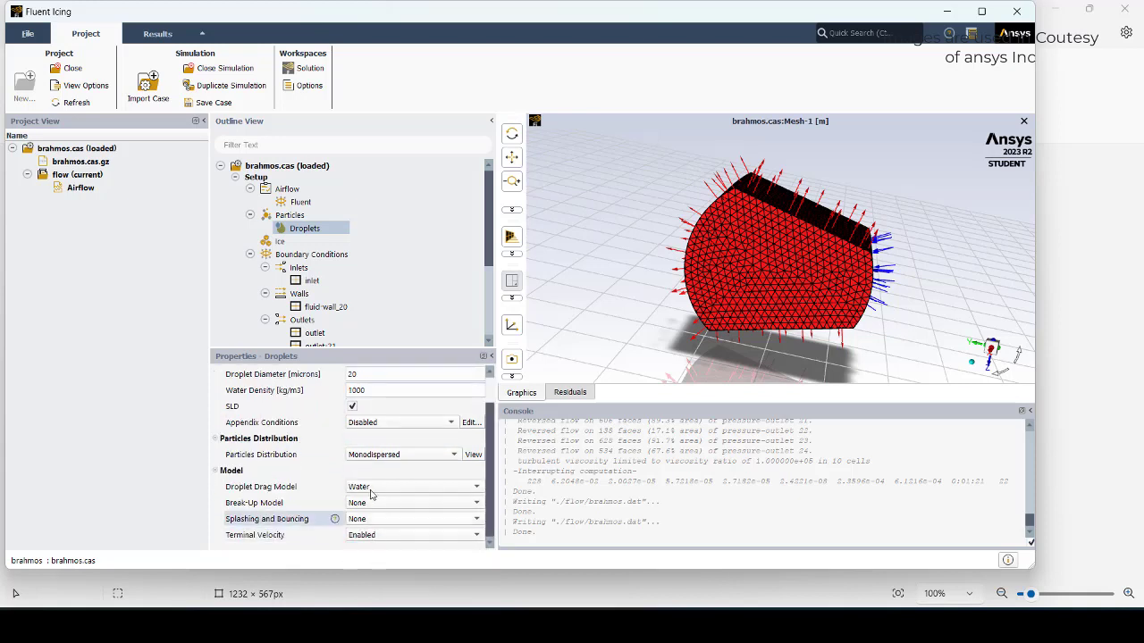
# Enable the droplet velocity vector on the inlet boundary and set its droplet Y velocity to 80 m/s.
pyautogui.scroll(-2, 357, 263)
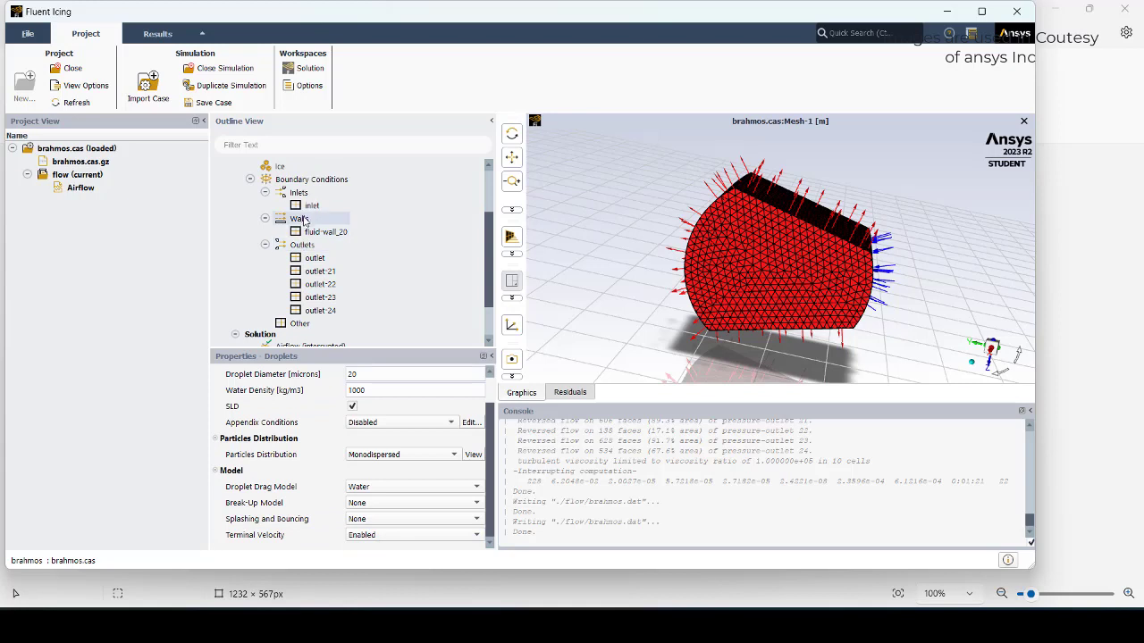
pyautogui.click(311, 206)
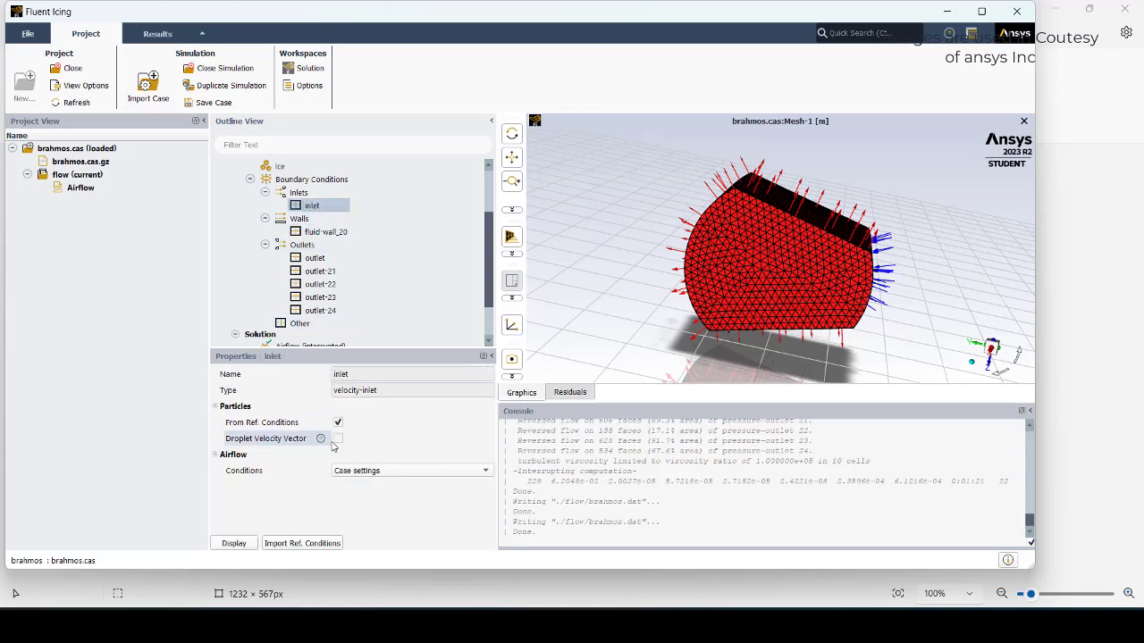
pyautogui.click(338, 439)
pyautogui.click(347, 474)
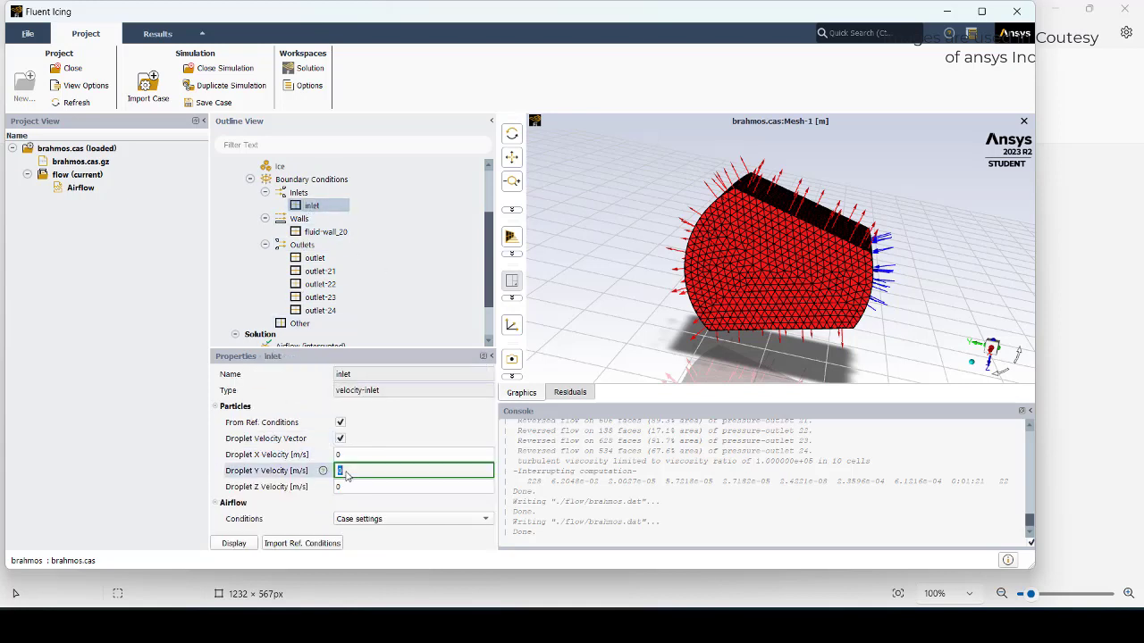
pyautogui.write('80')
pyautogui.moveTo(688, 347); pyautogui.dragTo(764, 344)
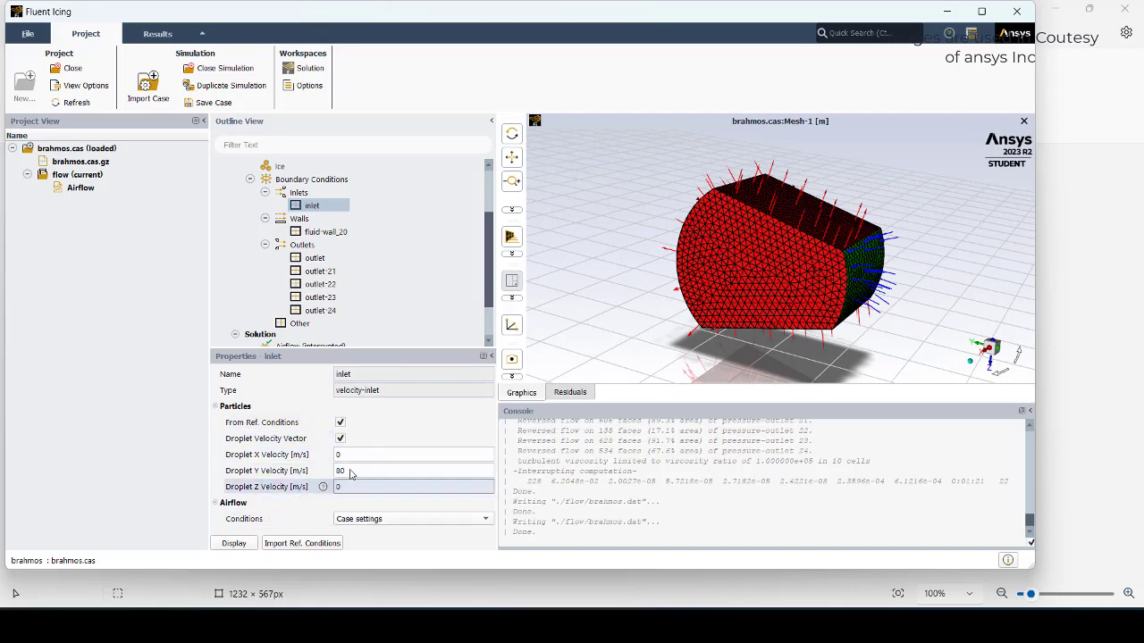
# Set the number of iterations for the particles solution to 200.
pyautogui.scroll(-1, 375, 267)
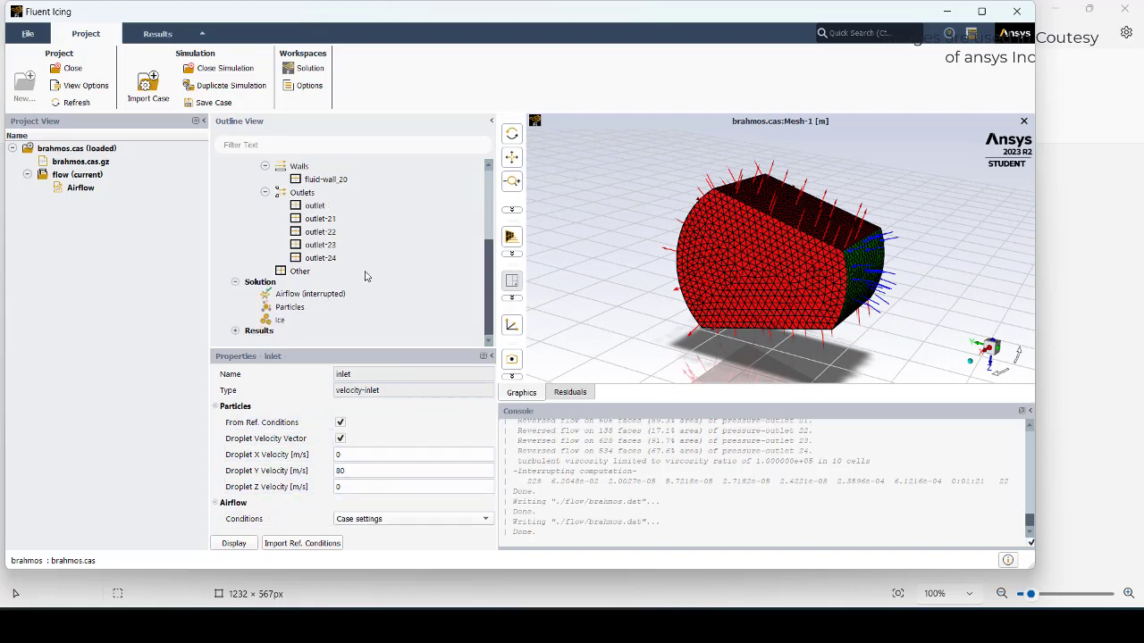
pyautogui.click(290, 306)
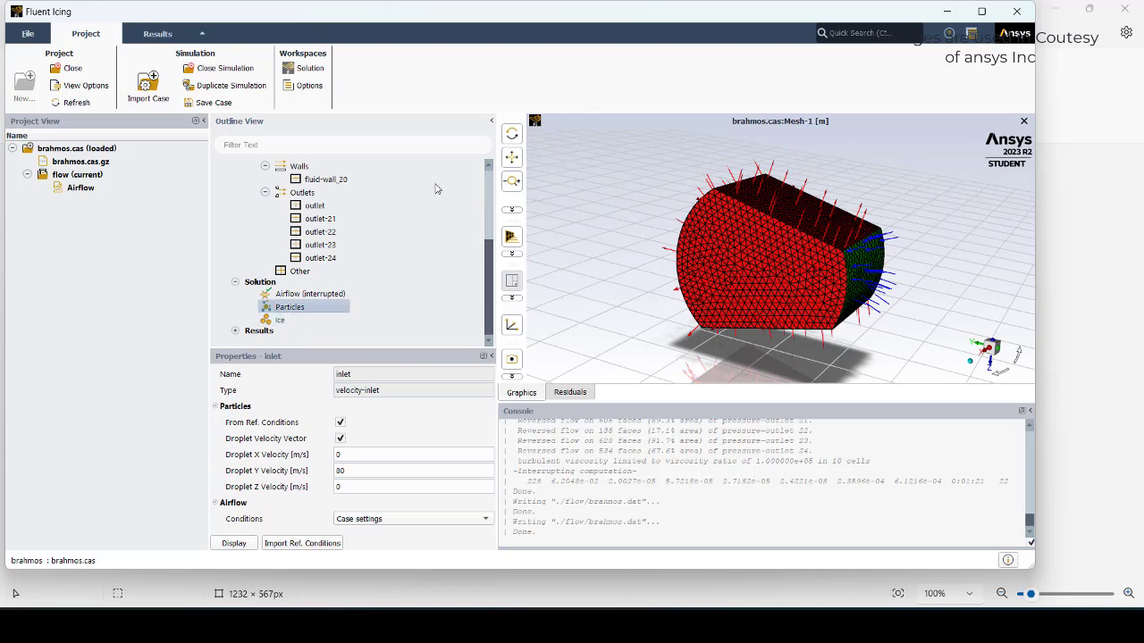
pyautogui.click(350, 391)
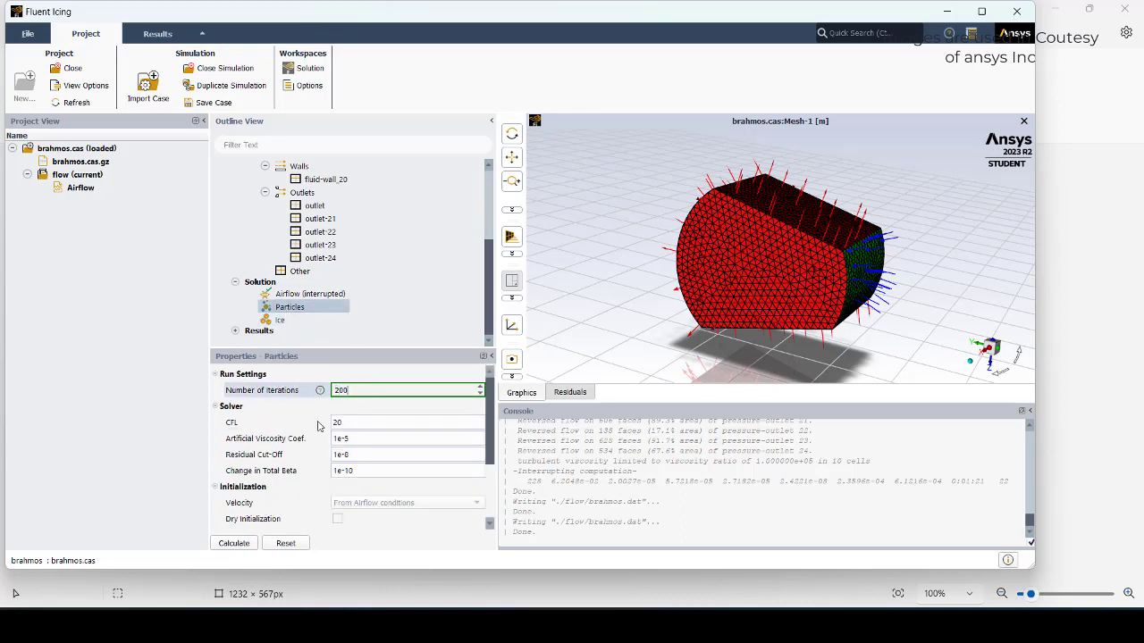
# Calculate the particles solution with 200 iterations as a new run named particles.
pyautogui.write('200')
pyautogui.scroll(-3, 318, 501)
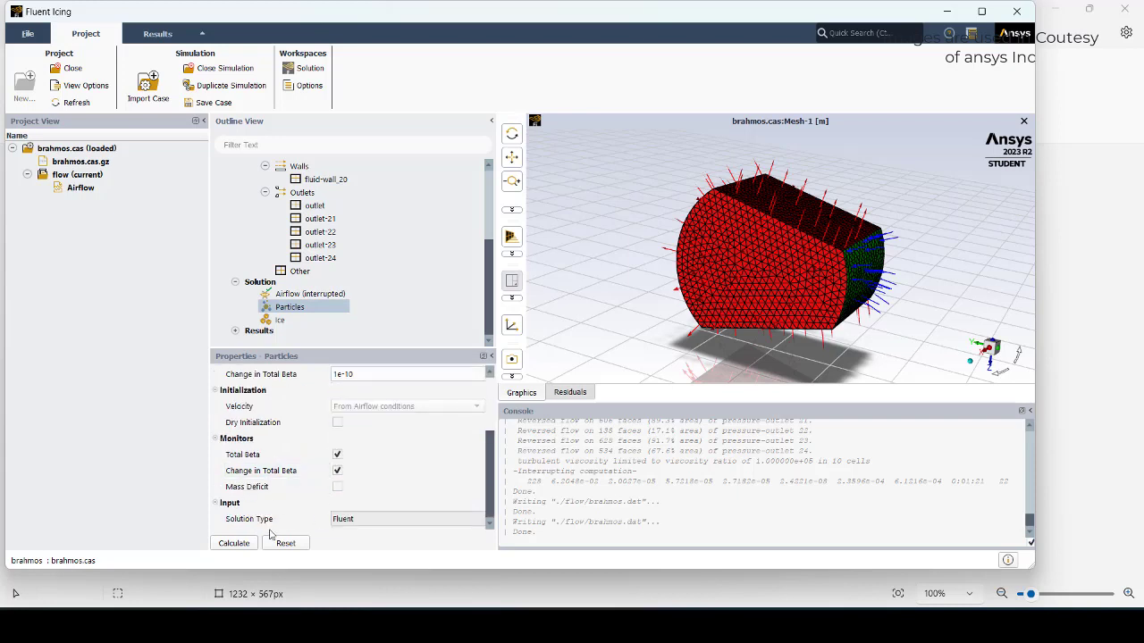
pyautogui.click(234, 543)
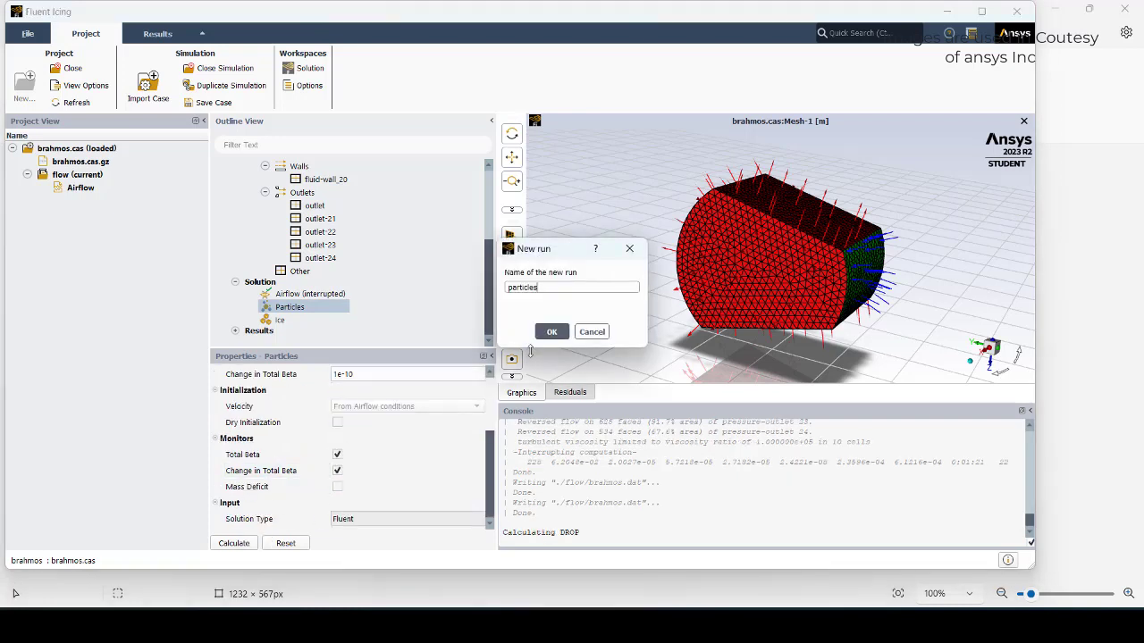
pyautogui.click(552, 331)
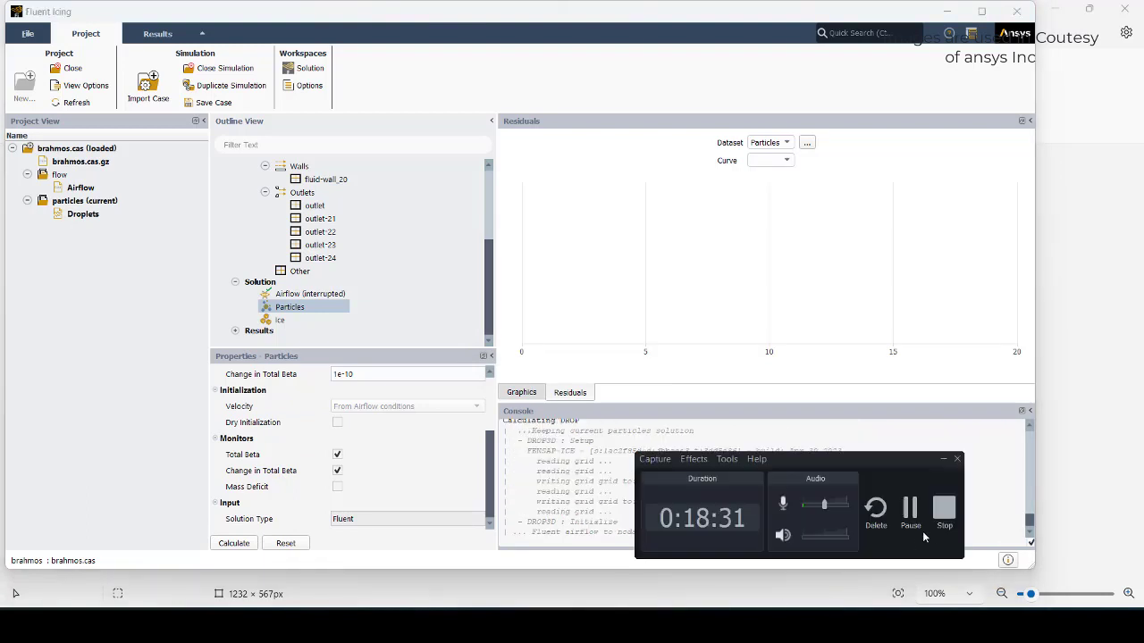
pyautogui.click(910, 523)
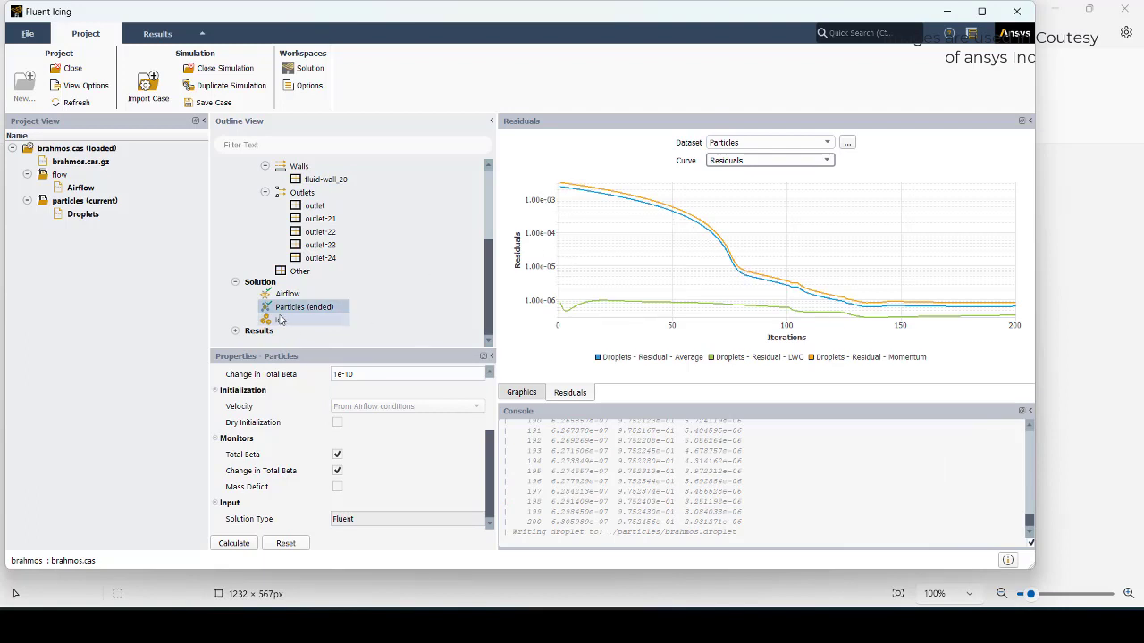
# Set the relative humidity in the ice accretion conditions to 80% and enable Beading in the icing model.
pyautogui.scroll(5, 414, 256)
pyautogui.click(277, 242)
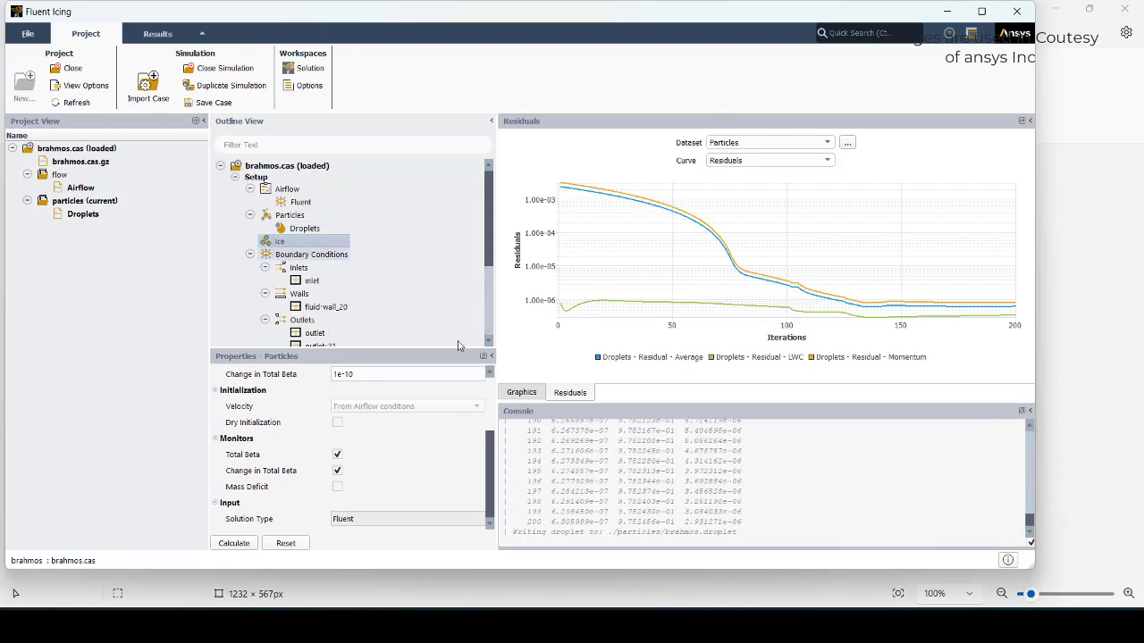
pyautogui.click(369, 422)
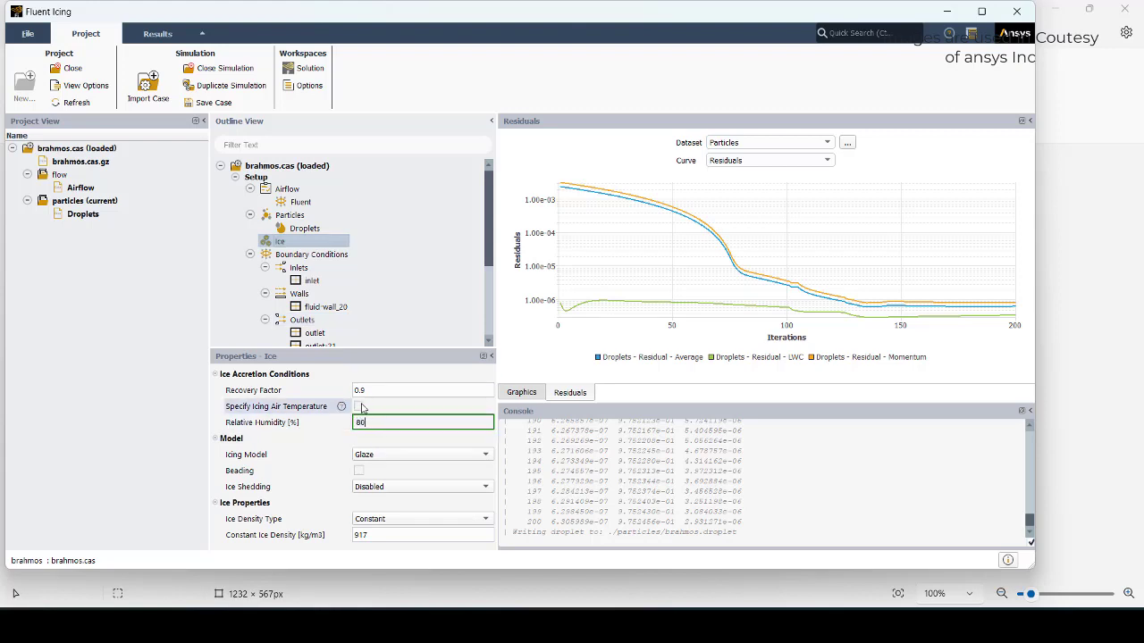
pyautogui.click(358, 471)
pyautogui.scroll(-3, 386, 266)
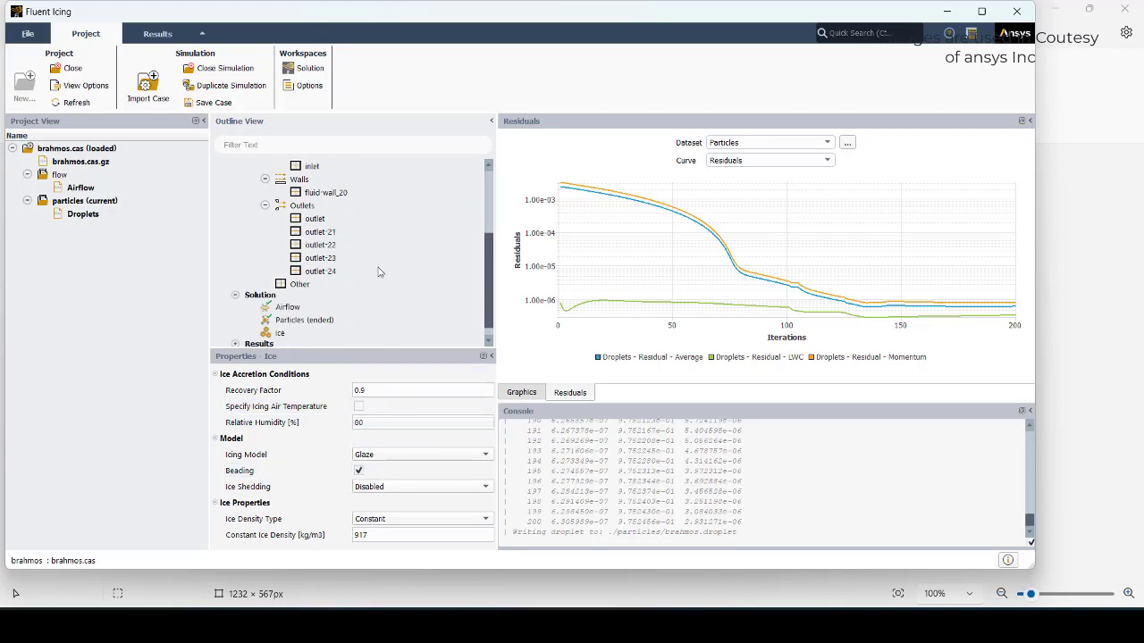
# Set the total time of ice accretion to 1000 s and calculate the ice solution as a new run named ice.
pyautogui.click(283, 333)
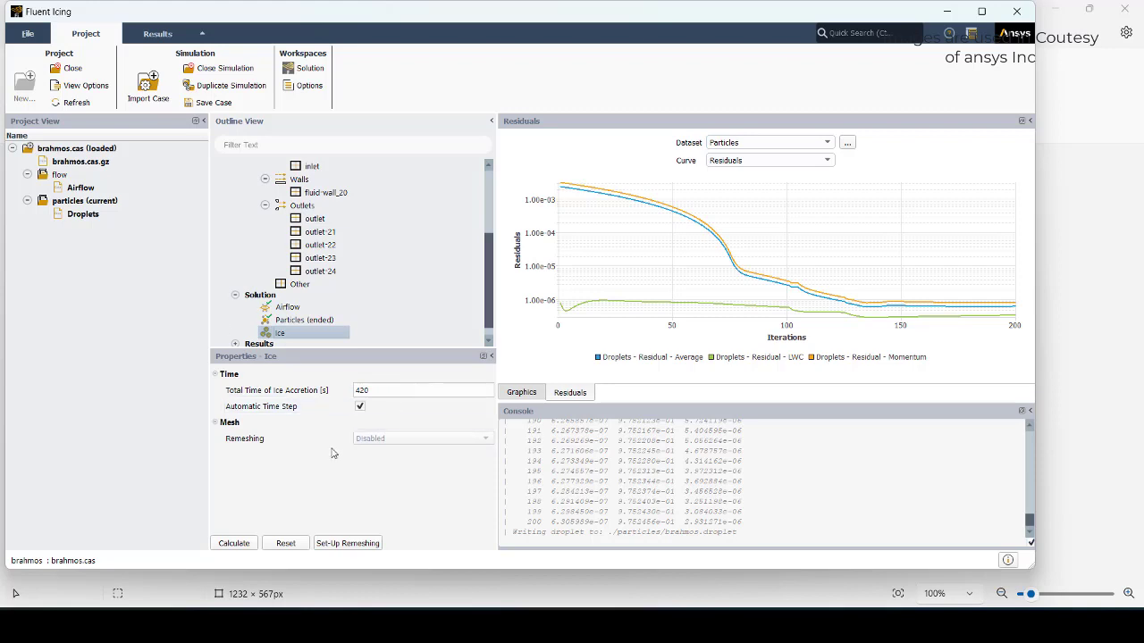
pyautogui.doubleClick(377, 395)
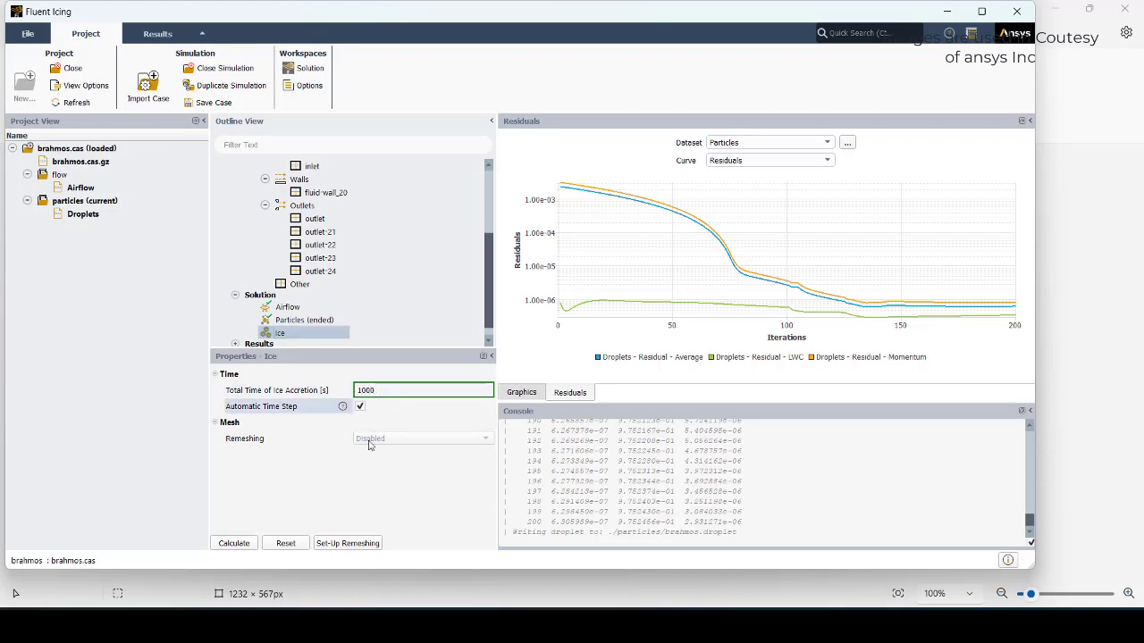
pyautogui.click(242, 547)
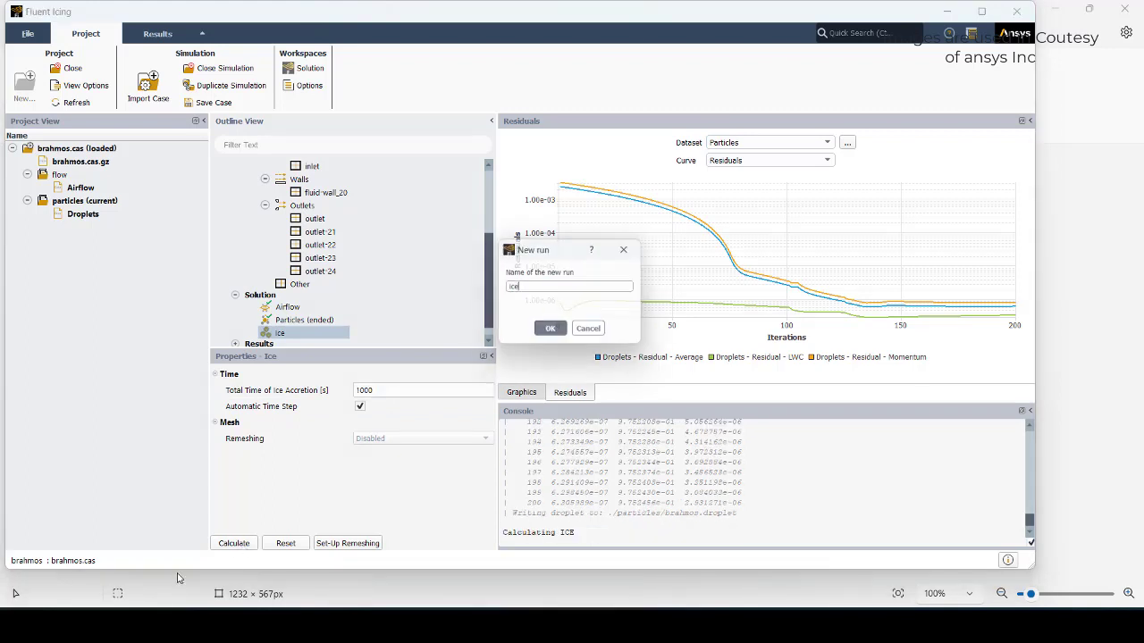
pyautogui.click(552, 331)
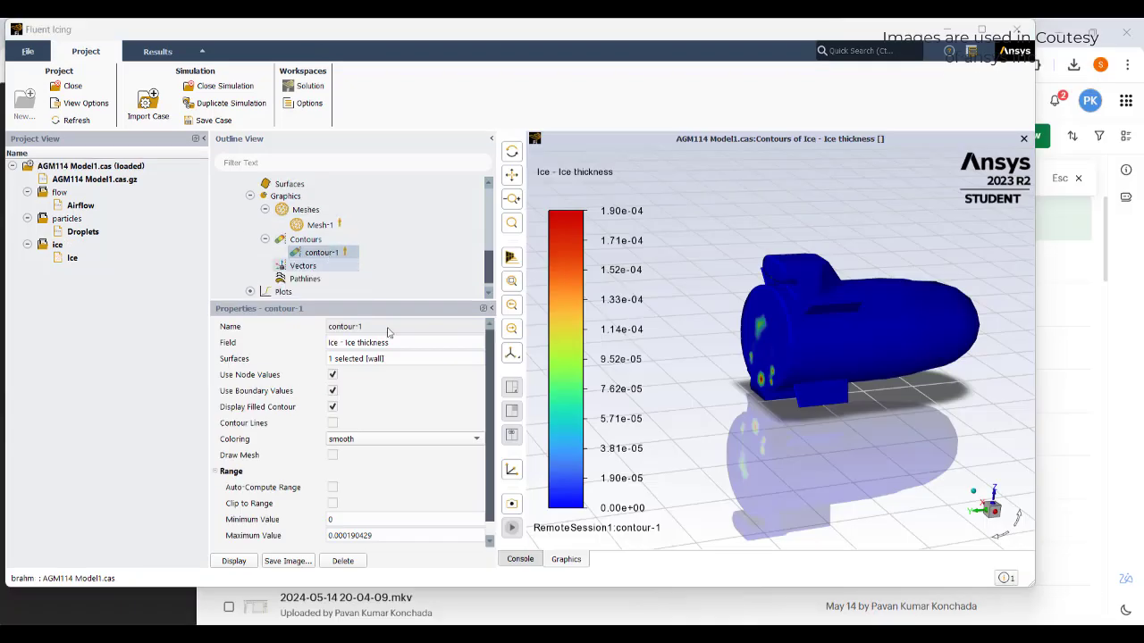
# Review the field and surface selections of contour-1, keeping Ice - Ice thickness on the wall surface, and display the contour.
pyautogui.click(445, 345)
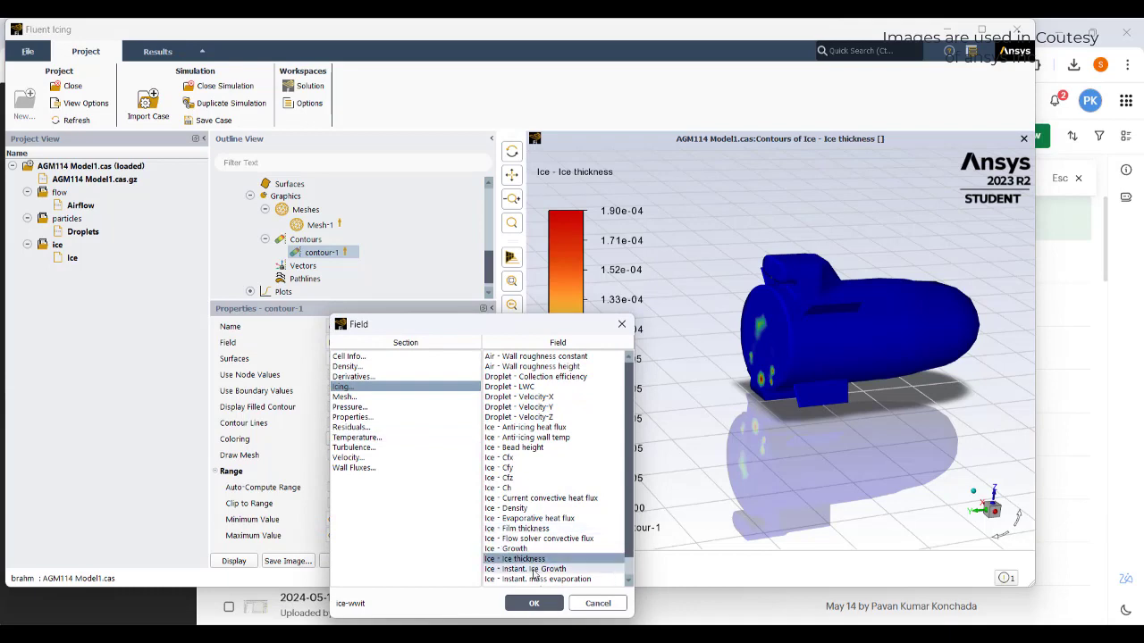
pyautogui.click(534, 603)
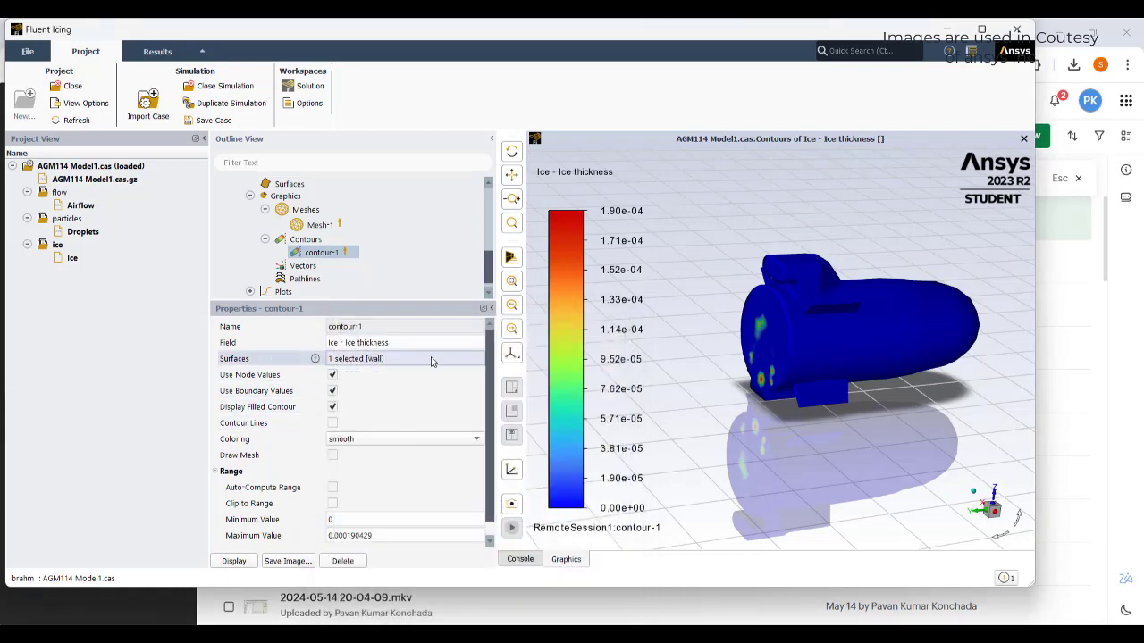
pyautogui.click(431, 361)
pyautogui.click(378, 602)
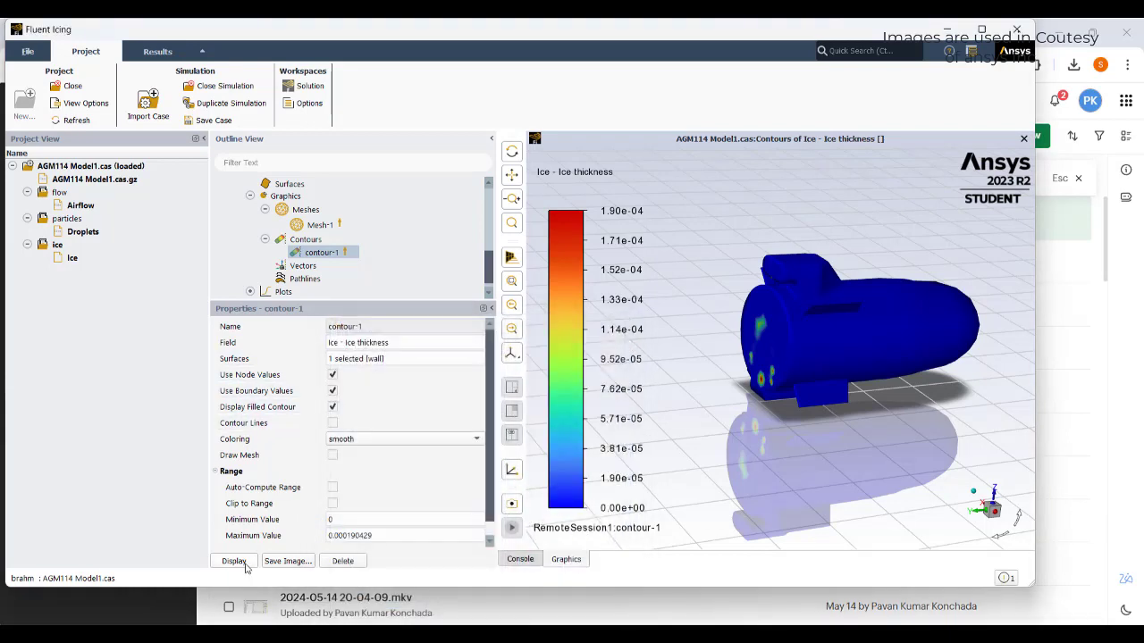
pyautogui.click(246, 564)
# Set the maximum range value of contour-1 to 1.90429e-6 and redisplay the contour.
pyautogui.click(390, 536)
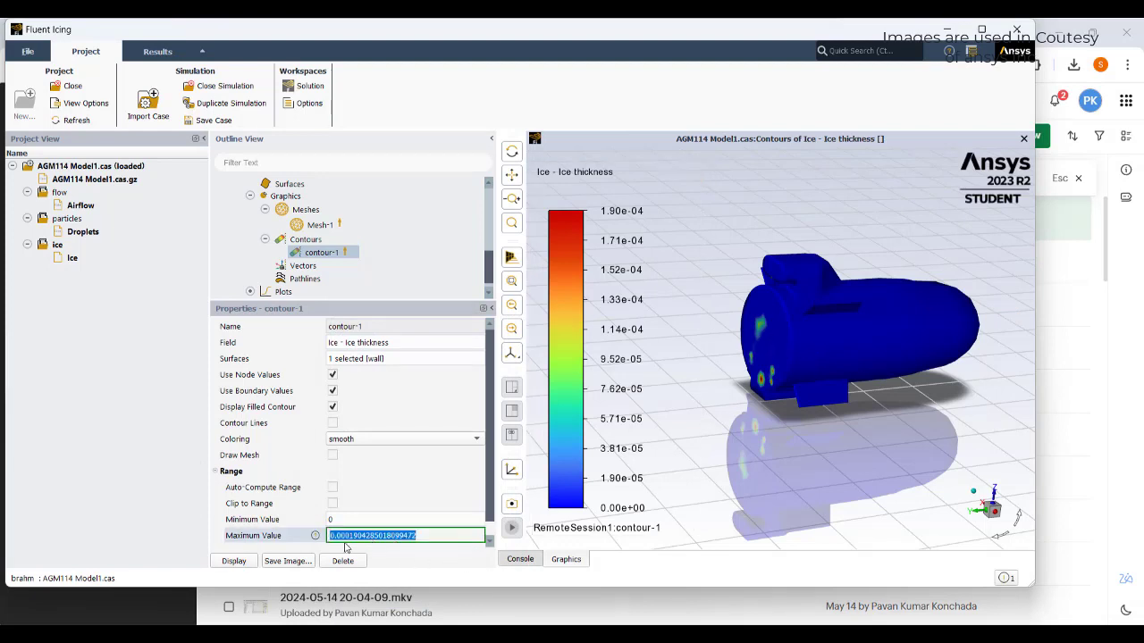
pyautogui.click(353, 539)
pyautogui.write('00')
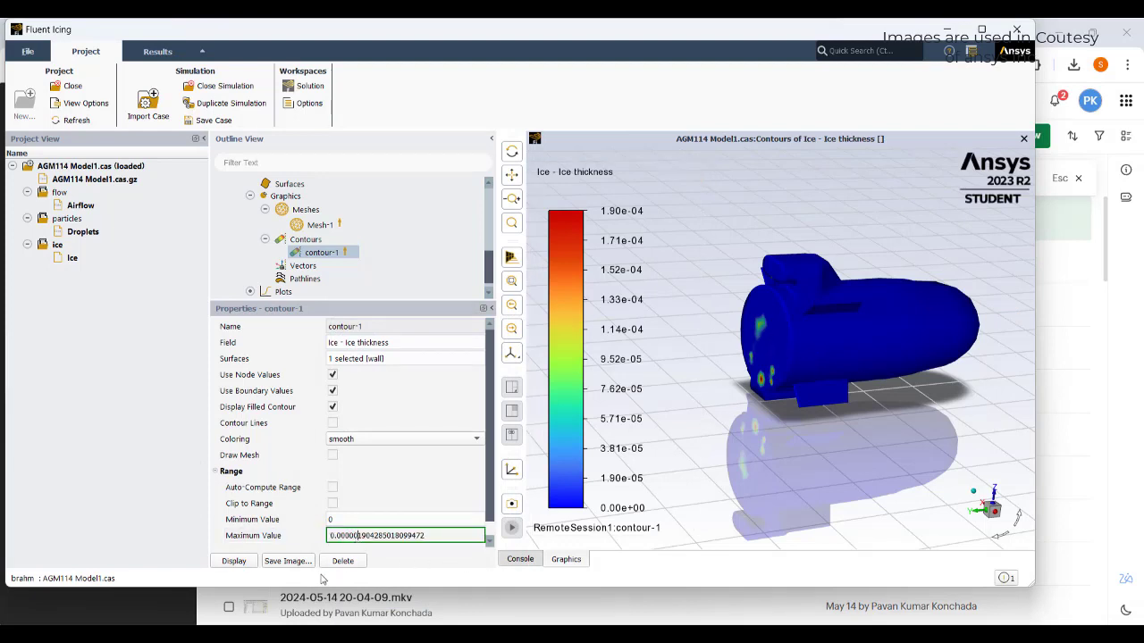
pyautogui.click(250, 563)
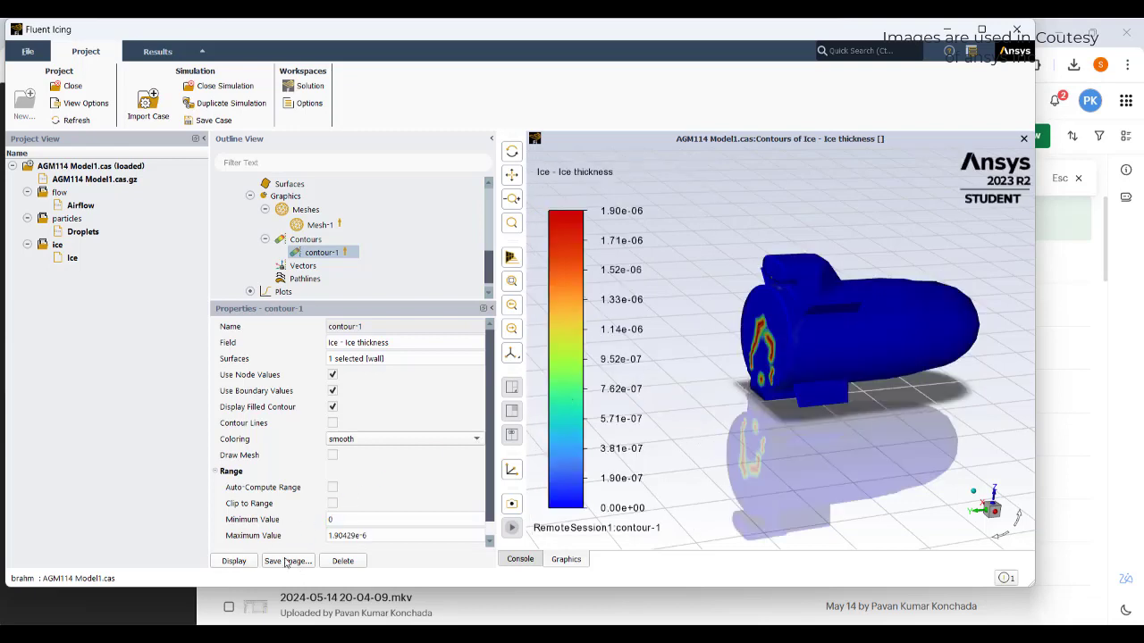
# Set the maximum range value of contour-1 to 1.90429e-8, redisplay it and examine the ice thickness around the missile.
pyautogui.click(373, 539)
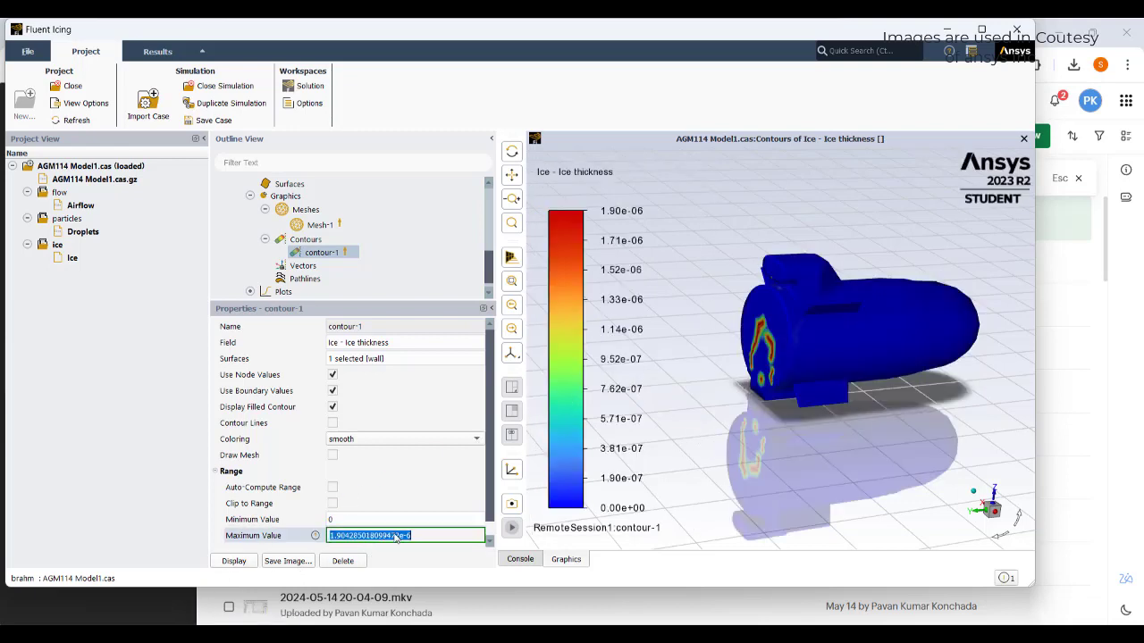
pyautogui.click(413, 536)
pyautogui.press('BackSpace')
pyautogui.write('8')
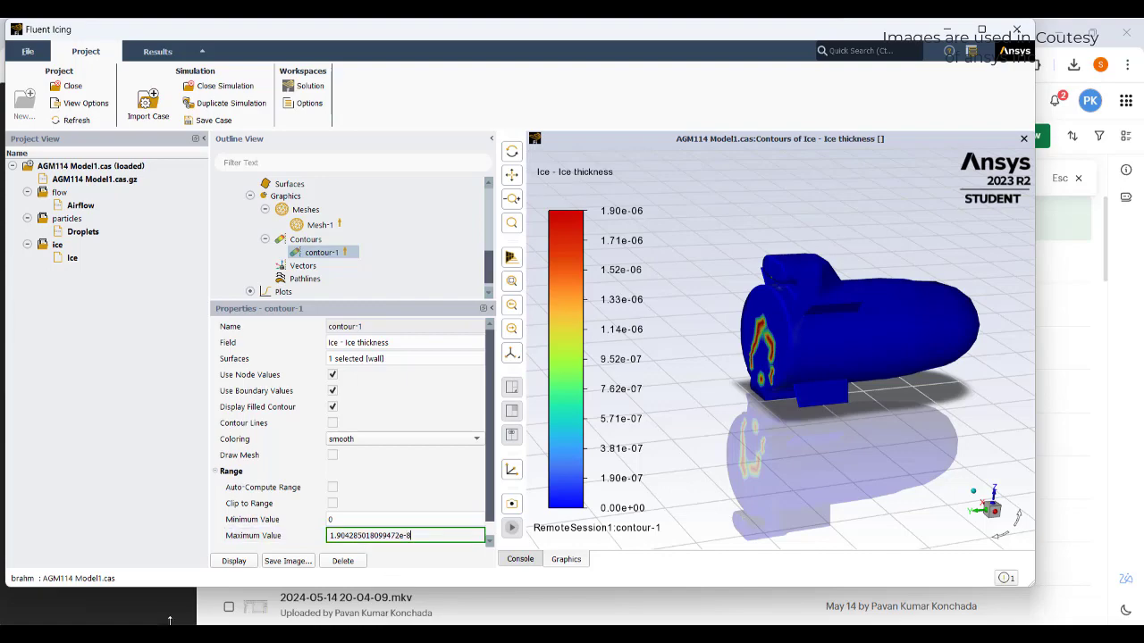
pyautogui.click(234, 561)
pyautogui.moveTo(858, 375); pyautogui.dragTo(887, 436)
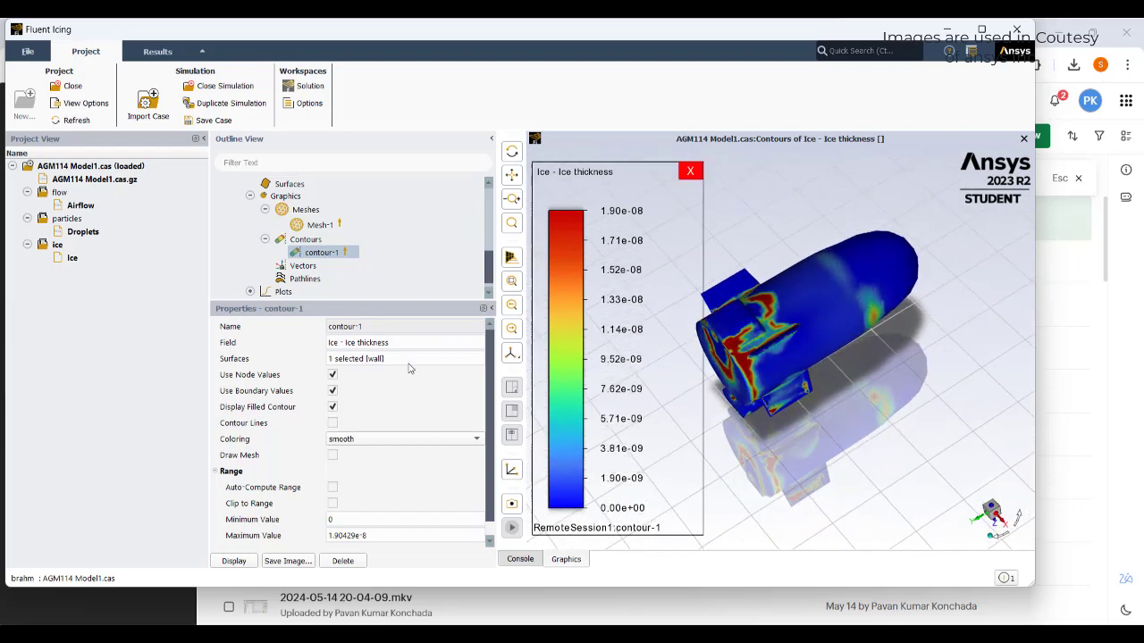
pyautogui.scroll(1, 317, 259)
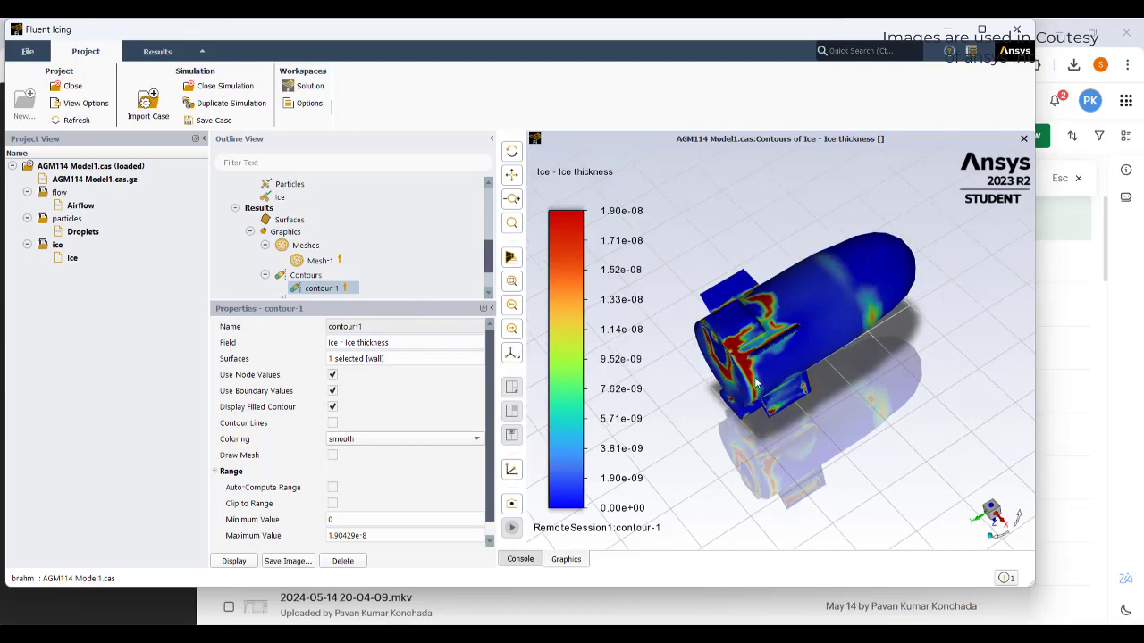
pyautogui.moveTo(756, 383); pyautogui.dragTo(755, 329)
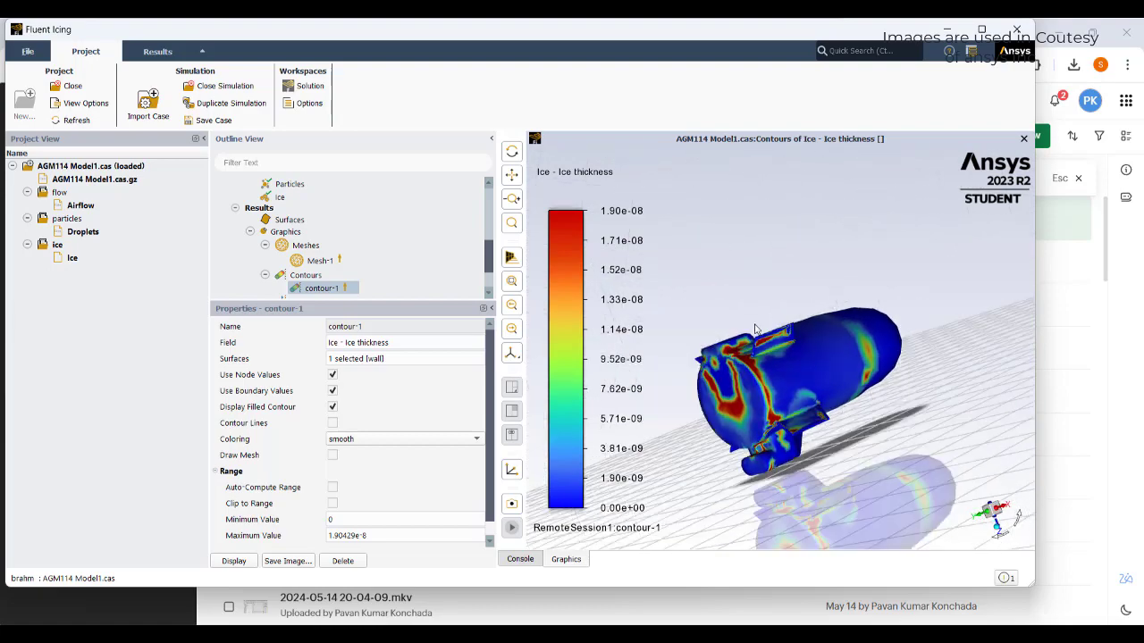
pyautogui.moveTo(803, 384); pyautogui.dragTo(774, 406)
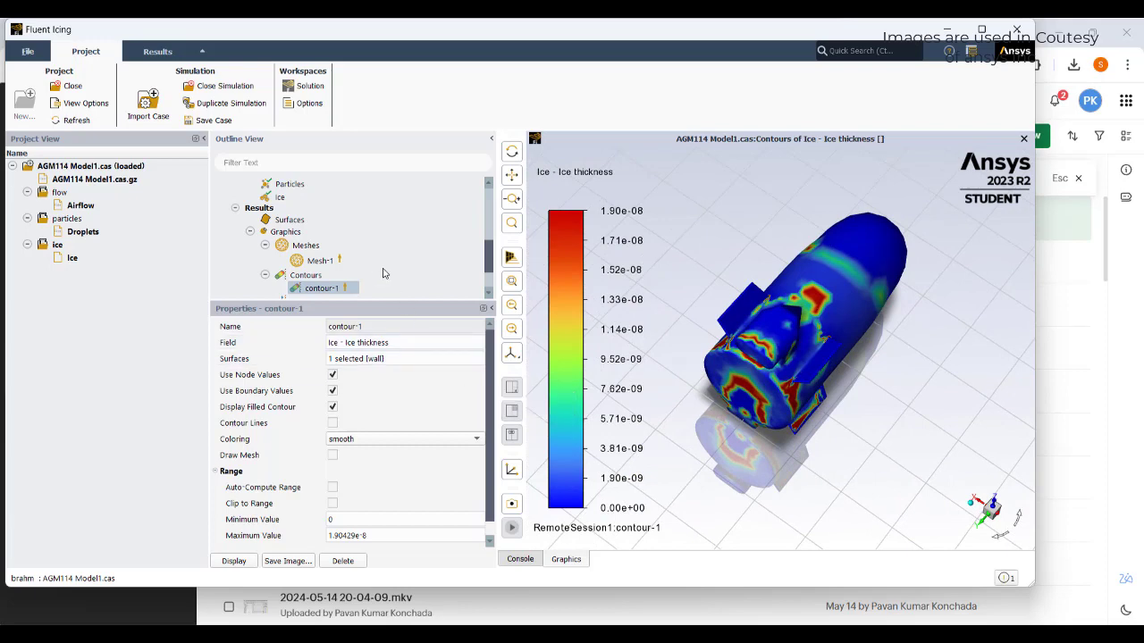
# Create a new iso-surface based on the Icing field Ice - Ice thickness.
pyautogui.scroll(-1, 358, 250)
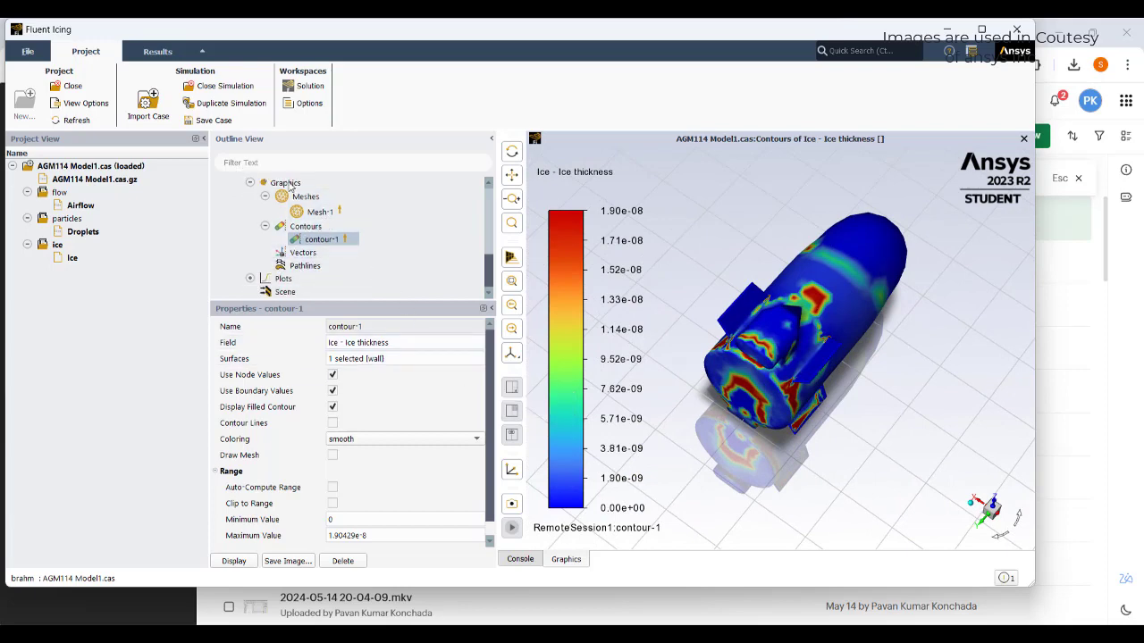
pyautogui.click(290, 207)
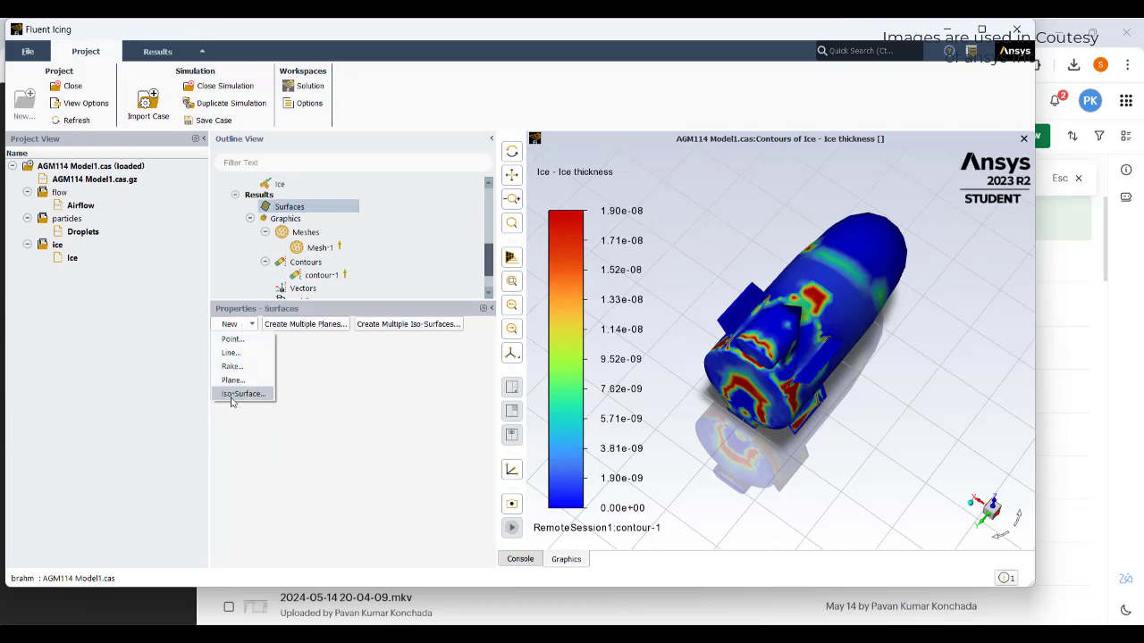
pyautogui.click(237, 394)
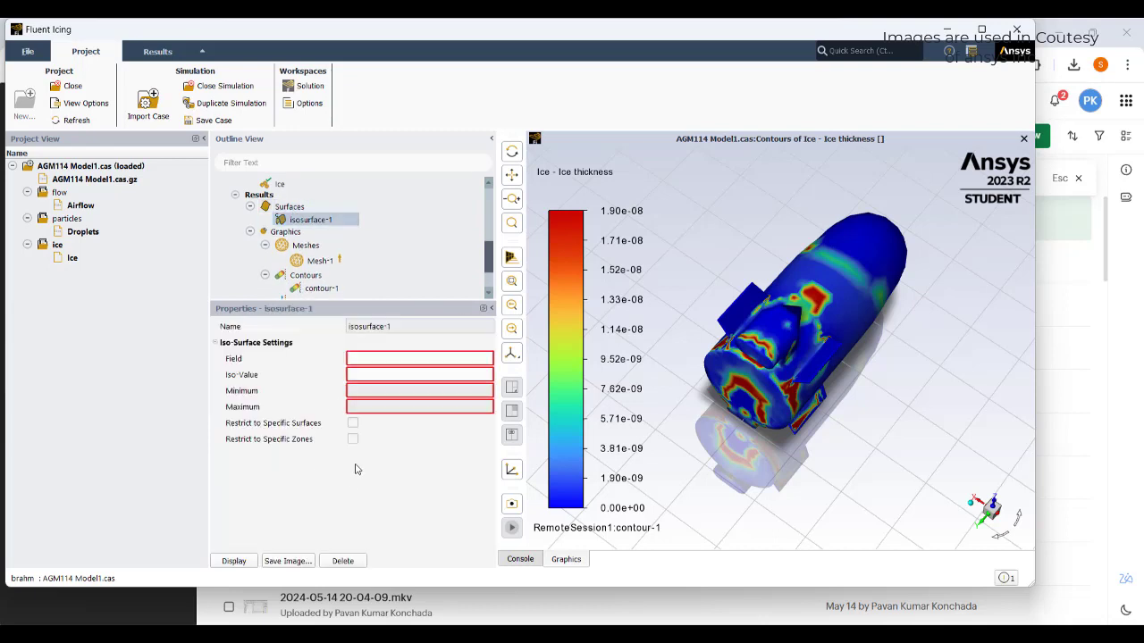
pyautogui.click(383, 358)
pyautogui.click(363, 386)
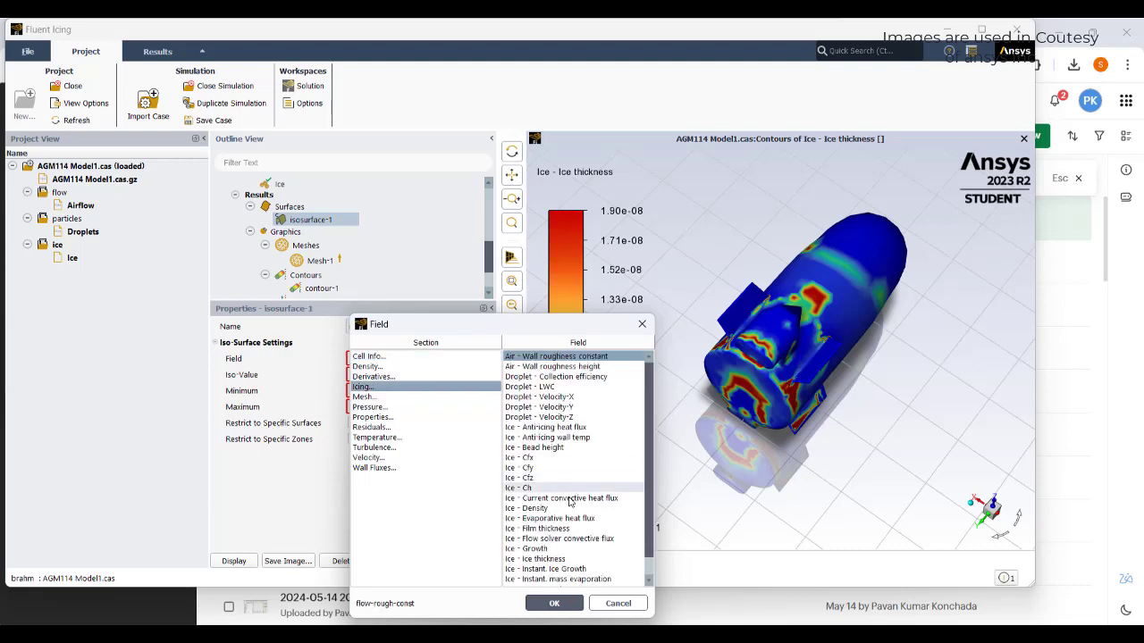
pyautogui.click(535, 559)
pyautogui.click(553, 604)
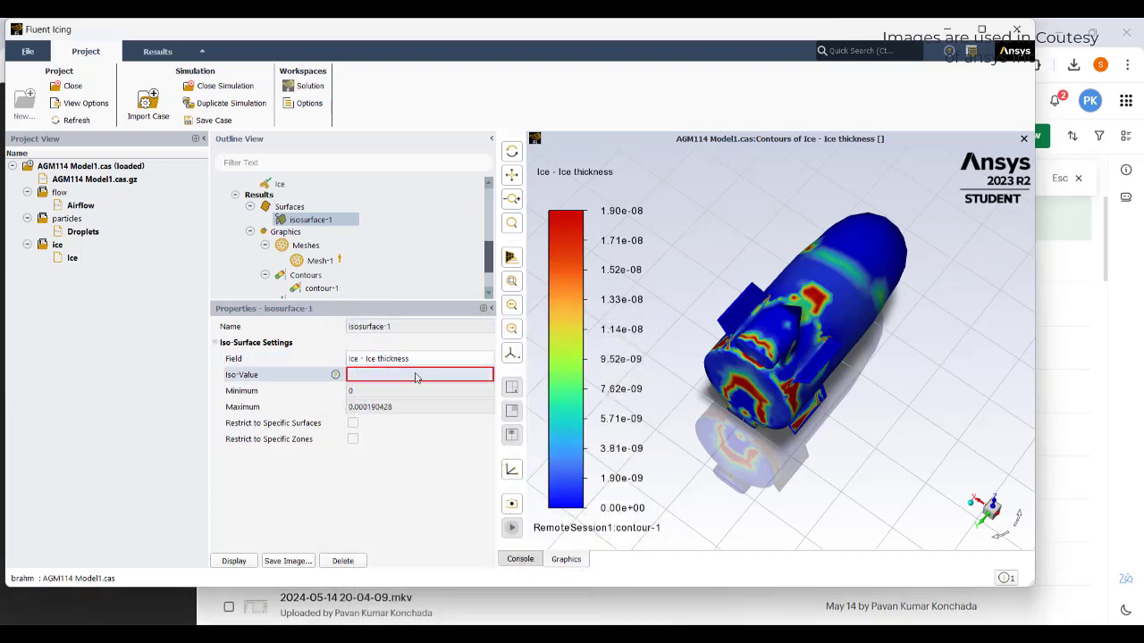
# Set the iso-value of the ice thickness iso-surface to about 5.14157e-8 and display the surface.
pyautogui.moveTo(444, 380); pyautogui.dragTo(402, 383)
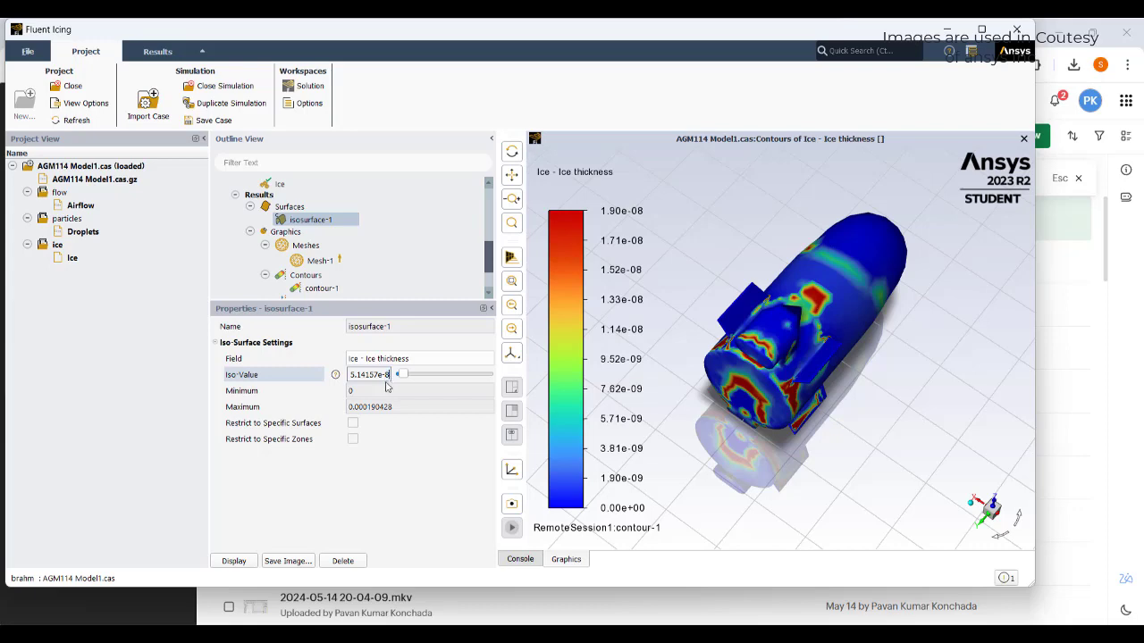
pyautogui.click(240, 560)
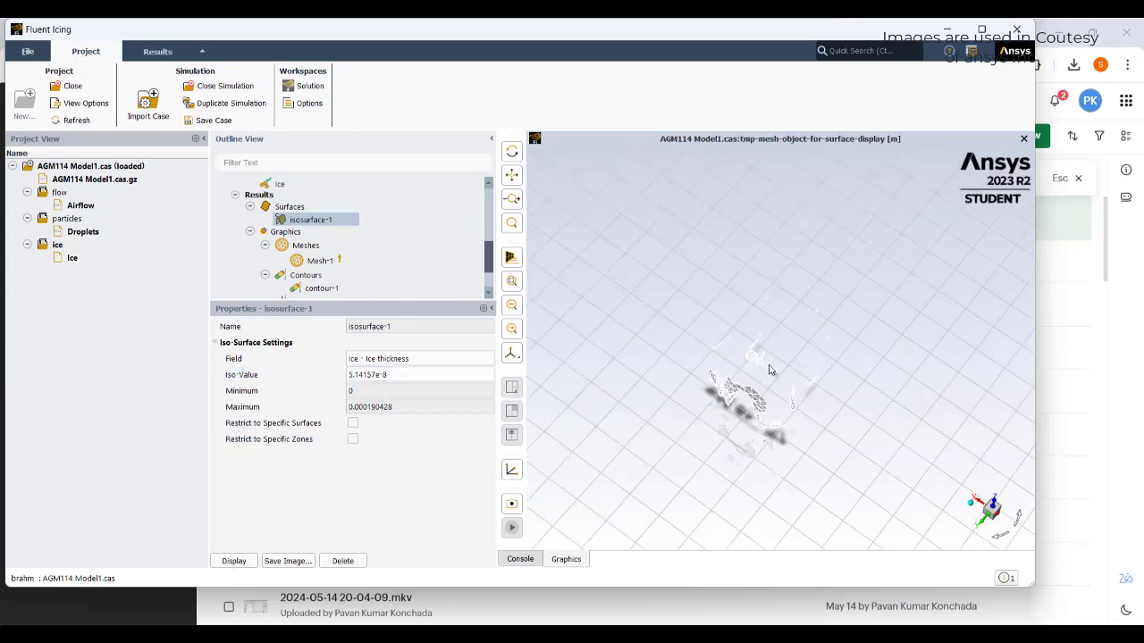
pyautogui.moveTo(733, 377); pyautogui.dragTo(643, 377)
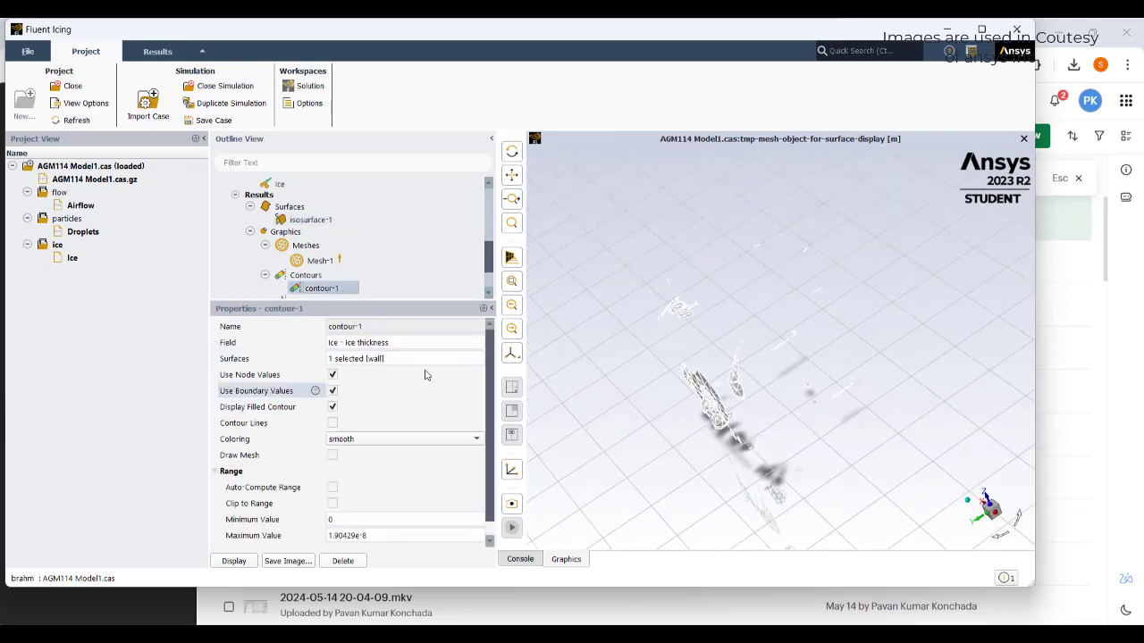
# Create a new plane surface in the results and set its creation mode to ZX Plane.
pyautogui.rightClick(297, 210)
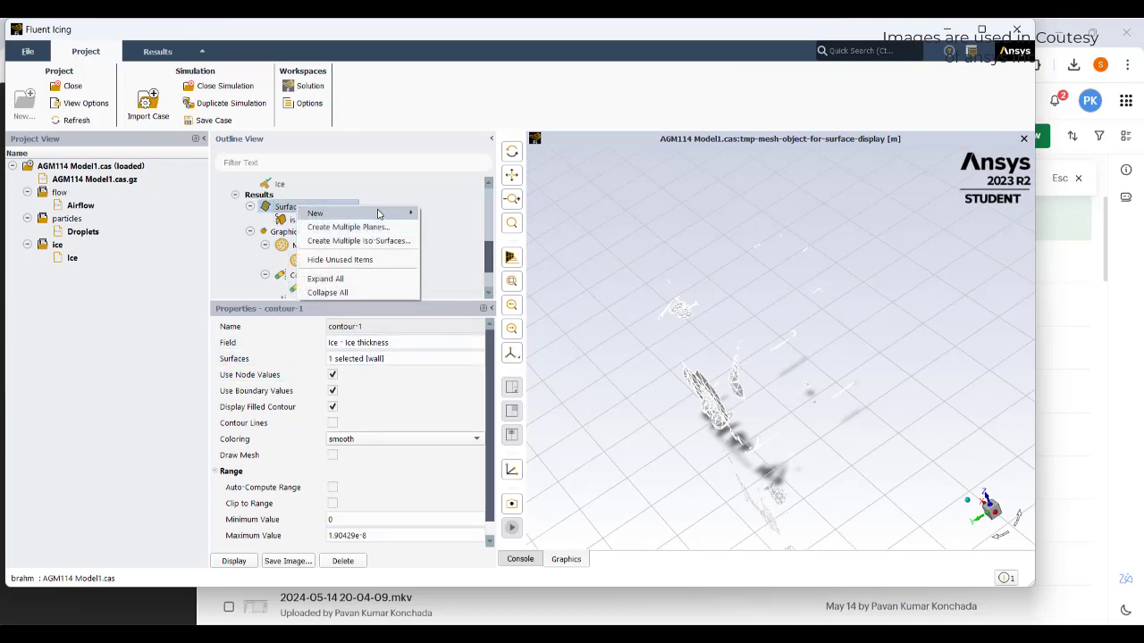
pyautogui.moveTo(392, 216)
pyautogui.click(452, 255)
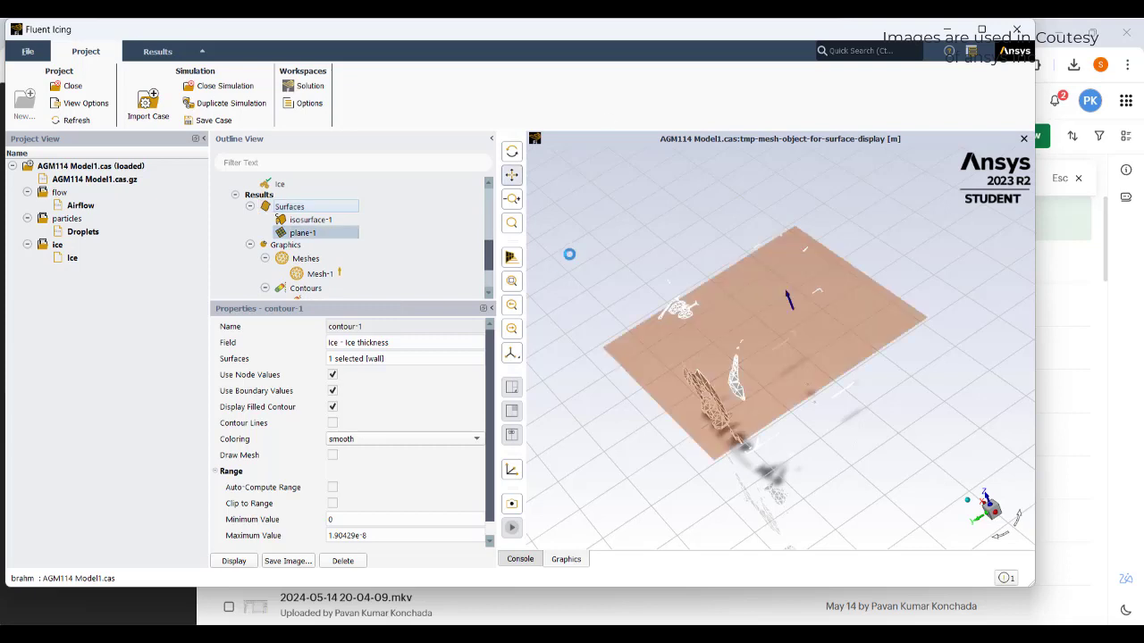
pyautogui.click(325, 359)
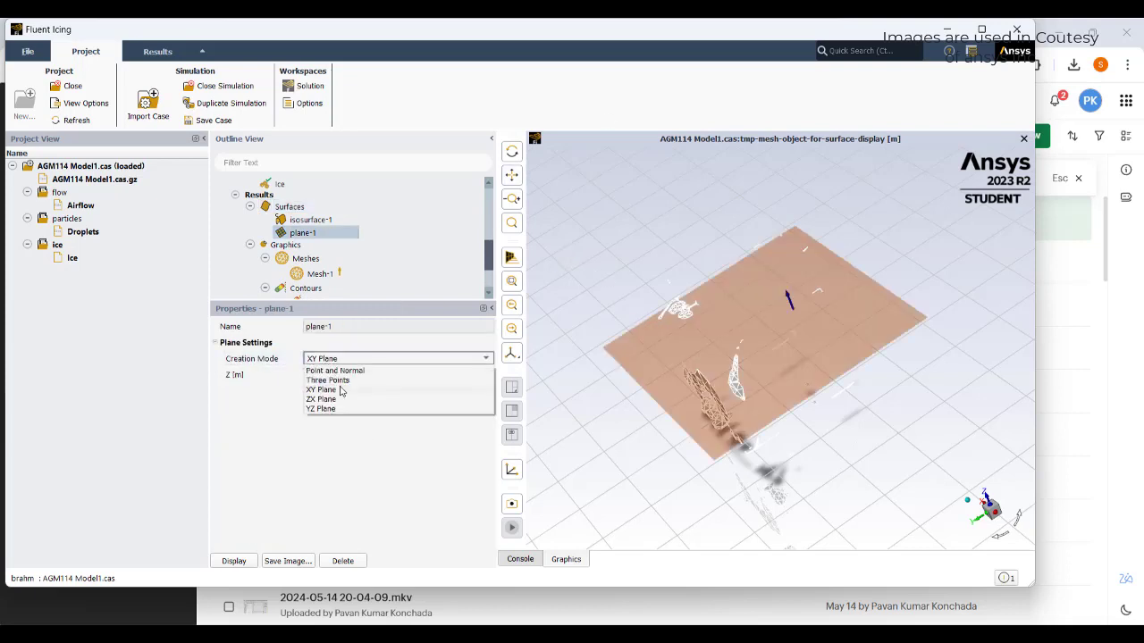
pyautogui.click(327, 403)
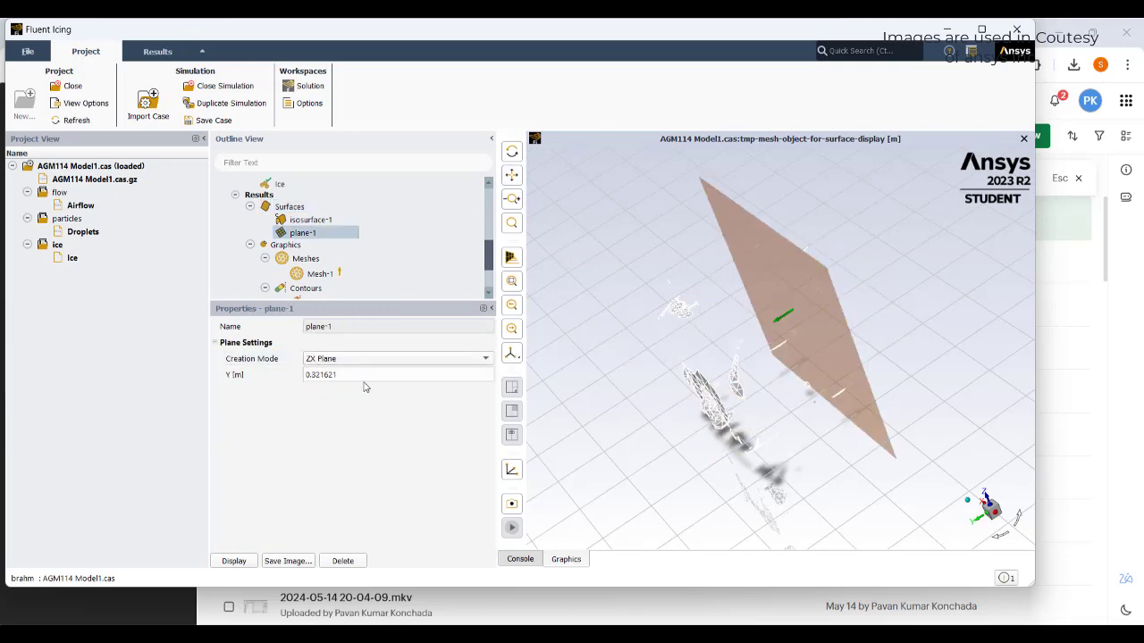
# Set the creation mode of plane-1 to YZ Plane and display the plane.
pyautogui.click(326, 358)
pyautogui.click(321, 408)
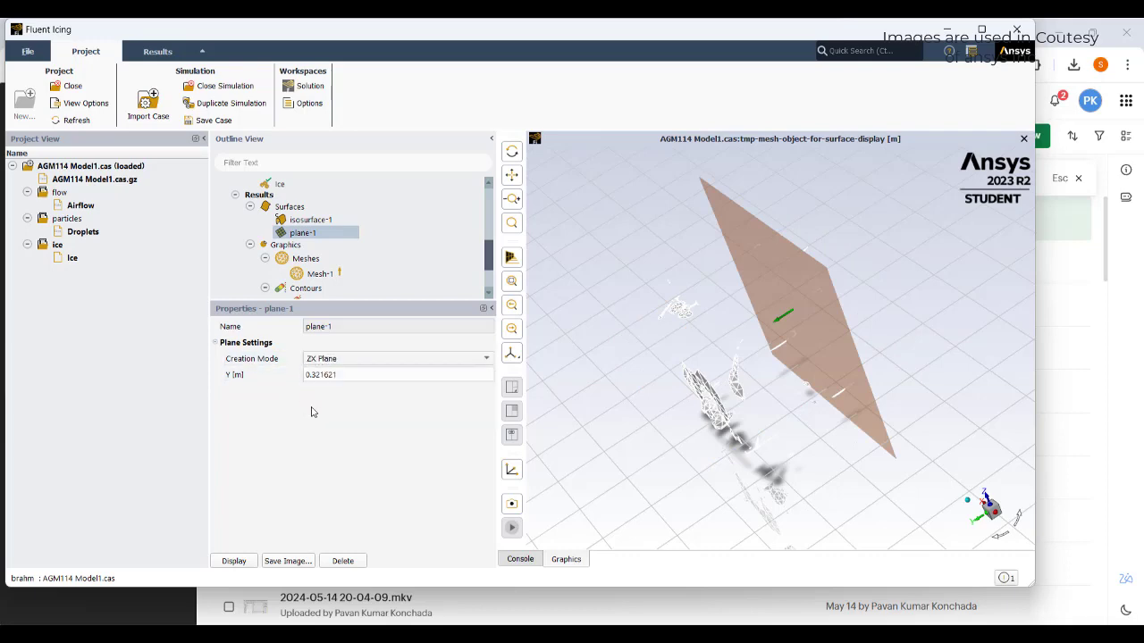
pyautogui.click(235, 560)
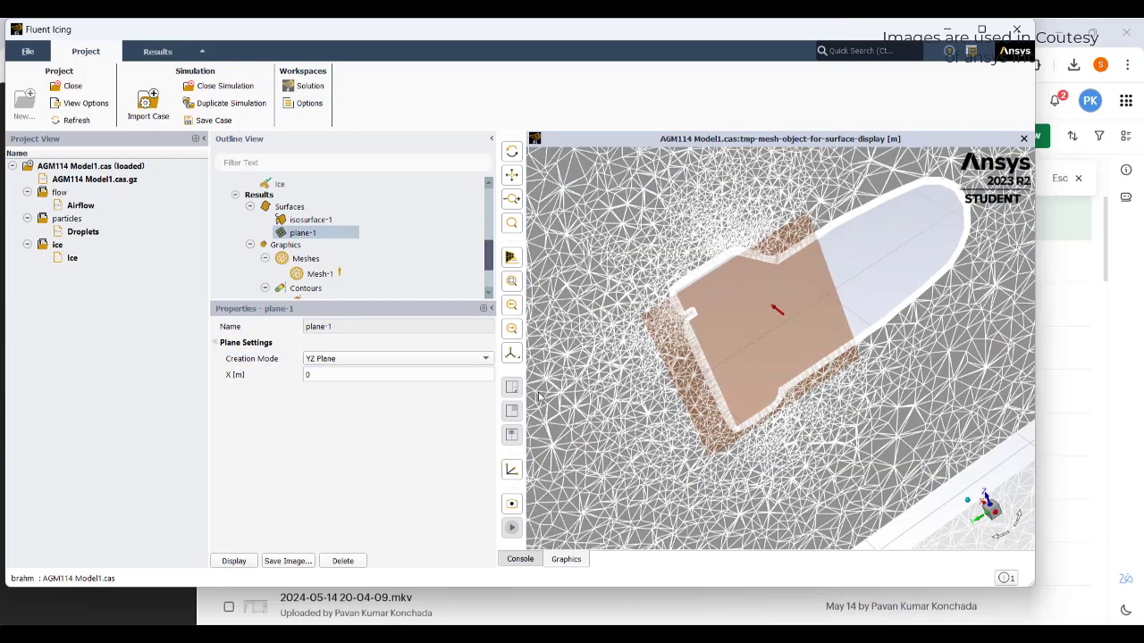
# Set the field of contour-1 to the Icing quantity Droplet - LWC and display the contour.
pyautogui.scroll(-1, 304, 295)
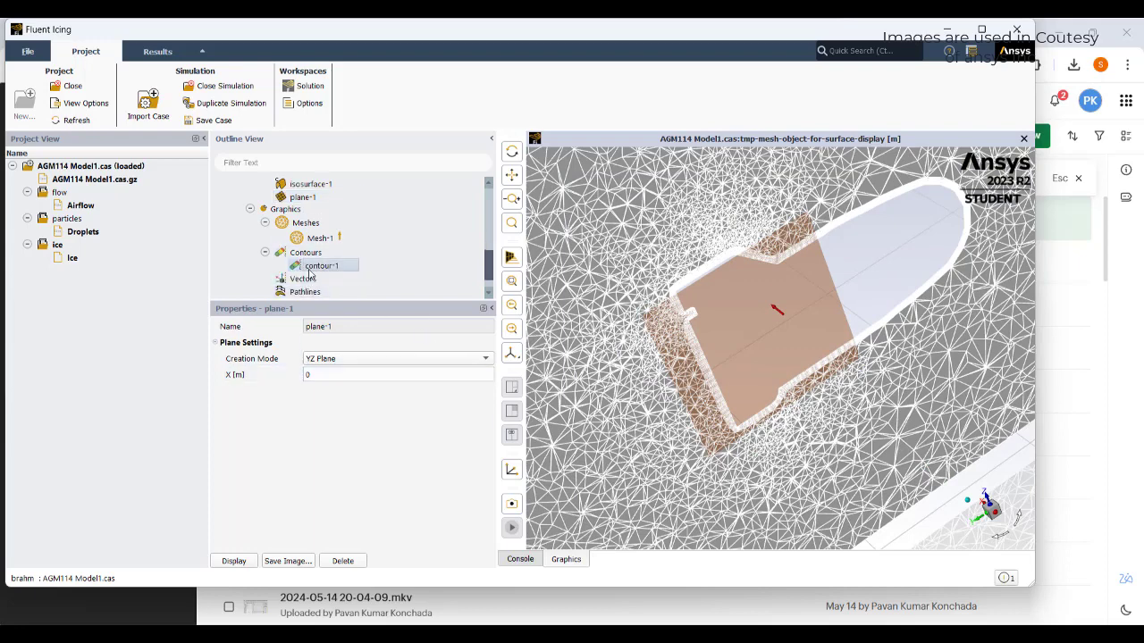
pyautogui.click(315, 266)
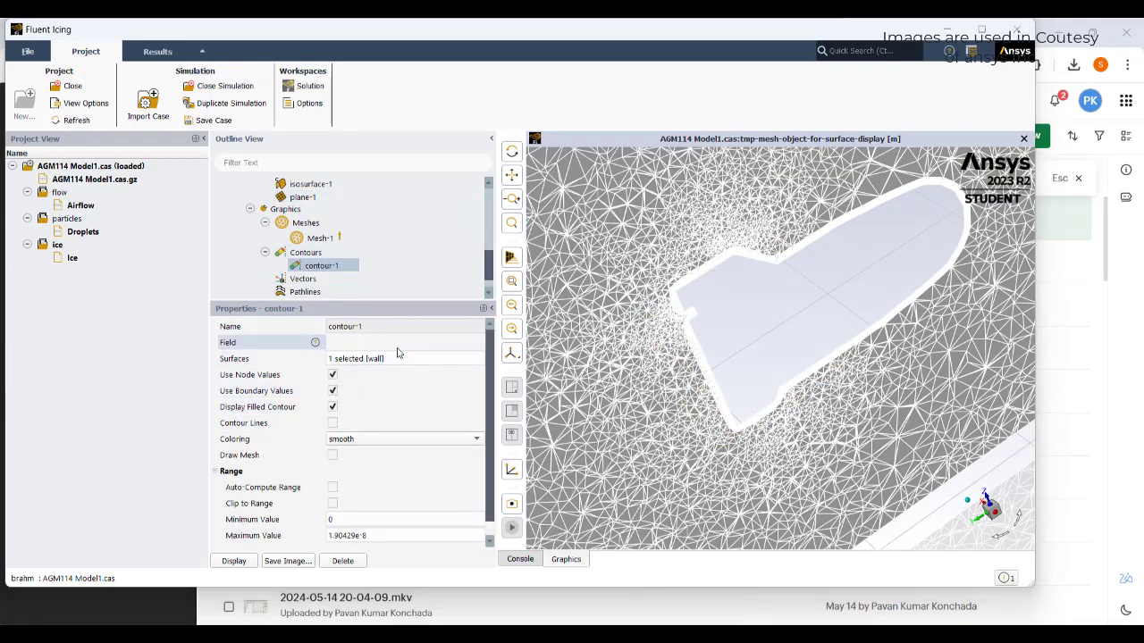
pyautogui.click(397, 345)
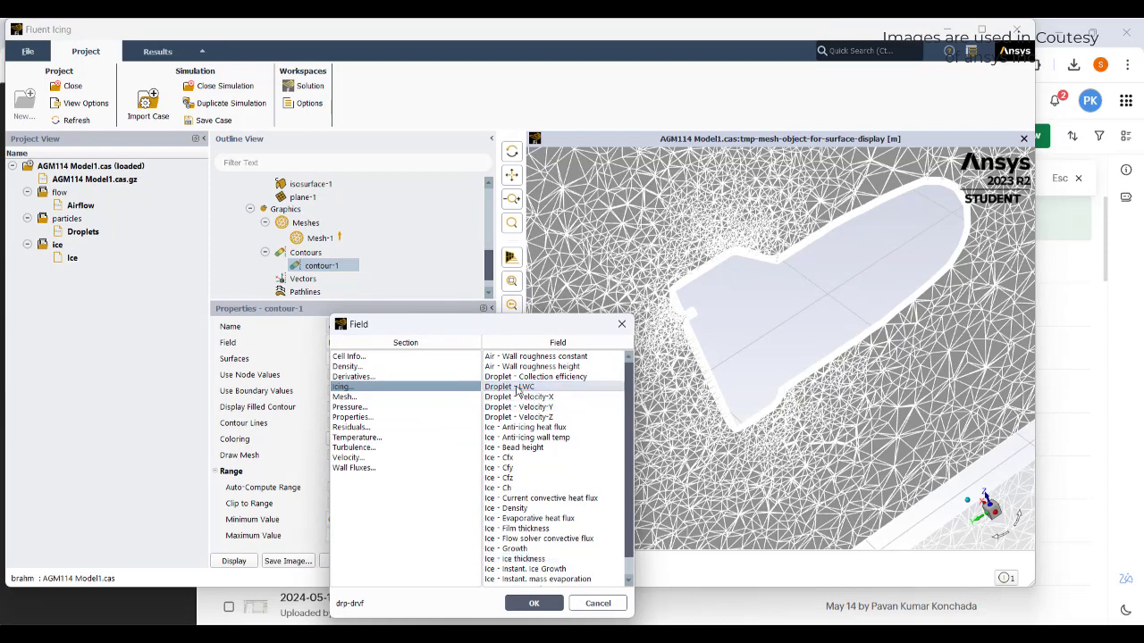
pyautogui.click(529, 388)
pyautogui.click(533, 604)
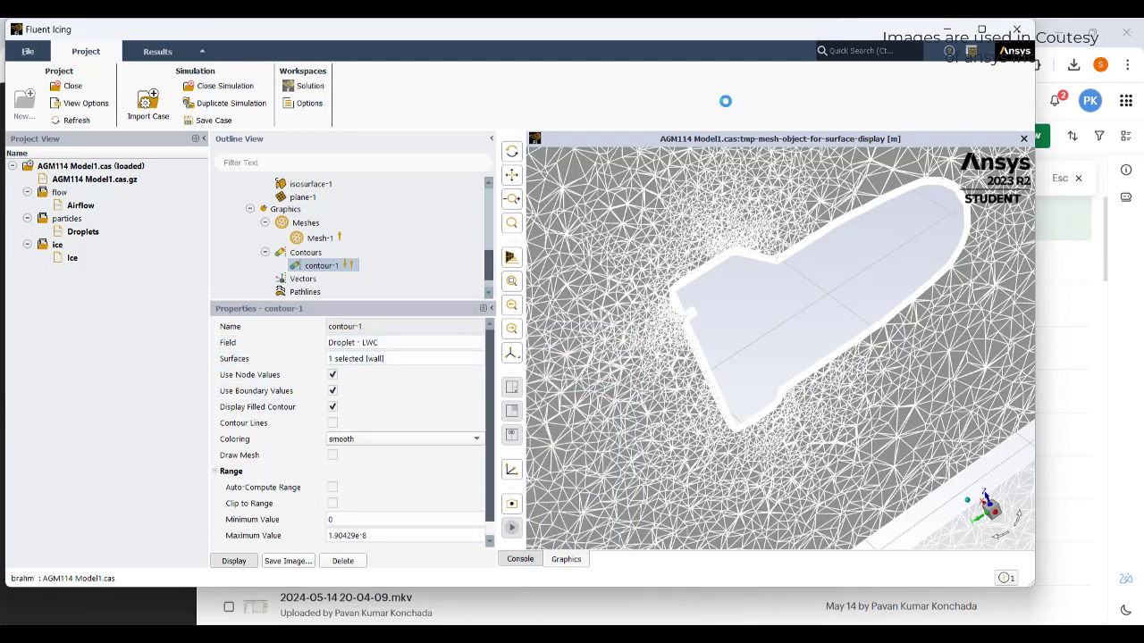
# Change the surface selection of contour-1 from wall to only plane-1 and redisplay the contour.
pyautogui.click(375, 358)
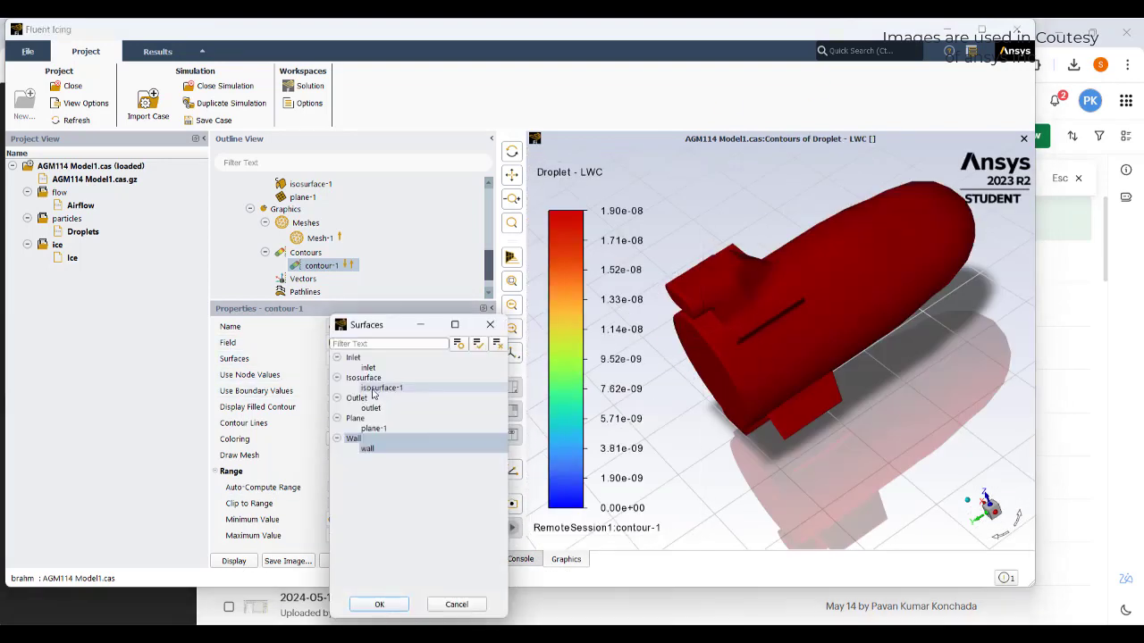
pyautogui.click(375, 428)
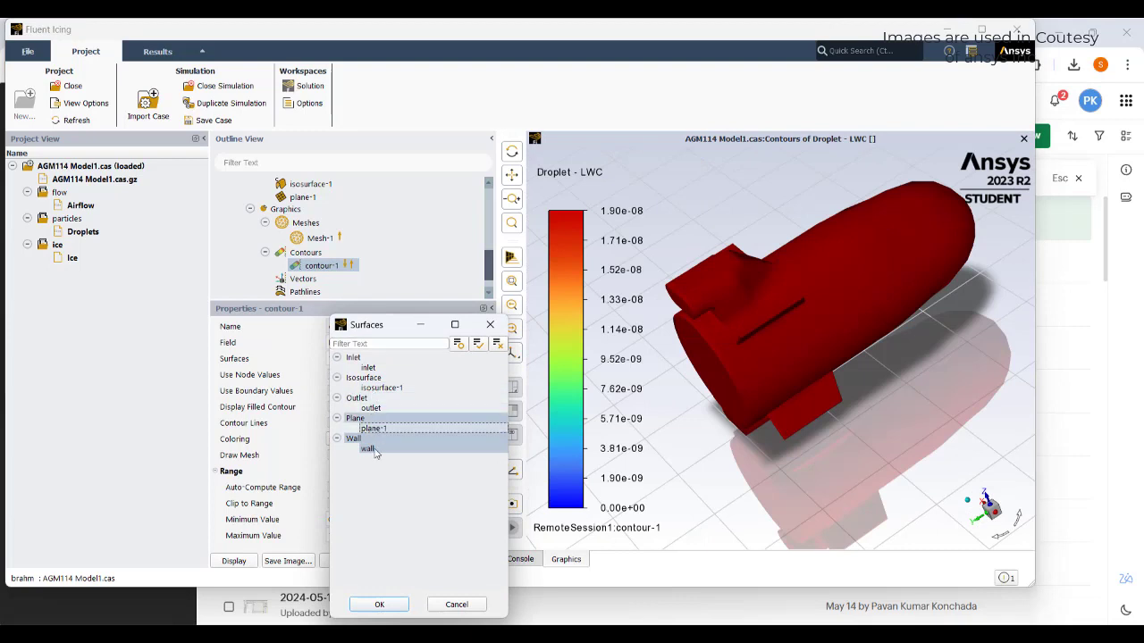
pyautogui.click(379, 604)
pyautogui.click(473, 358)
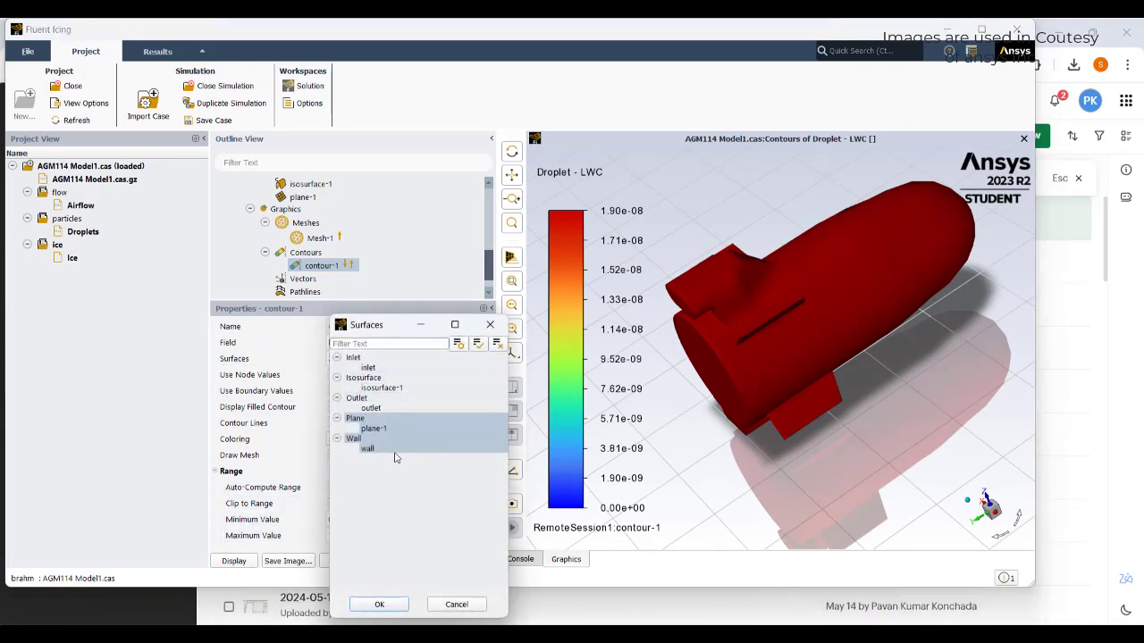
pyautogui.click(379, 429)
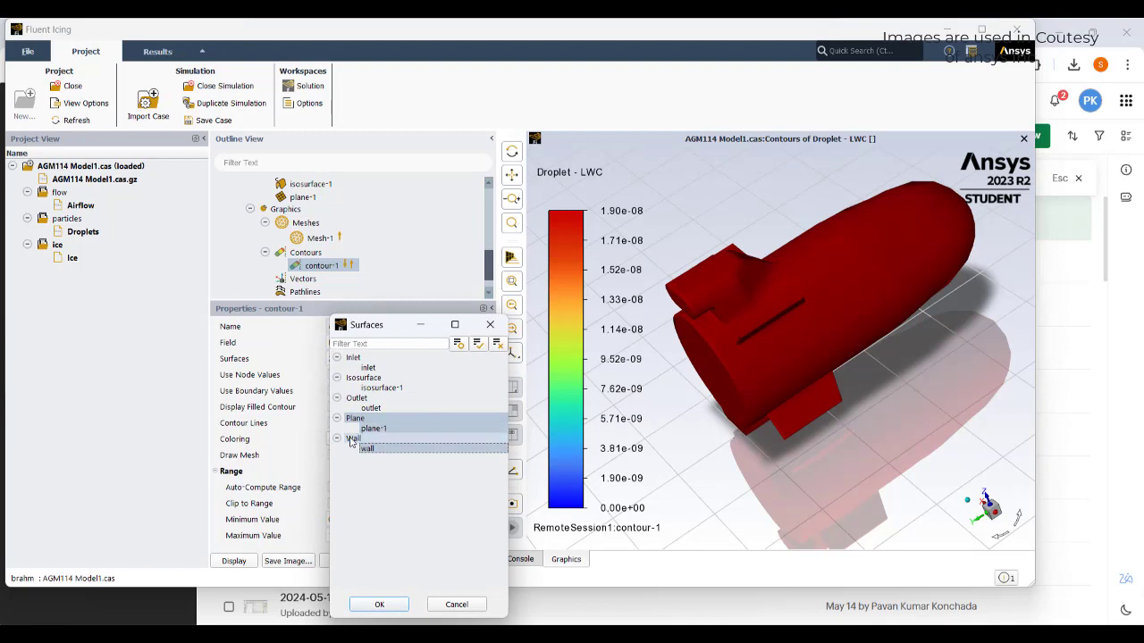
pyautogui.click(378, 605)
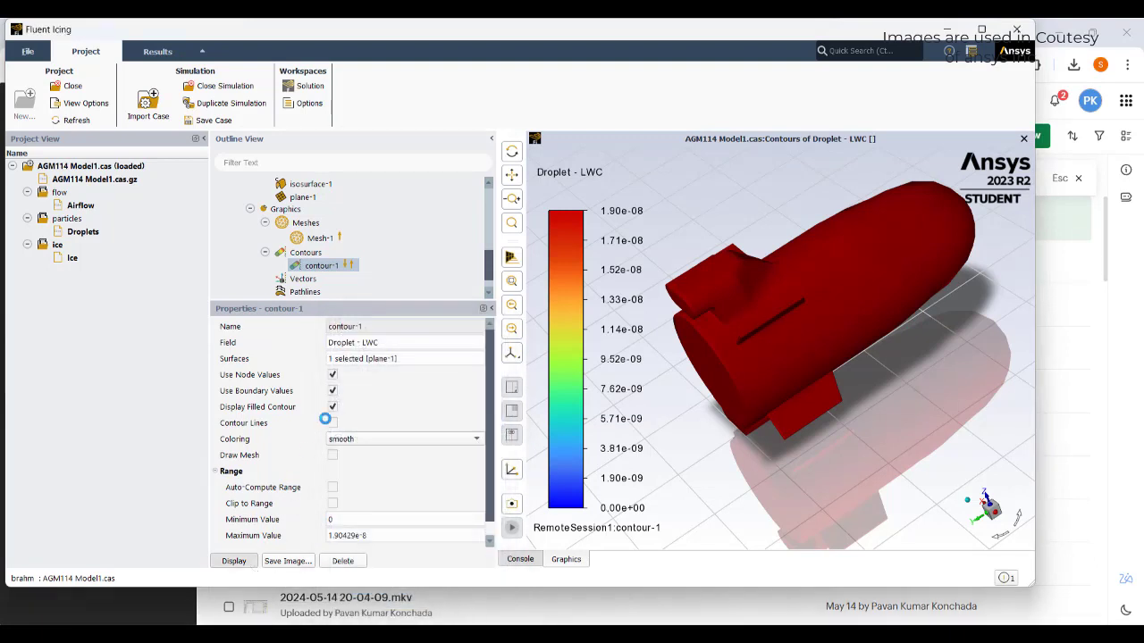
# Enable Auto-Compute Range for contour-1, redisplay it and examine the droplet LWC on the plane around the missile cutout.
pyautogui.scroll(-5, 745, 338)
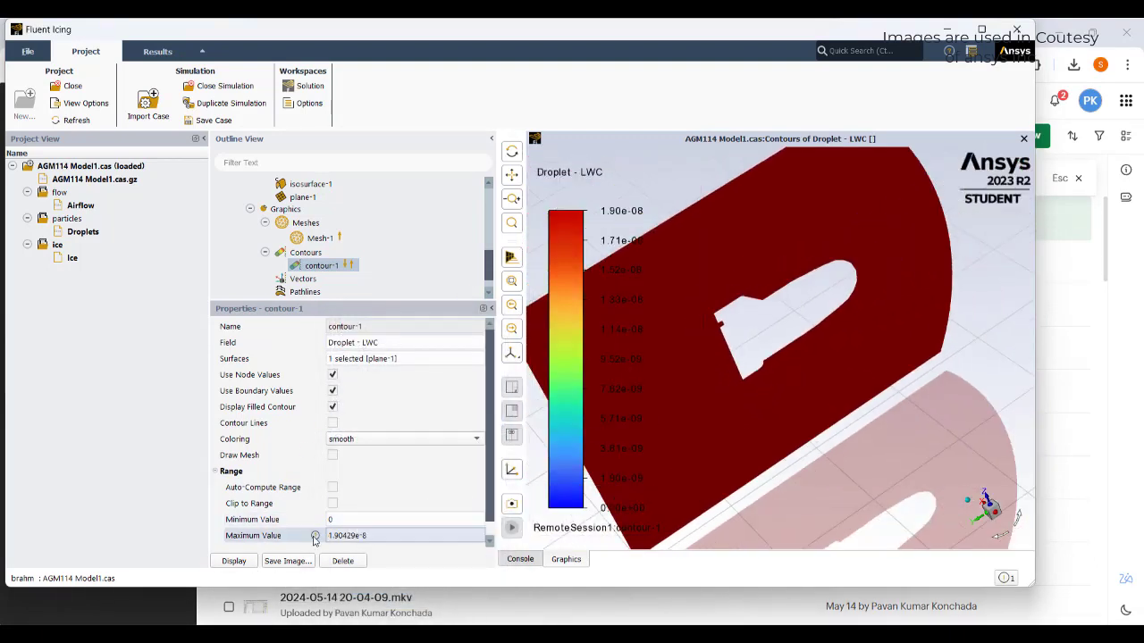
pyautogui.click(333, 487)
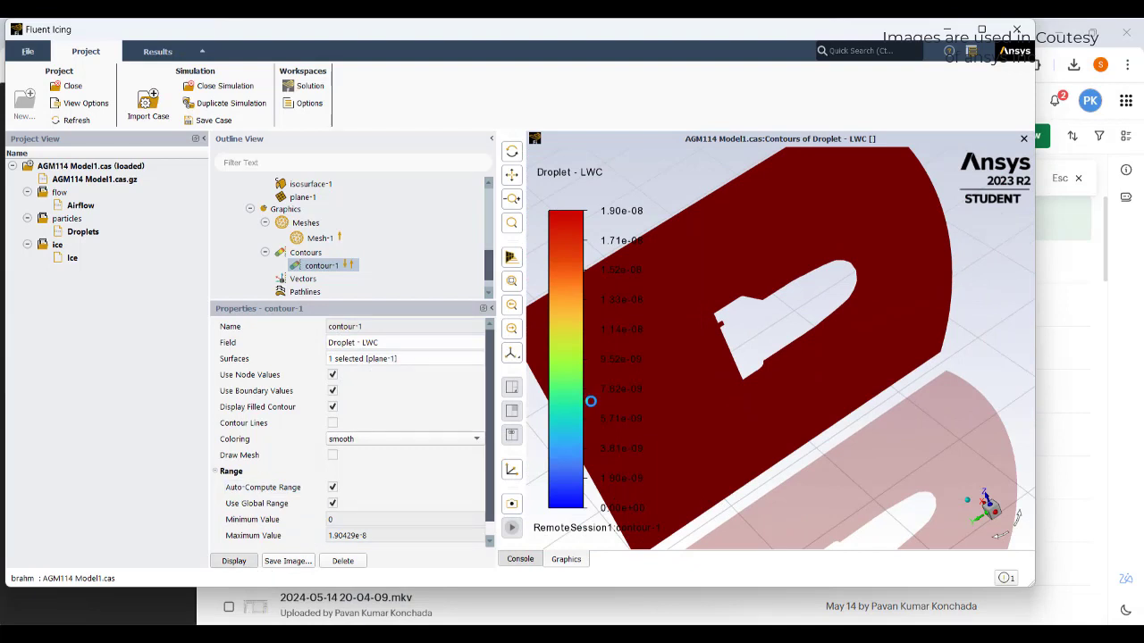
pyautogui.moveTo(791, 319); pyautogui.dragTo(713, 313)
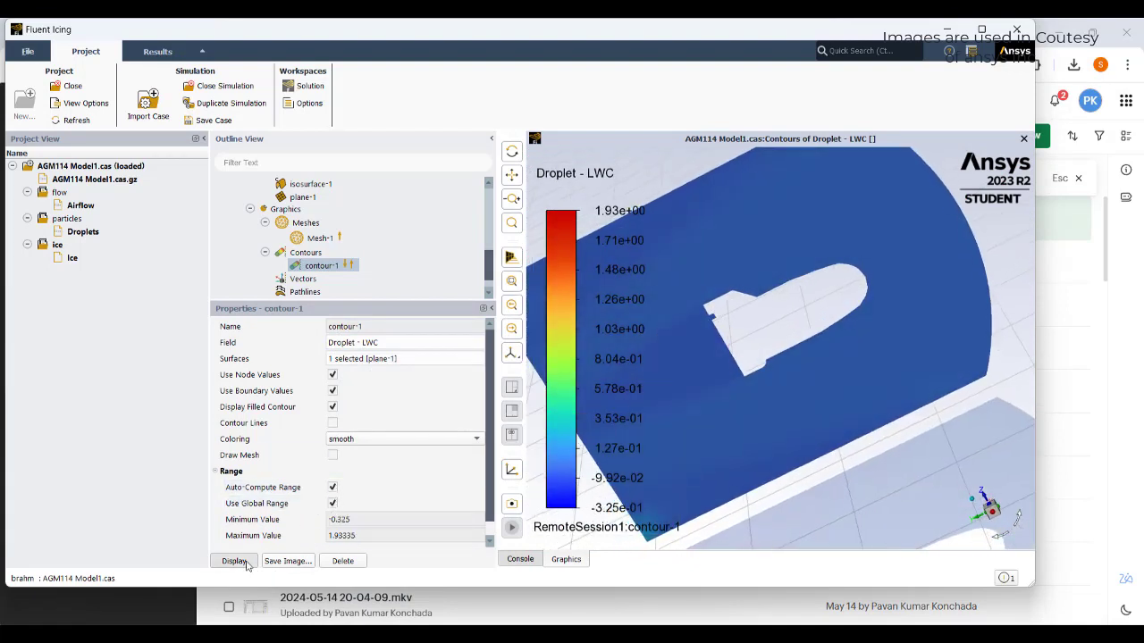
pyautogui.moveTo(747, 328); pyautogui.dragTo(819, 286)
pyautogui.scroll(5, 715, 309)
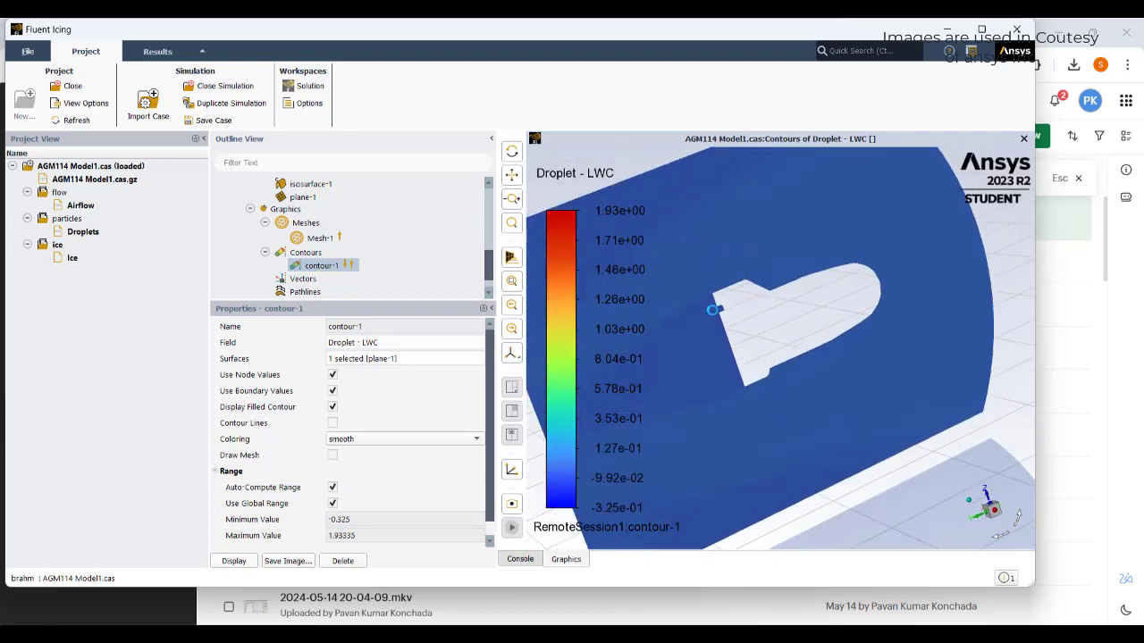
pyautogui.scroll(3, 708, 270)
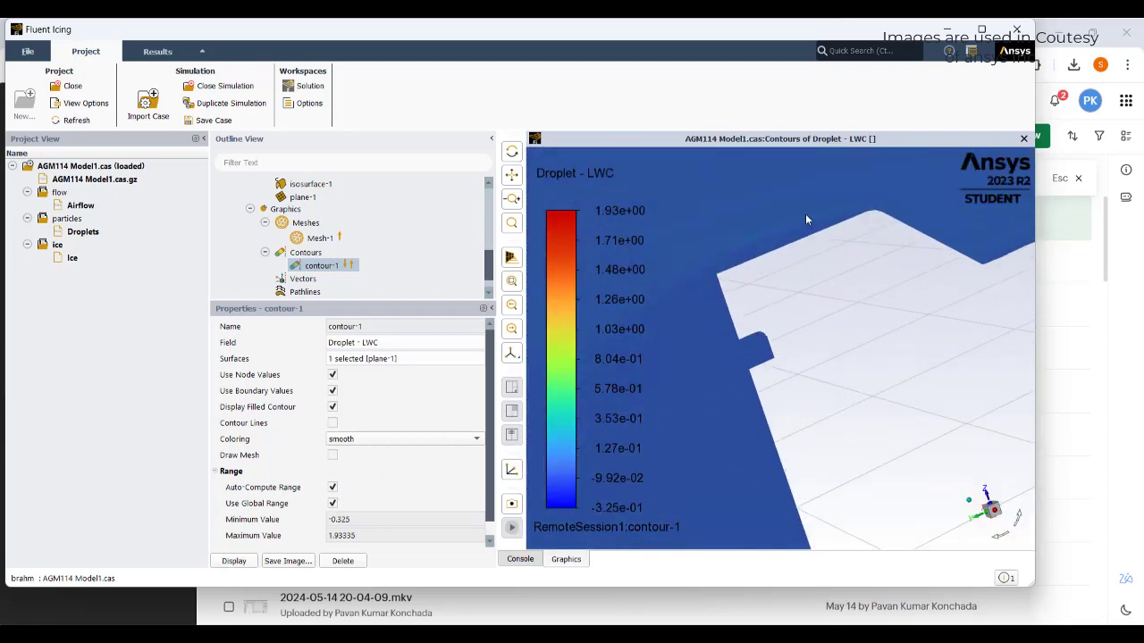
pyautogui.moveTo(931, 266); pyautogui.dragTo(908, 315)
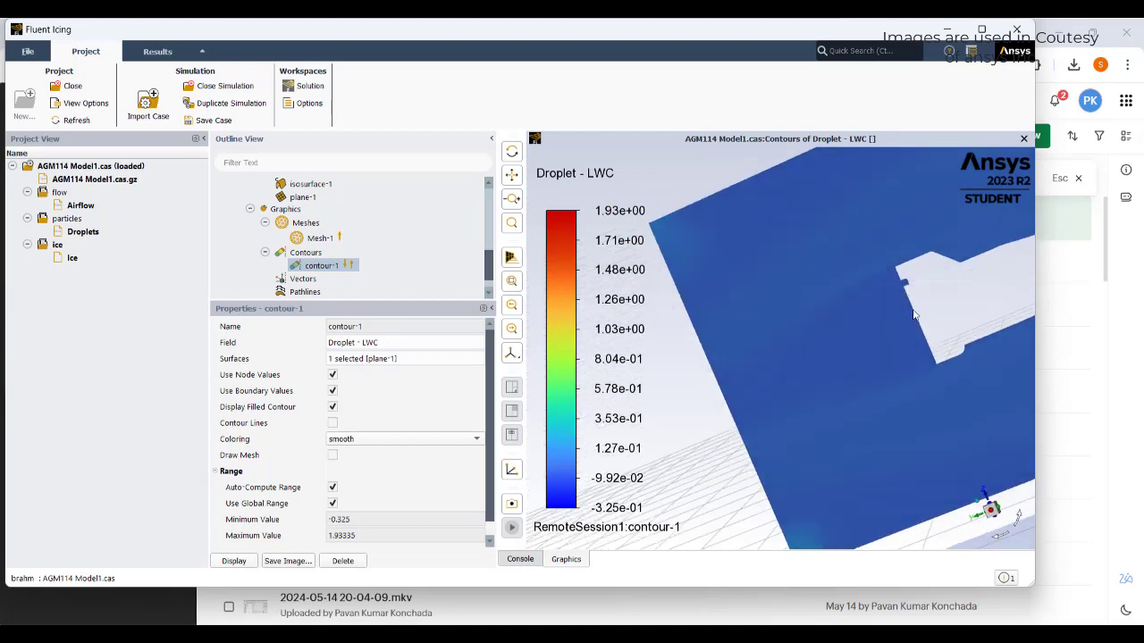
pyautogui.moveTo(947, 300); pyautogui.dragTo(657, 320, button='middle')
pyautogui.moveTo(673, 286)
pyautogui.mouseDown()
pyautogui.moveTo(944, 269)
pyautogui.moveTo(688, 298)
pyautogui.moveTo(668, 282)
pyautogui.mouseUp()
pyautogui.moveTo(733, 314); pyautogui.dragTo(876, 307, button='middle')
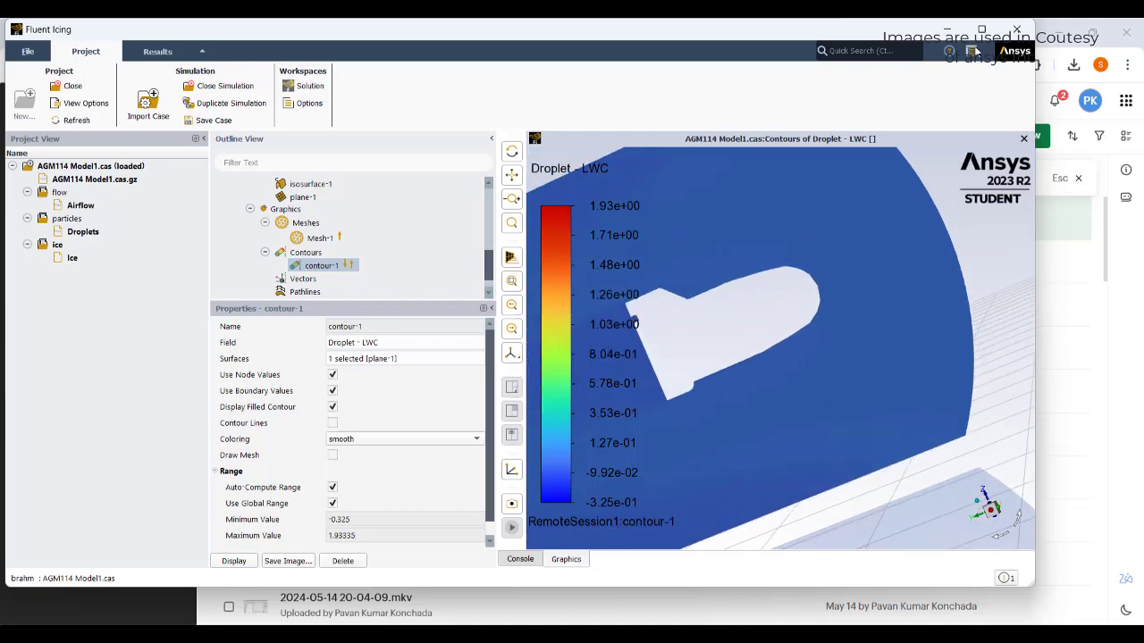
# Maximize the window, disable Auto-Compute Range for contour-1, set its maximum value to 1.933350205421448e-2 and redisplay the contour.
pyautogui.click(982, 30)
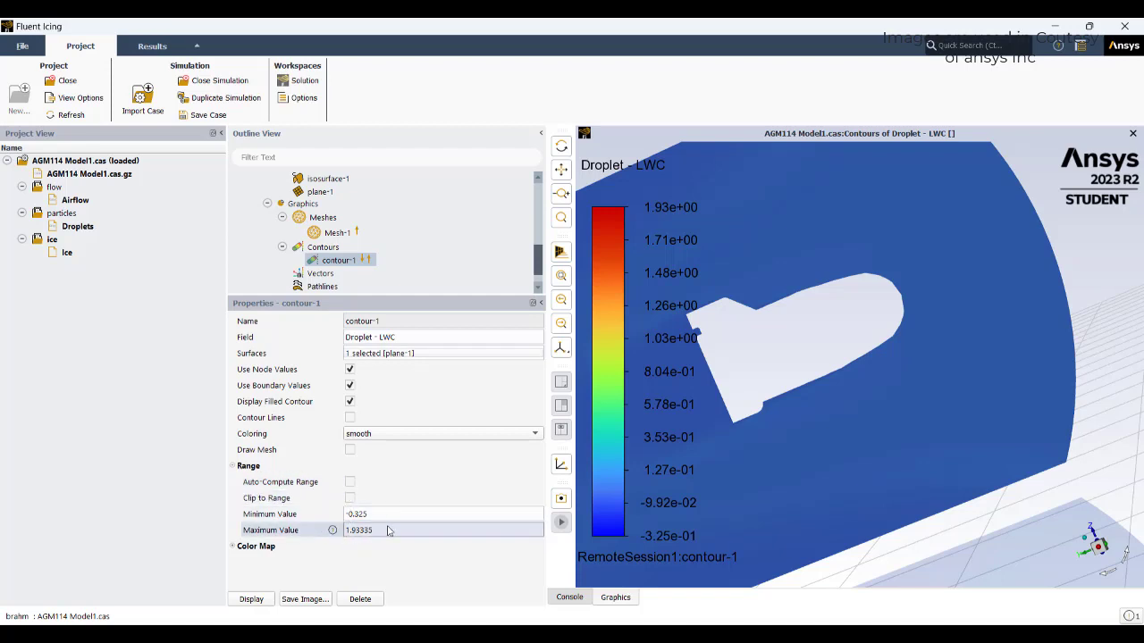
pyautogui.click(375, 531)
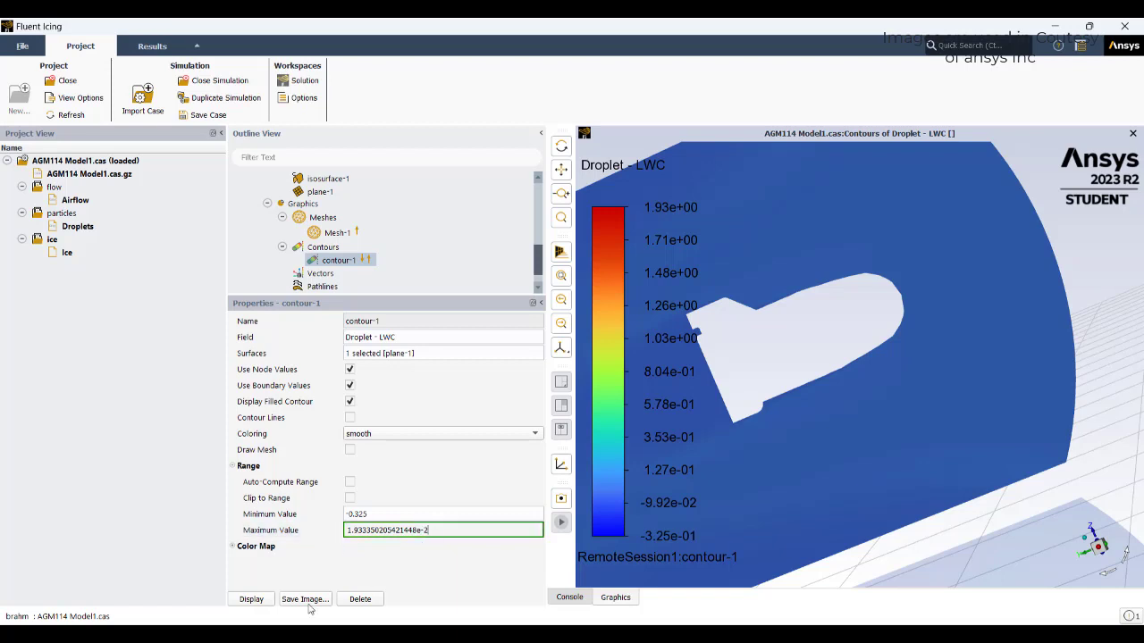
pyautogui.click(253, 599)
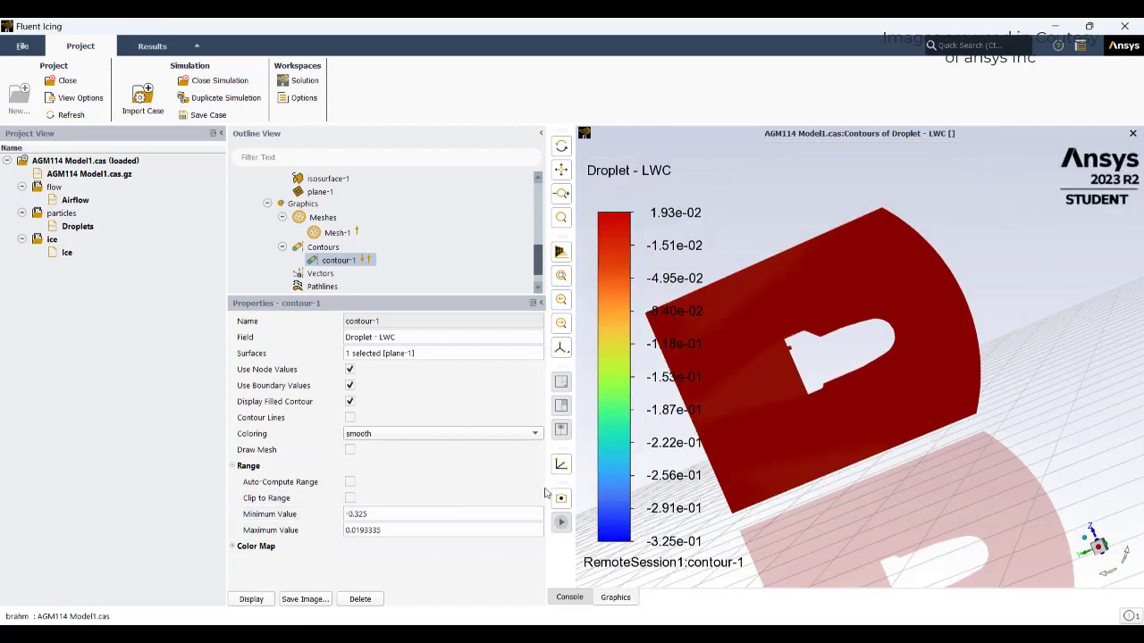
# Set the maximum value of contour-1 to 0.193335, redisplay it and examine the droplet LWC distribution around the missile.
pyautogui.click(388, 533)
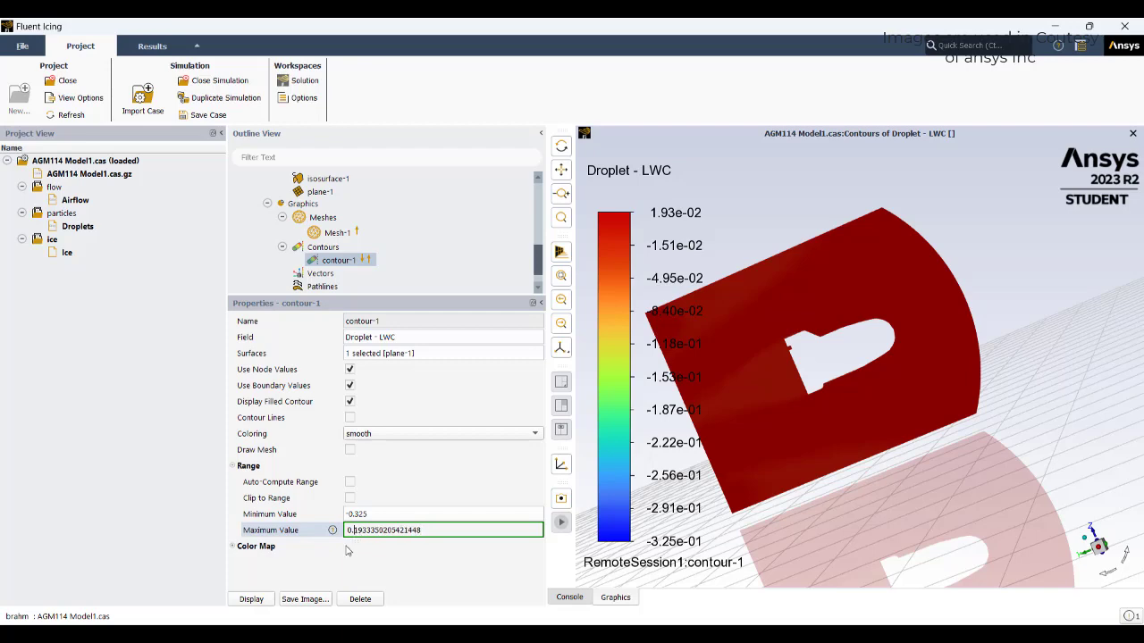
pyautogui.click(252, 597)
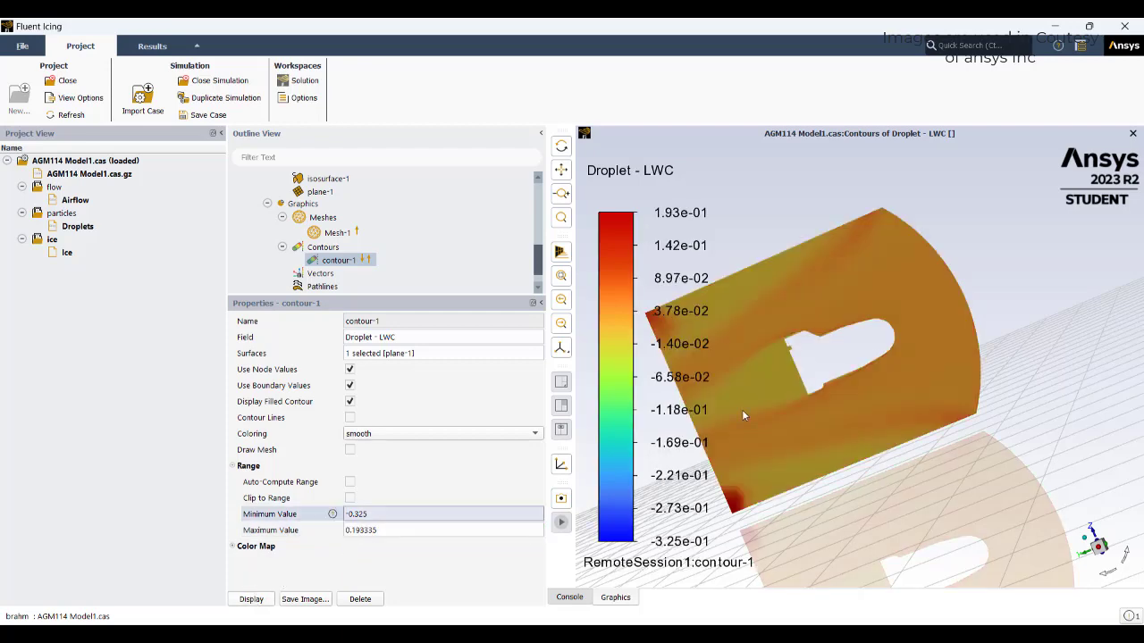
pyautogui.scroll(5, 875, 327)
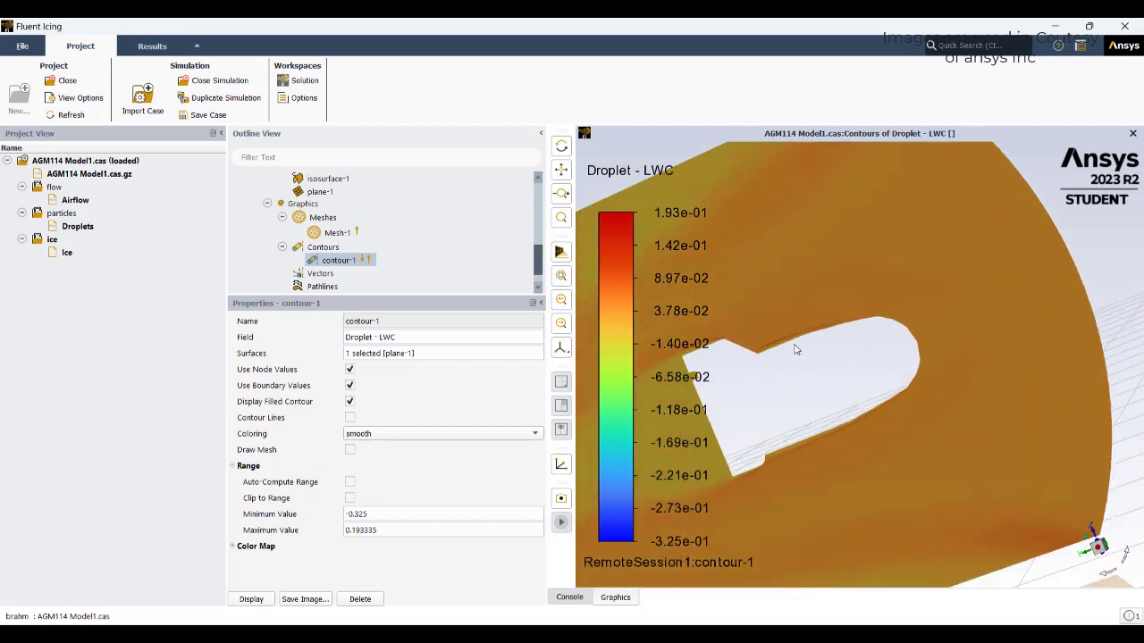
pyautogui.scroll(-5, 836, 327)
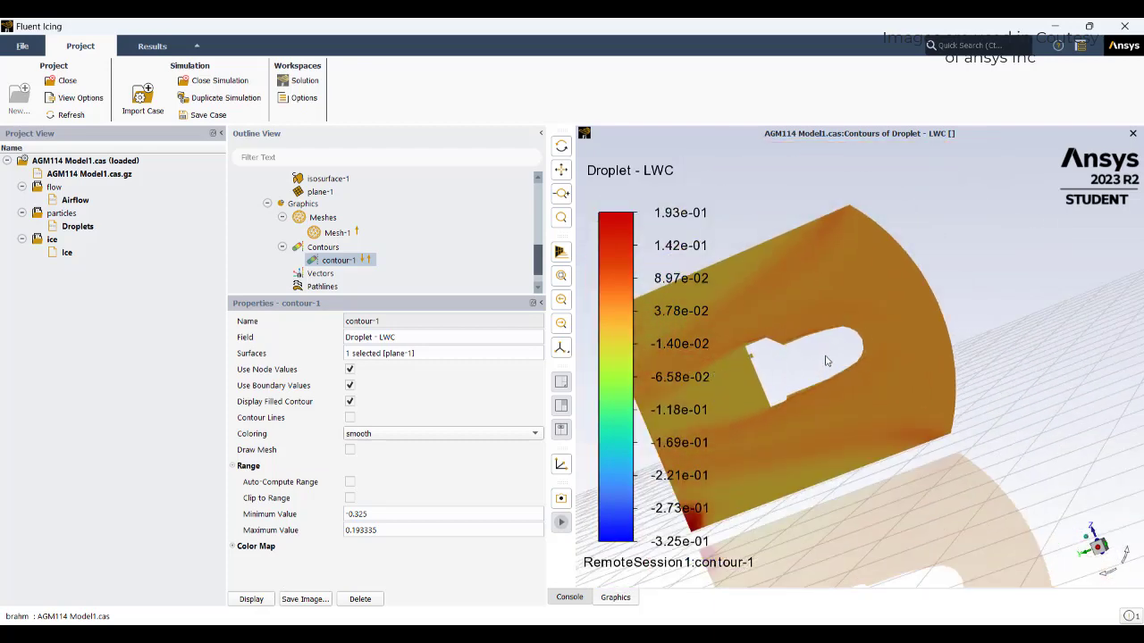
pyautogui.scroll(5, 826, 361)
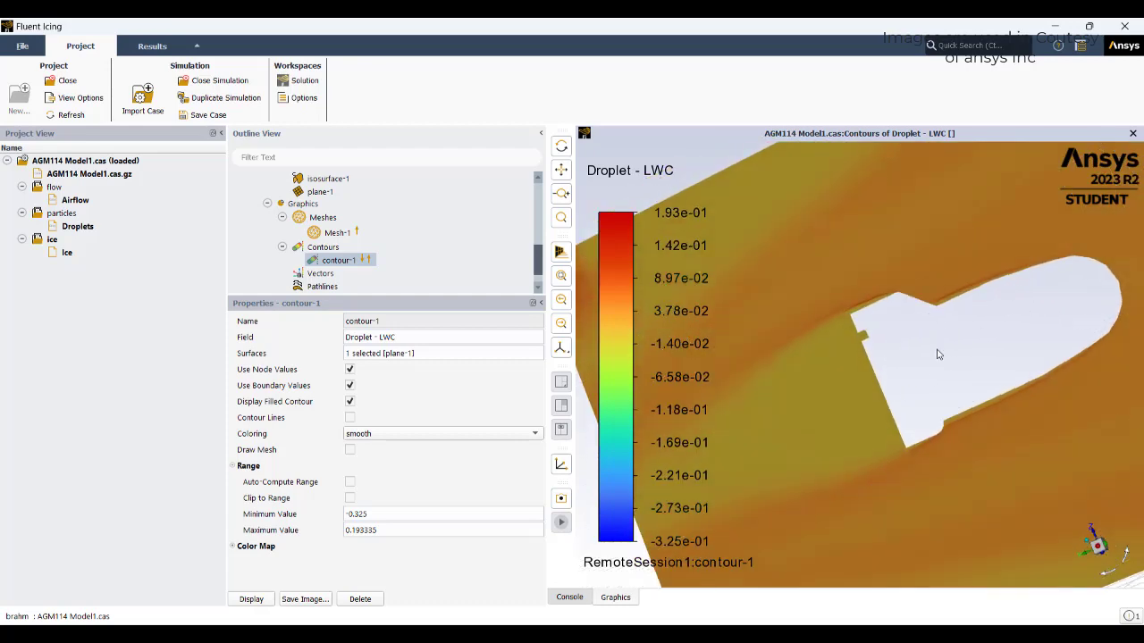
pyautogui.moveTo(939, 353); pyautogui.dragTo(1039, 322, button='middle')
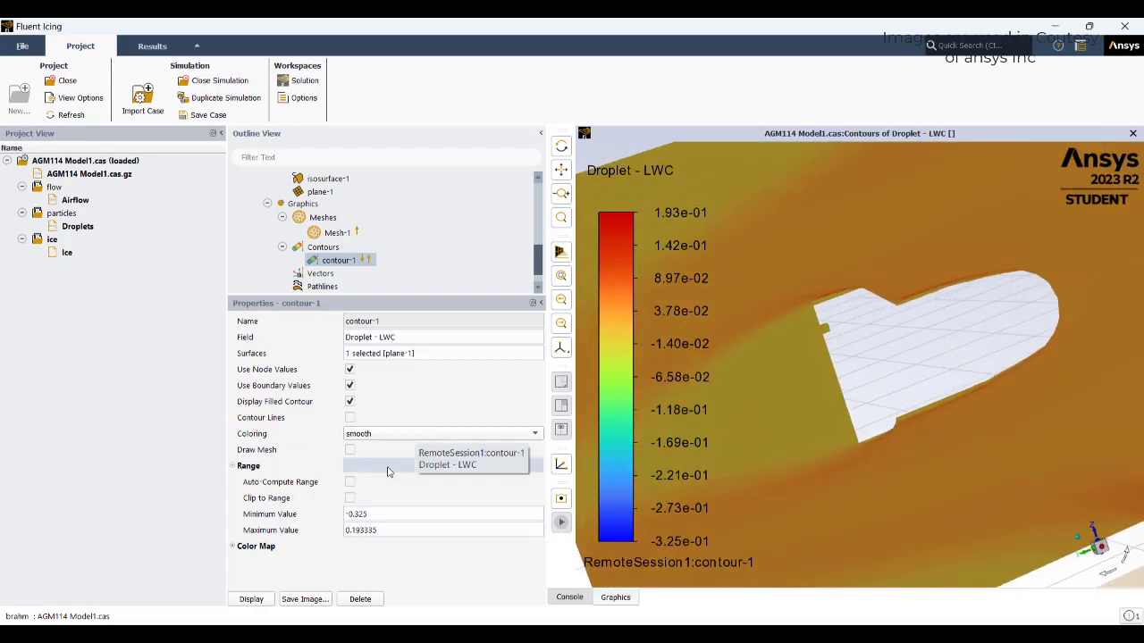
# Change the contour-1 field to Velocity Magnitude, enable Auto-Compute Range and display the velocity contour on plane-1.
pyautogui.click(384, 337)
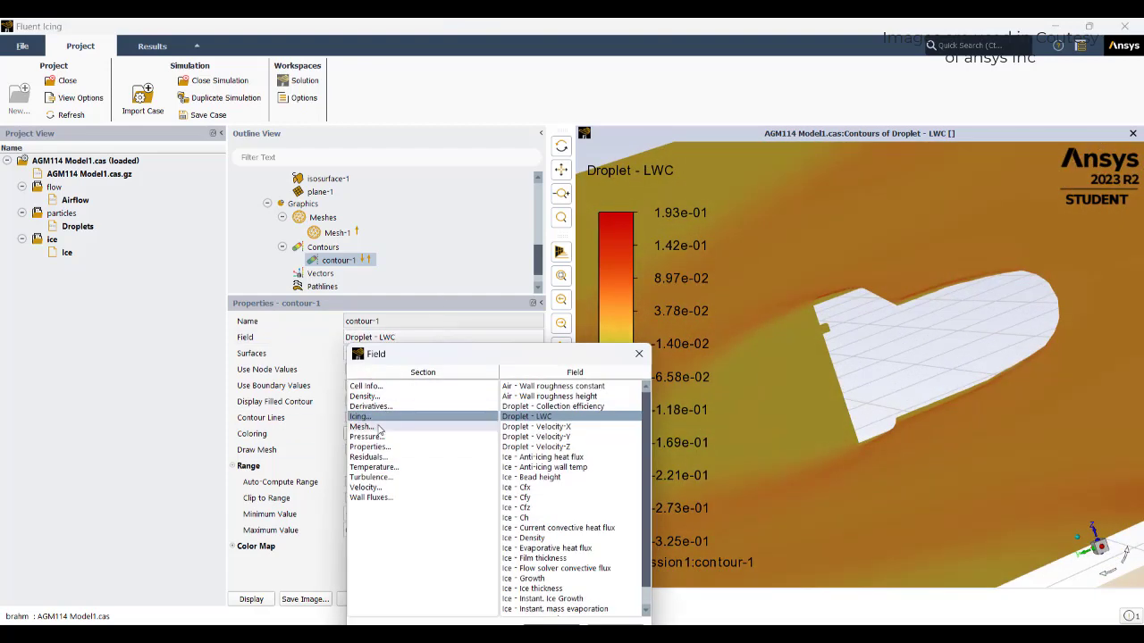
pyautogui.click(366, 487)
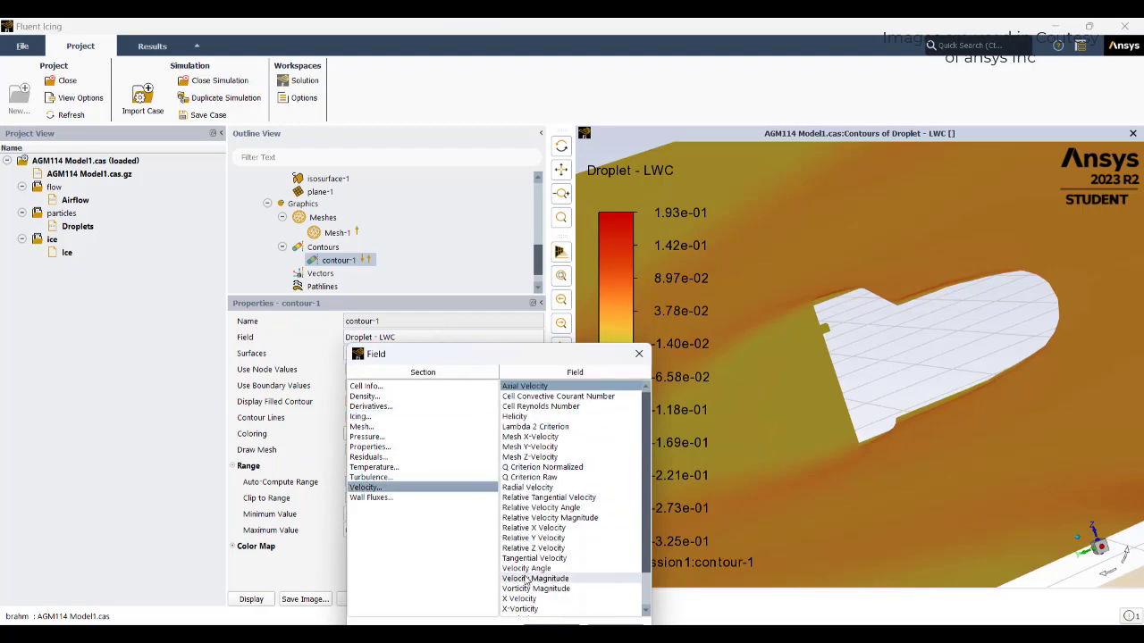
pyautogui.click(551, 631)
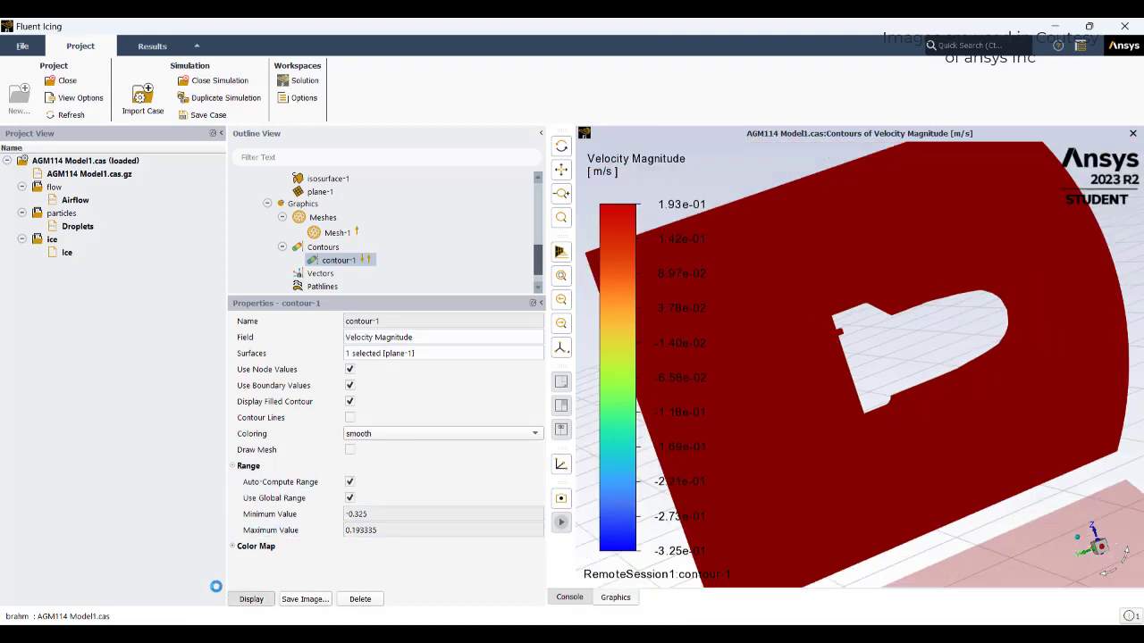
pyautogui.scroll(-4, 896, 361)
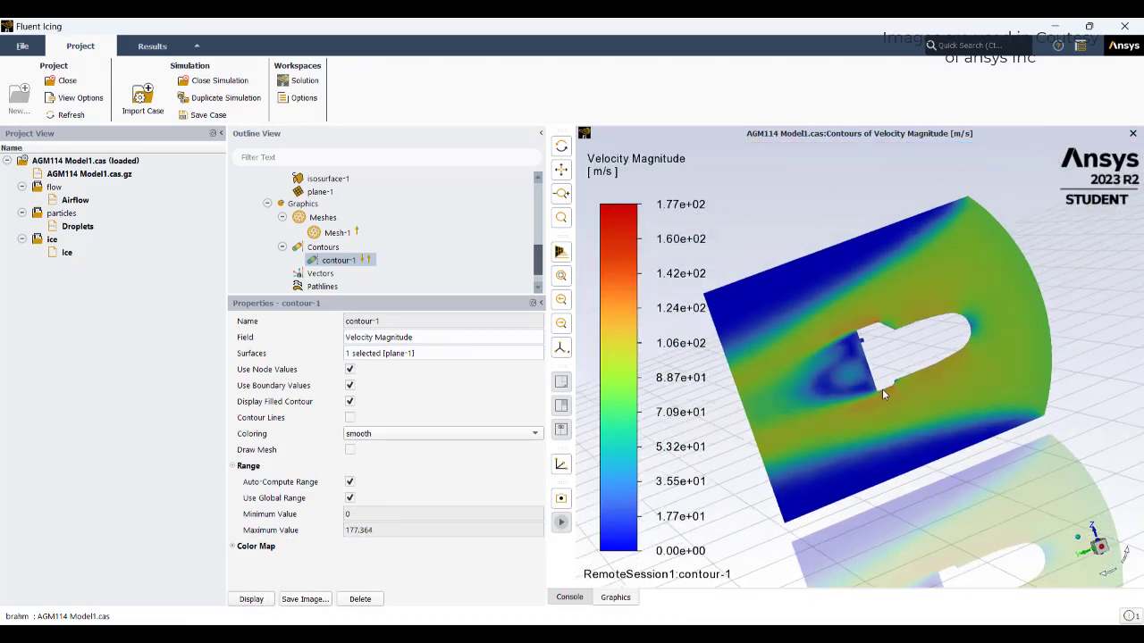
pyautogui.moveTo(882, 389)
pyautogui.mouseDown()
pyautogui.moveTo(823, 392)
pyautogui.moveTo(859, 366)
pyautogui.moveTo(877, 384)
pyautogui.mouseUp()
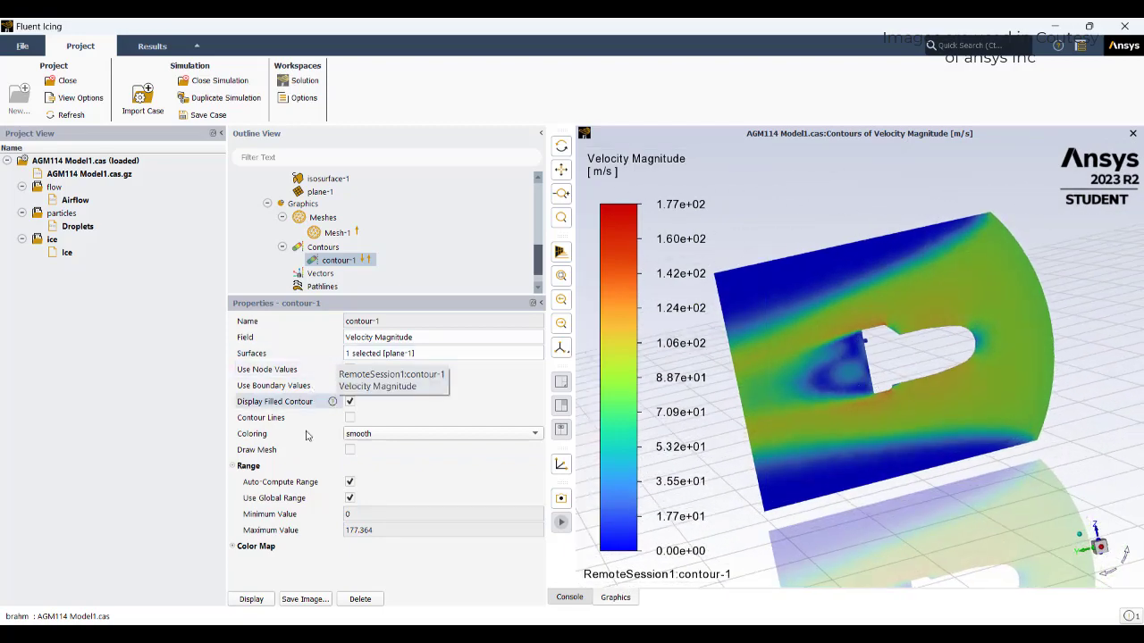
# Change the contour-1 field to Absolute Pressure from the Pressure section.
pyautogui.click(474, 342)
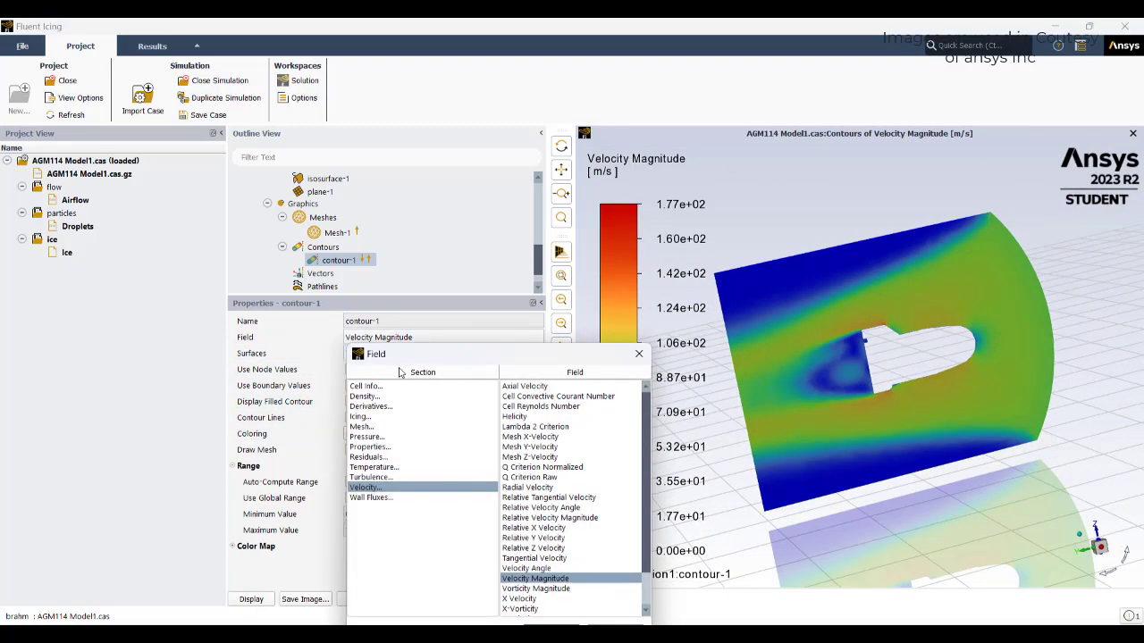
pyautogui.click(383, 437)
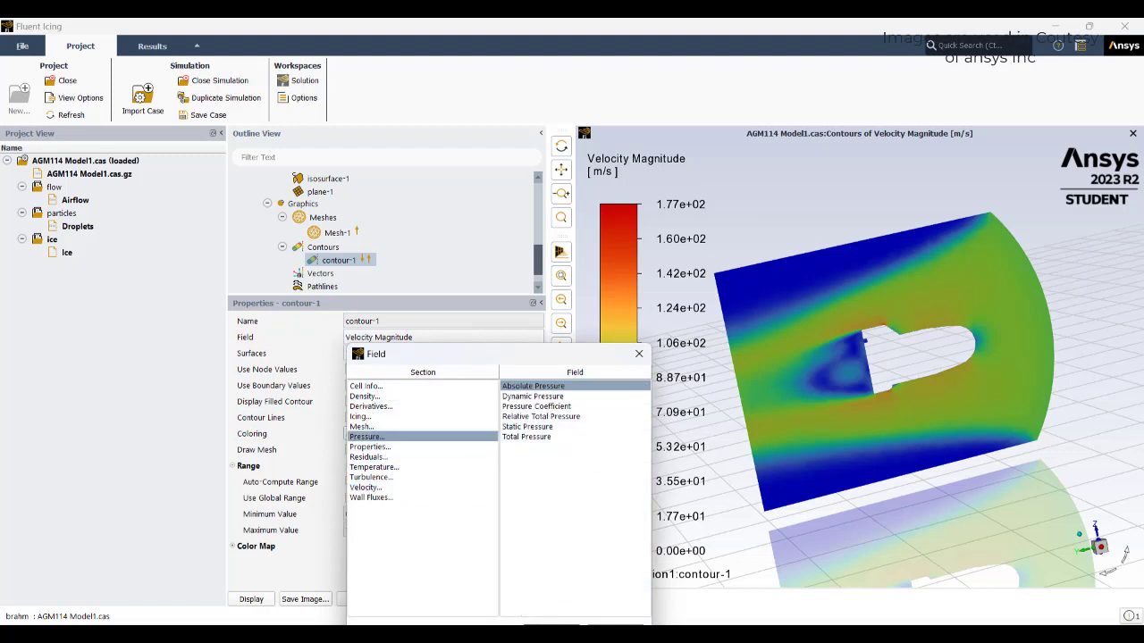
pyautogui.click(551, 629)
# Set wall as the only surface of contour-1, display it and examine the absolute pressure on the missile body and fins.
pyautogui.click(471, 356)
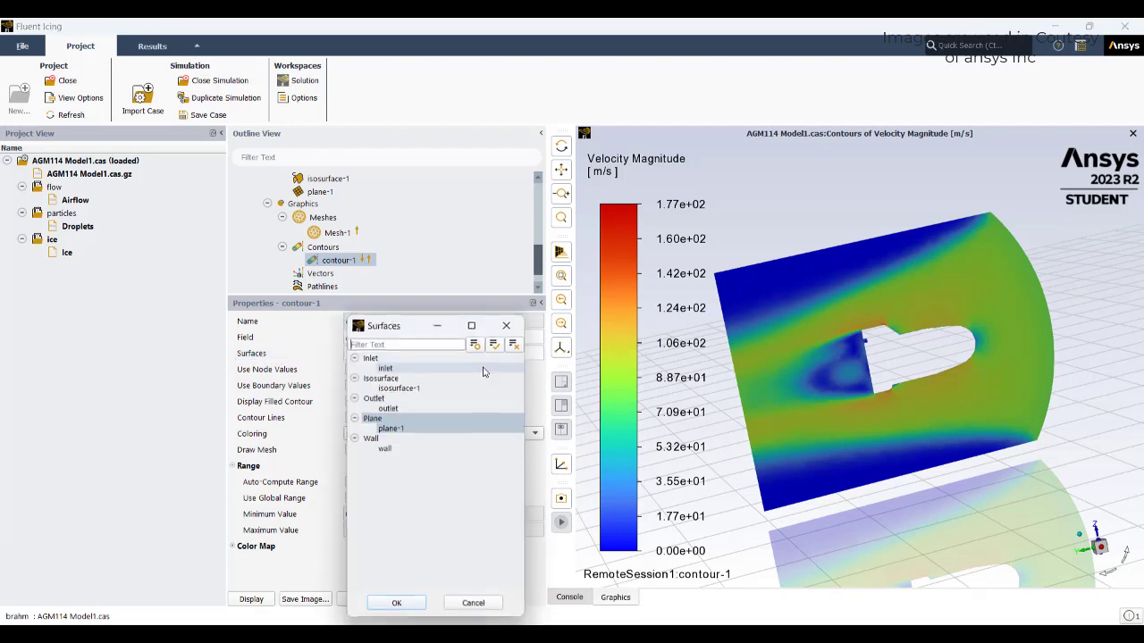
pyautogui.click(389, 449)
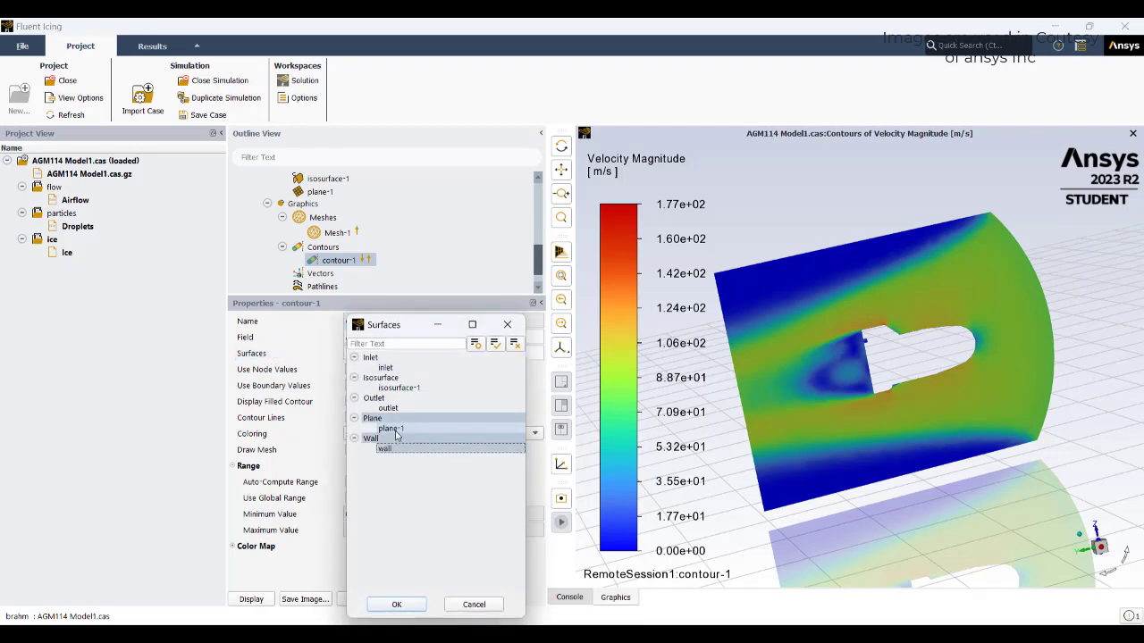
pyautogui.click(379, 606)
pyautogui.click(251, 598)
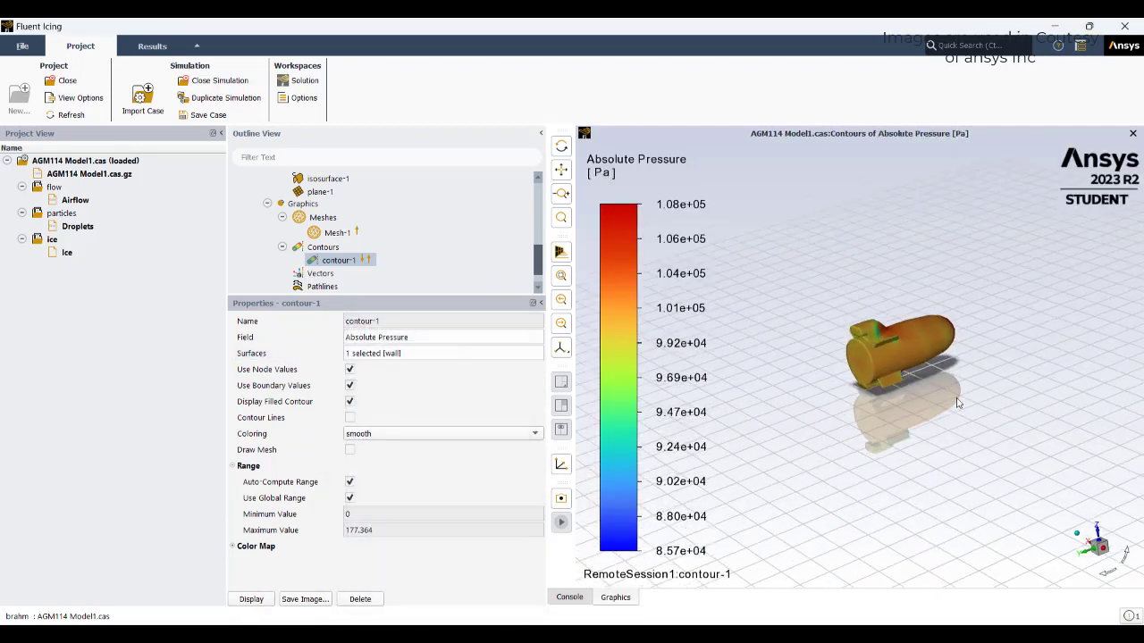
pyautogui.moveTo(957, 403); pyautogui.dragTo(943, 365)
pyautogui.scroll(3, 888, 309)
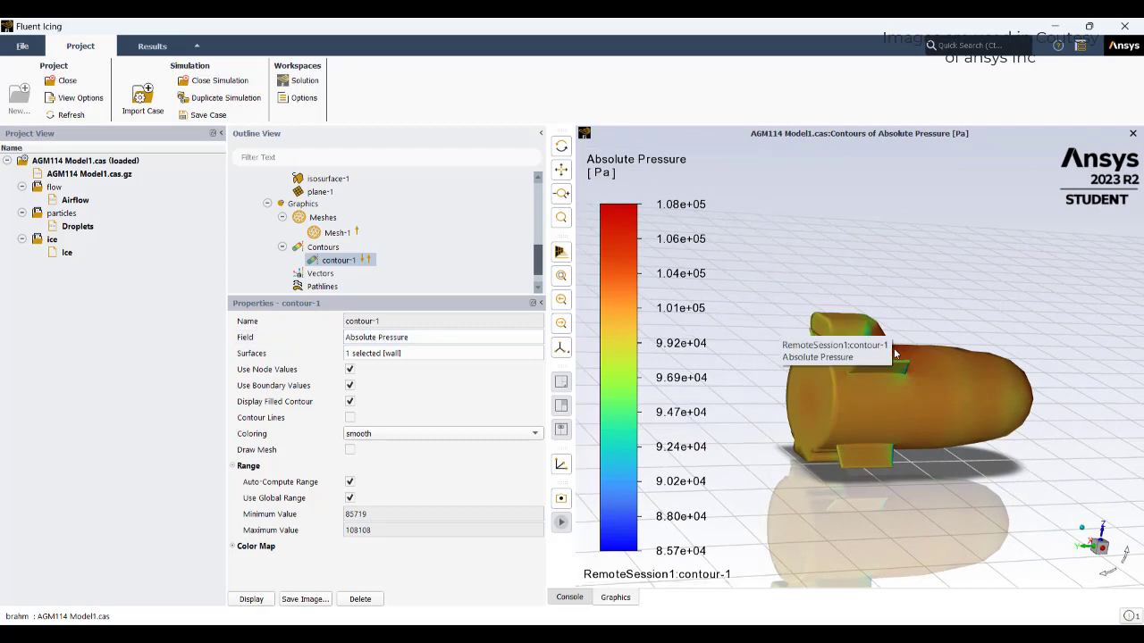
pyautogui.moveTo(902, 411)
pyautogui.mouseDown()
pyautogui.moveTo(1001, 406)
pyautogui.moveTo(829, 418)
pyautogui.moveTo(855, 394)
pyautogui.moveTo(907, 417)
pyautogui.mouseUp()
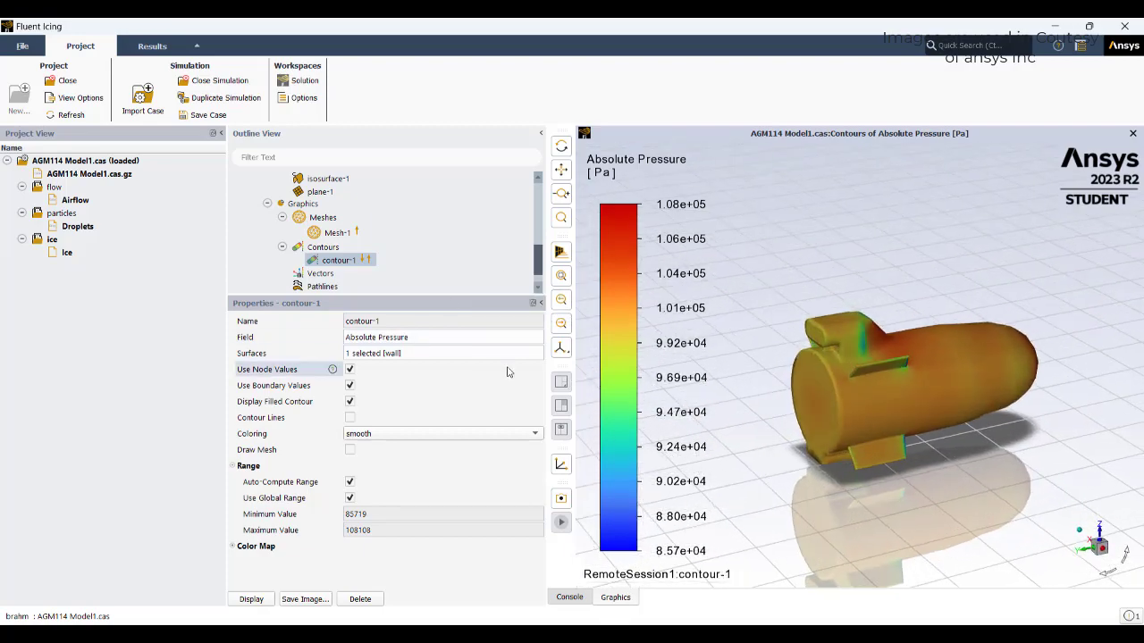